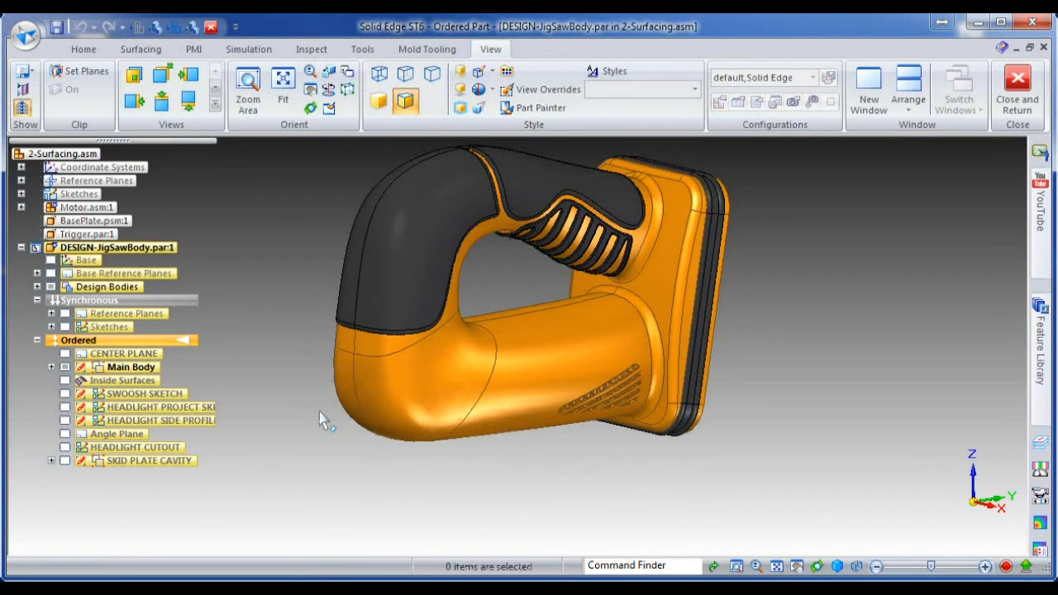
Create an offset surface from the large rounded side face of the lower handle.
left_click(145, 52)
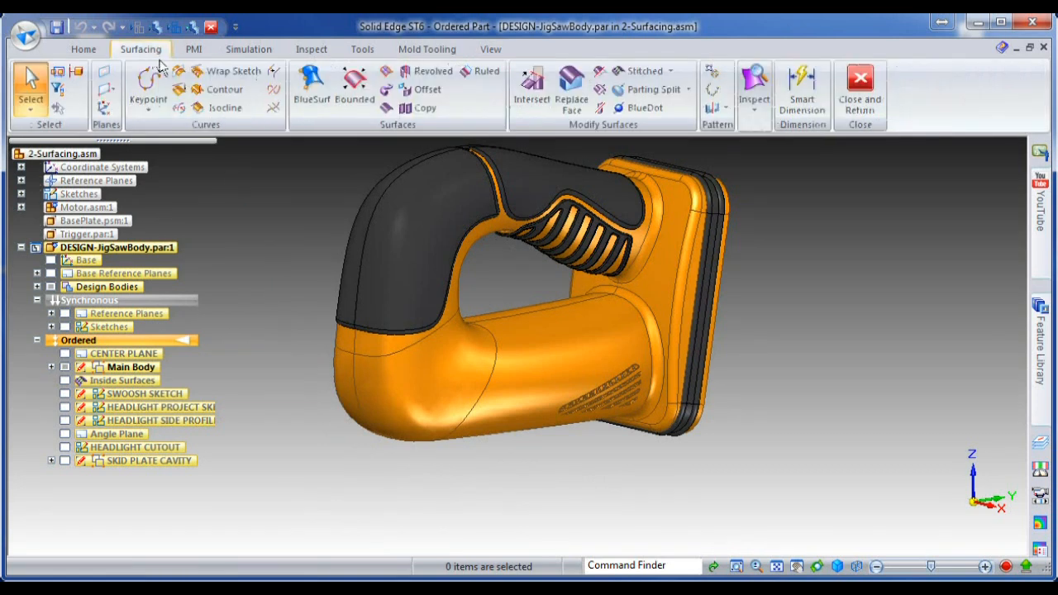
left_click(427, 91)
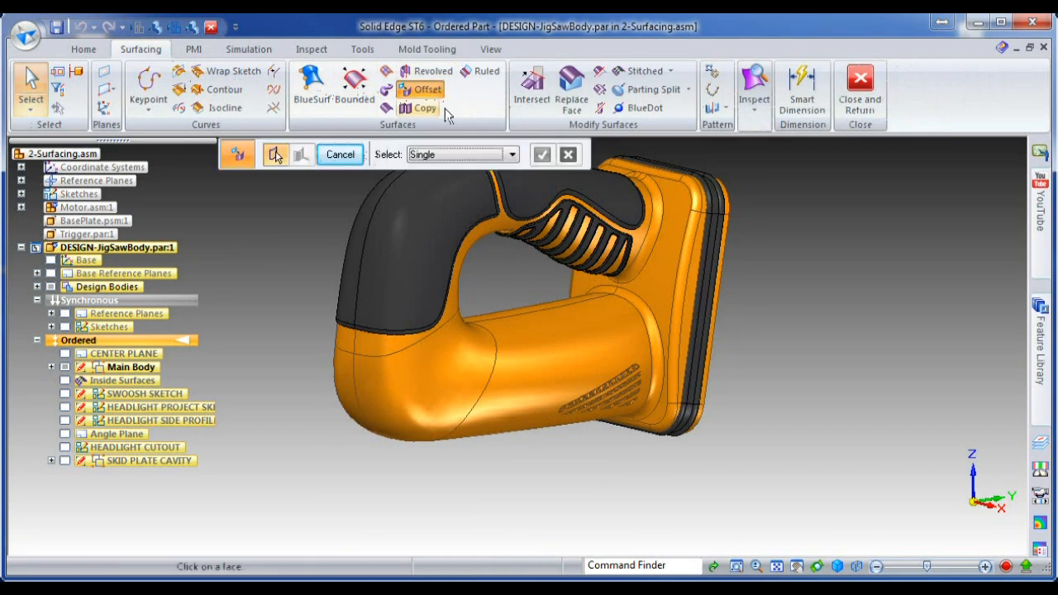
right_click(551, 464)
left_click(596, 486)
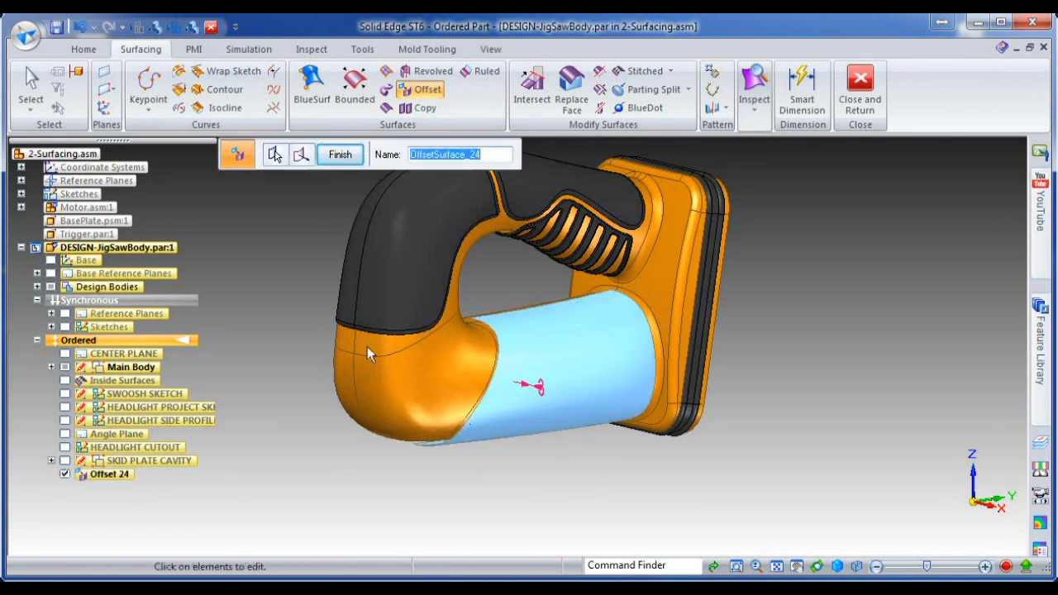
left_click(337, 157)
left_click(331, 158)
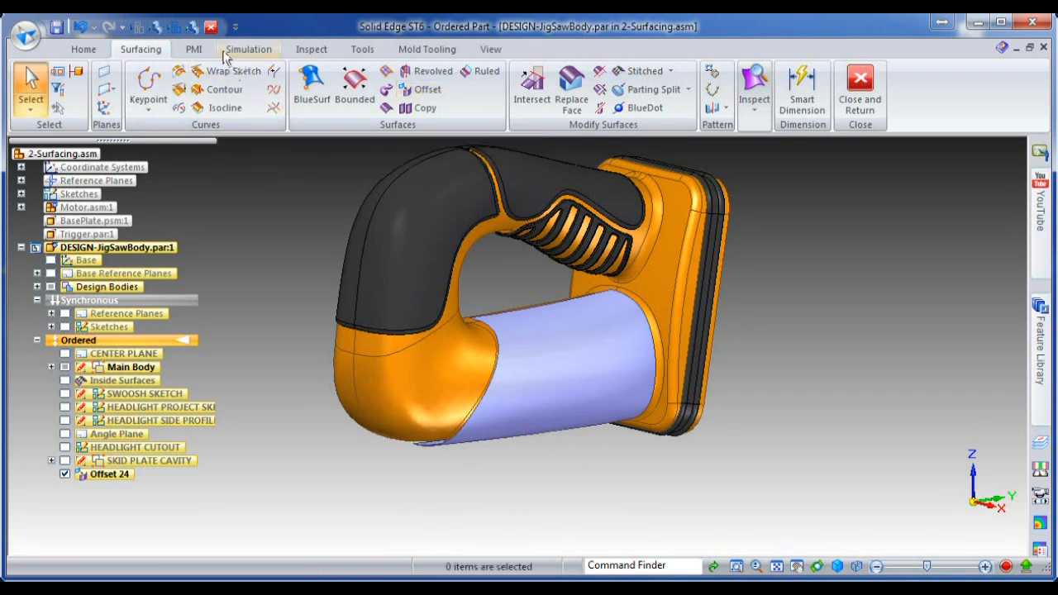
Show only the offset surface with SWOOSH SKETCH and choose all the sketch curves as its trim boundaries.
left_click(157, 29)
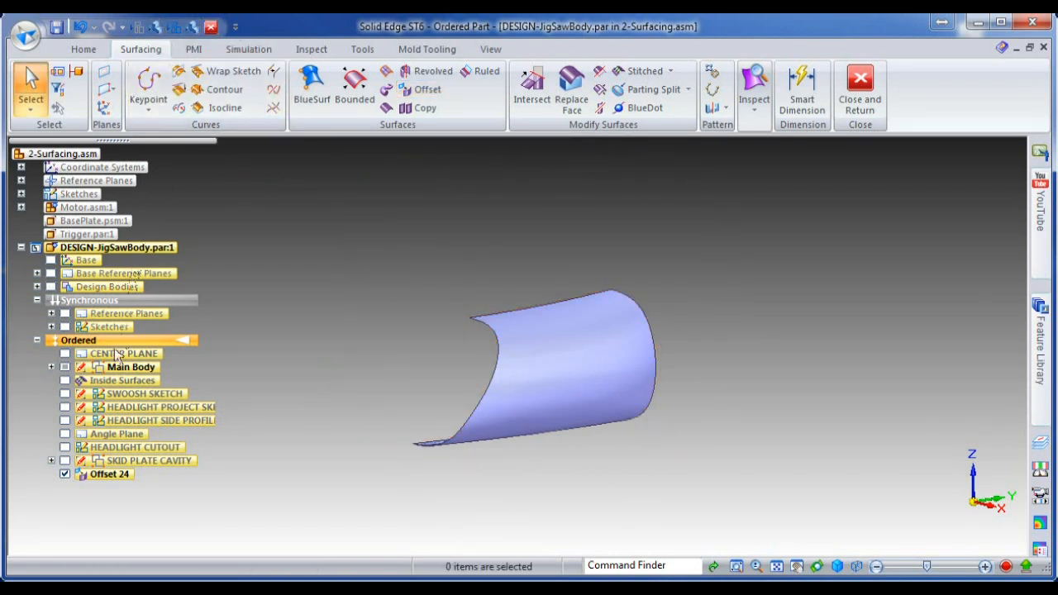
left_click(65, 394)
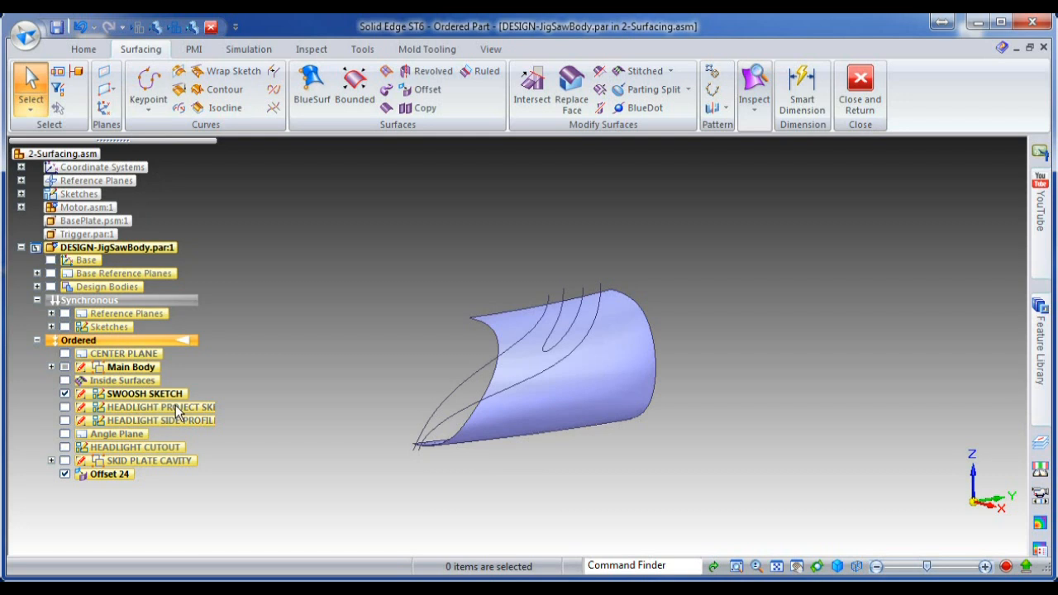
left_click(600, 73)
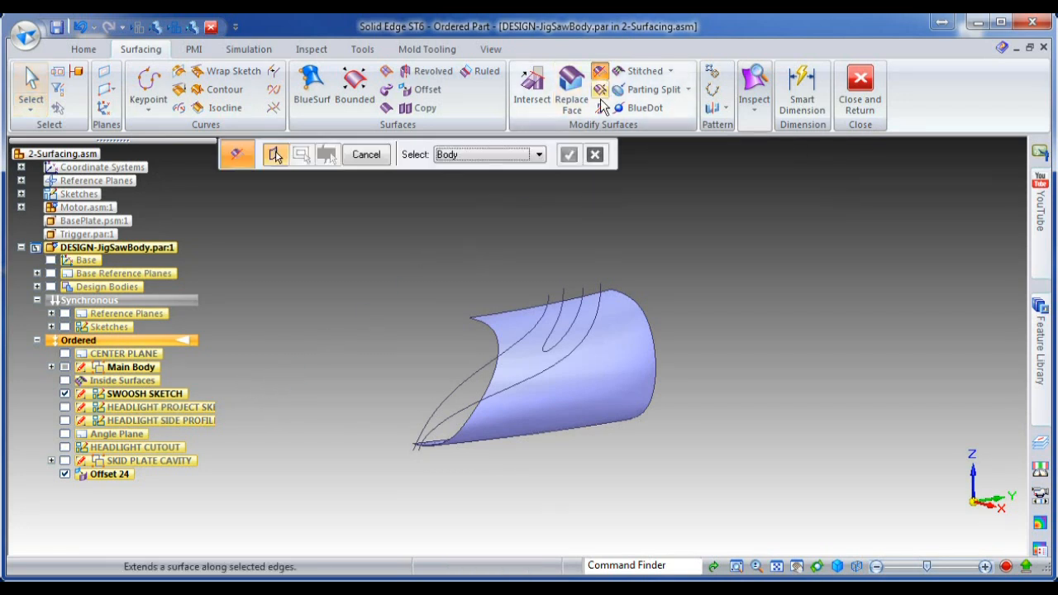
left_click(530, 339)
left_click_drag(366, 239, 687, 500)
right_click(687, 472)
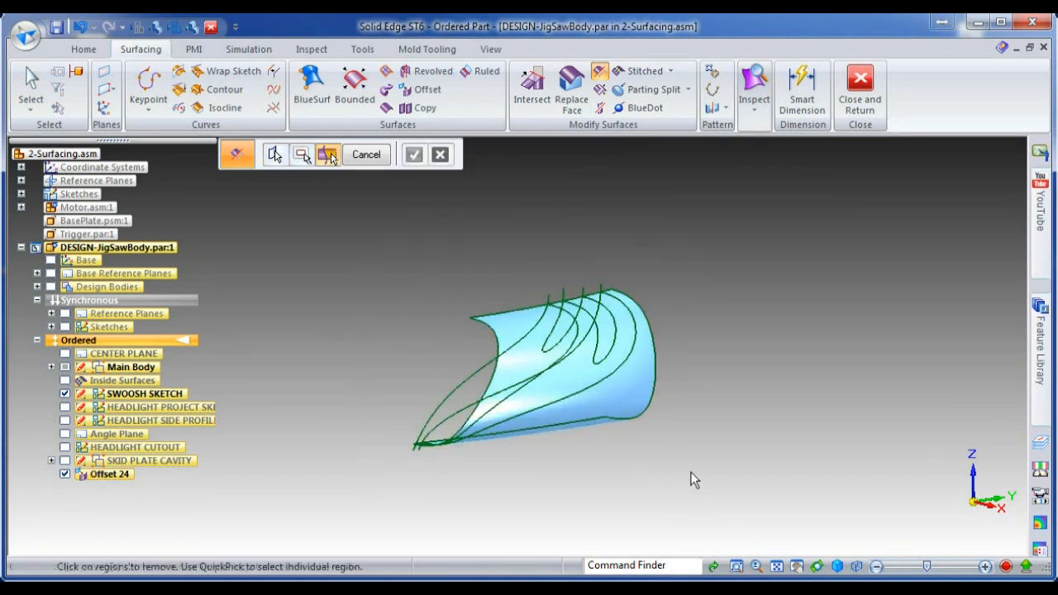
Trim away the regions outside the swoosh and inside its slot, and turn on the mirrored display of the surface.
left_click(629, 377)
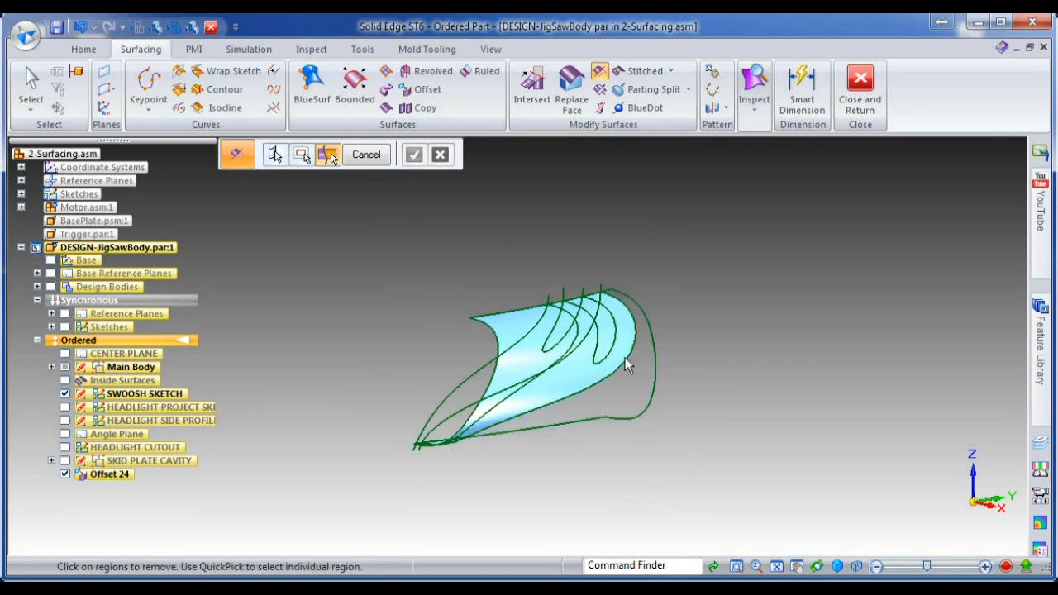
left_click(614, 341)
left_click(544, 331)
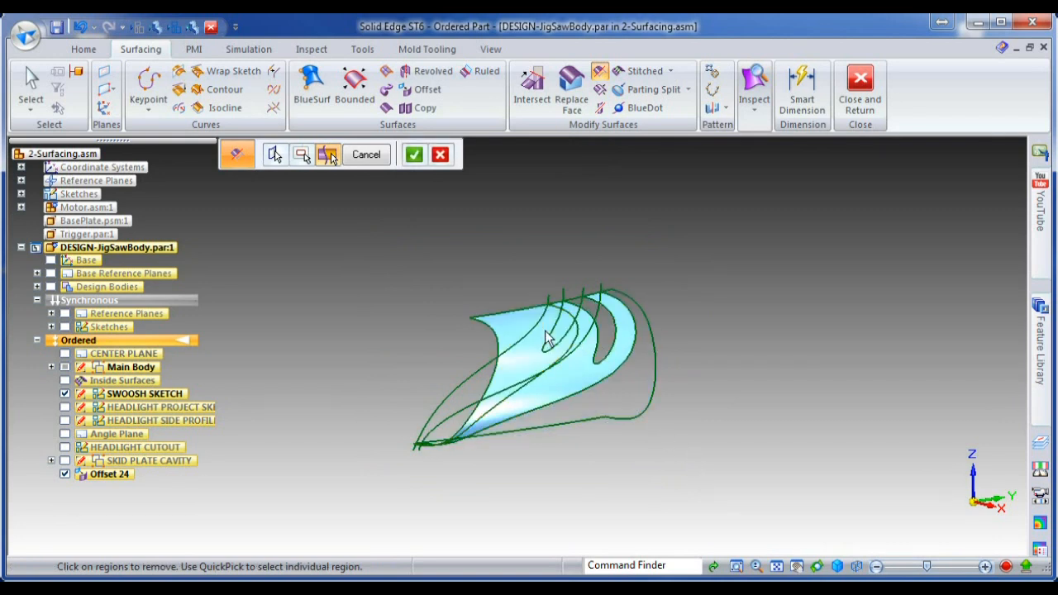
right_click(706, 366)
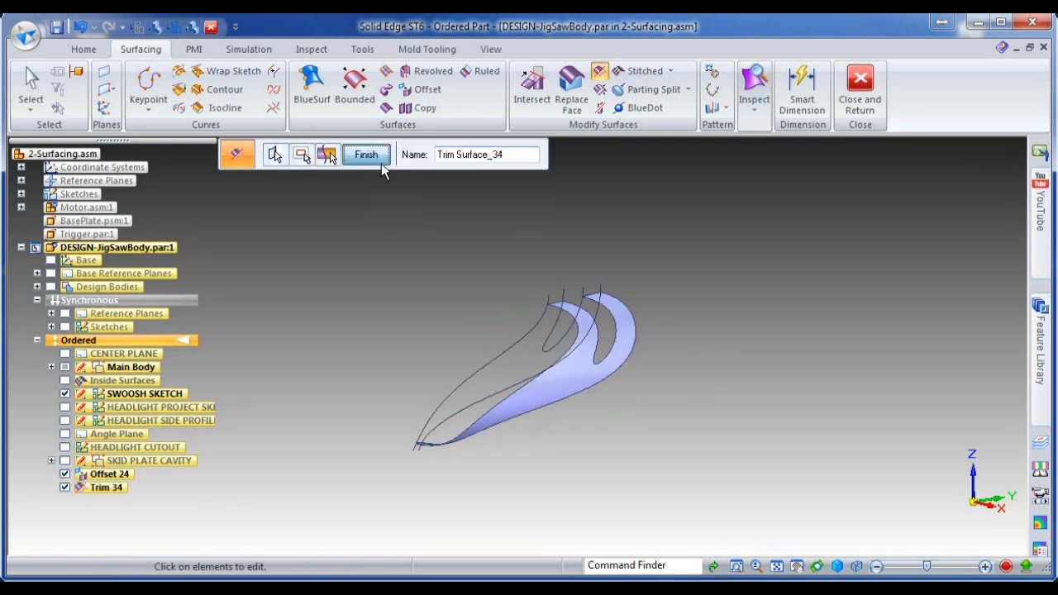
left_click(381, 163)
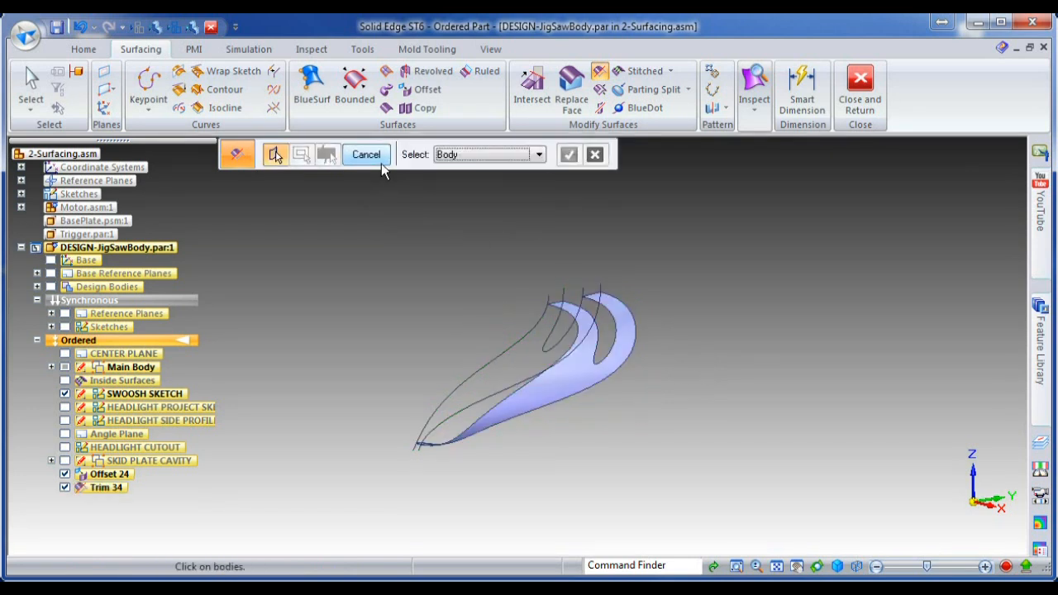
left_click(756, 111)
key("Escape")
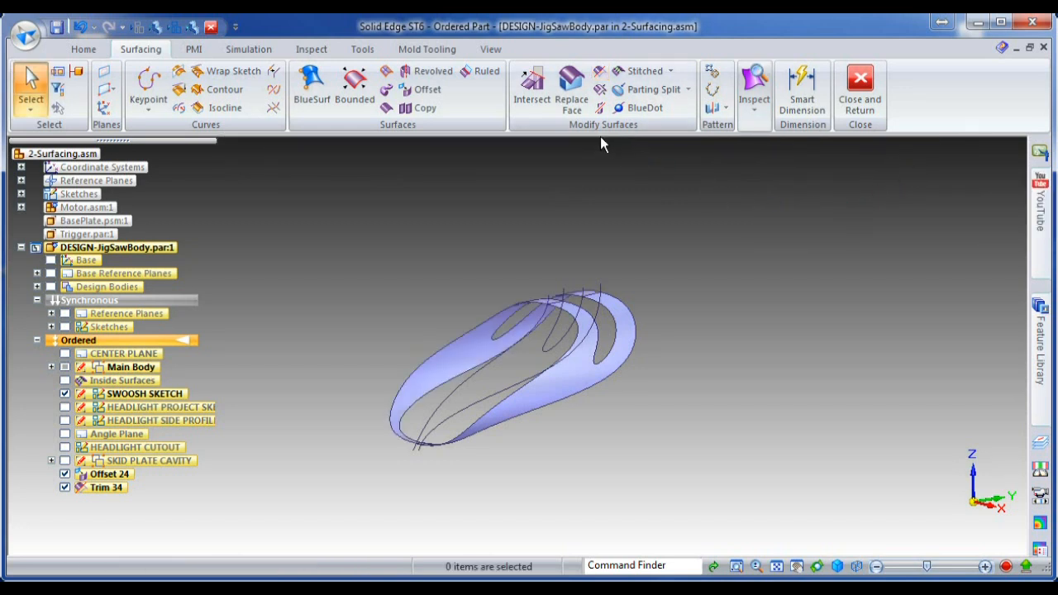
Create 3 mm ruled surfaces along the swoosh's inner, slot and outer edges, directed towards the inside of the body.
left_click(486, 81)
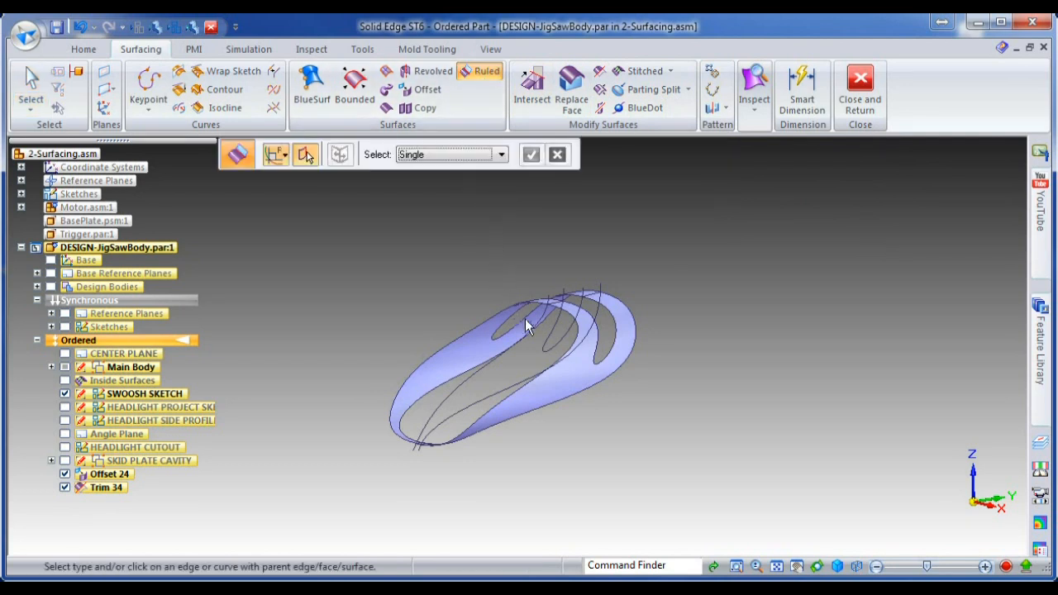
left_click(565, 360)
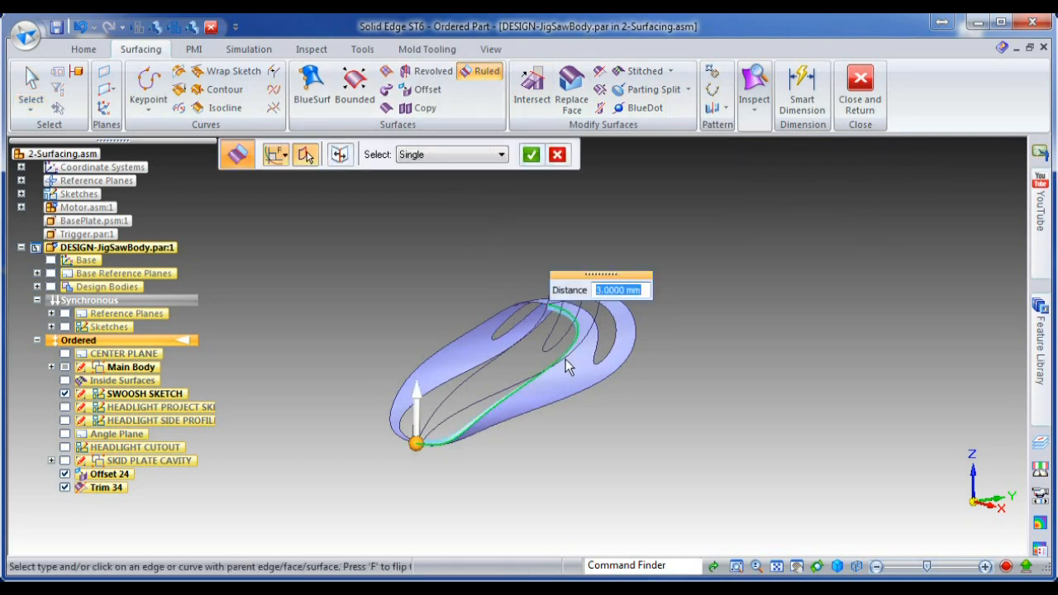
left_click(422, 404)
left_click(420, 491)
key("Return")
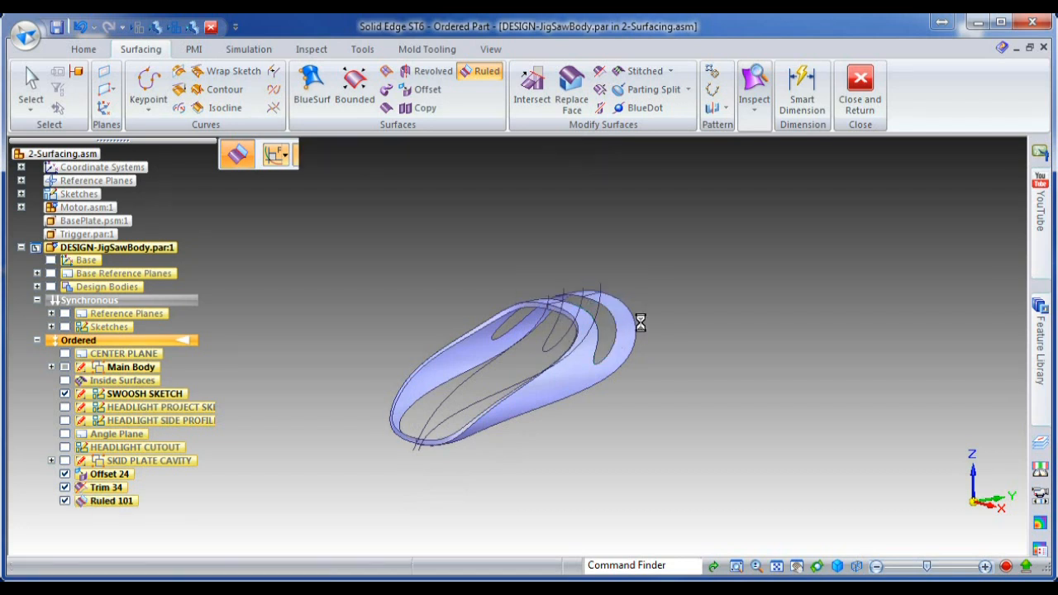
left_click(641, 322)
key("Return")
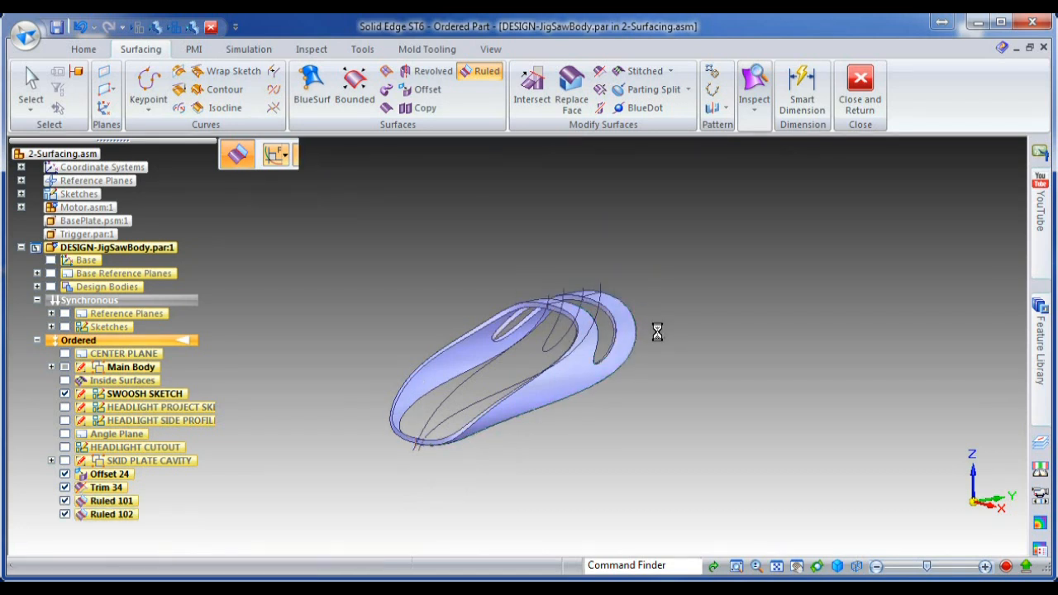
Turn off the mirrored display and mirror the trimmed swoosh and its ruled surfaces about CENTER PLANE.
left_click(766, 120)
left_click(902, 162)
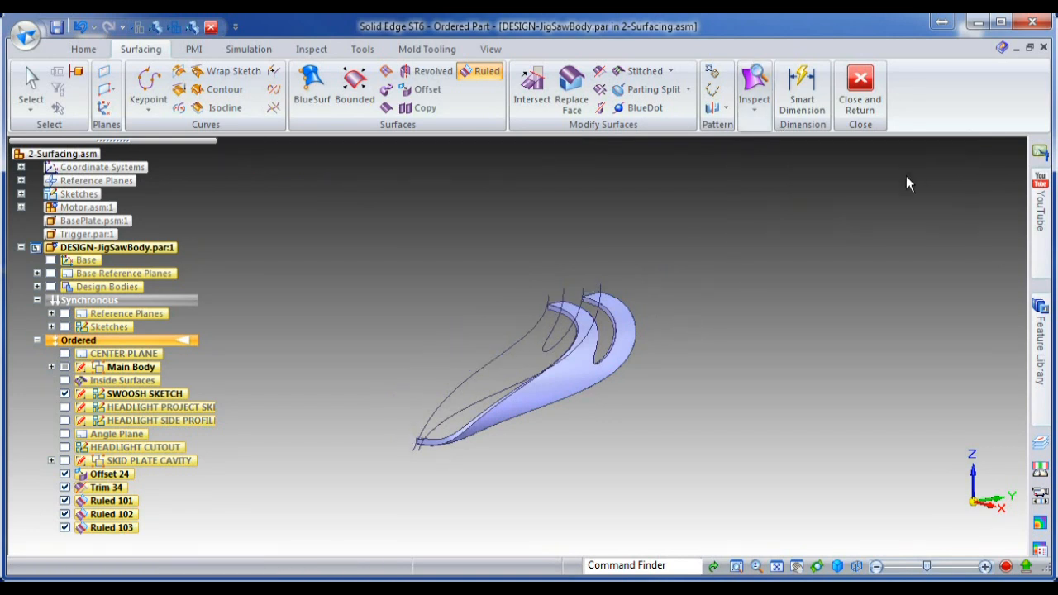
left_click(712, 108)
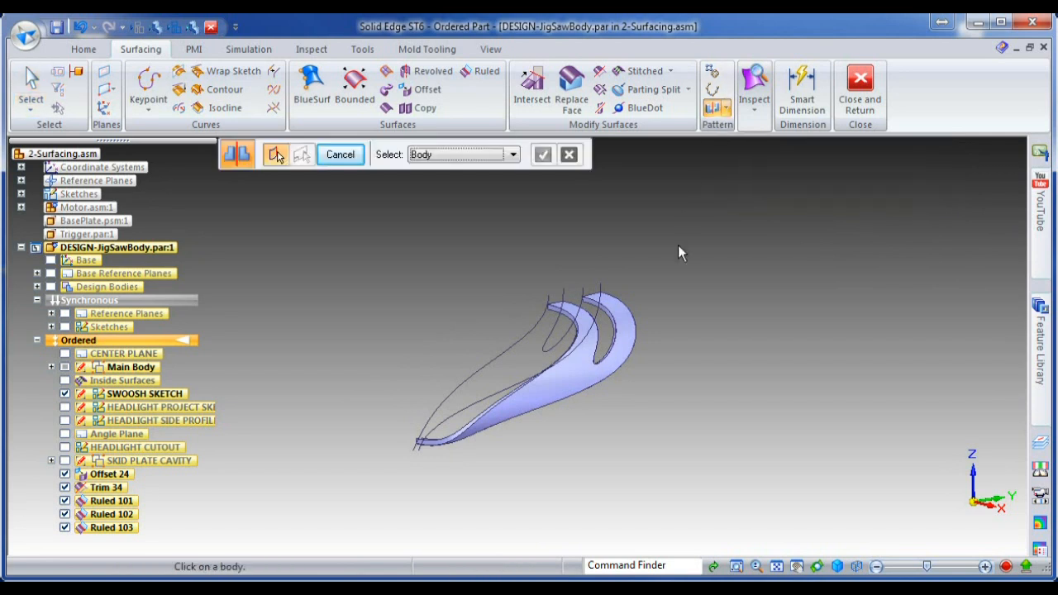
left_click(577, 324)
left_click(606, 314)
left_click(626, 311)
right_click(650, 321)
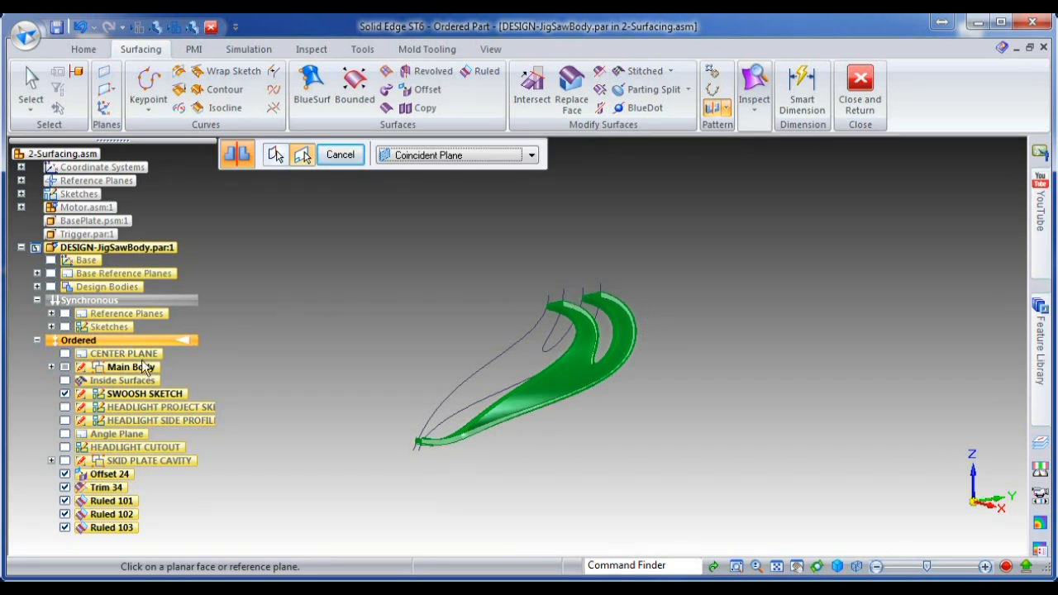
left_click(129, 355)
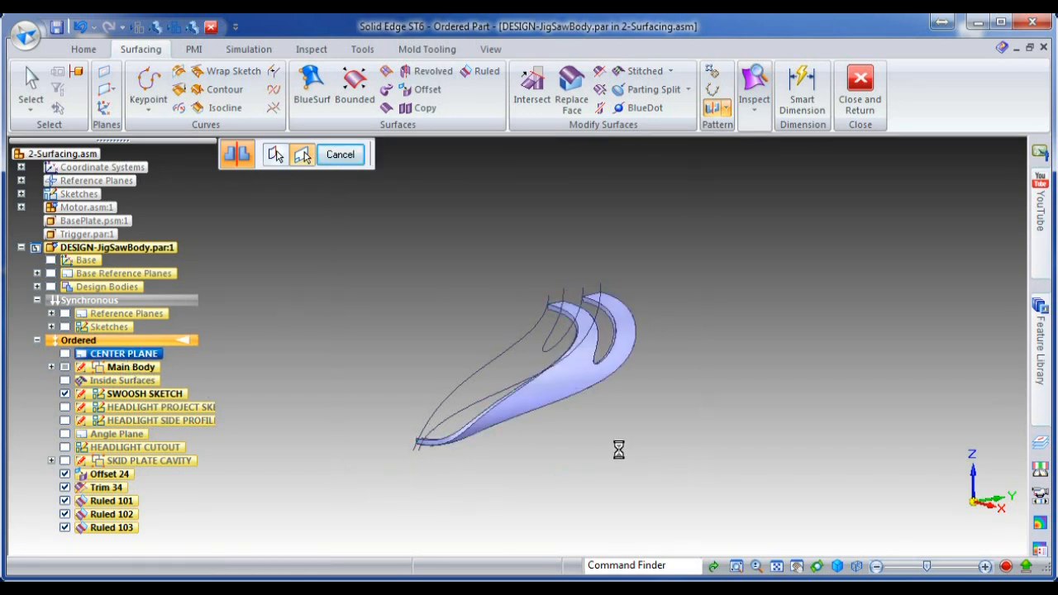
right_click(618, 440)
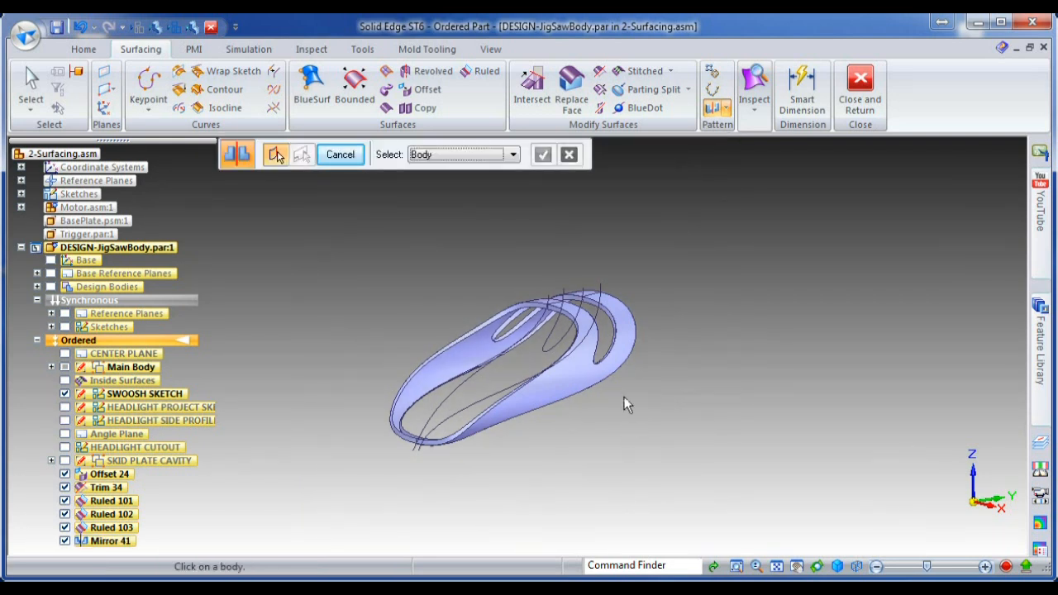
Stitch the original and mirrored swoosh surfaces together with their ruled side surfaces.
left_click(653, 78)
left_click_drag(366, 255, 667, 477)
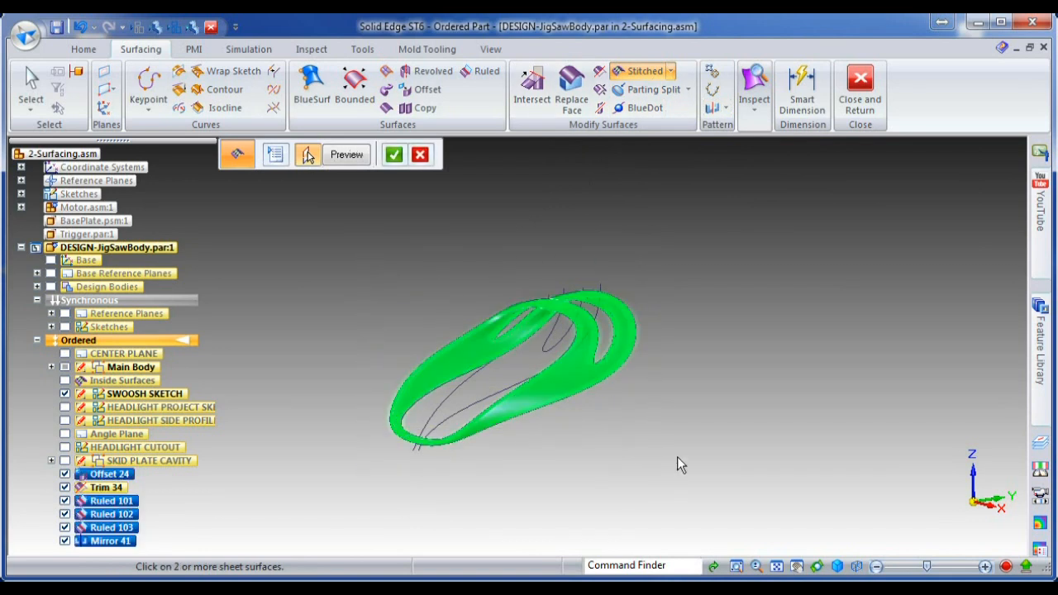
right_click(677, 457)
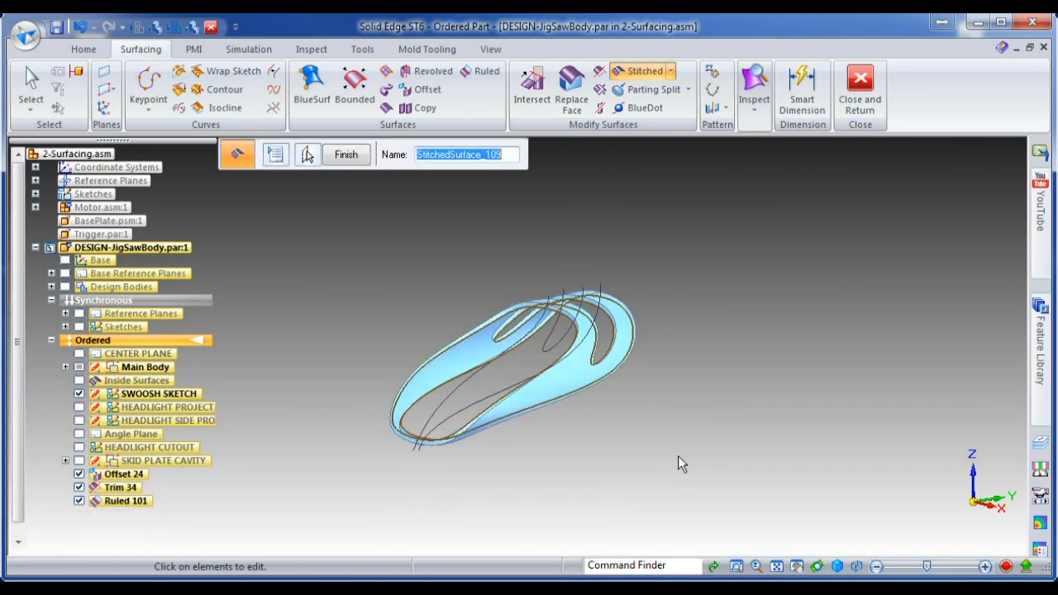
left_click(346, 155)
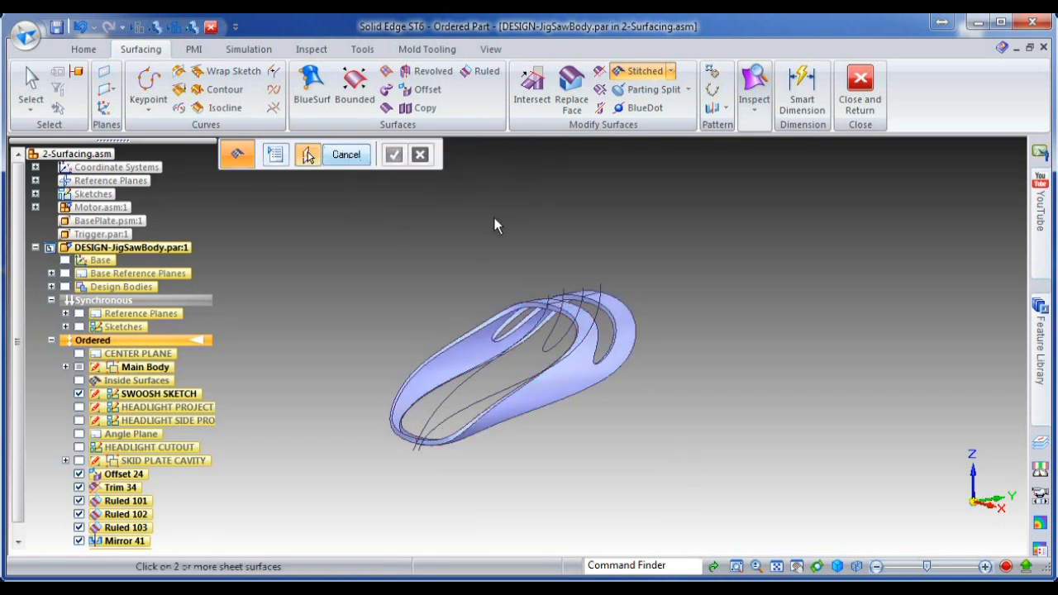
Round the inner, slot and outer edge chains of the stitched swoosh surface with a 2 mm radius.
right_click_drag(503, 217, 509, 285)
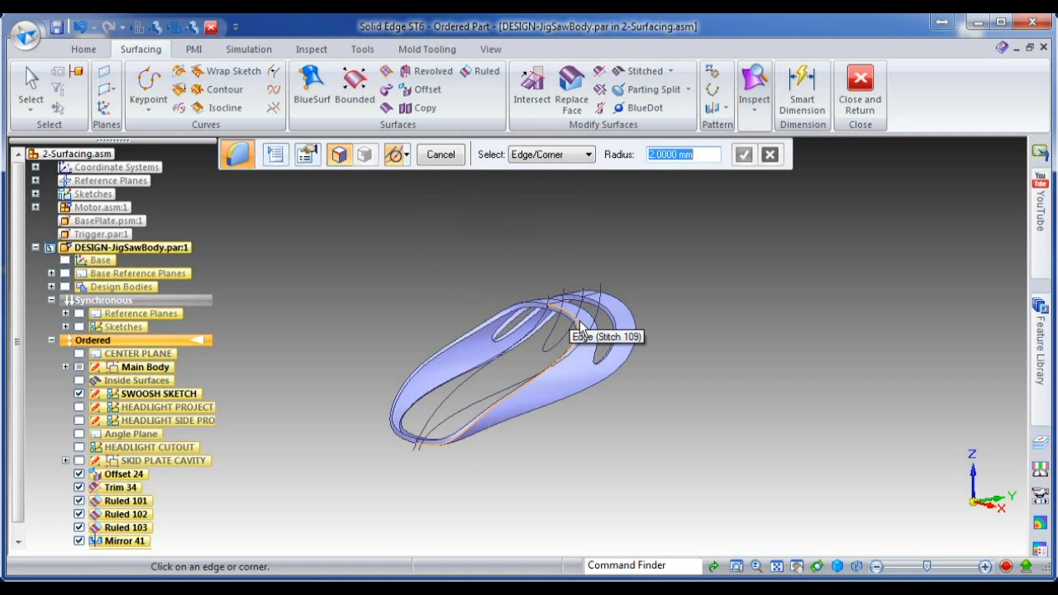
scroll(580, 327, "up", 3)
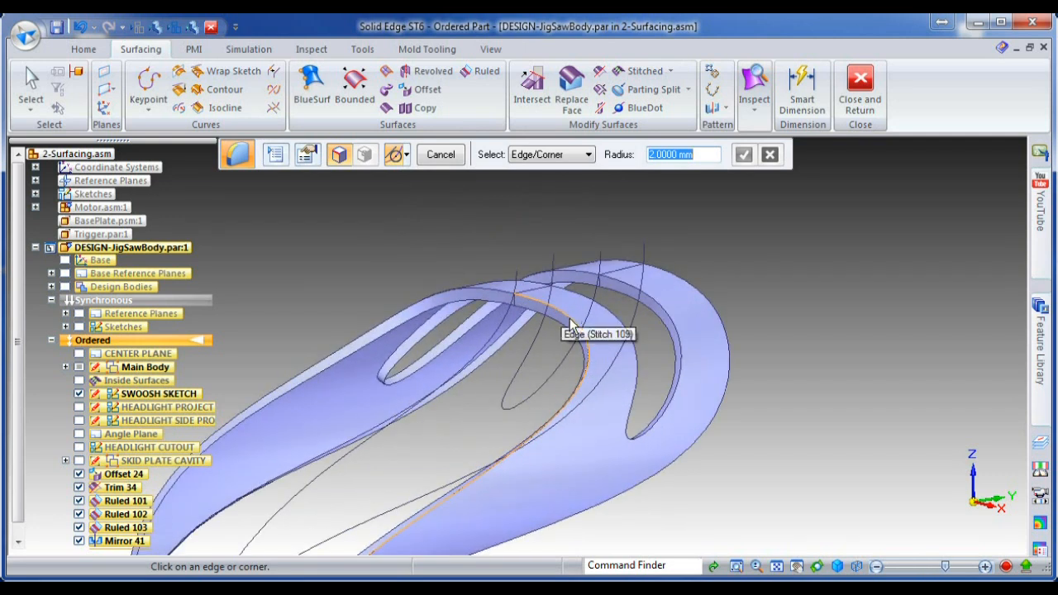
left_click(568, 155)
left_click(535, 180)
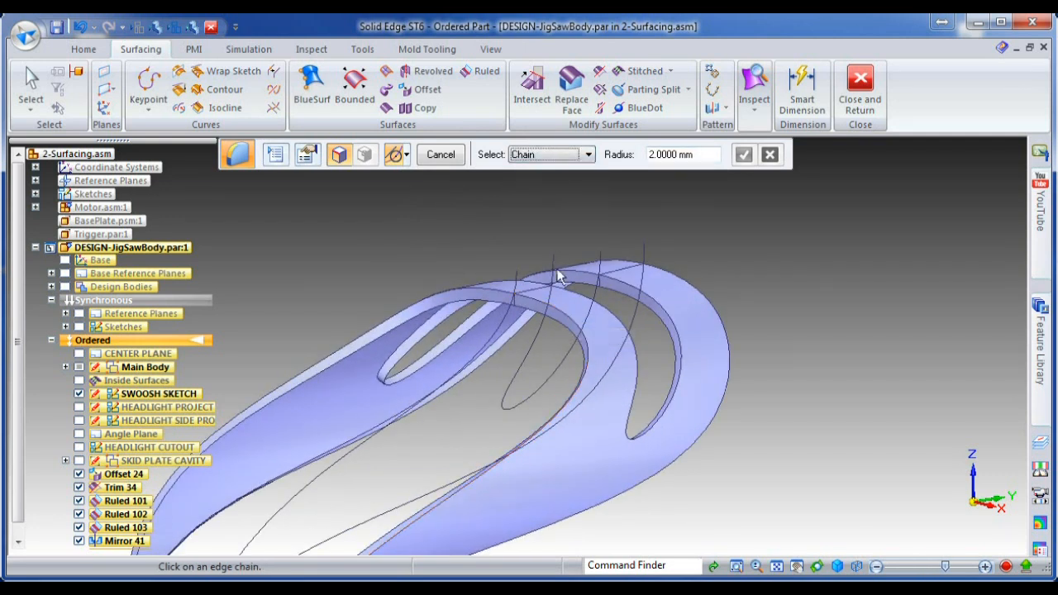
left_click(567, 316)
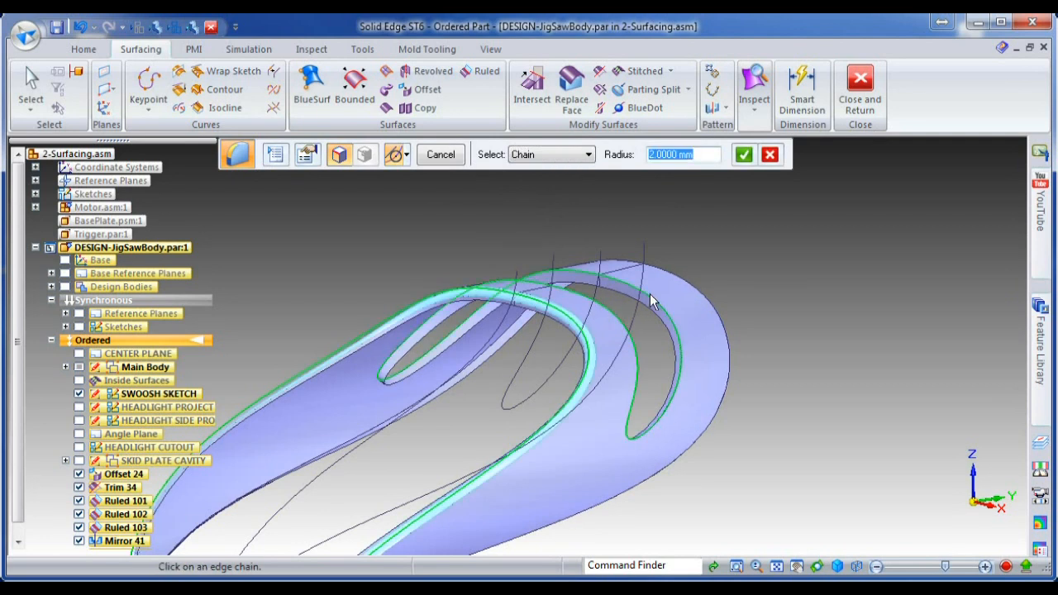
left_click(672, 279)
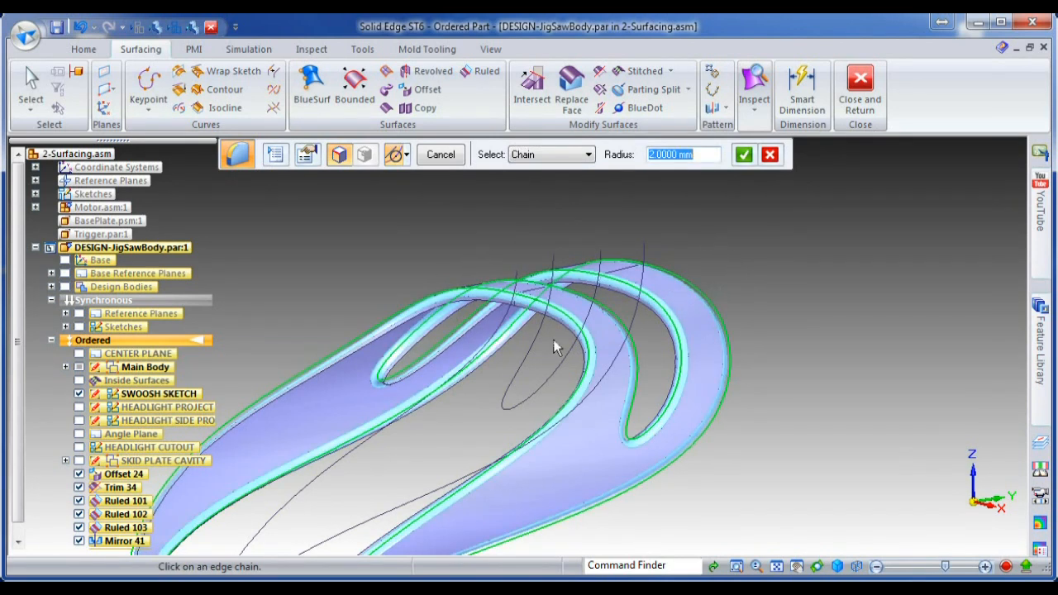
left_click(743, 162)
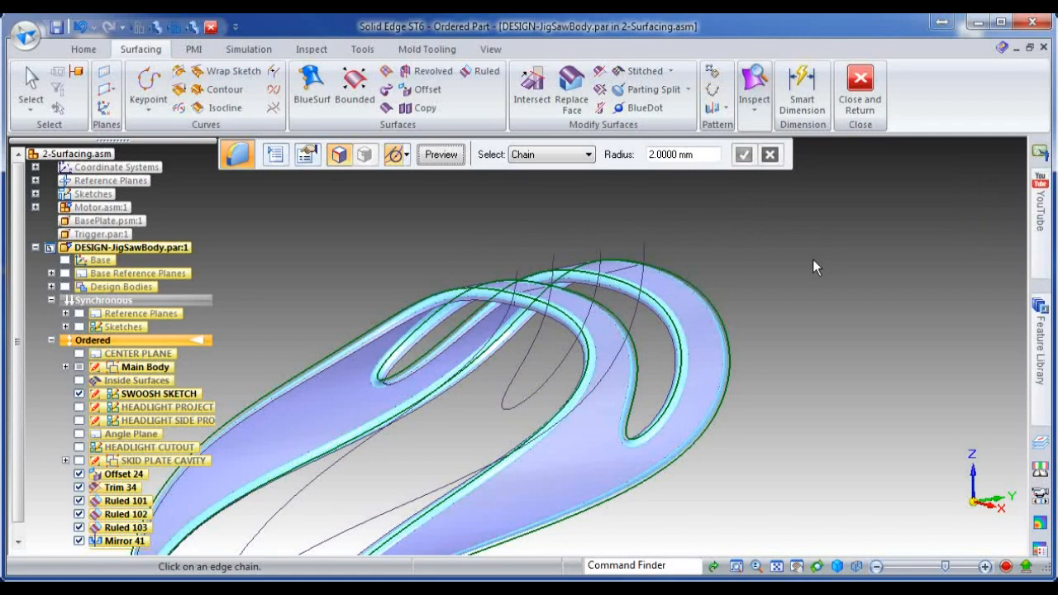
scroll(823, 244, "down", 3)
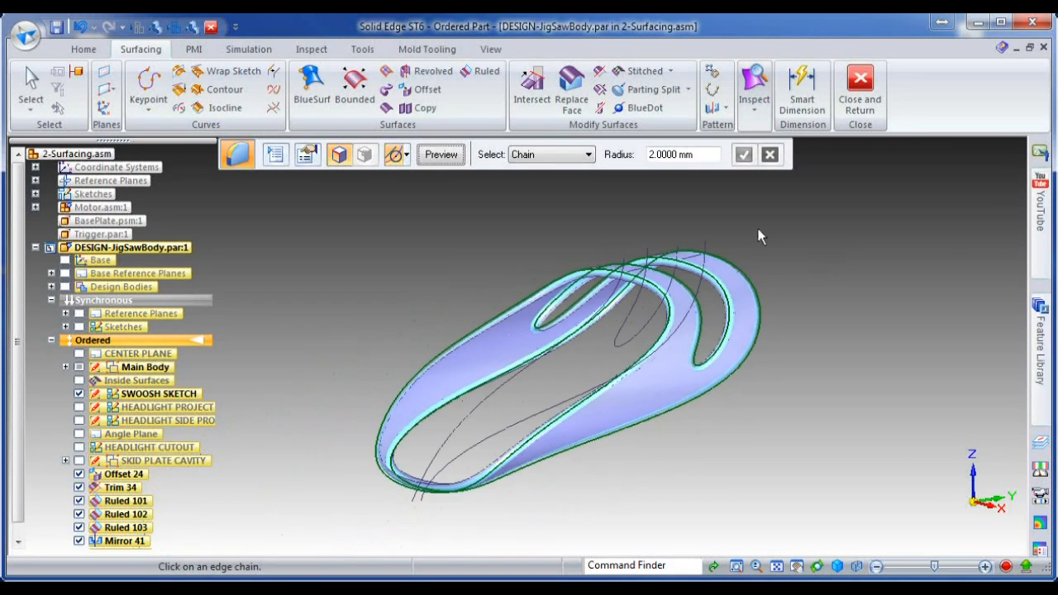
left_click(453, 162)
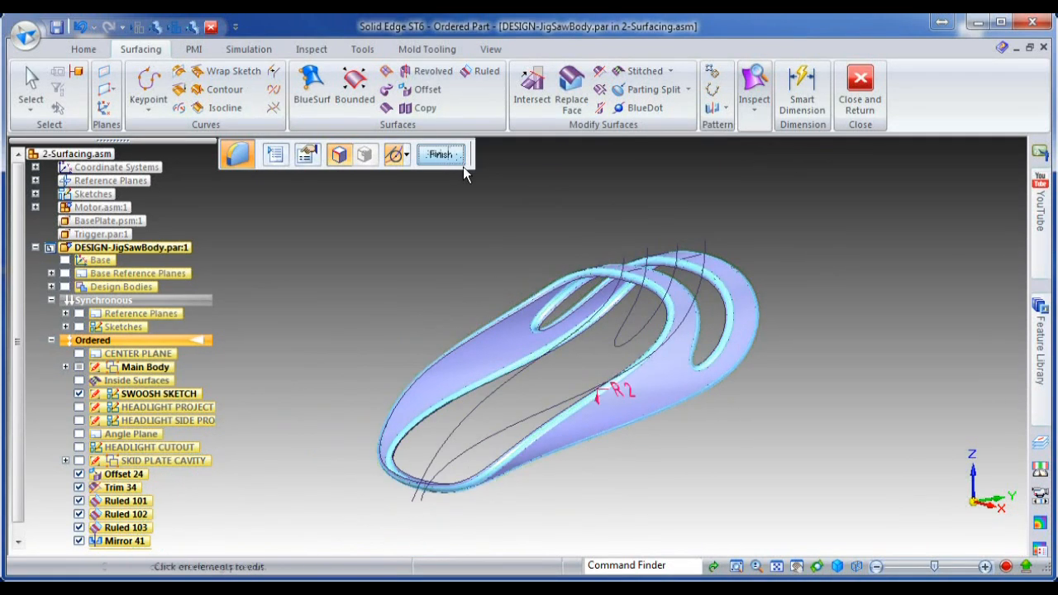
left_click(441, 155)
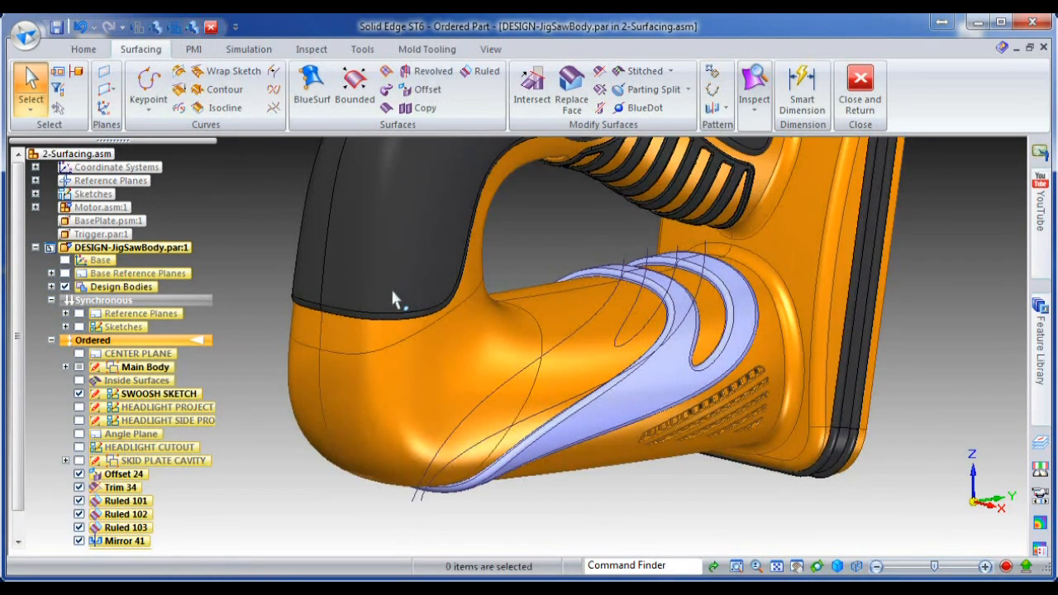
left_click(100, 50)
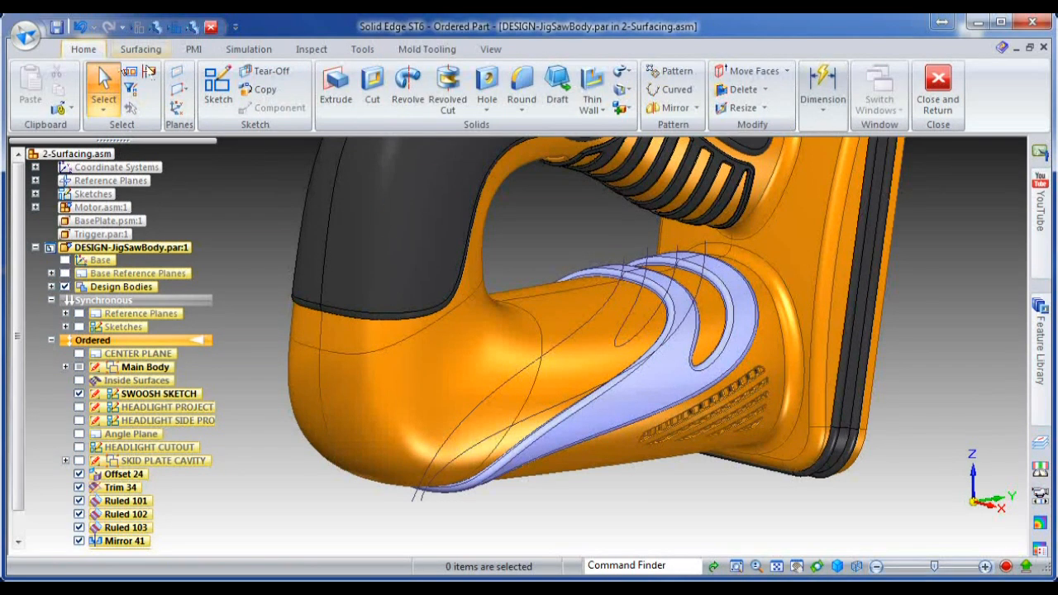
left_click(621, 108)
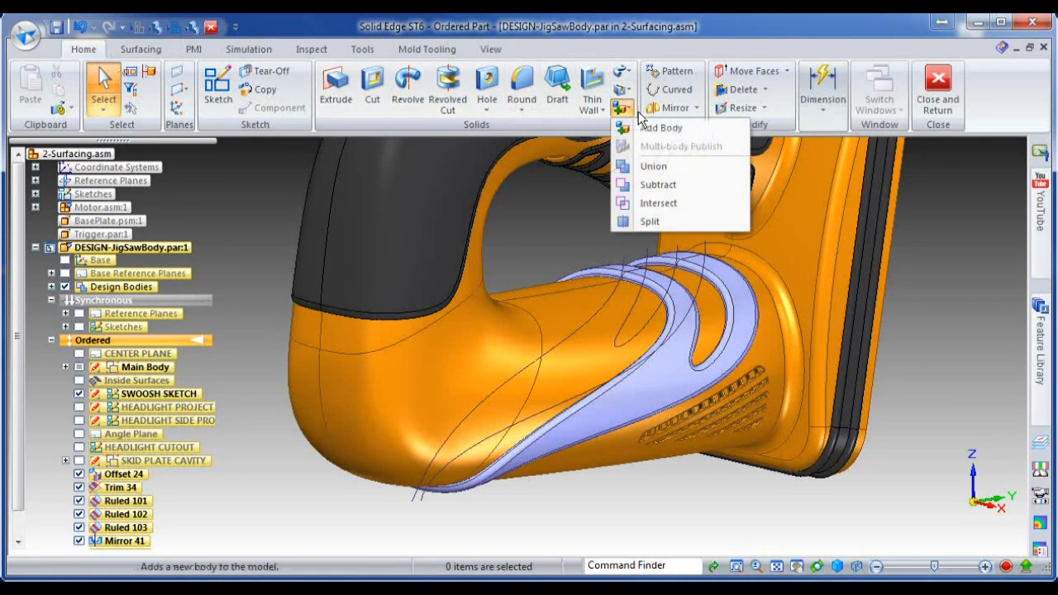
left_click(645, 170)
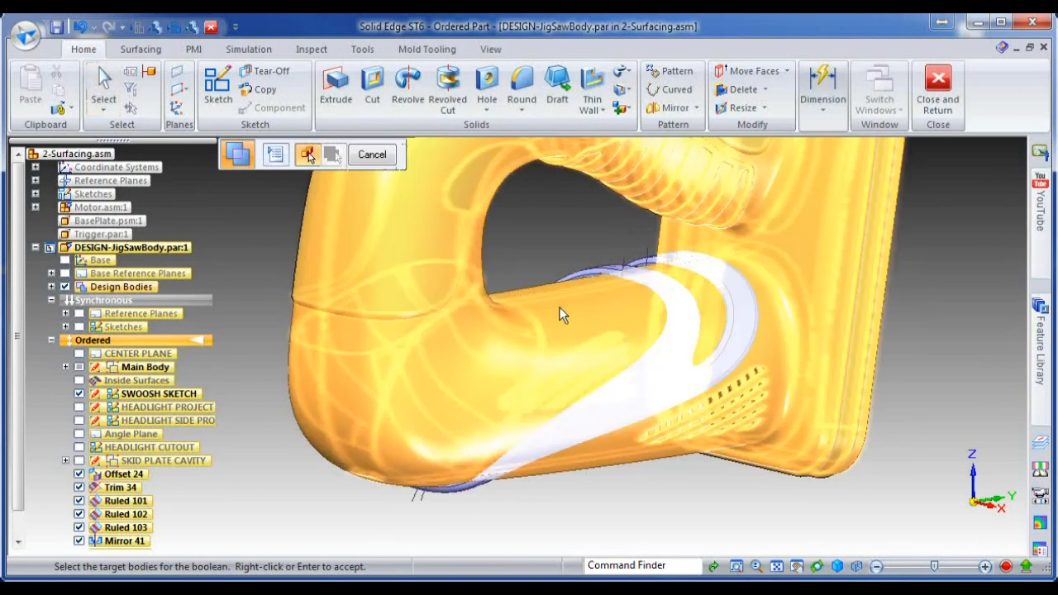
left_click(559, 307)
left_click(614, 281)
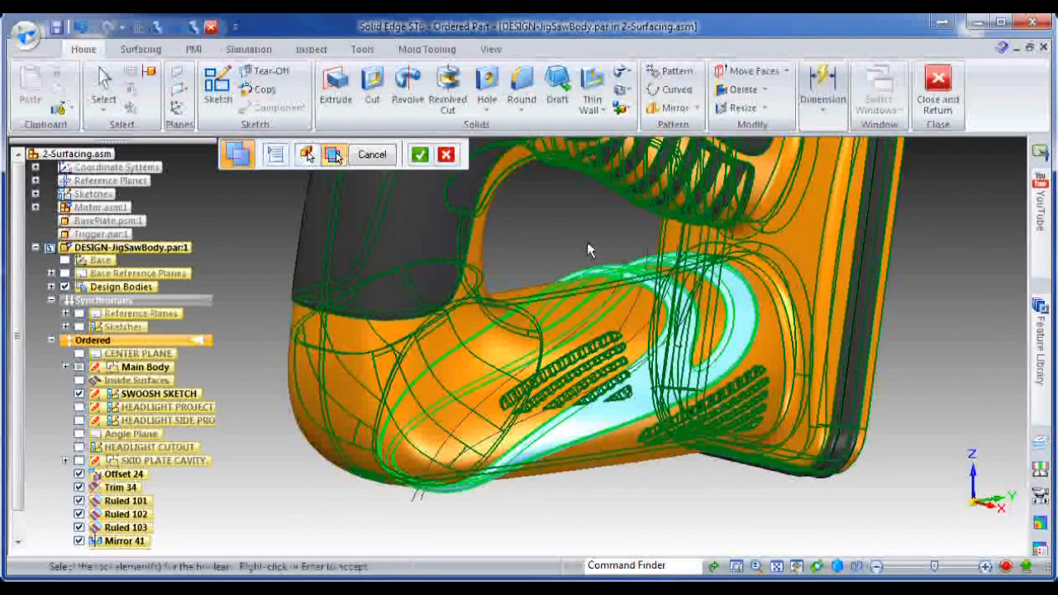
left_click(381, 157)
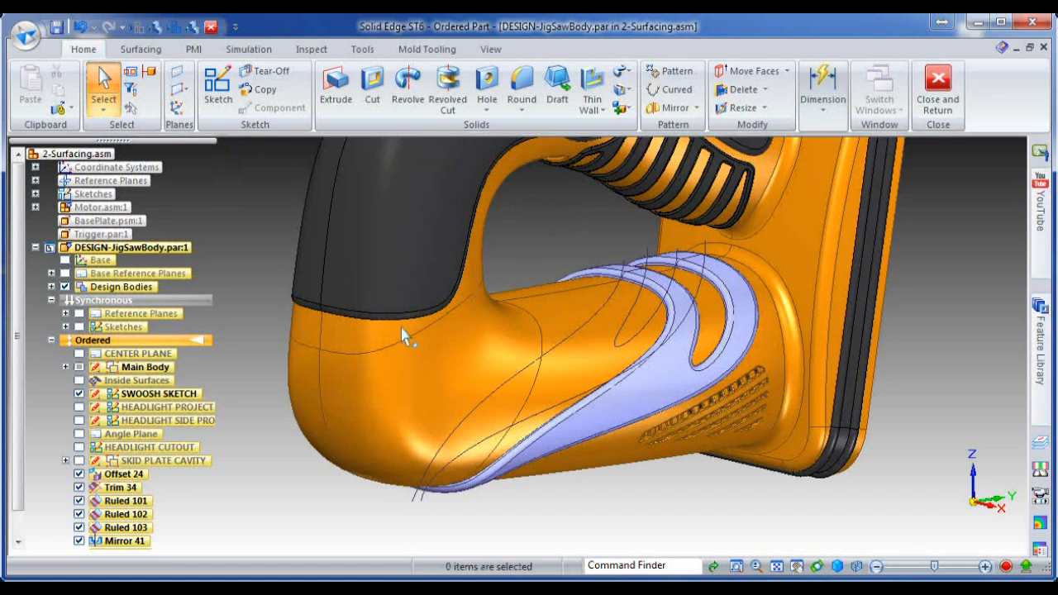
Unite the solid jigsaw body with the rounded swoosh surface using a Union boolean.
scroll(21, 462, "down", 1)
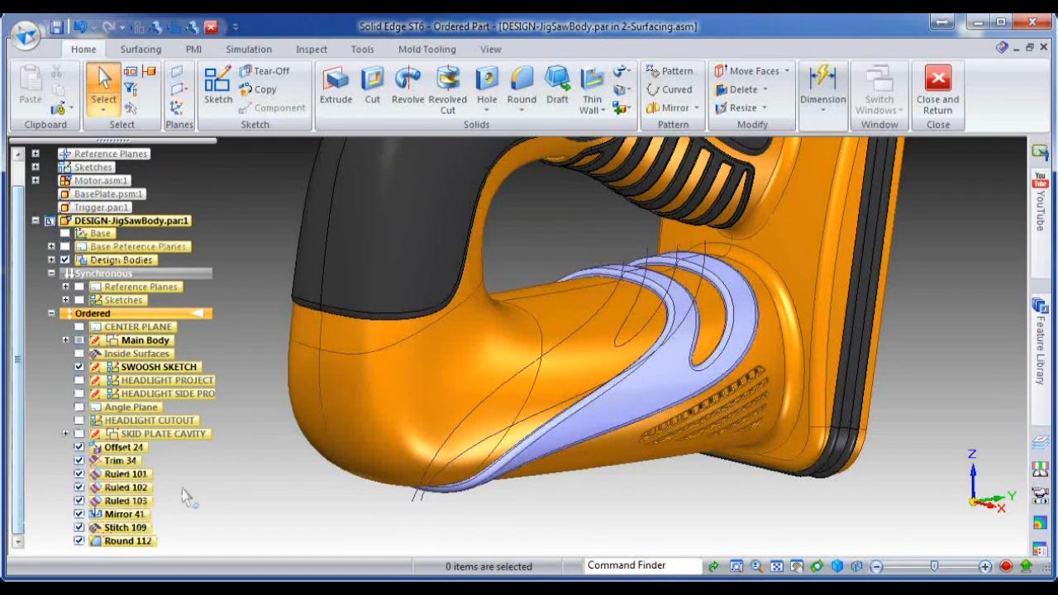
left_click(626, 108)
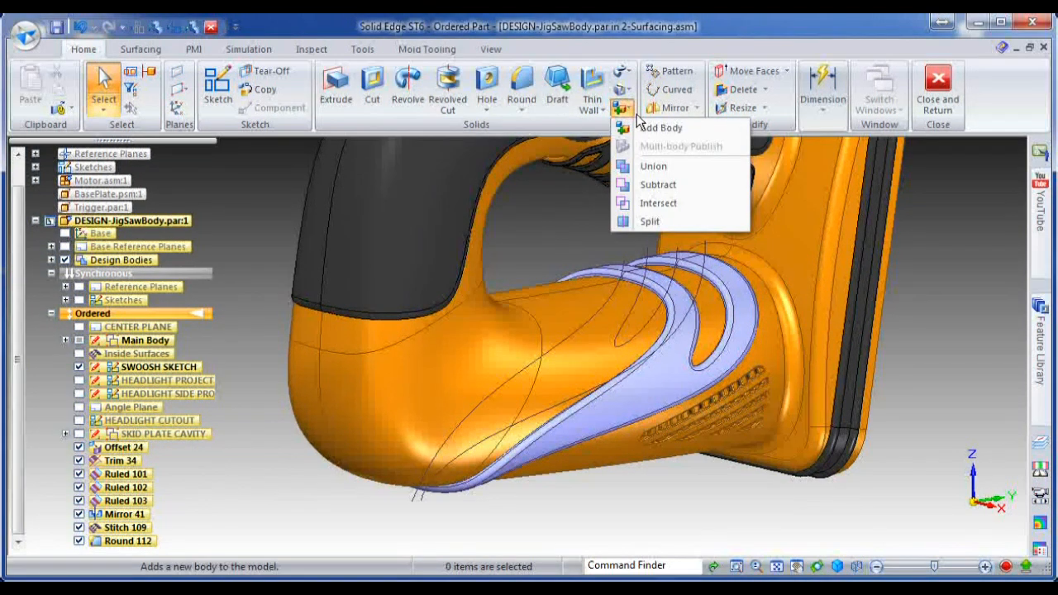
left_click(647, 167)
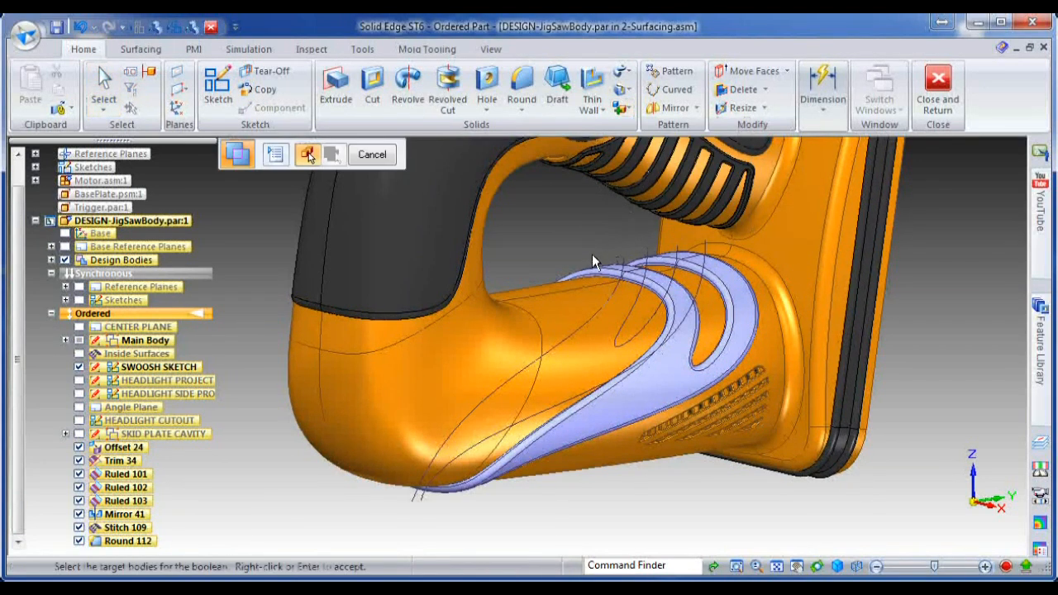
left_click(578, 292)
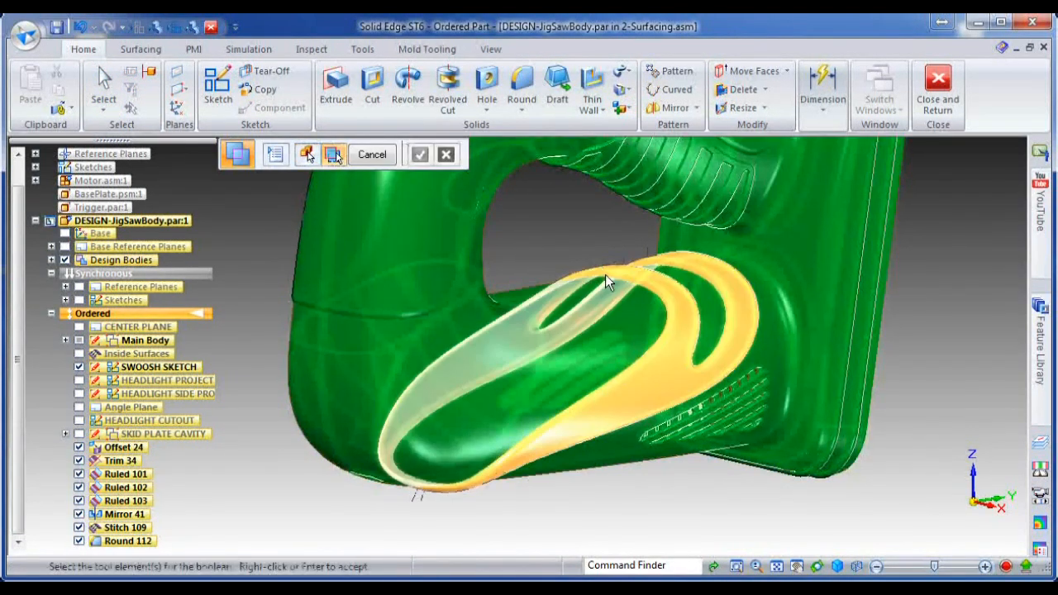
left_click(605, 276)
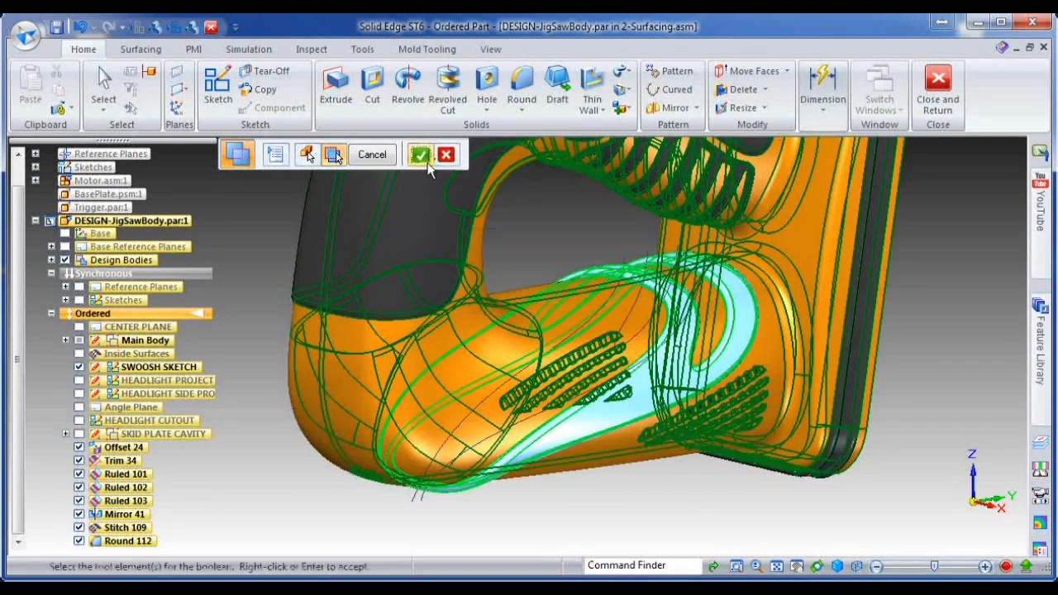
left_click(420, 155)
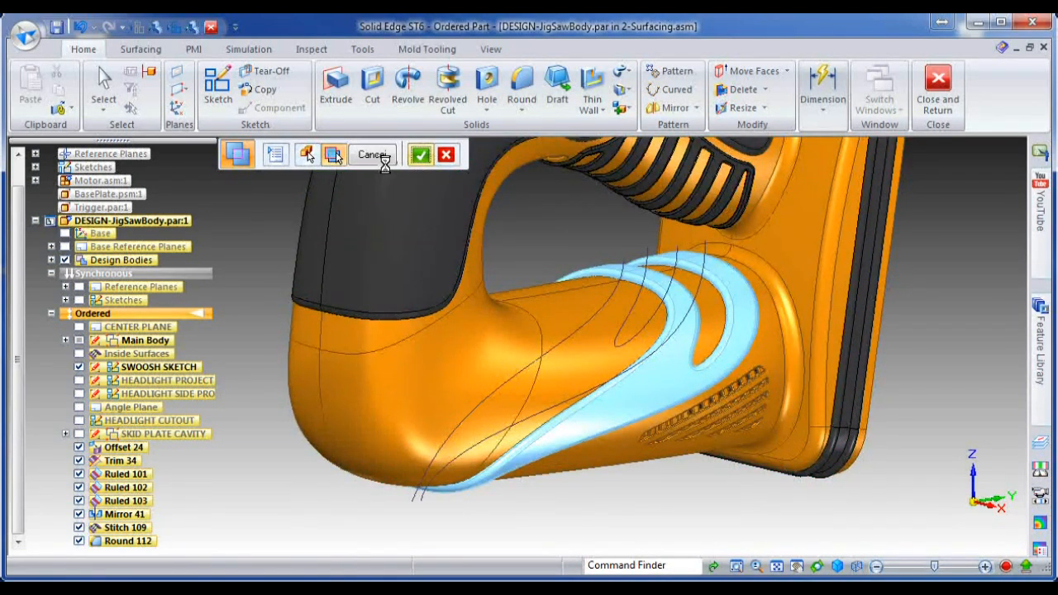
left_click(381, 160)
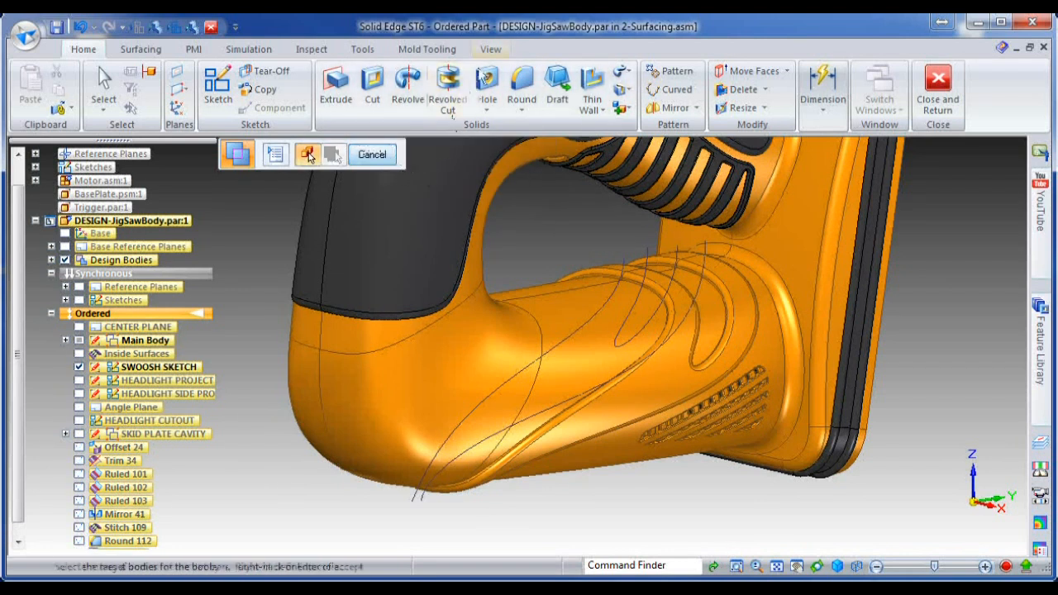
Paint the raised swoosh feature in the Black (dull) style with Part Painter's Feature selection.
left_click(523, 86)
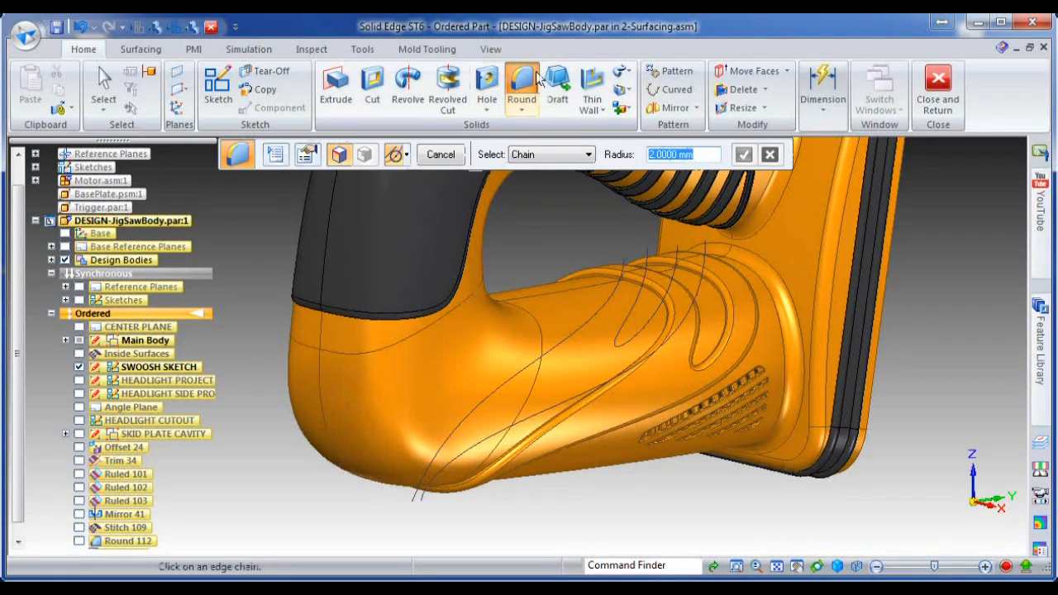
left_click(490, 49)
left_click(538, 110)
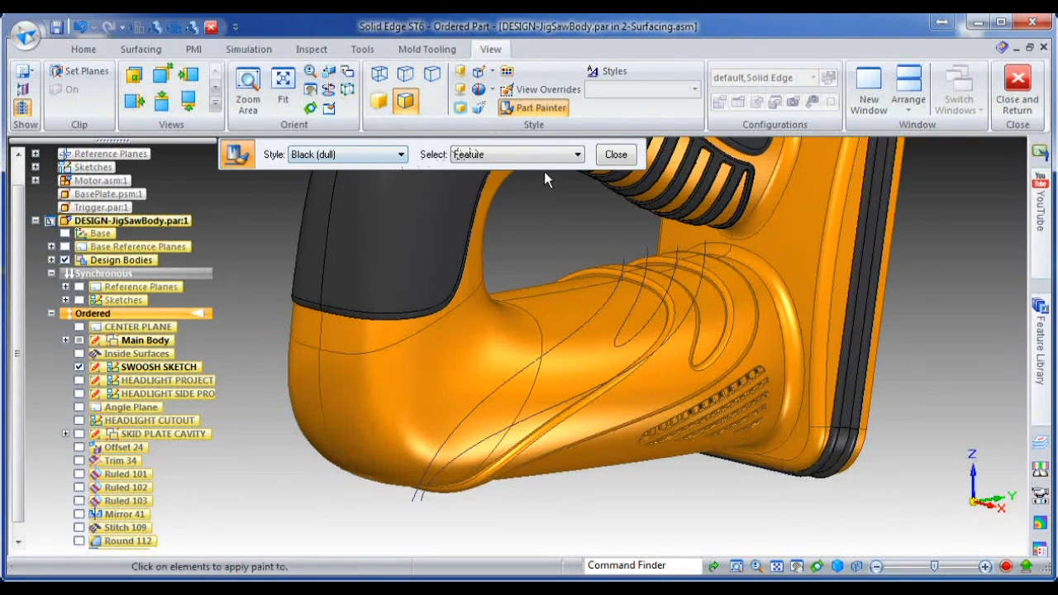
left_click(663, 285)
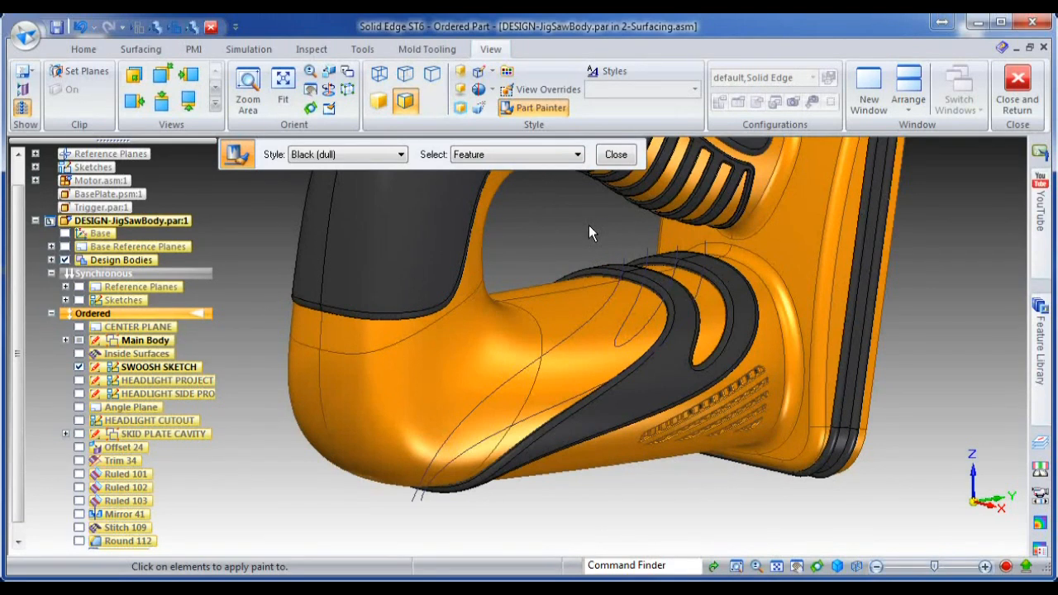
left_click(616, 154)
Hide SWOOSH SKETCH and show the headlight projection sketch, the headlight side sketch and Angle Plane.
left_click(78, 366)
scroll(698, 493, "down", 2)
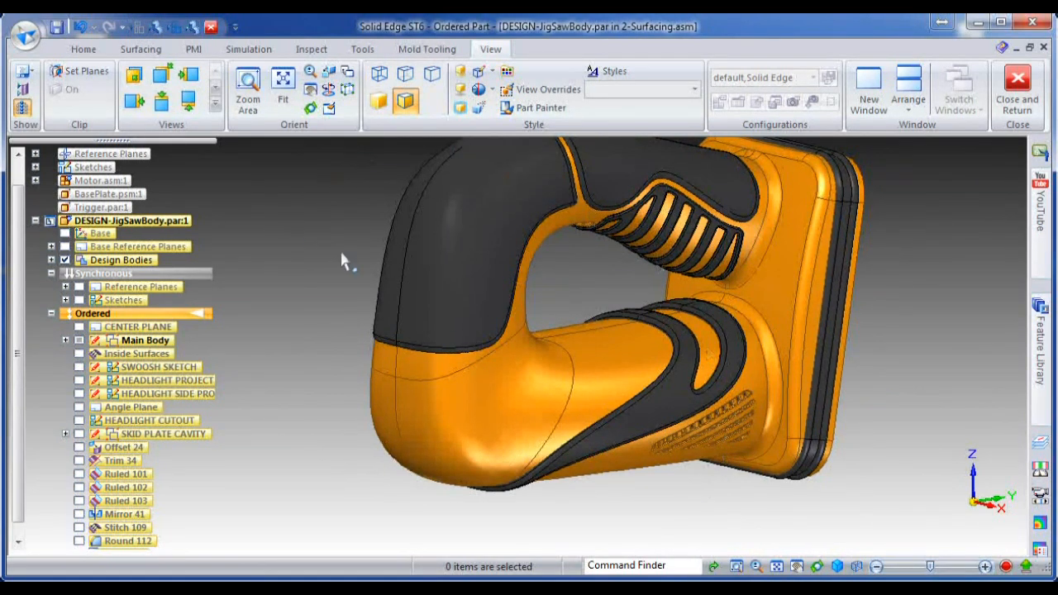
left_click(80, 380)
left_click(80, 393)
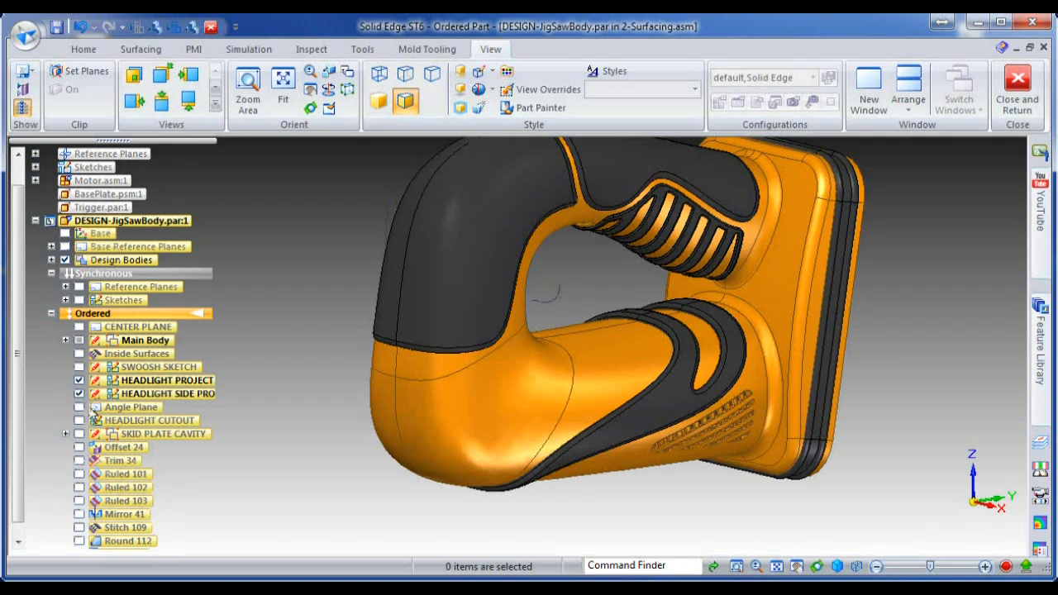
left_click(80, 407)
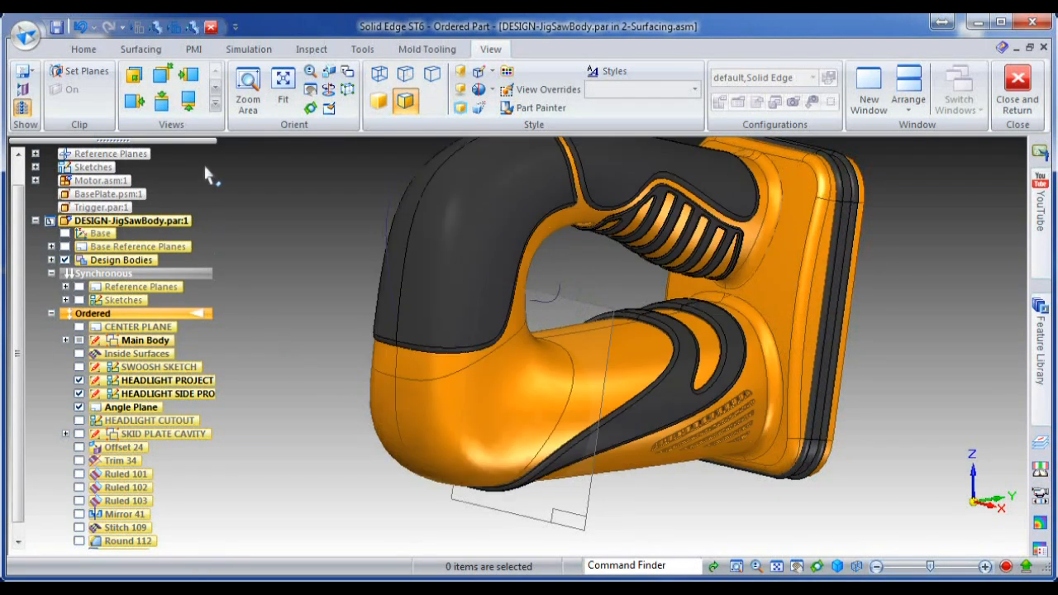
Offset the black grip face of the upper handle by 1 mm as a new surface.
left_click(141, 49)
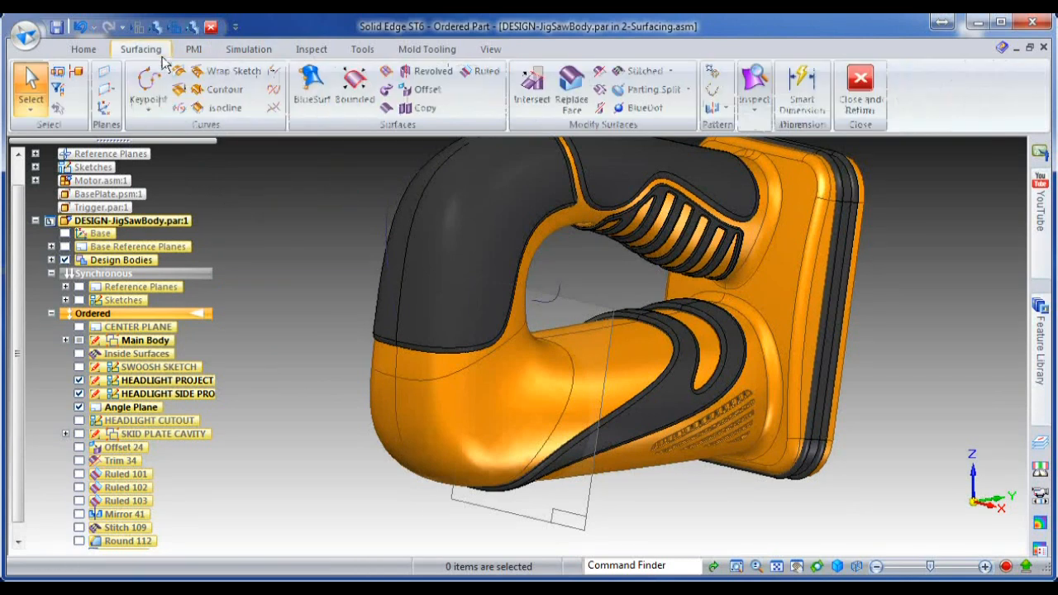
left_click(428, 91)
left_click(507, 254)
right_click(557, 284)
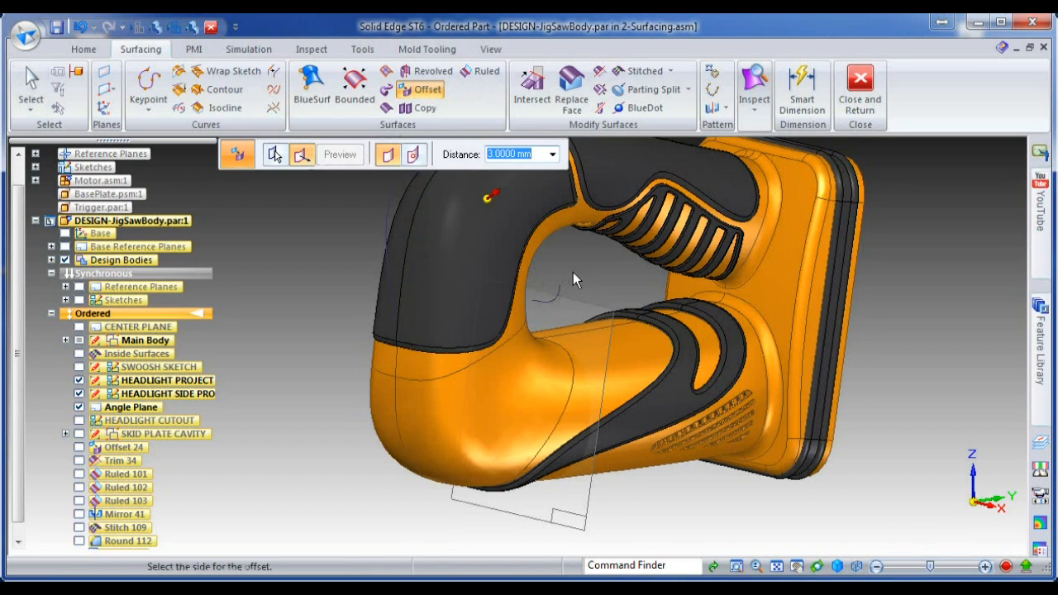
type("1")
key("Return")
left_click(591, 264)
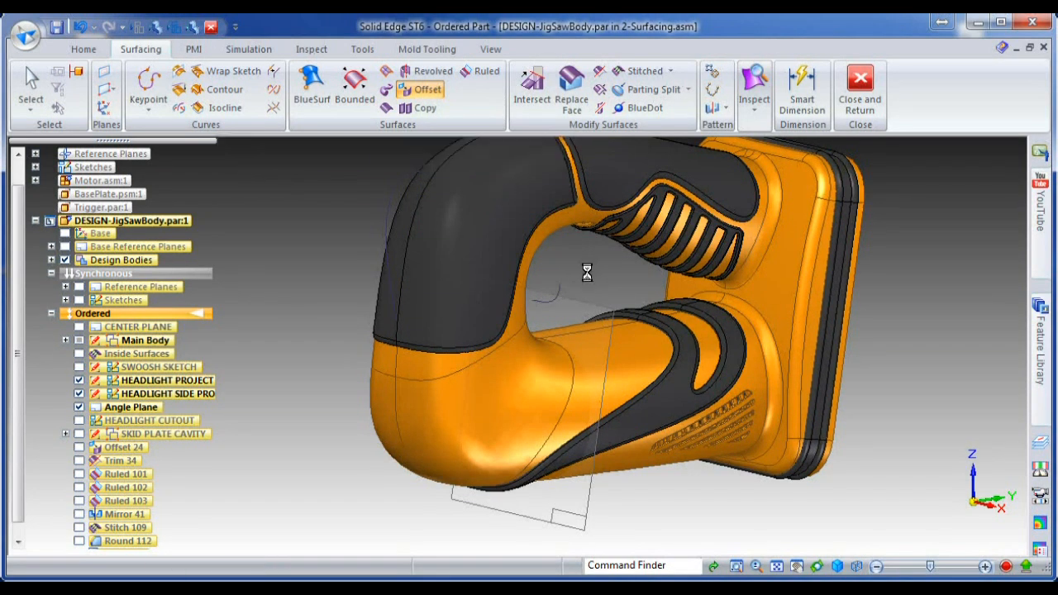
Copy the underlying handle face beneath the grip as a surface and hide the design bodies.
left_click(424, 108)
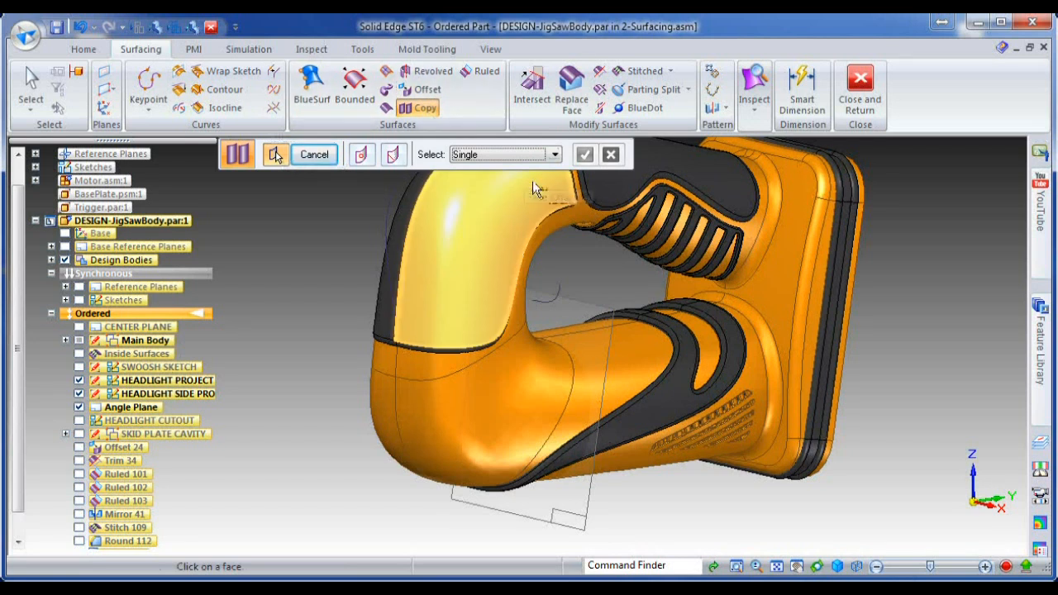
right_click(532, 180)
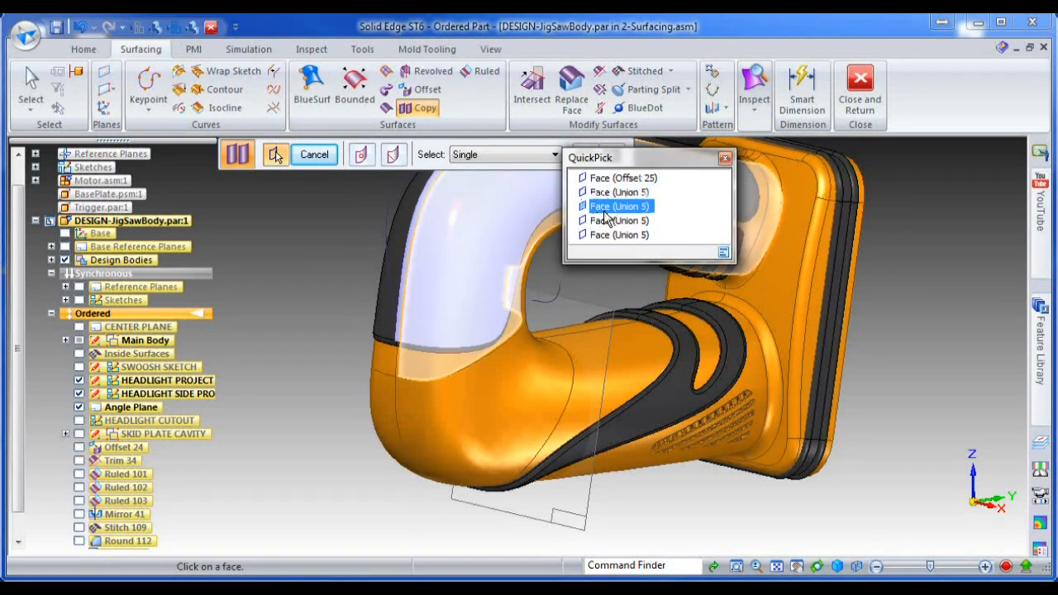
left_click(602, 207)
right_click(615, 275)
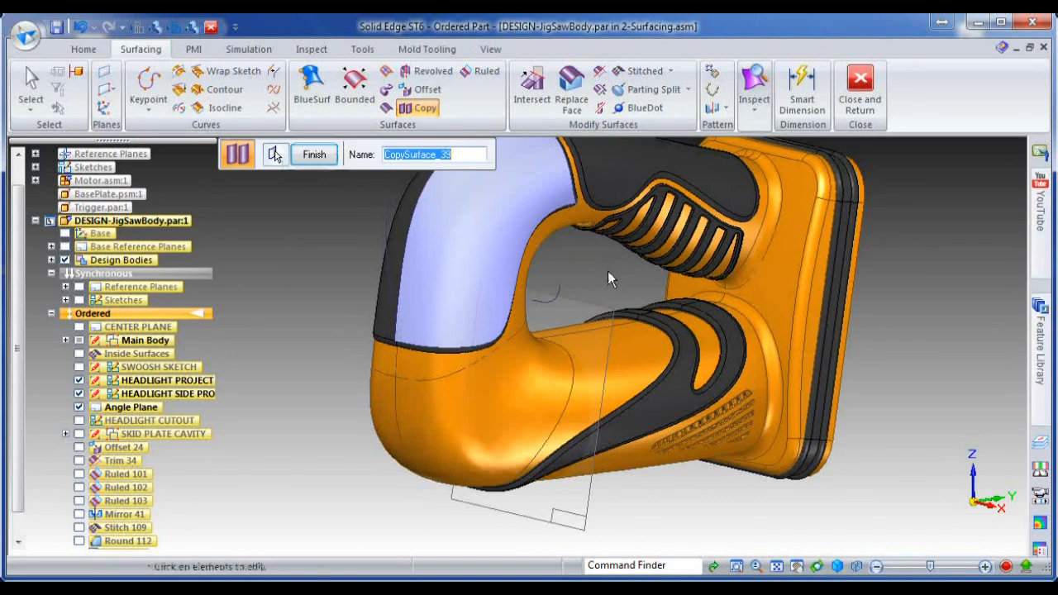
left_click(311, 153)
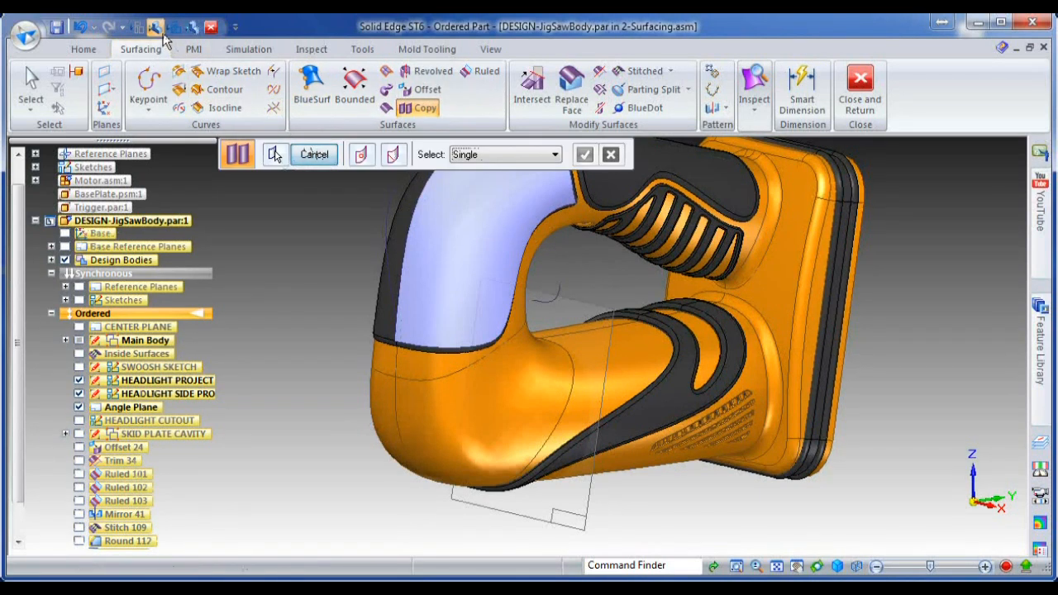
left_click(64, 260)
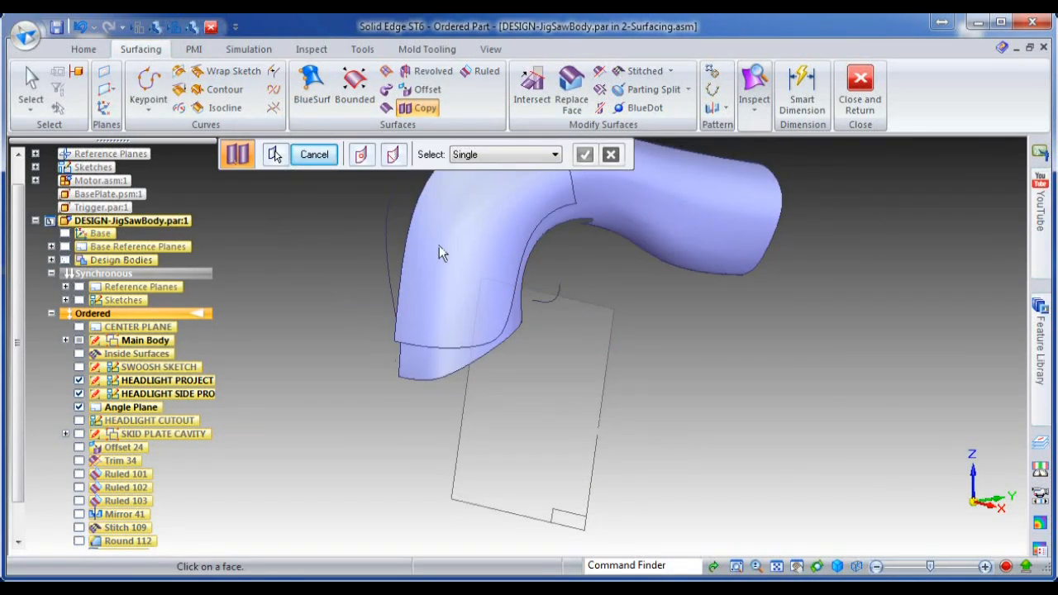
left_click(314, 153)
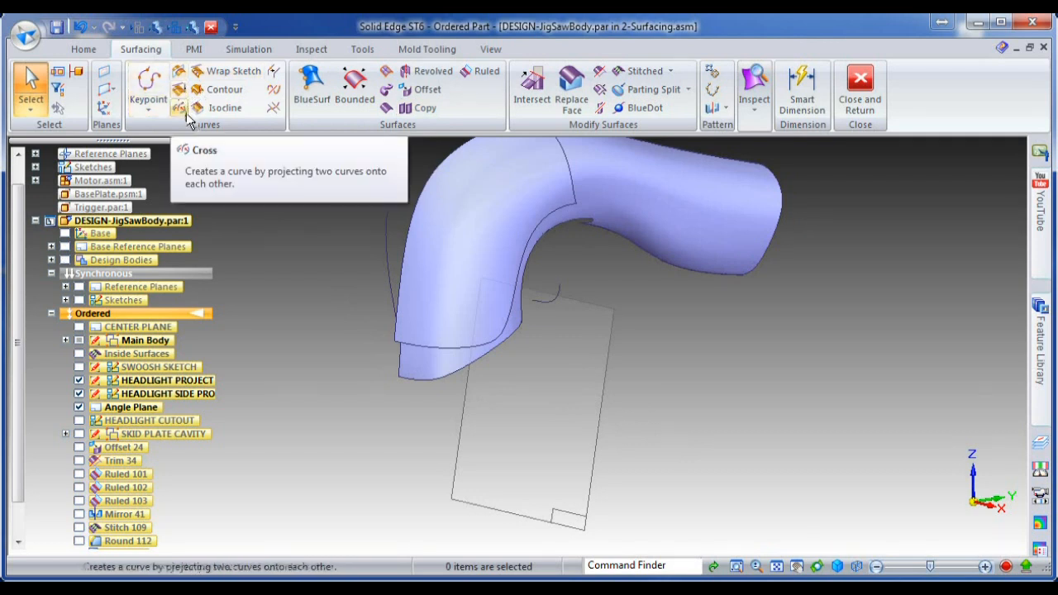
Project the small headlight curve on the angled plane onto the offset grip surface.
left_click(179, 88)
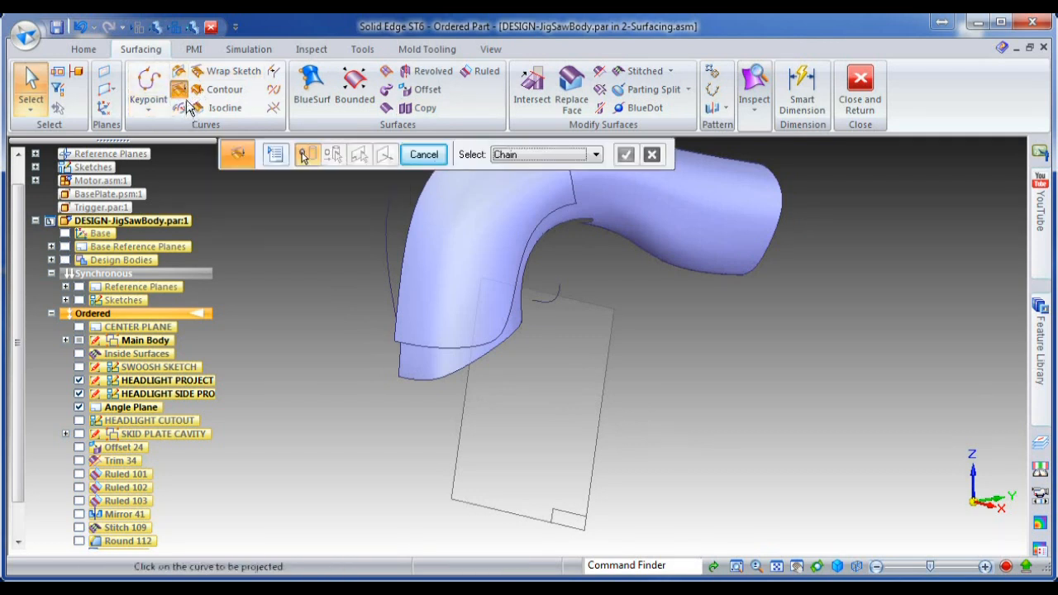
left_click(555, 309)
right_click(559, 335)
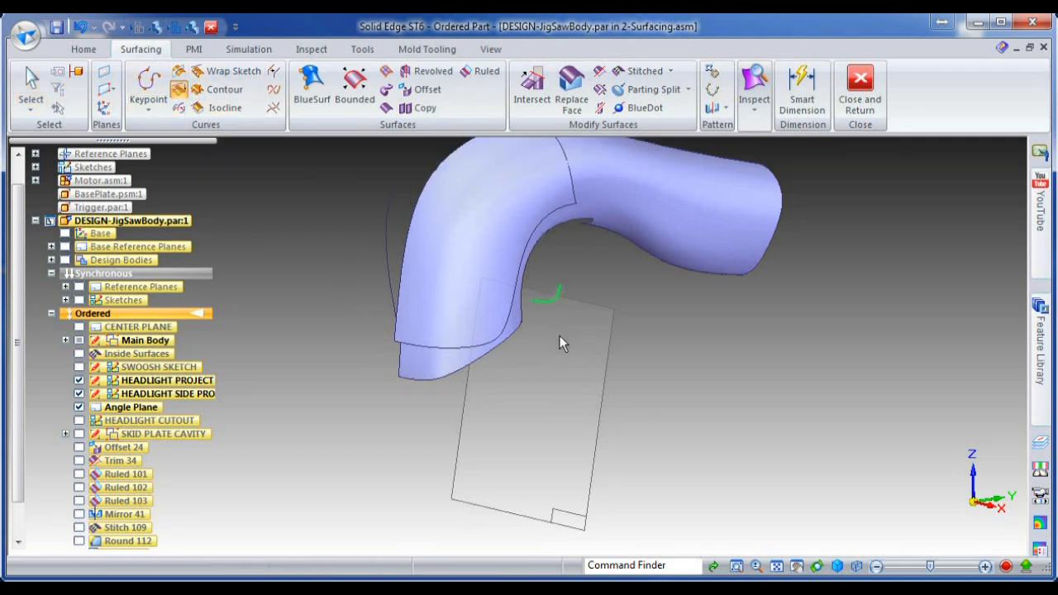
left_click(445, 329)
right_click(445, 403)
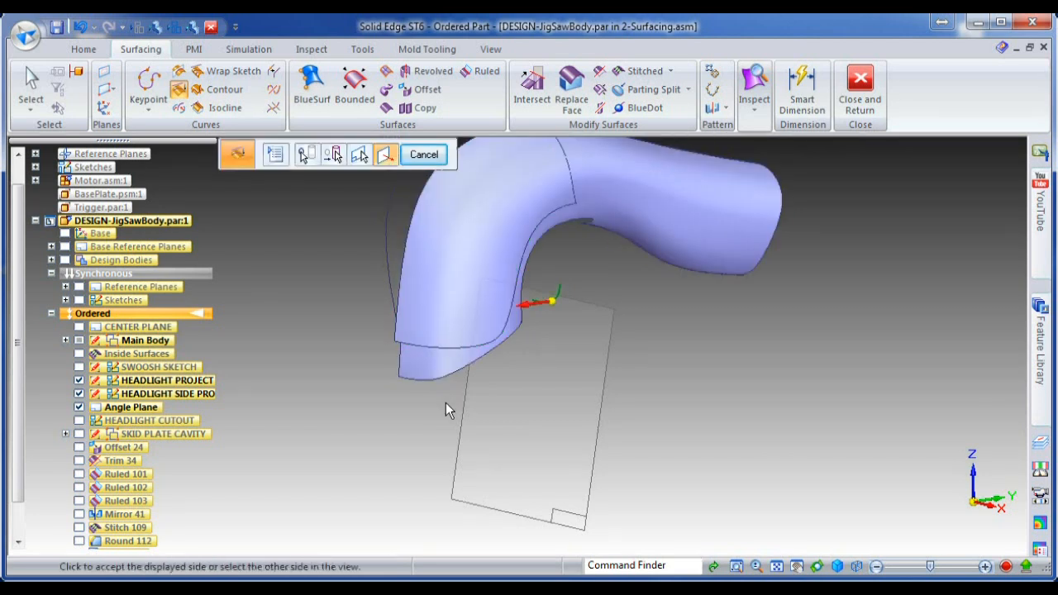
right_click(445, 400)
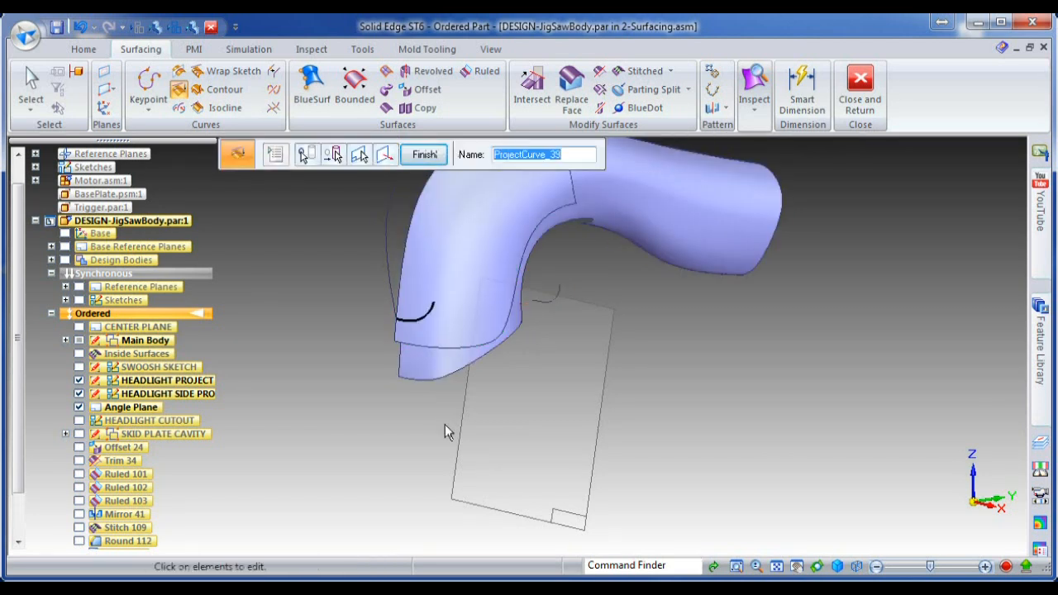
Extrude the headlight side curve beside the handle's outer bend into a narrow surface.
scroll(444, 424, "down", 2)
scroll(438, 211, "up", 5)
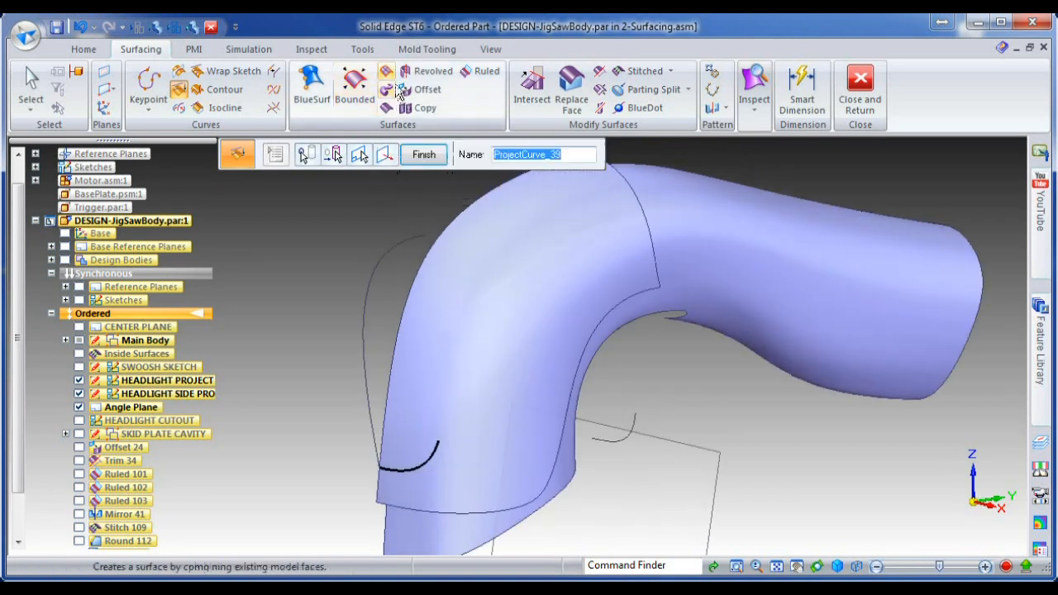
left_click(389, 109)
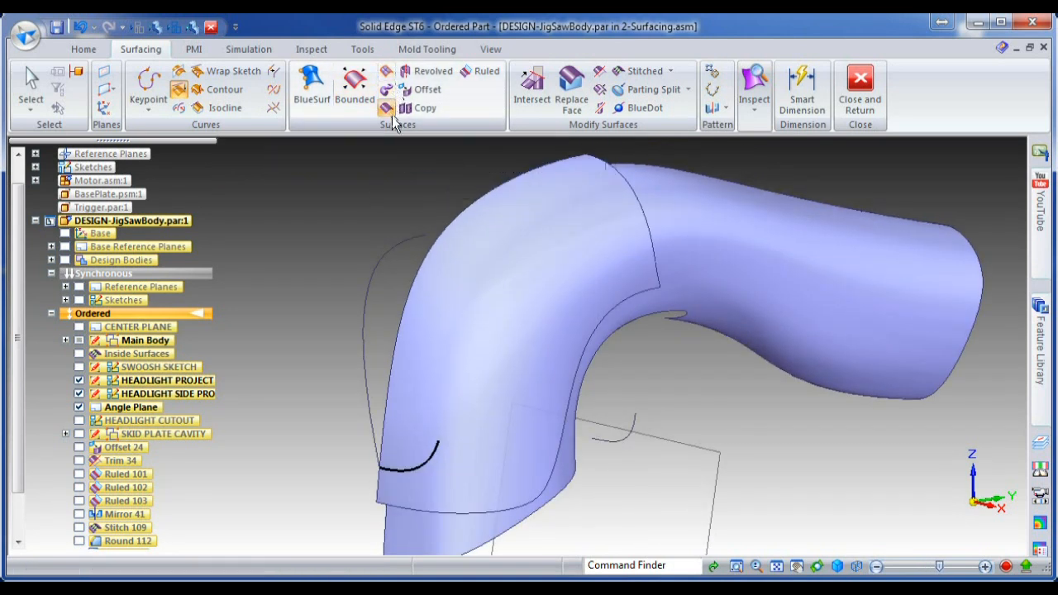
left_click(383, 264)
left_click(367, 263)
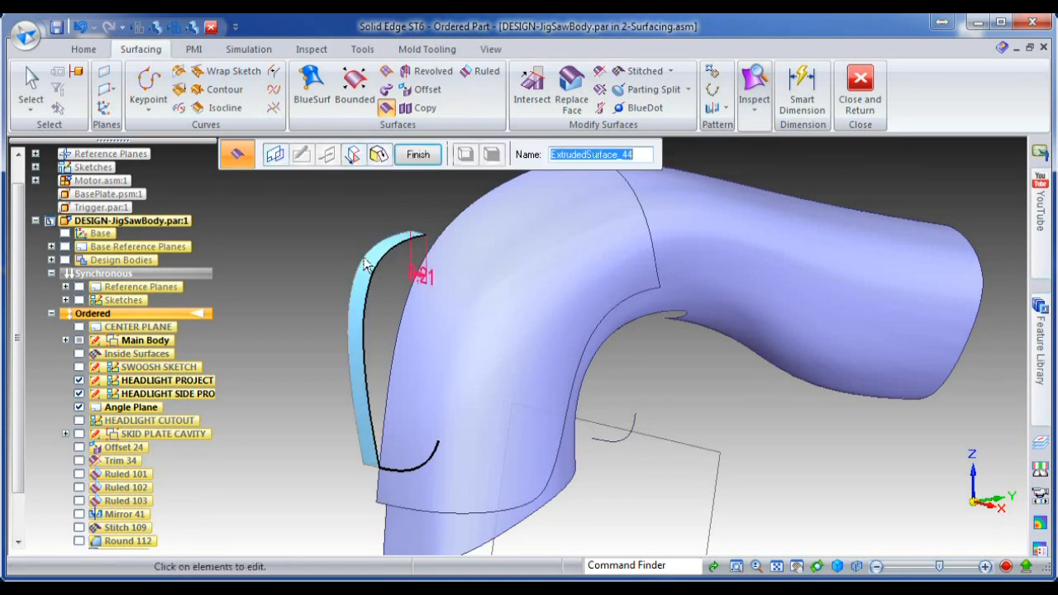
key("Return")
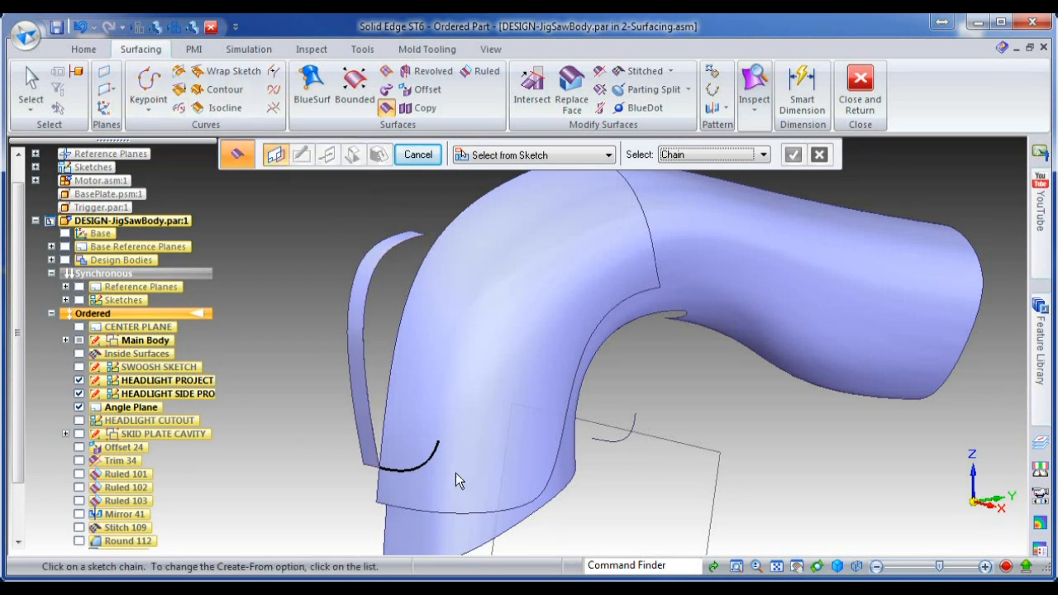
Create a keypoint curve from the narrow headlight surface's upper end, through a point on the handle face, to the projected curve's free end.
left_click(149, 83)
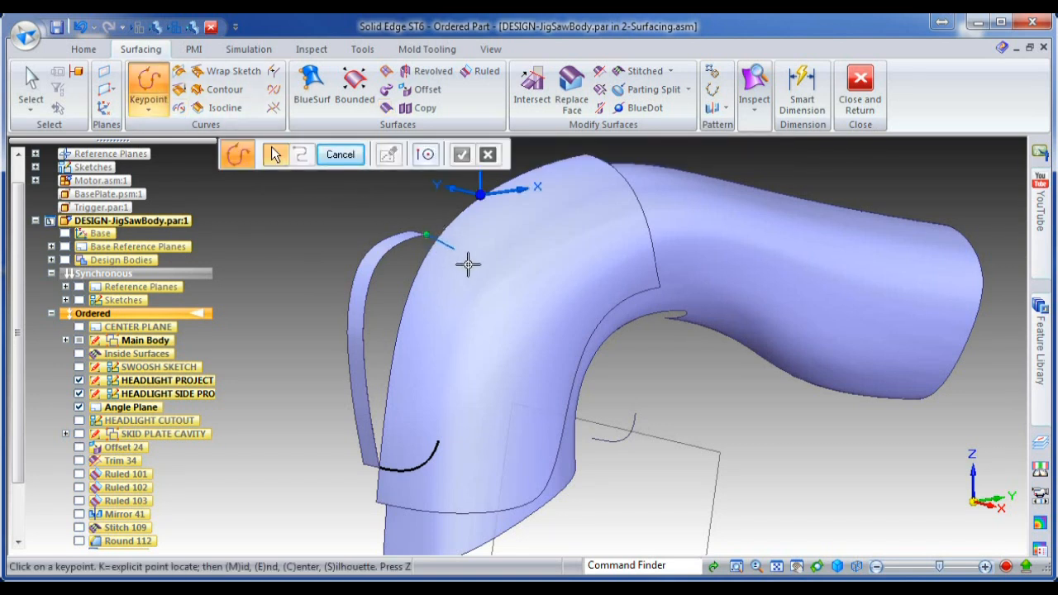
left_click(473, 345)
left_click(440, 442)
right_click(392, 388)
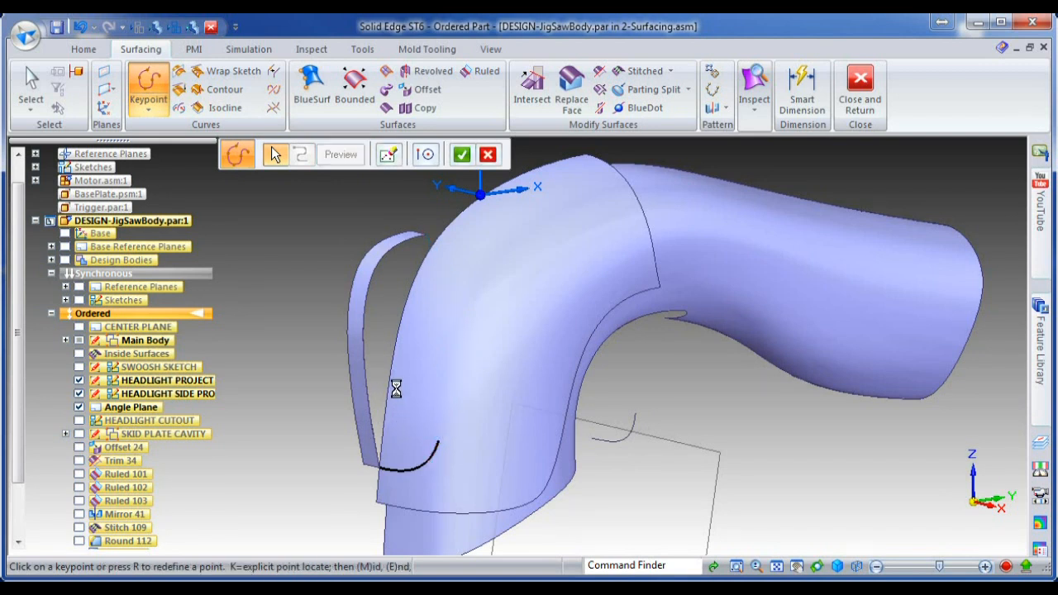
left_click(339, 154)
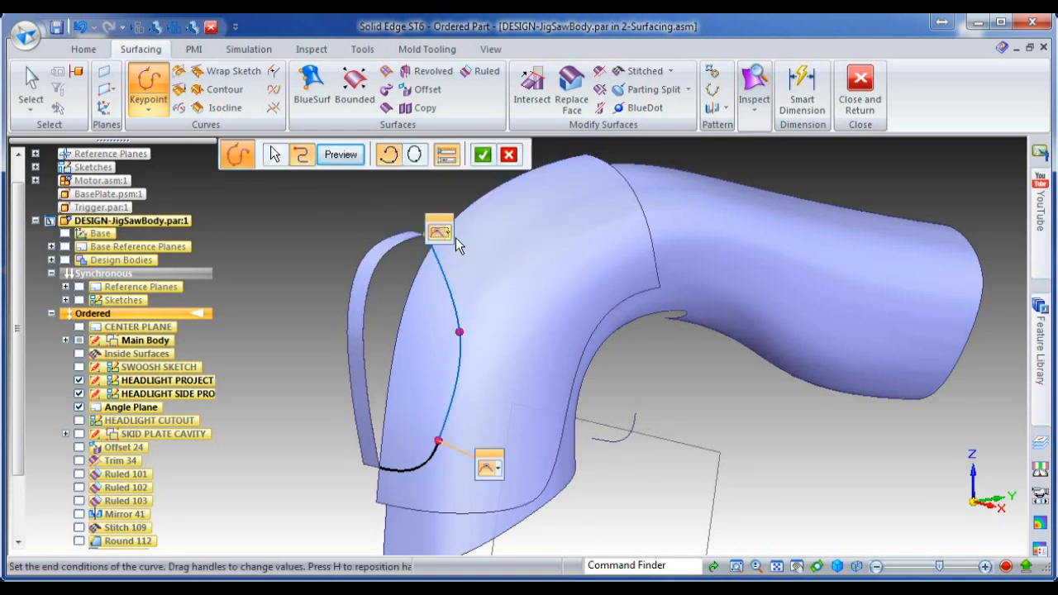
Make the keypoint curve Tangent Continuous at its upper end and Curvature Continuous at the projected curve.
left_click(446, 233)
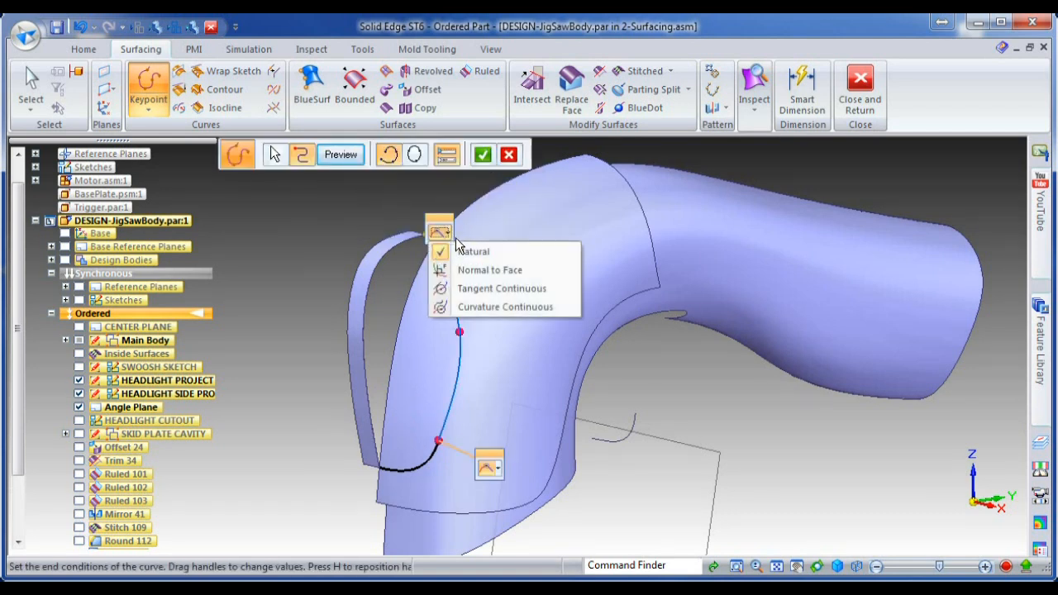
left_click(471, 295)
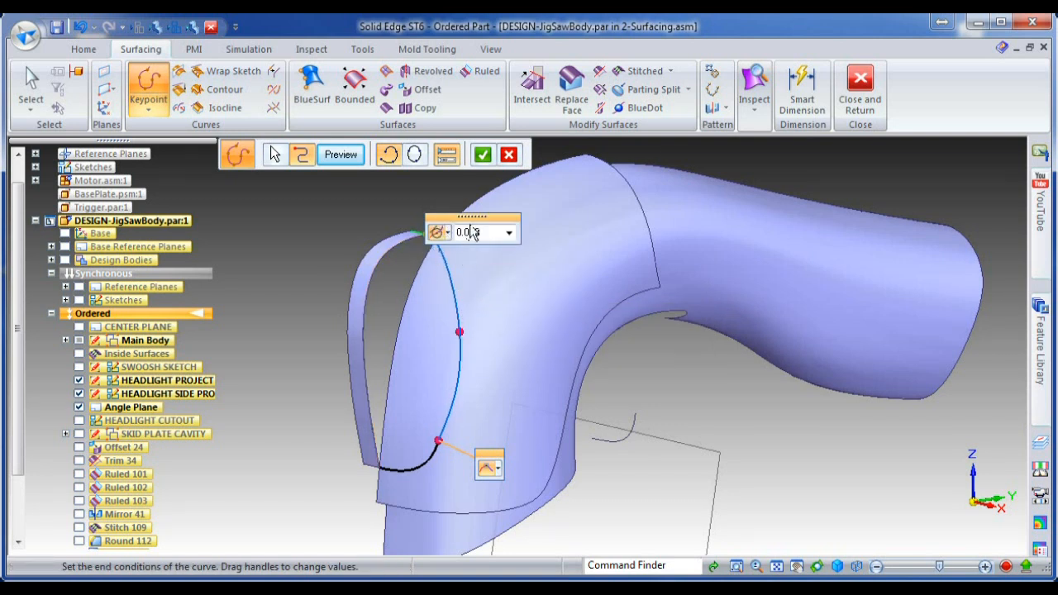
left_click_drag(447, 246, 459, 253)
left_click(498, 469)
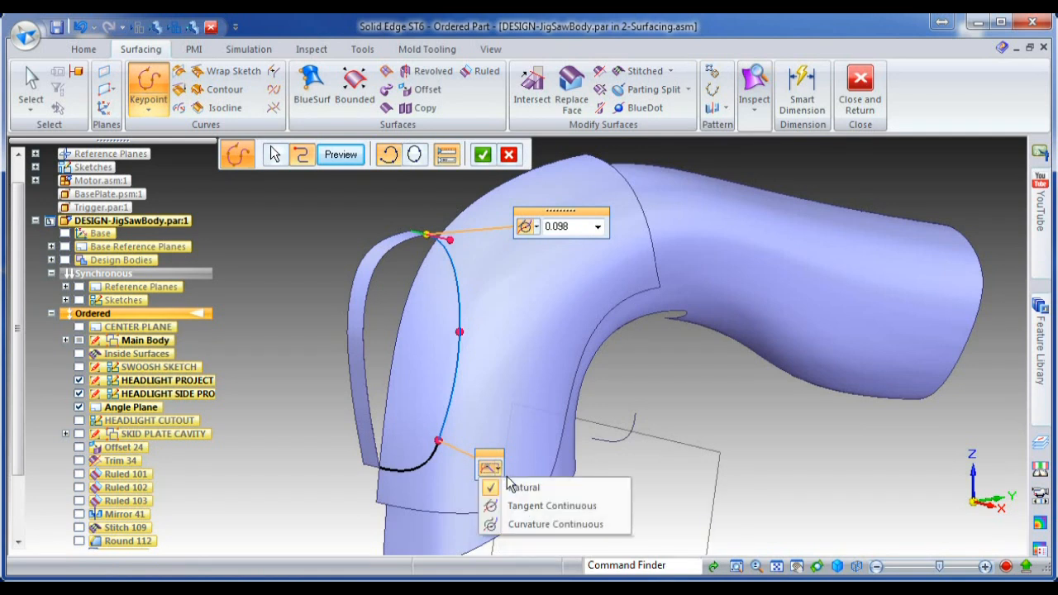
left_click(522, 524)
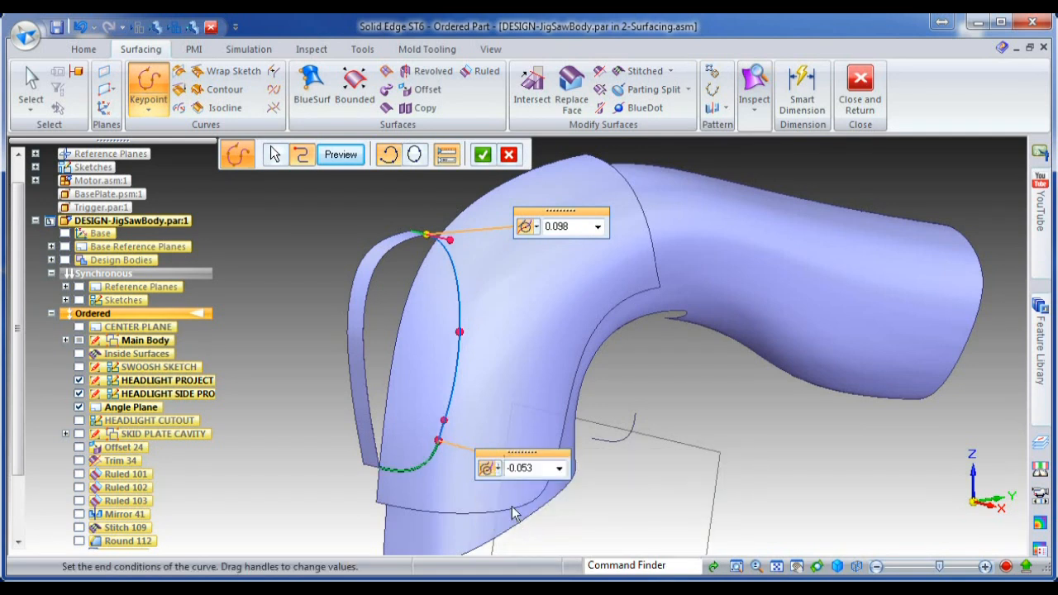
mouse_move(524, 351)
middle_mouse_down()
mouse_move(461, 378)
mouse_move(504, 348)
middle_mouse_up()
Move the keypoint curve's middle point outward so the curve bows smoothly around the headlight, and finish the curve.
left_click(271, 149)
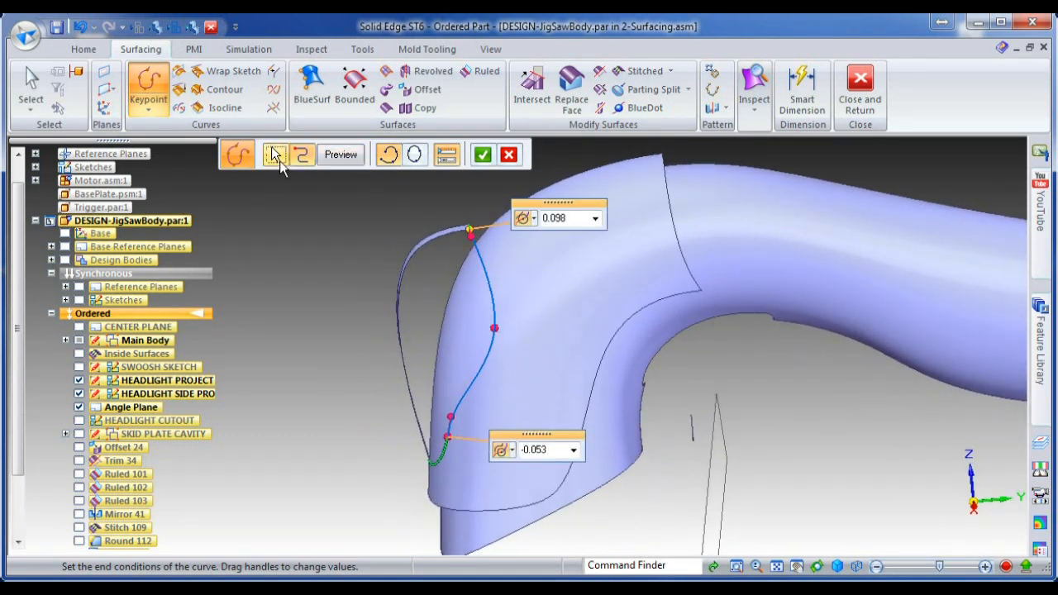
left_click_drag(505, 338, 476, 338)
middle_click_drag(369, 361, 702, 364)
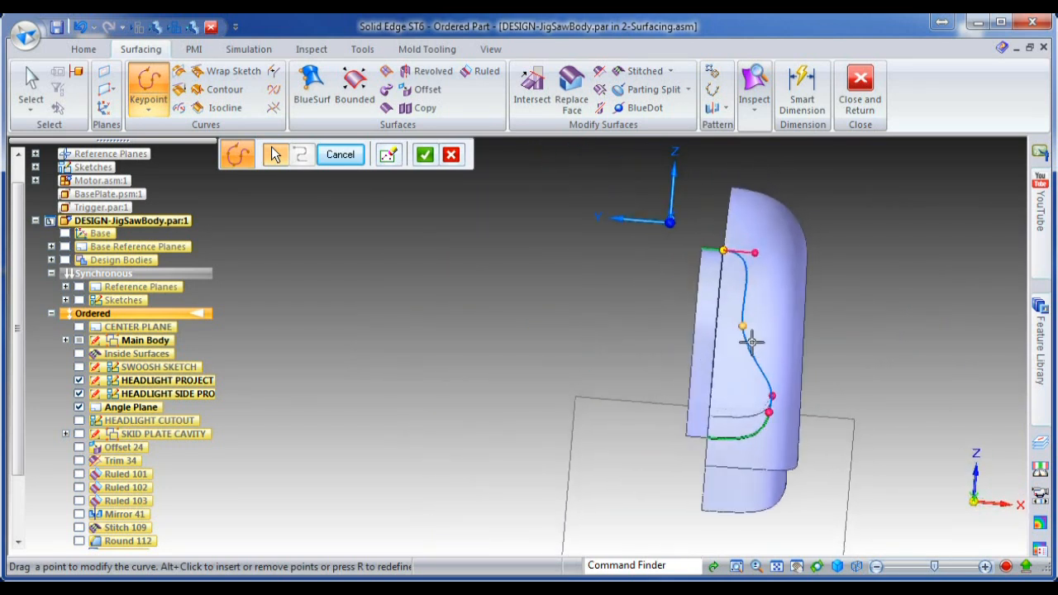
left_click_drag(758, 338, 793, 316)
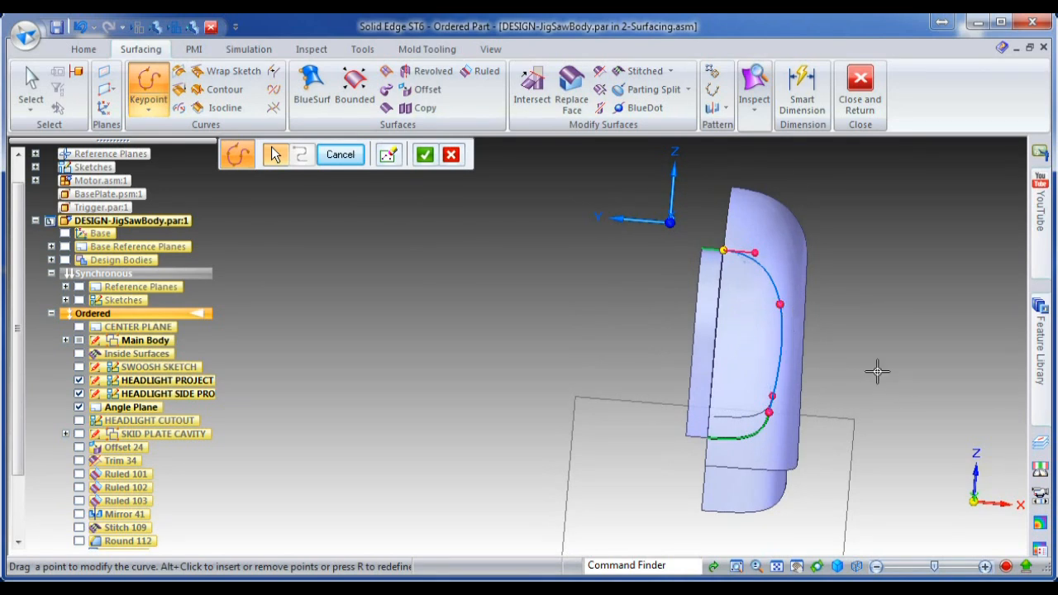
middle_click_drag(877, 369, 727, 361)
middle_click_drag(636, 361, 881, 377)
left_click(424, 157)
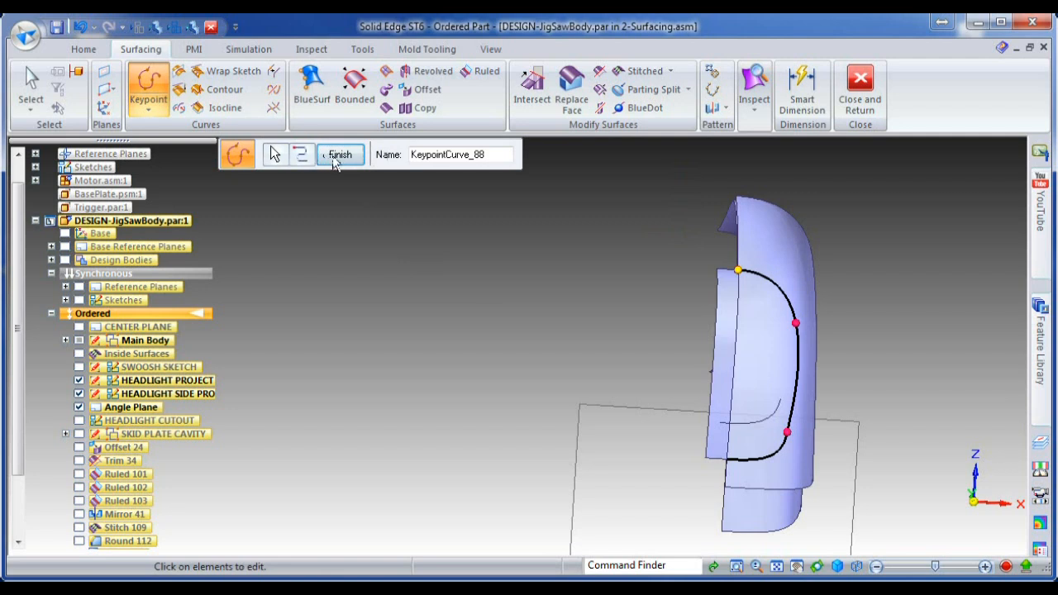
left_click(349, 163)
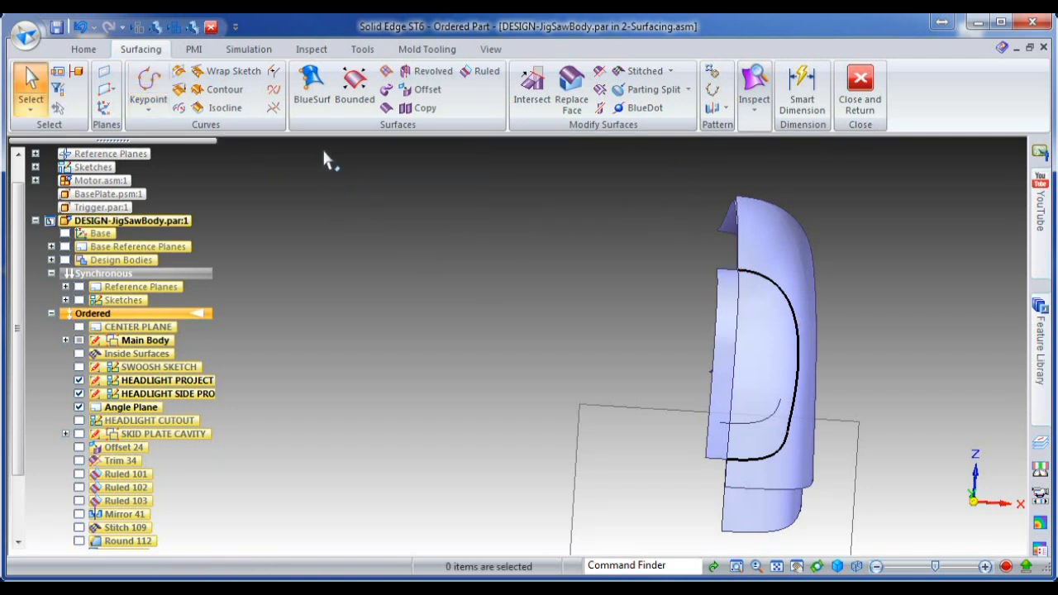
Start a BlueSurf between the headlight outline, made of the keypoint and projected curves, and the adjoining edge of the narrow extruded surface.
left_click(321, 93)
middle_click_drag(761, 487, 724, 447)
scroll(785, 308, "up", 2)
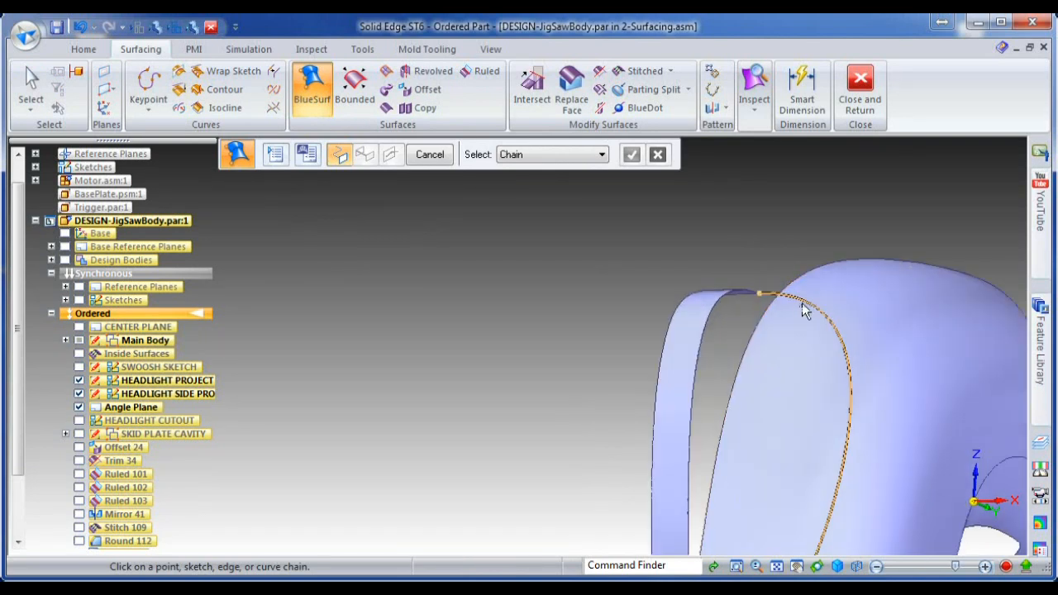
left_click(802, 303)
scroll(802, 303, "down", 1)
left_click(805, 459)
left_click(753, 271)
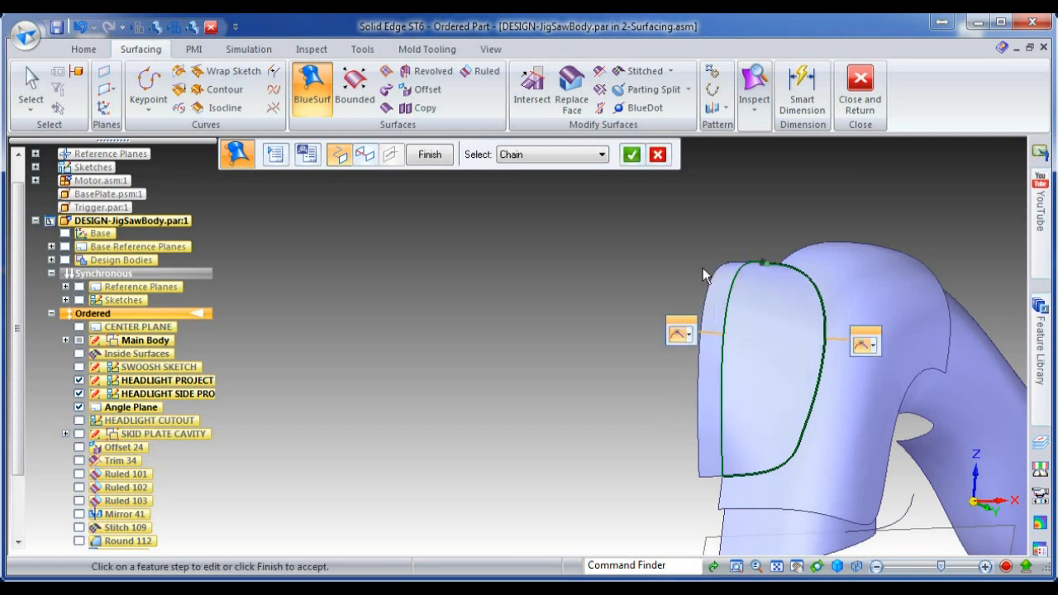
Make the BlueSurf Tangent Continuous with the narrow extruded surface and generate it.
middle_click_drag(676, 261, 688, 186)
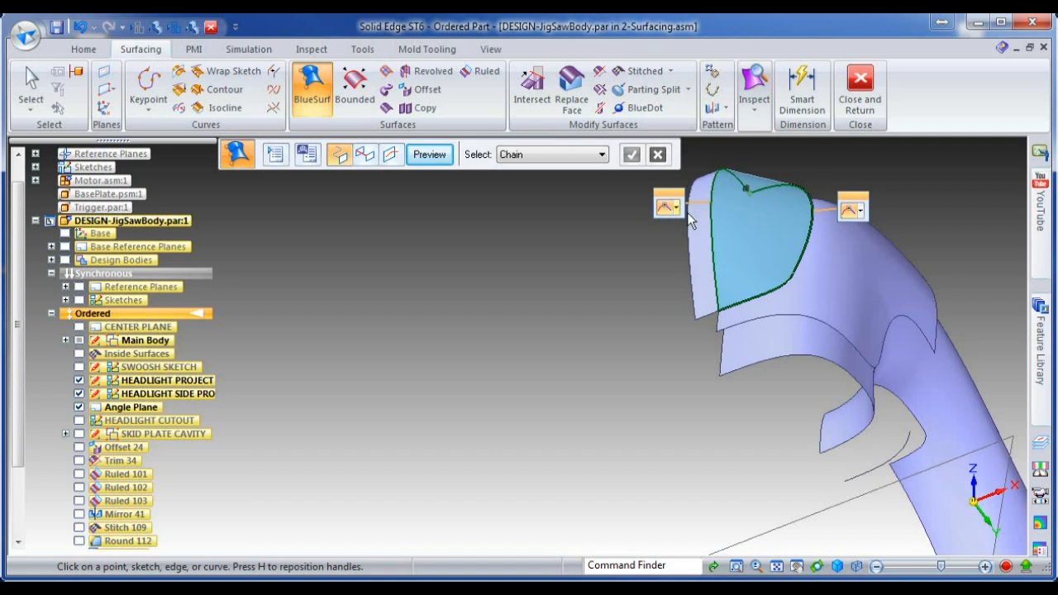
left_click(669, 207)
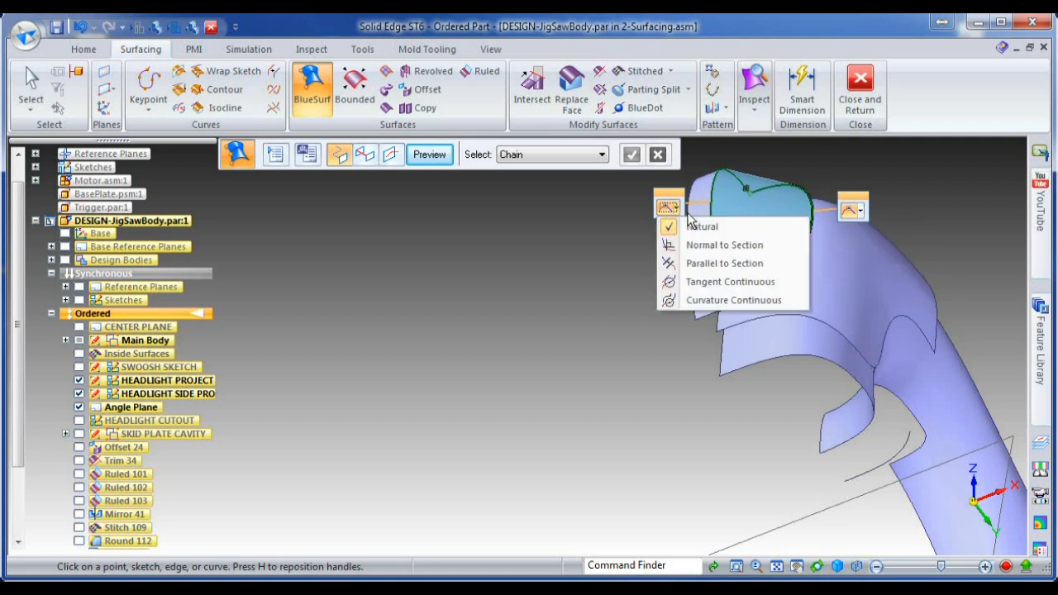
left_click(703, 285)
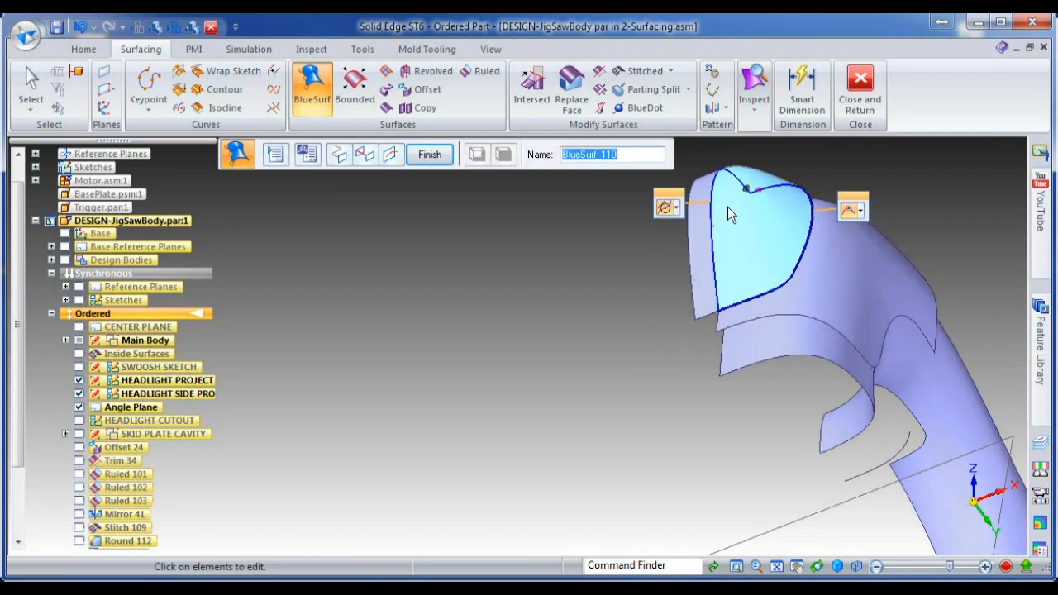
Insert a section sketch into the BlueSurf on a plane normal to its boundary curve at position 0.3, and finish the surface.
left_click(410, 157)
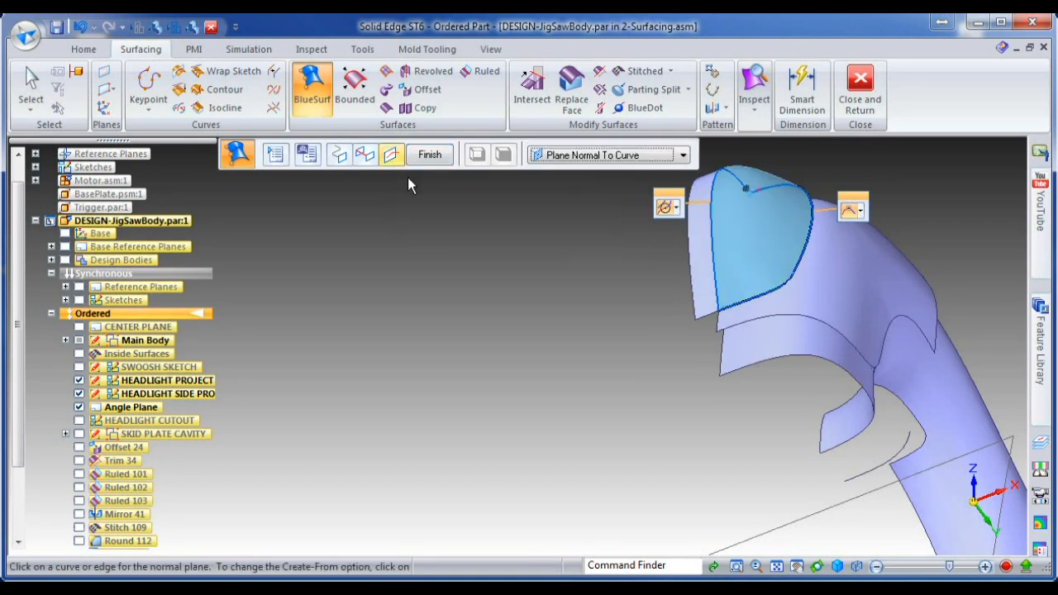
left_click(743, 185)
type(".3")
key("Return")
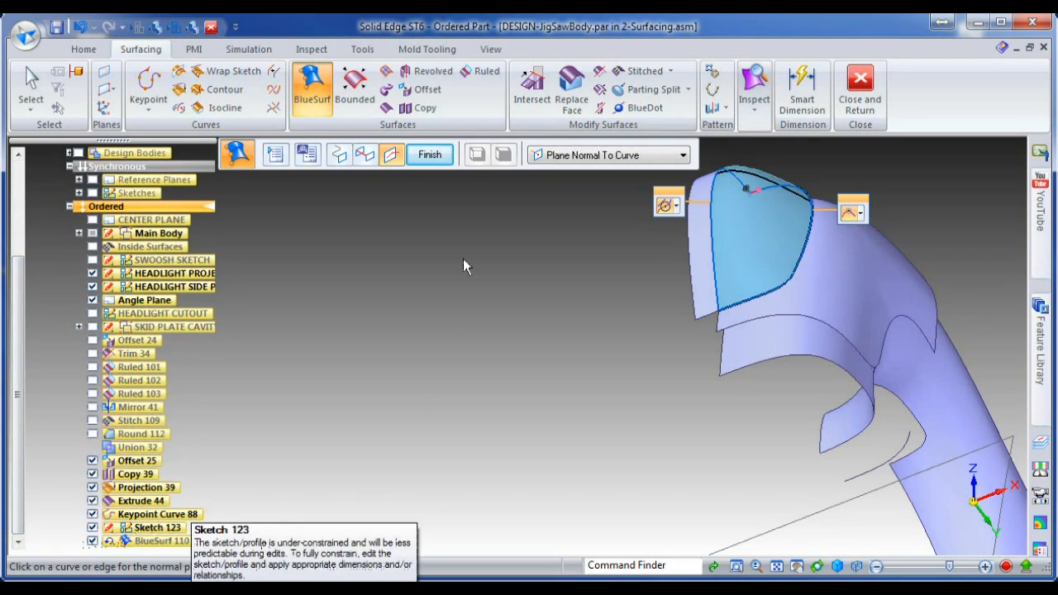
left_click(450, 162)
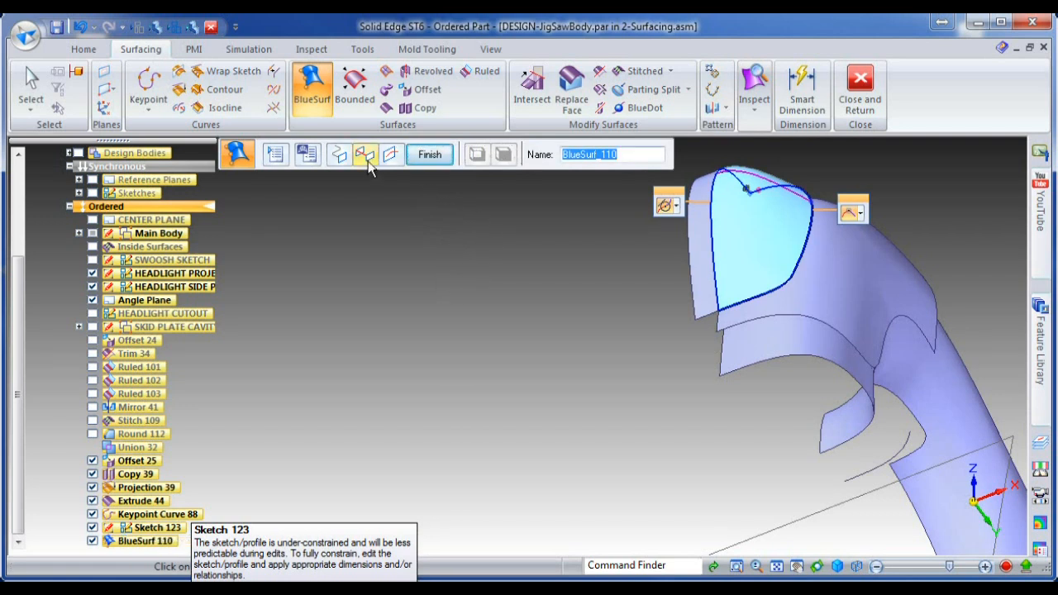
key("Escape")
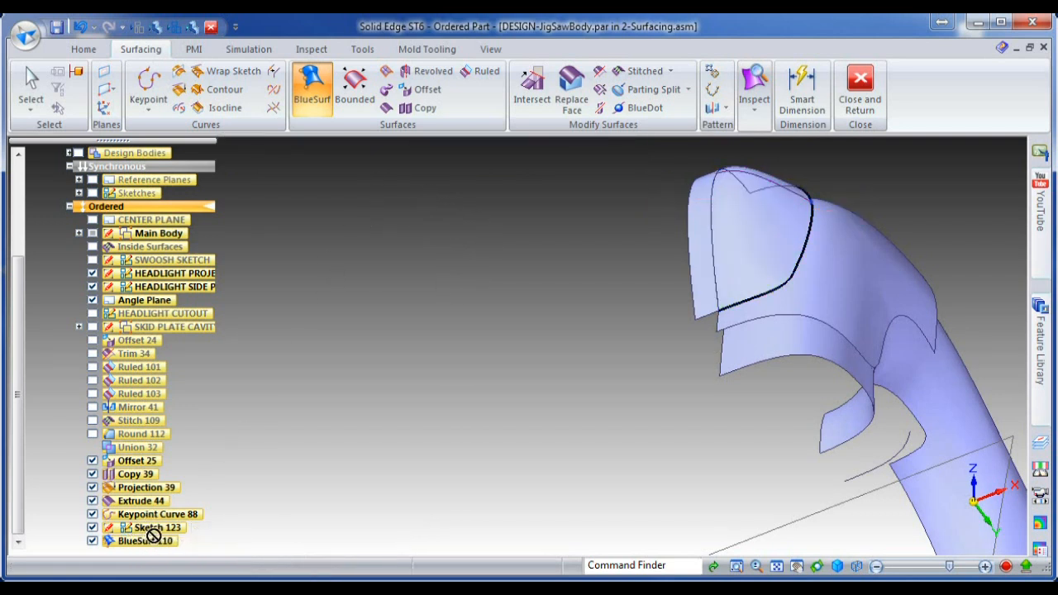
Edit the profile of the inserted section sketch and simplify its curve with a tolerance of 0.2500 mm.
left_click(154, 527)
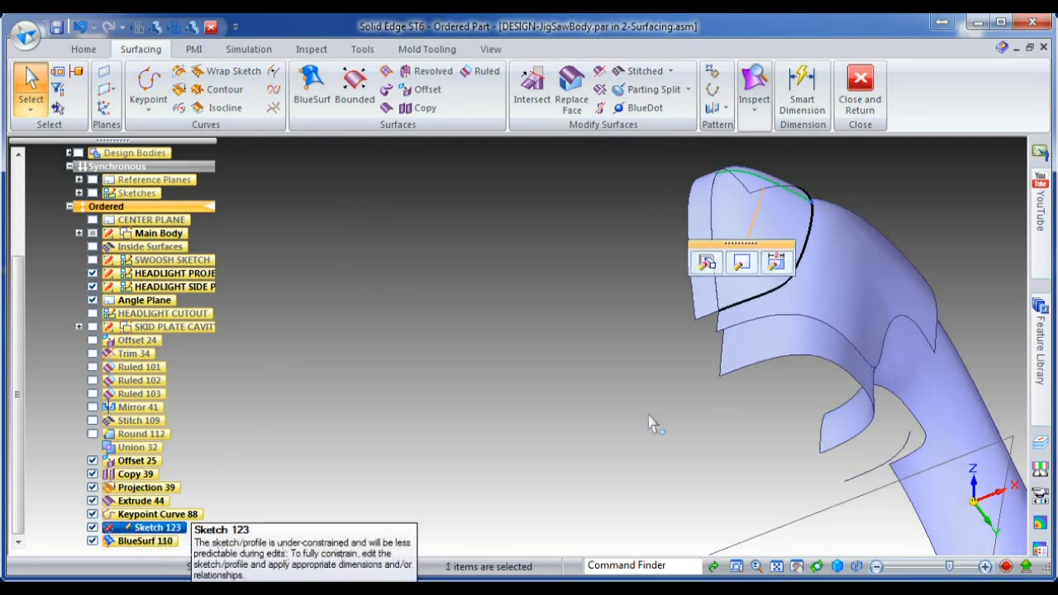
left_click(744, 262)
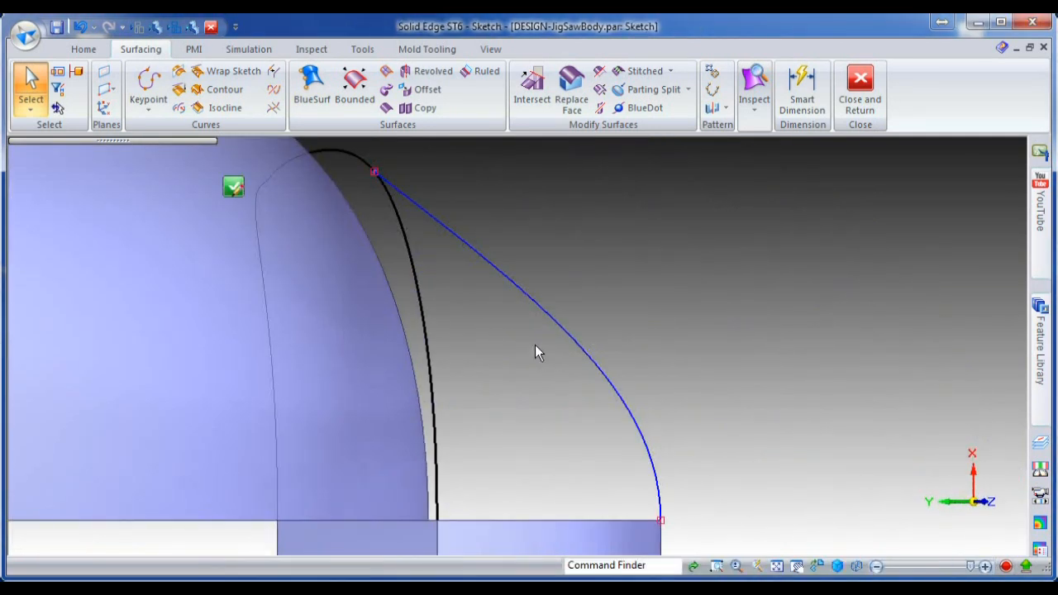
left_click(565, 329)
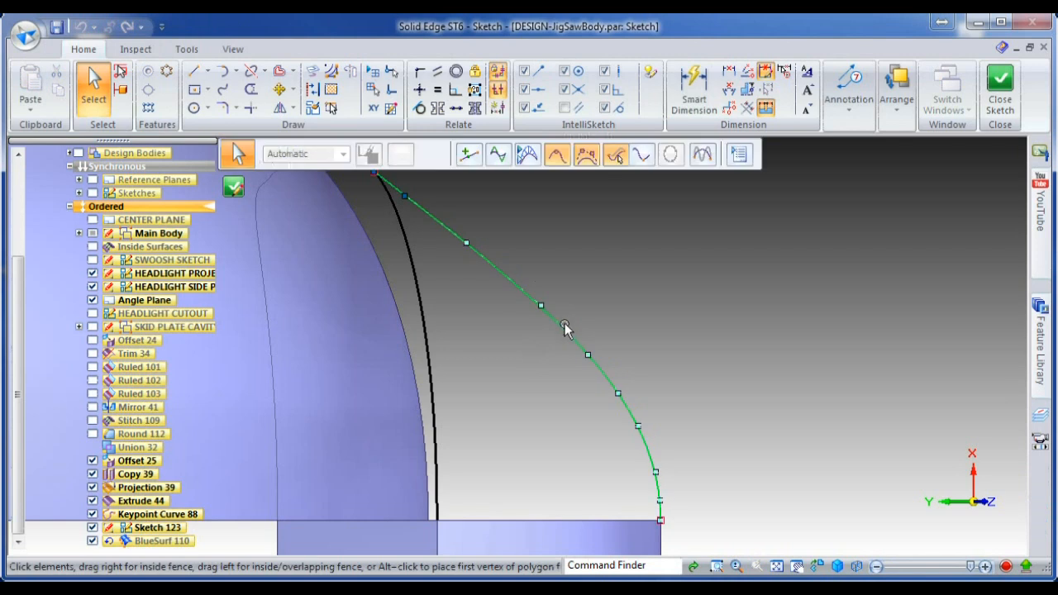
left_click(712, 164)
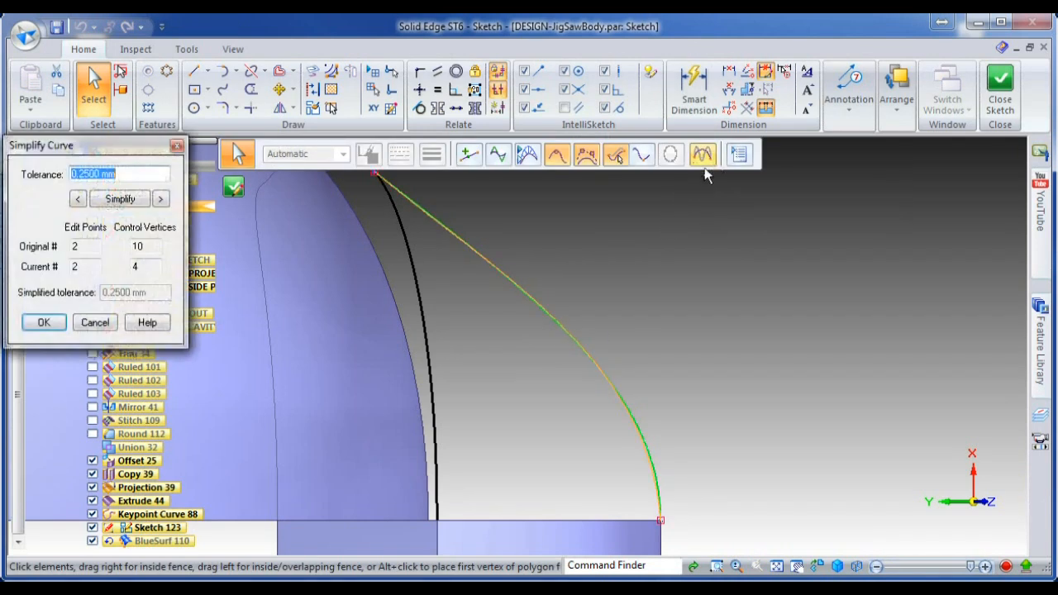
left_click(45, 324)
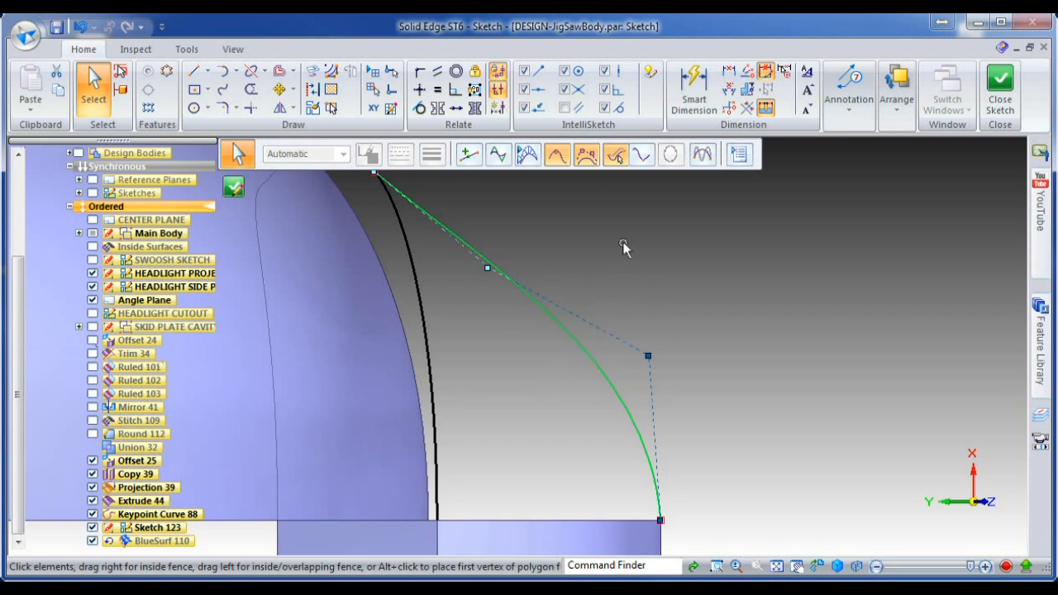
Align the section curve's outer control vertex vertically with the curve's lower endpoint.
left_click(422, 91)
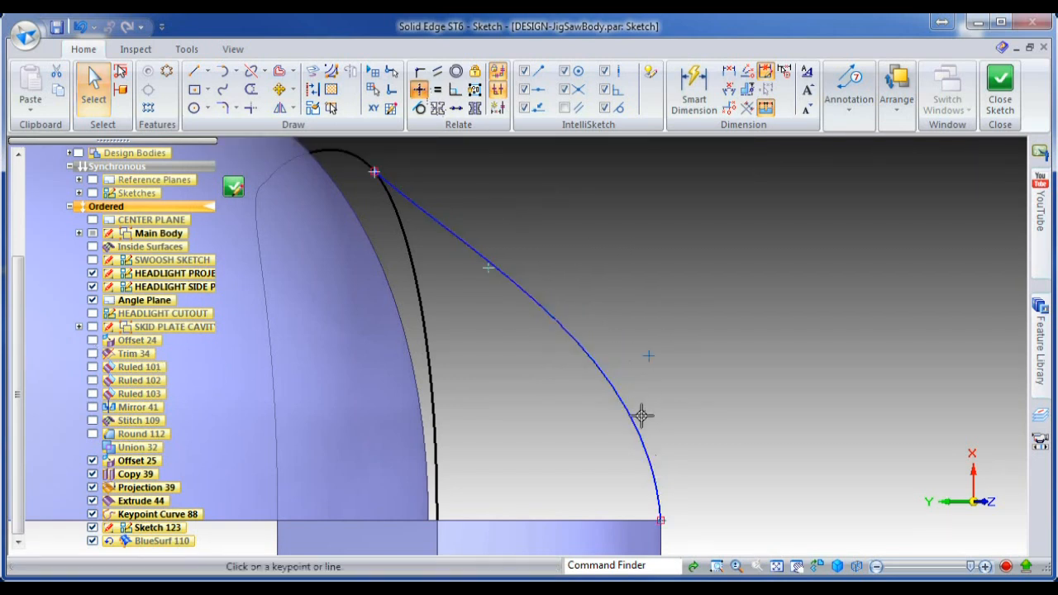
left_click(671, 530)
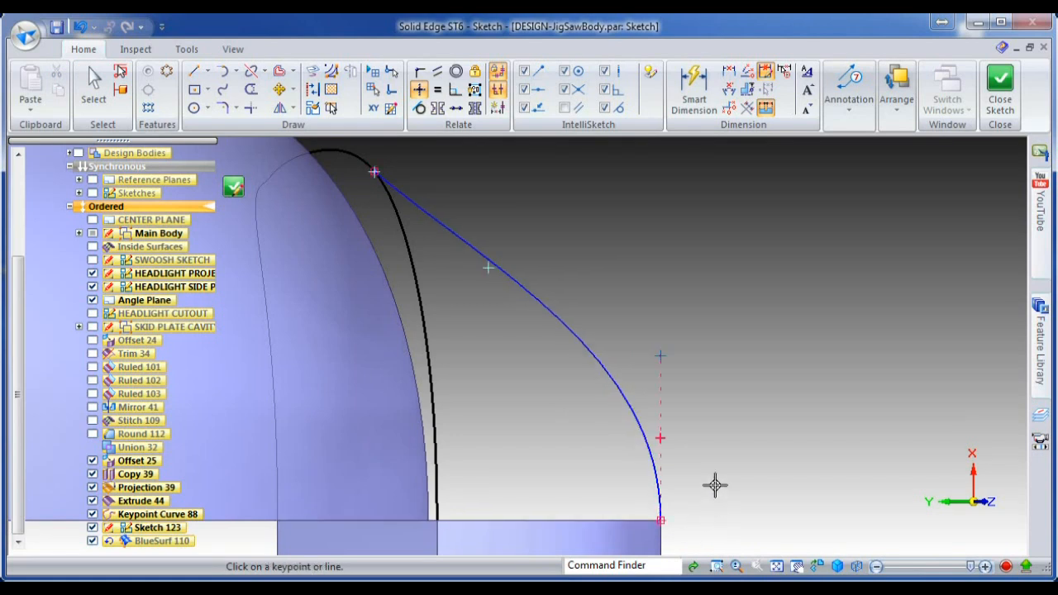
key("Escape")
Reshape the section curve into a fuller bulge by shifting its two inner control vertices, and close the sketch.
left_click(573, 340)
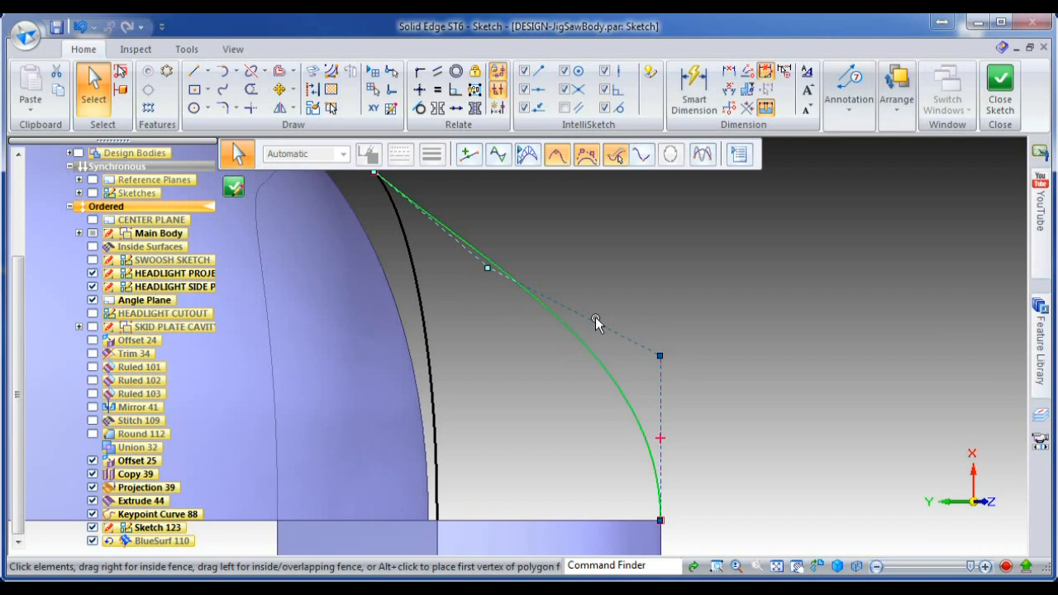
left_click_drag(501, 275, 597, 241)
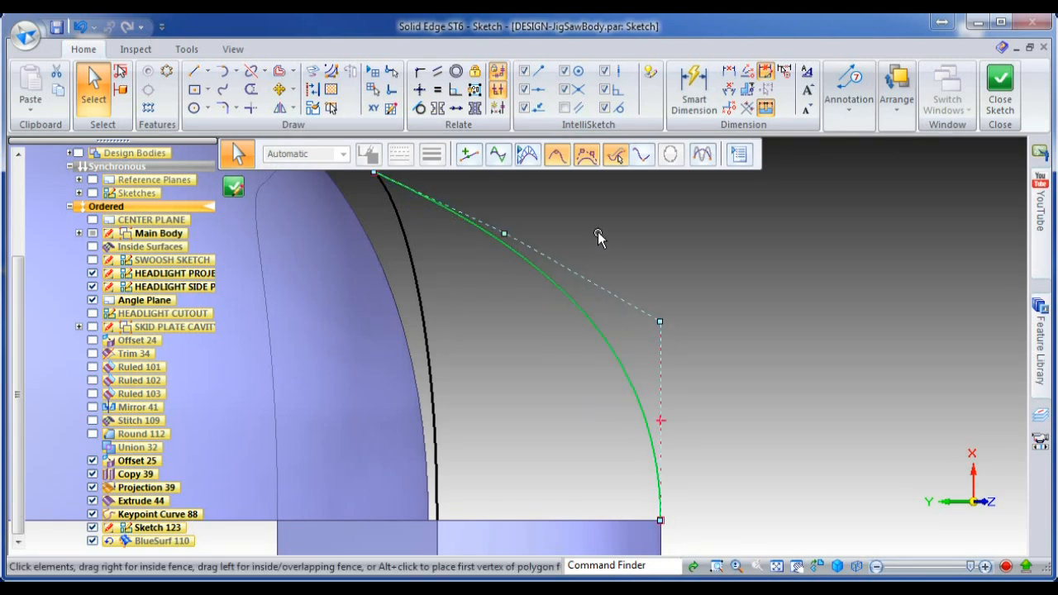
left_click(598, 234)
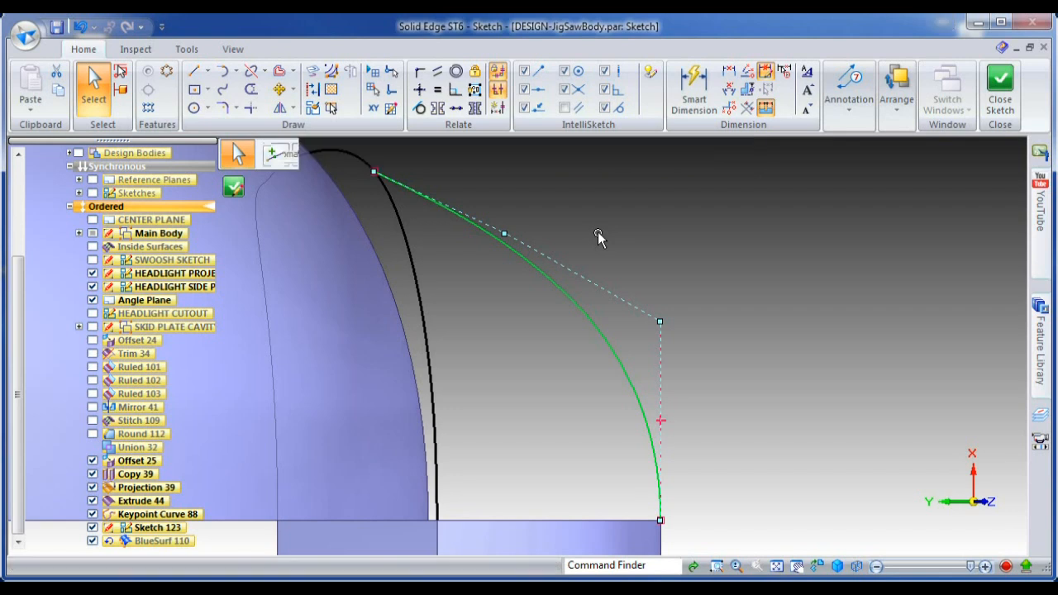
left_click(1014, 93)
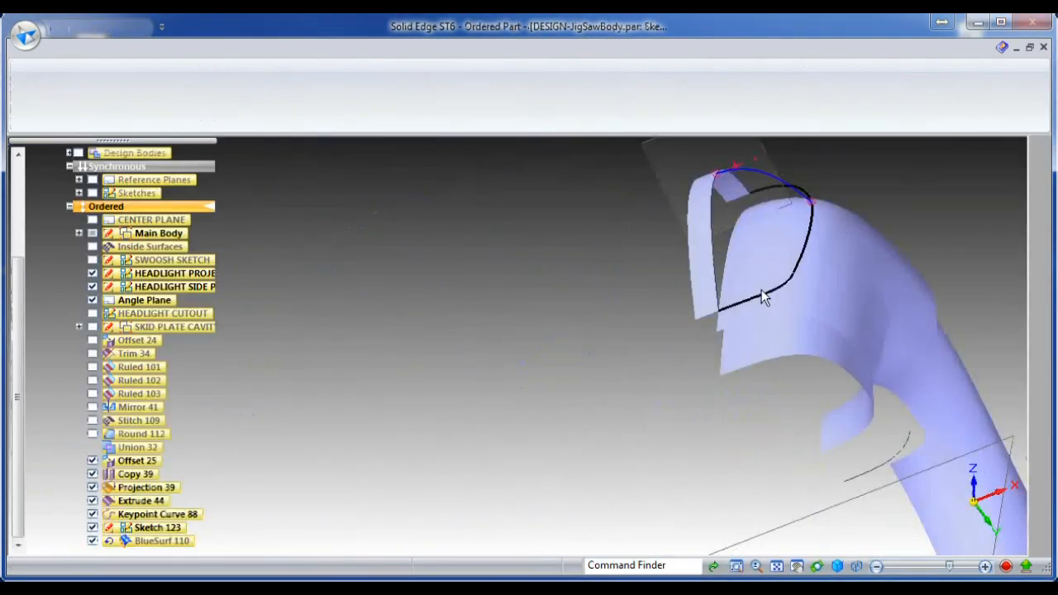
left_click(341, 155)
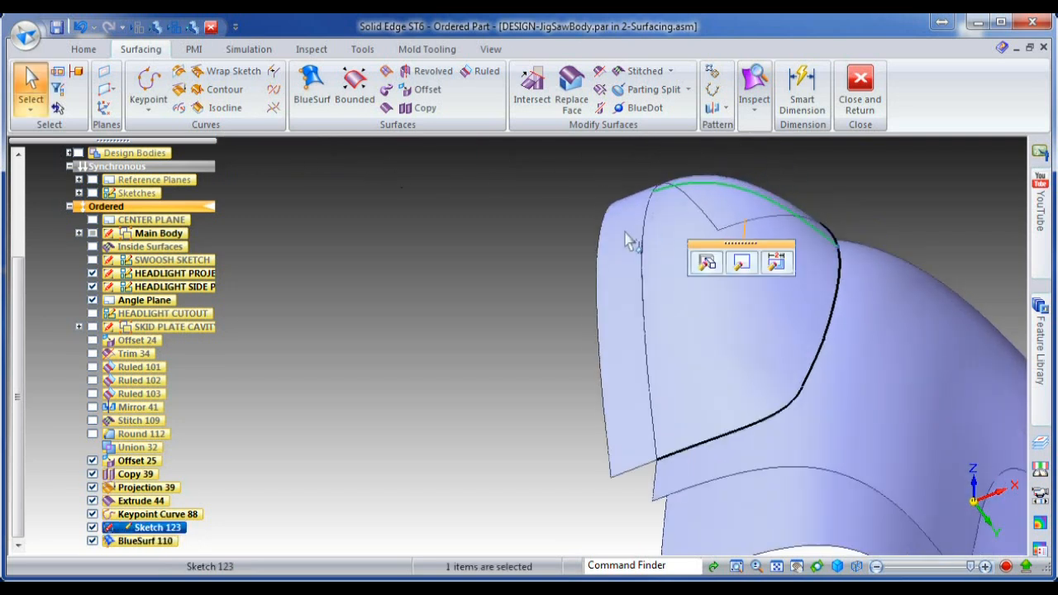
Hide the narrow extruded surface beside the headlight surface.
right_click(628, 240)
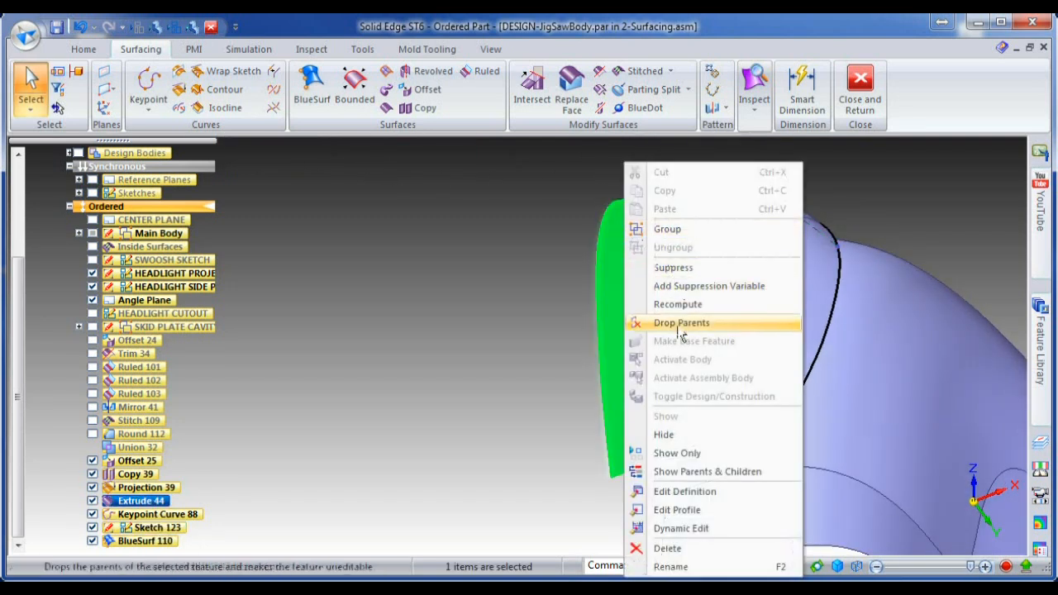
left_click(665, 433)
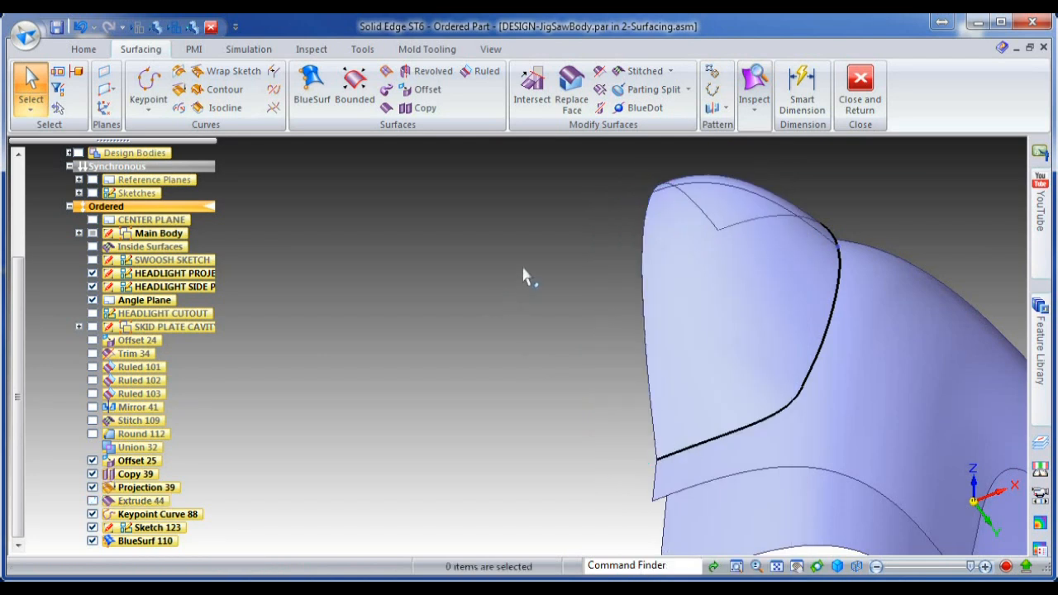
Hide the projected curve, the keypoint curve and the section sketch used to build the headlight surface.
scroll(523, 269, "down", 3)
left_click(92, 488)
left_click(93, 514)
left_click(92, 527)
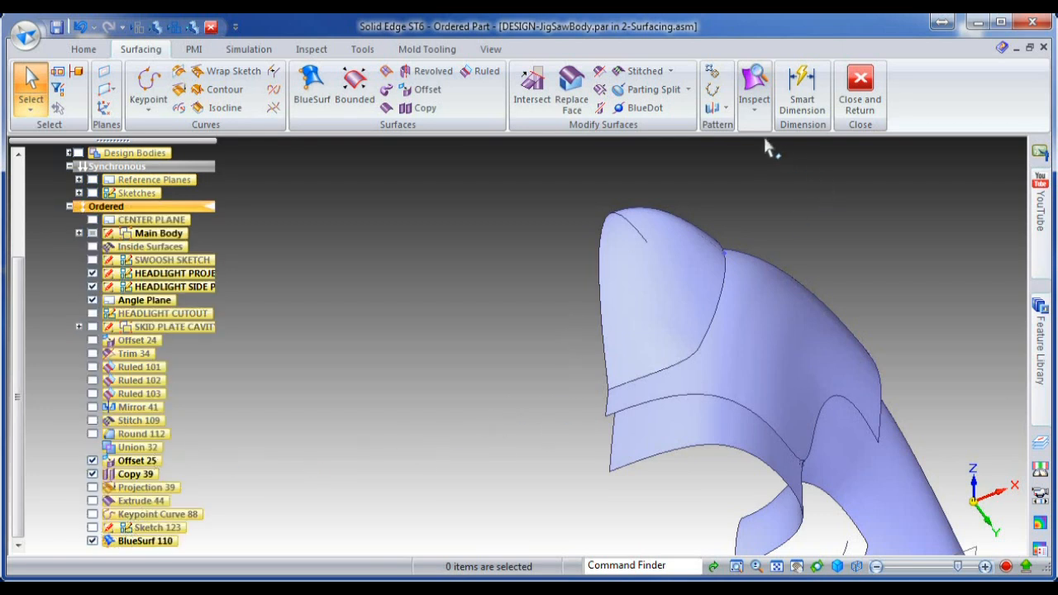
Show the reflective plane briefly to examine the headlight surface together with its mirrored half.
left_click(754, 104)
left_click(907, 162)
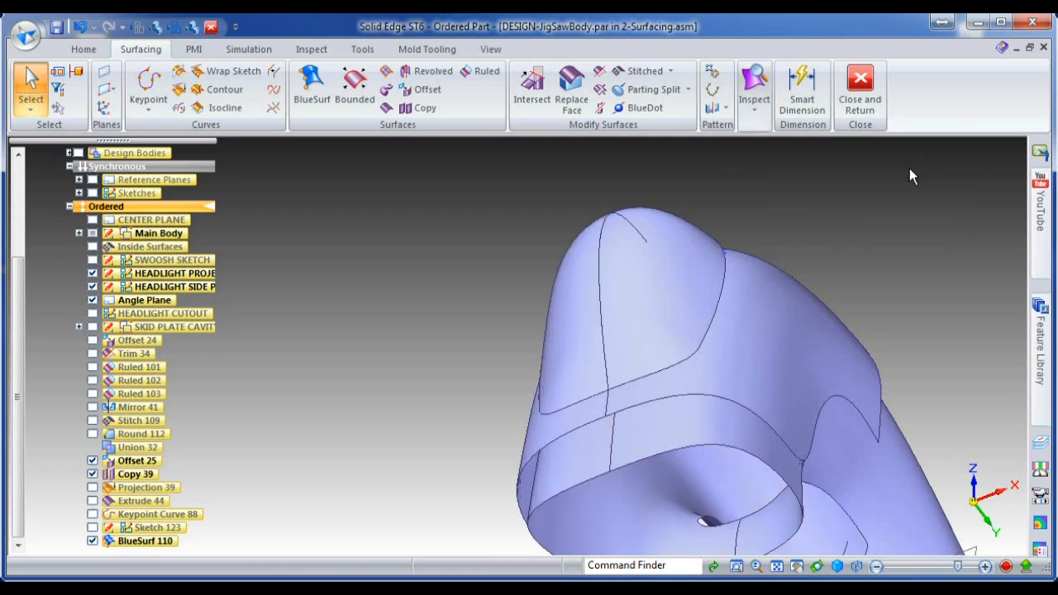
left_click(755, 108)
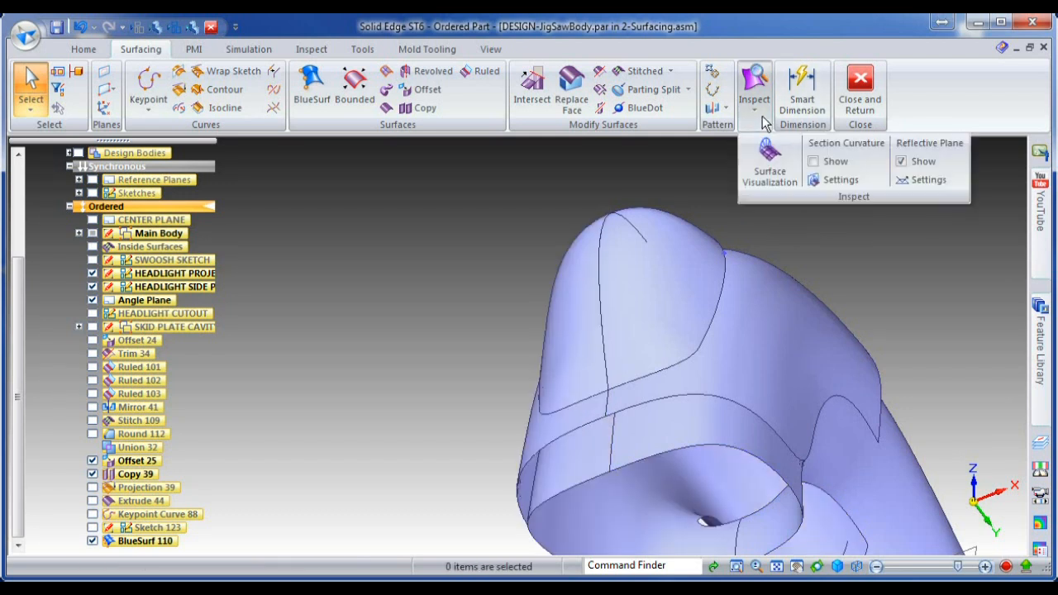
left_click(908, 166)
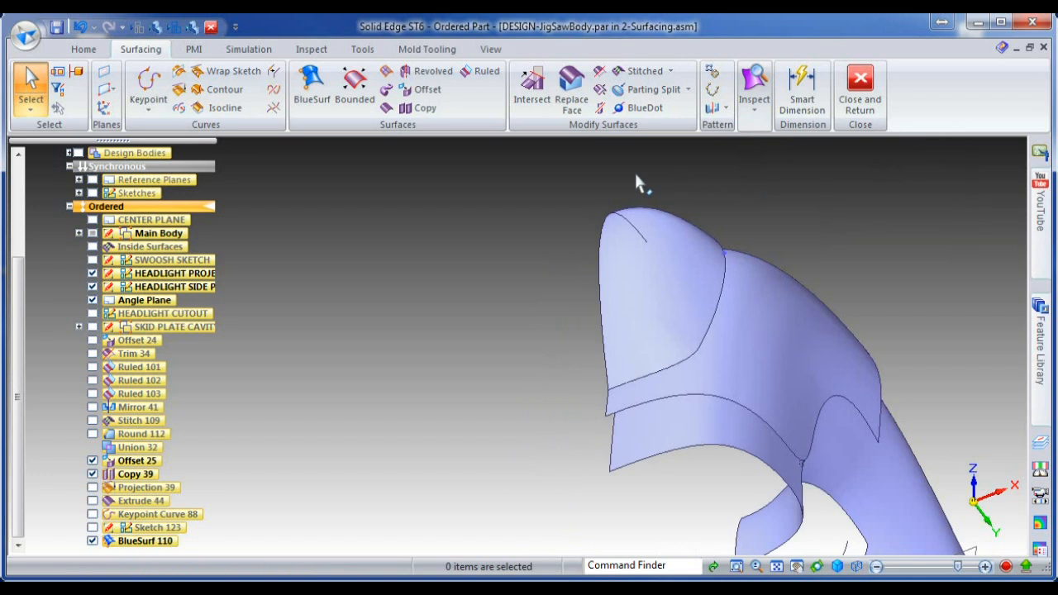
Create a ruled surface from the headlight's edge, tapered to the Angle Plane and directed into the handle, with 21 mm distance and 5° angle.
left_click(486, 78)
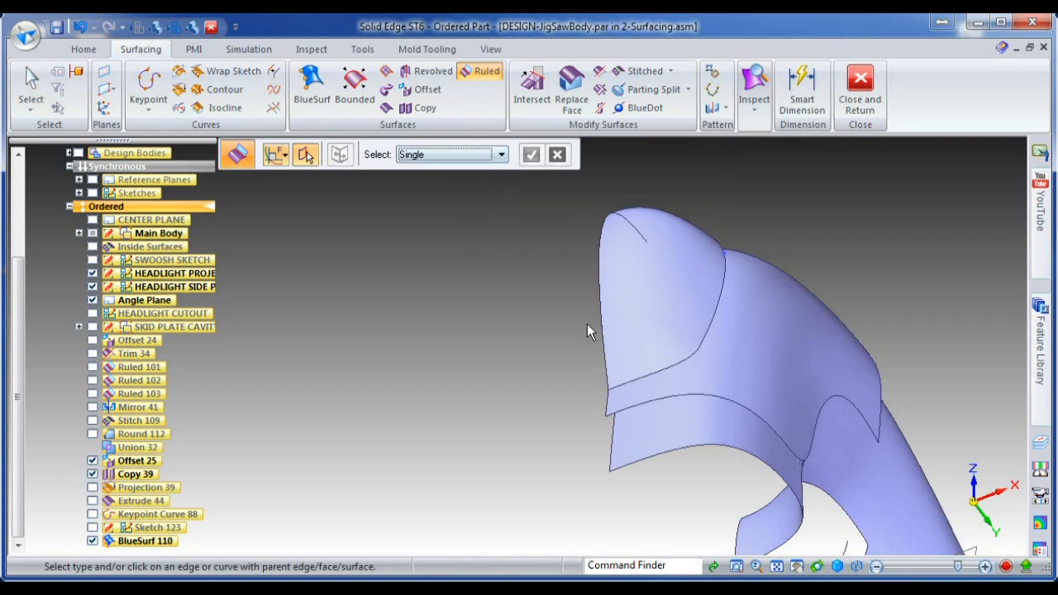
left_click(654, 381)
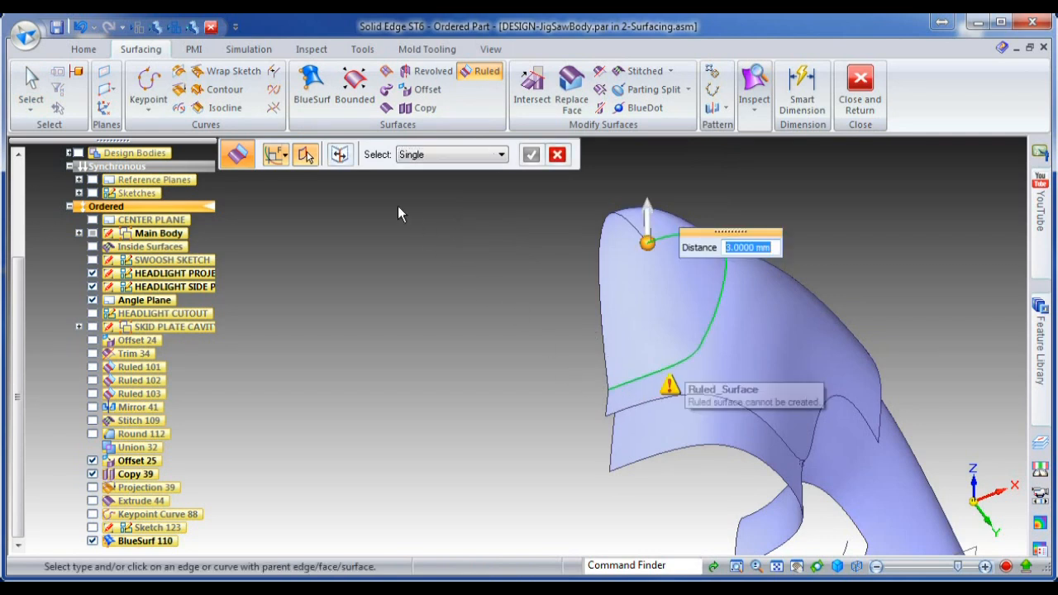
left_click(287, 159)
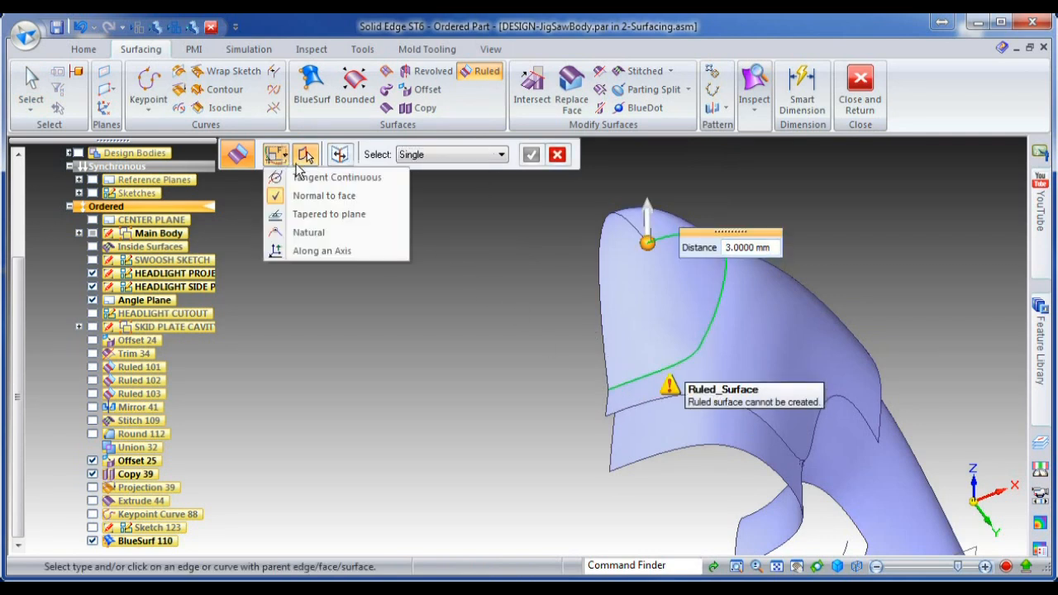
left_click(309, 217)
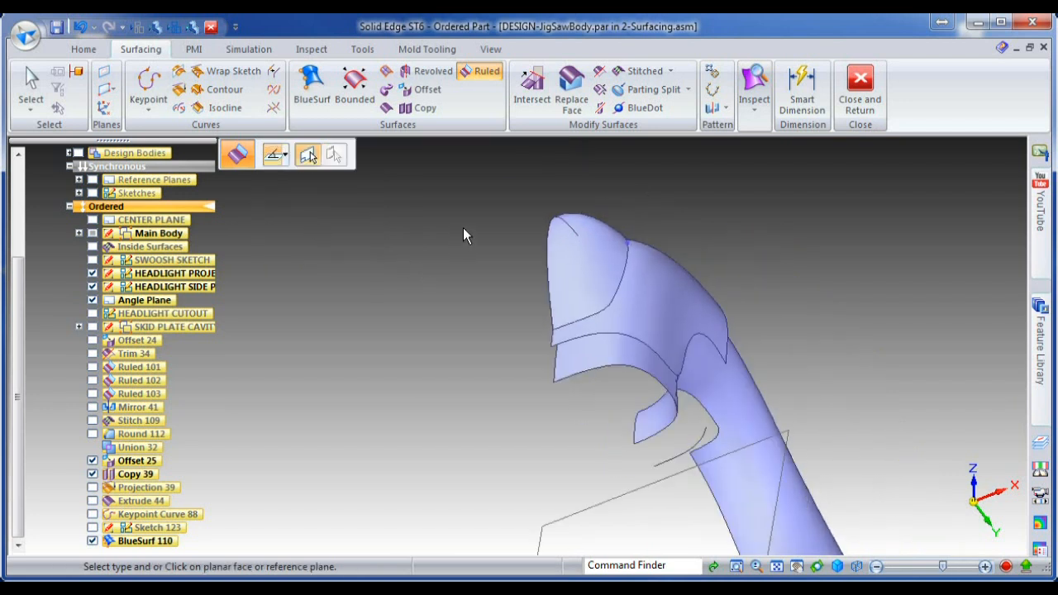
left_click(640, 500)
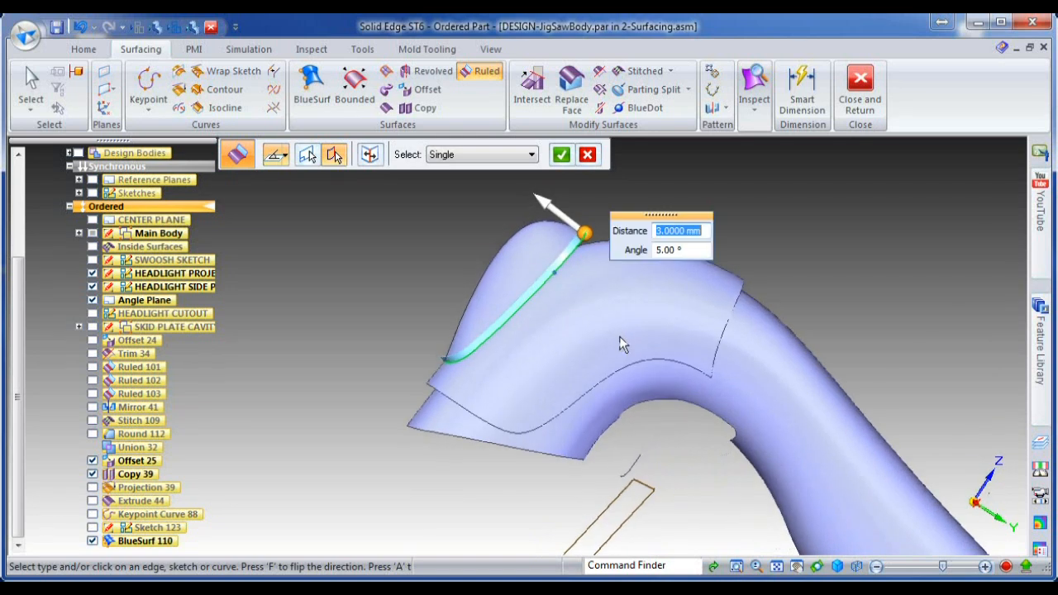
left_click(568, 223)
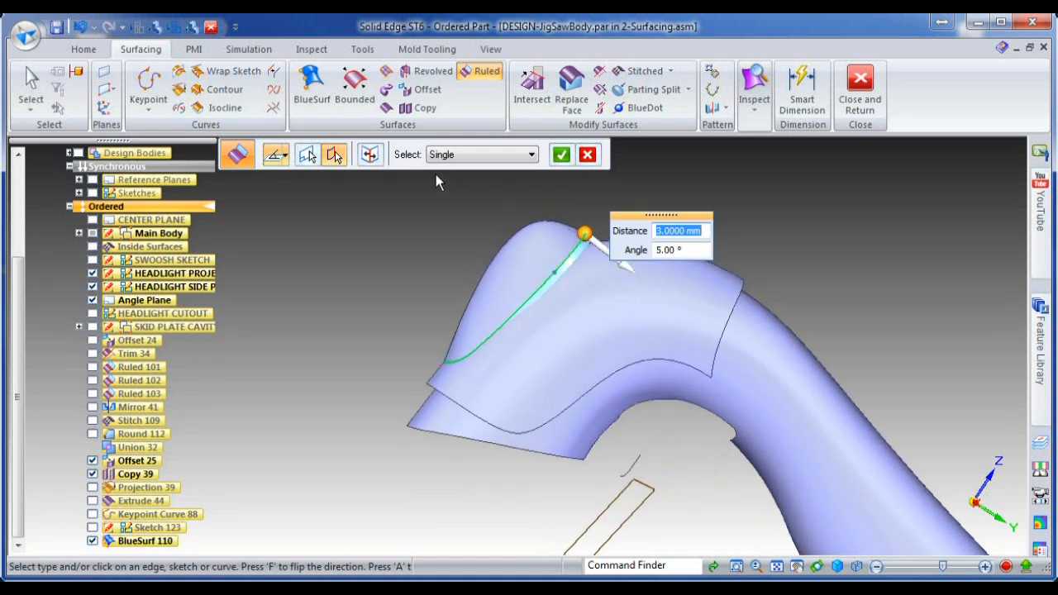
left_click(383, 162)
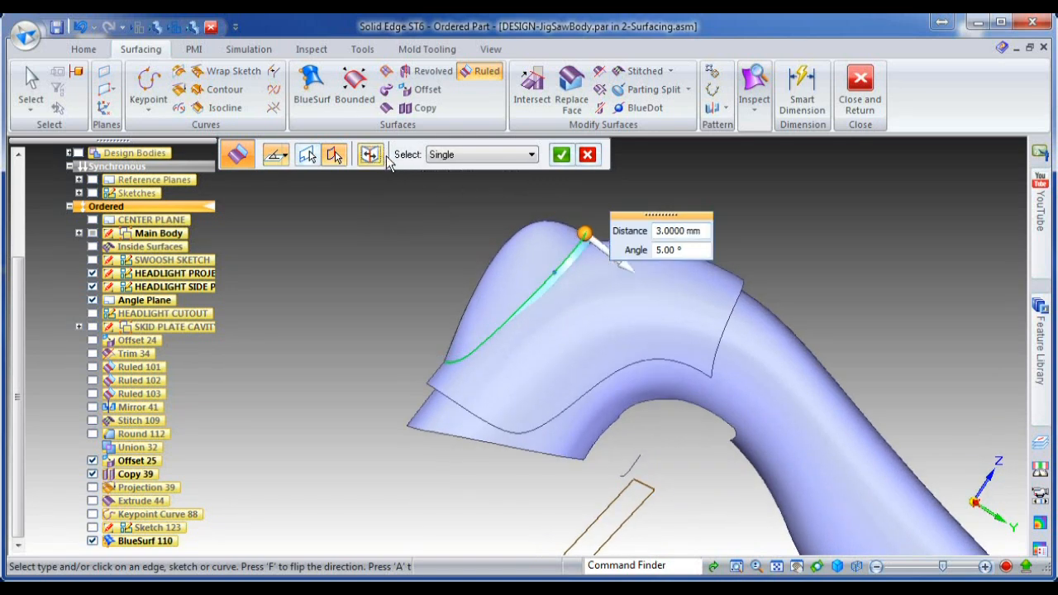
type("1")
key("Tab")
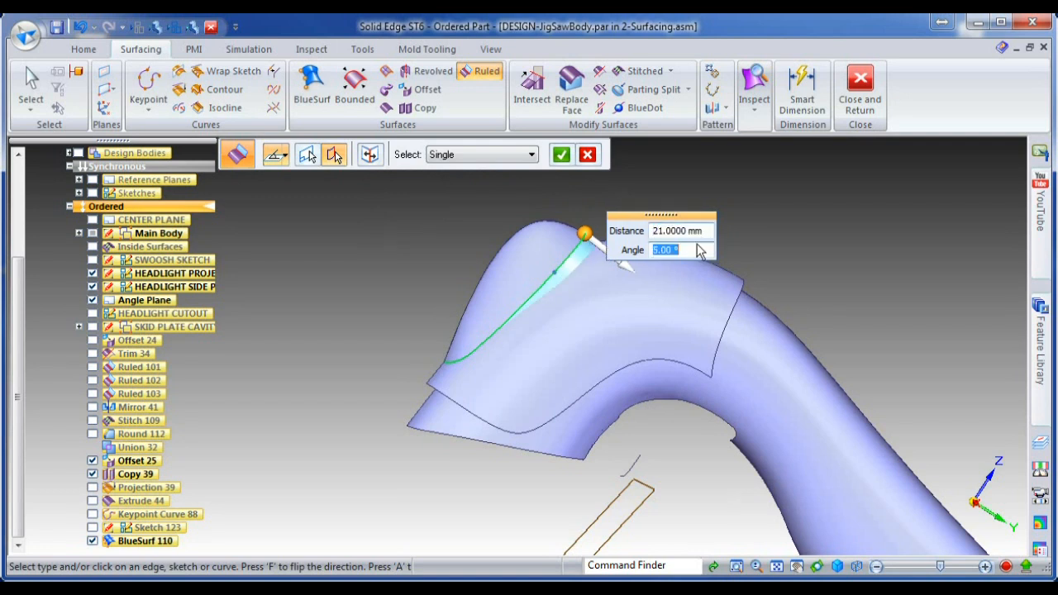
key("Return")
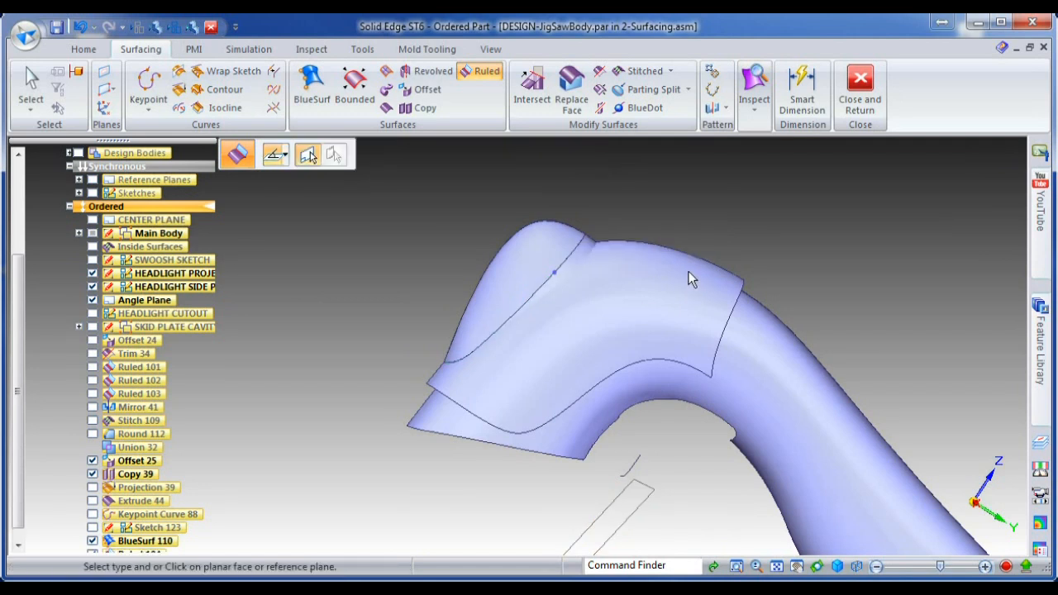
key("Escape")
Hide the offset surface that covers the front of the handle.
left_click(688, 271)
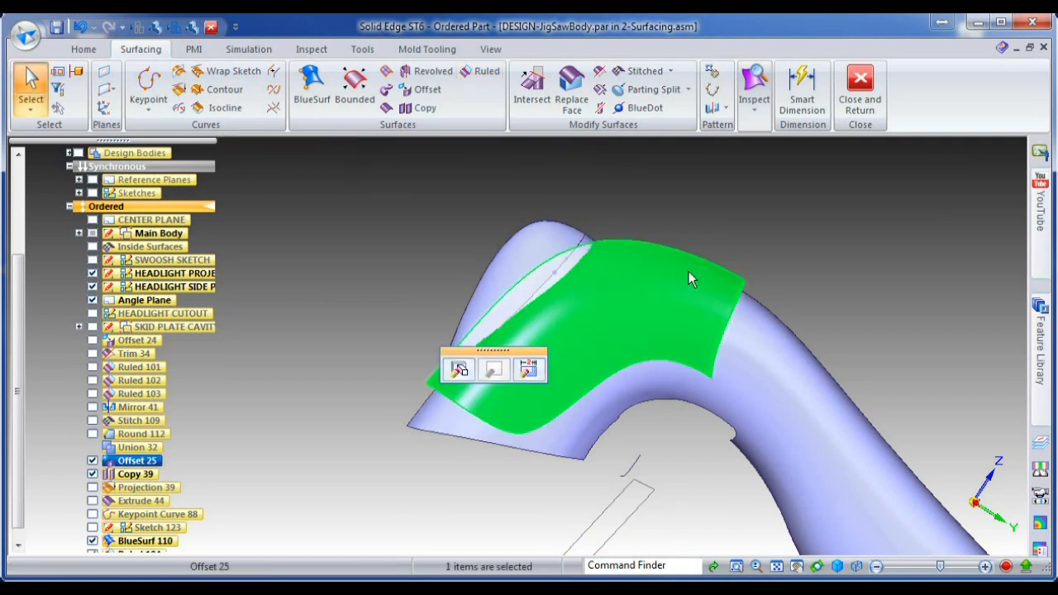
right_click(689, 271)
left_click(730, 435)
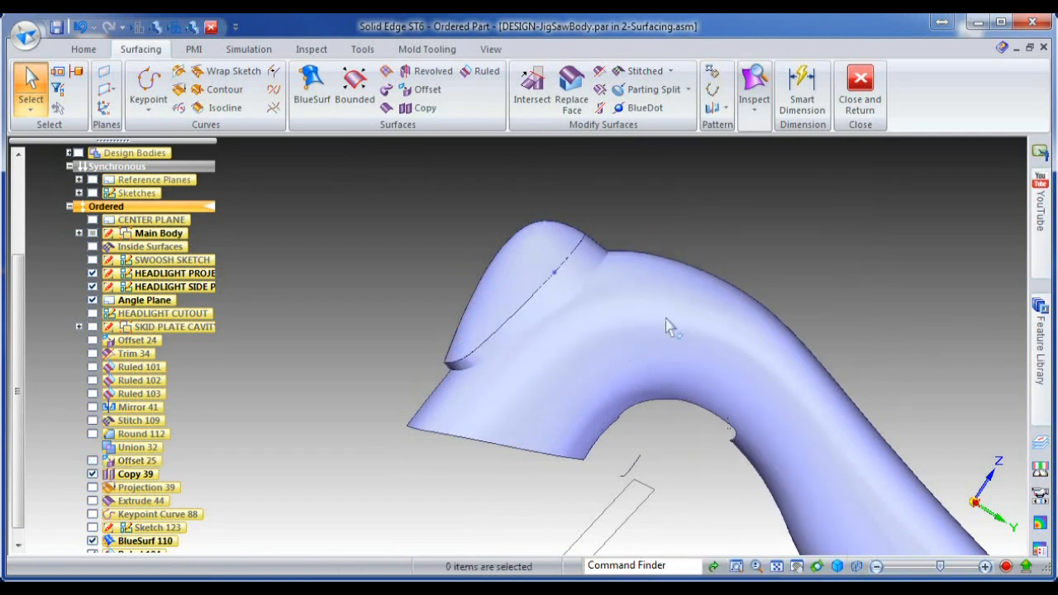
Intersect the ruled surface with the handle surface, removing the handle outside the headlight and the ruled surface's excess inside the handle.
middle_click_drag(746, 325, 396, 229)
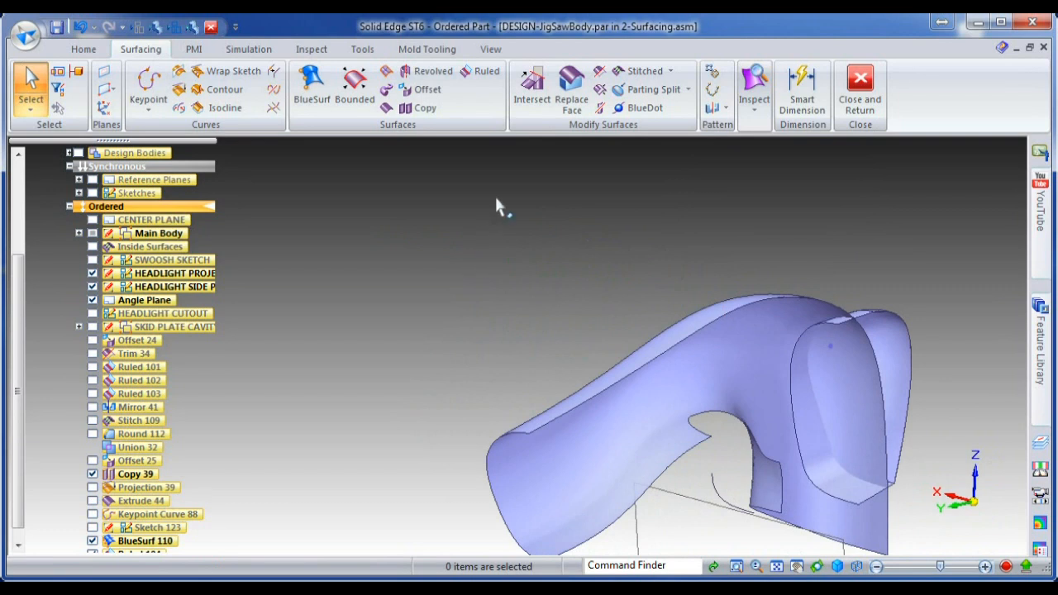
left_click(538, 91)
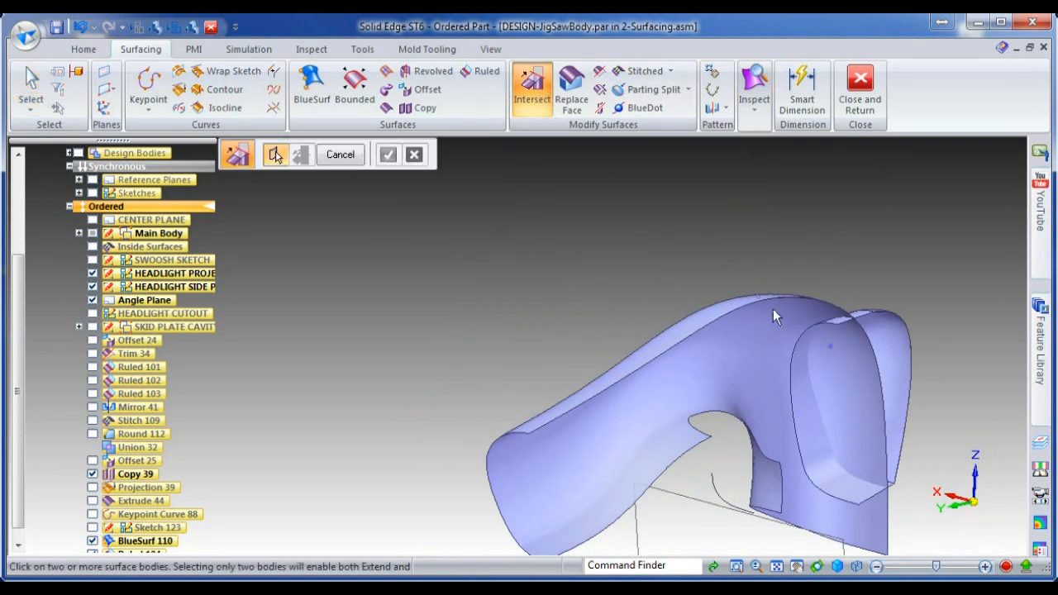
left_click(807, 343)
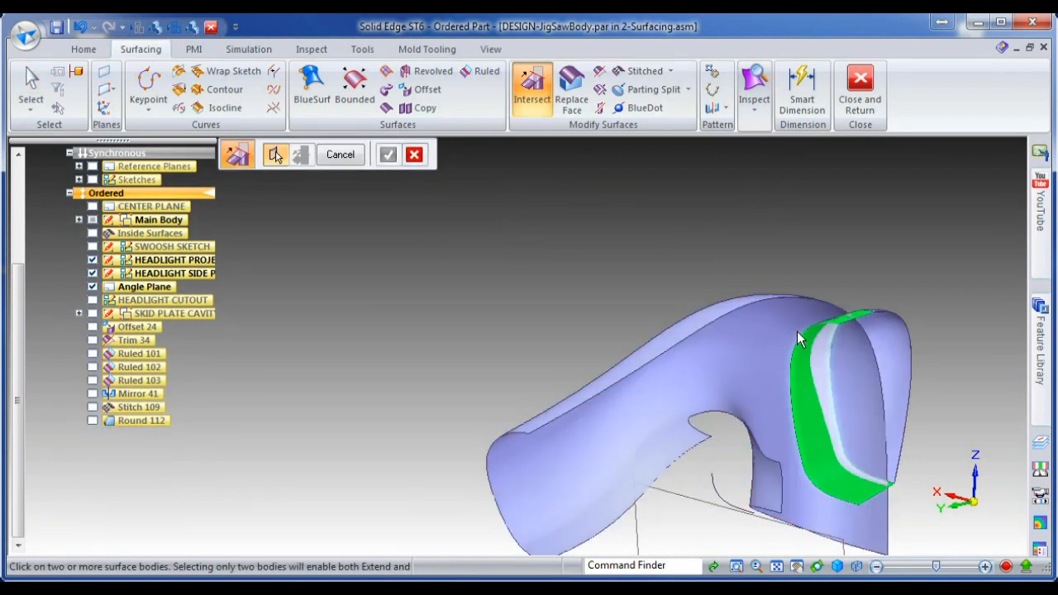
left_click(800, 310)
right_click(814, 280)
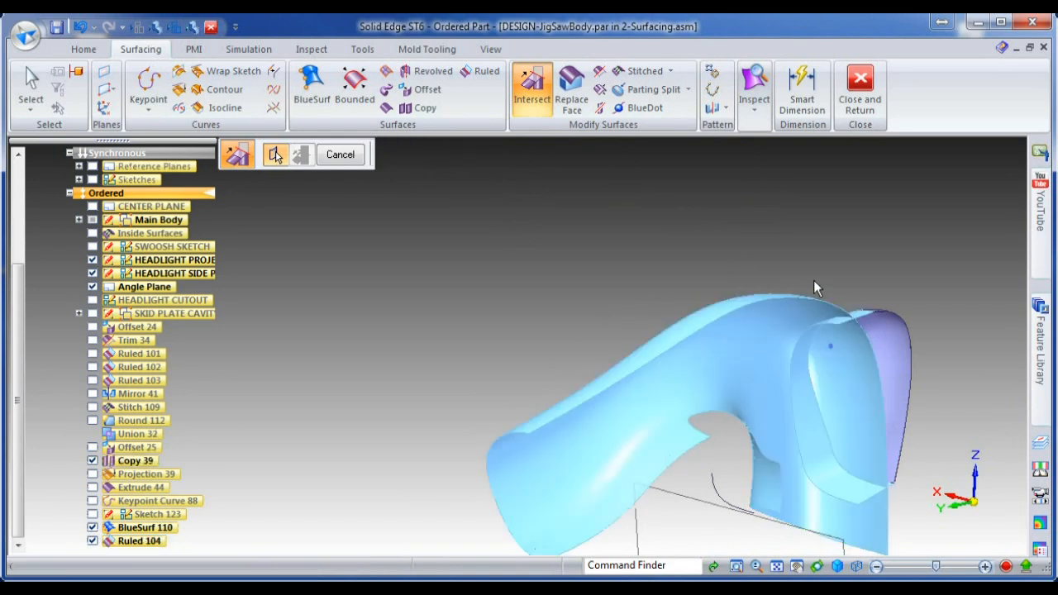
left_click(792, 315)
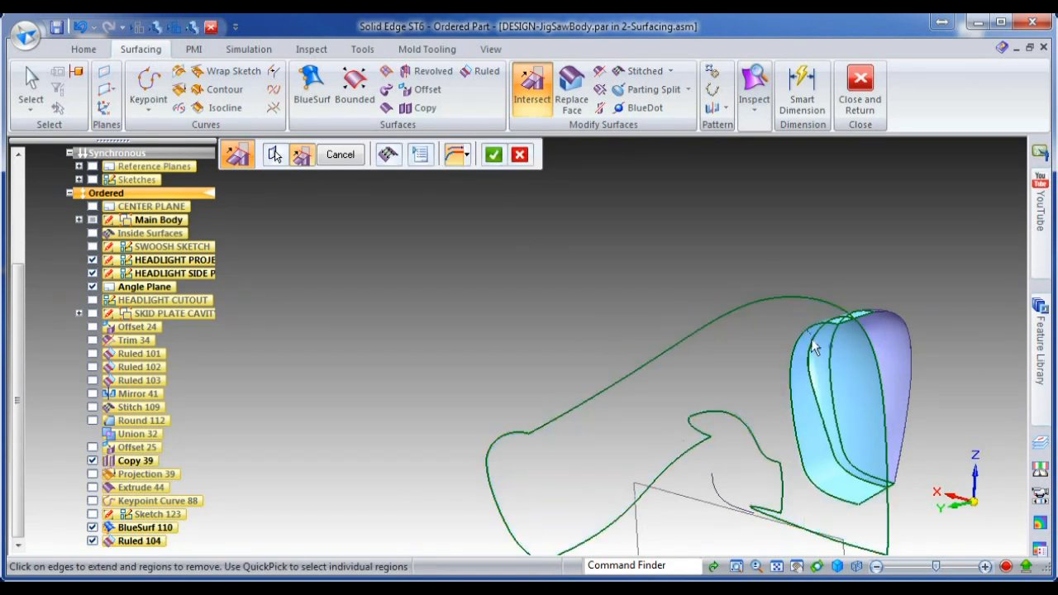
right_click(734, 280)
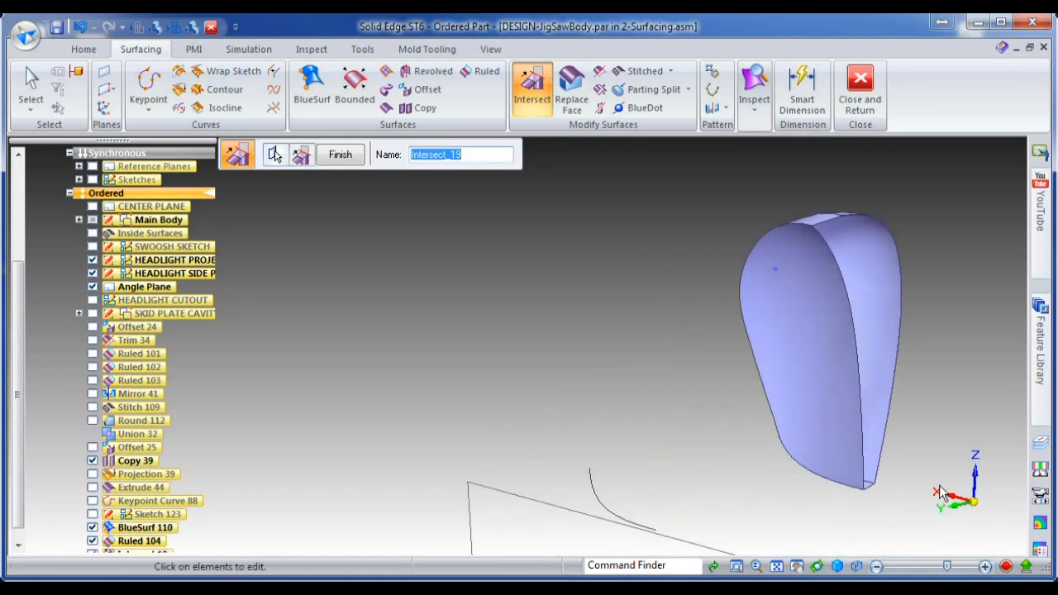
left_click(340, 155)
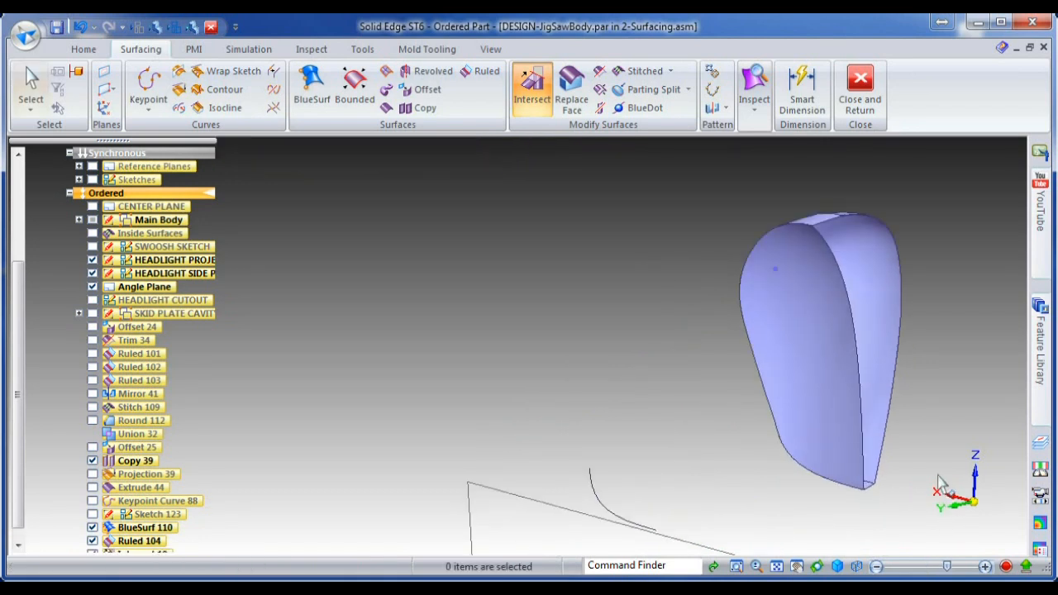
Mirror the intersected body and the headlight BlueSurf about the CENTER PLANE.
left_click(716, 108)
left_click(822, 276)
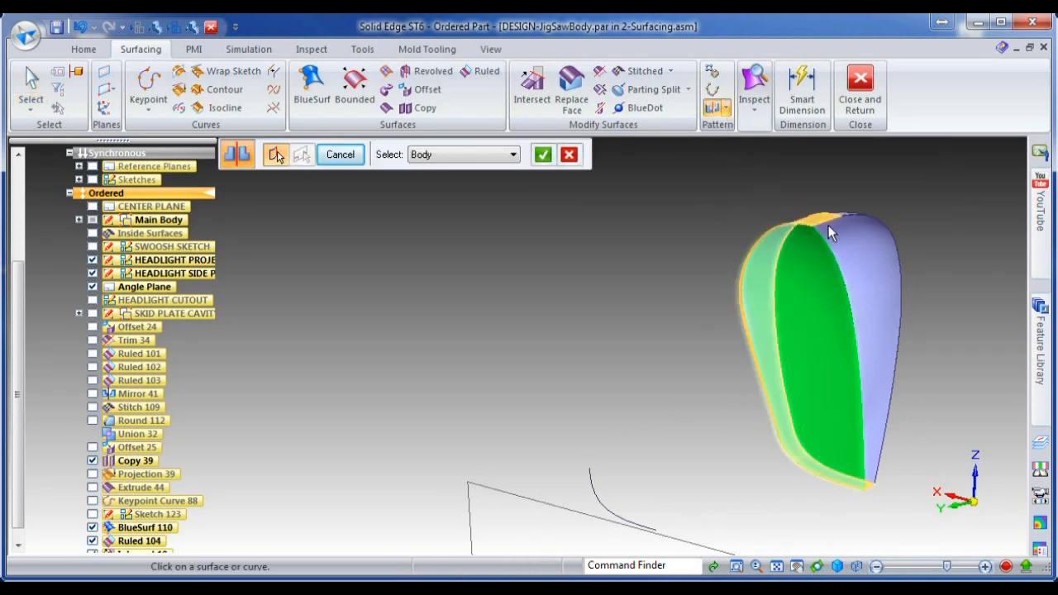
left_click(854, 232)
right_click(687, 247)
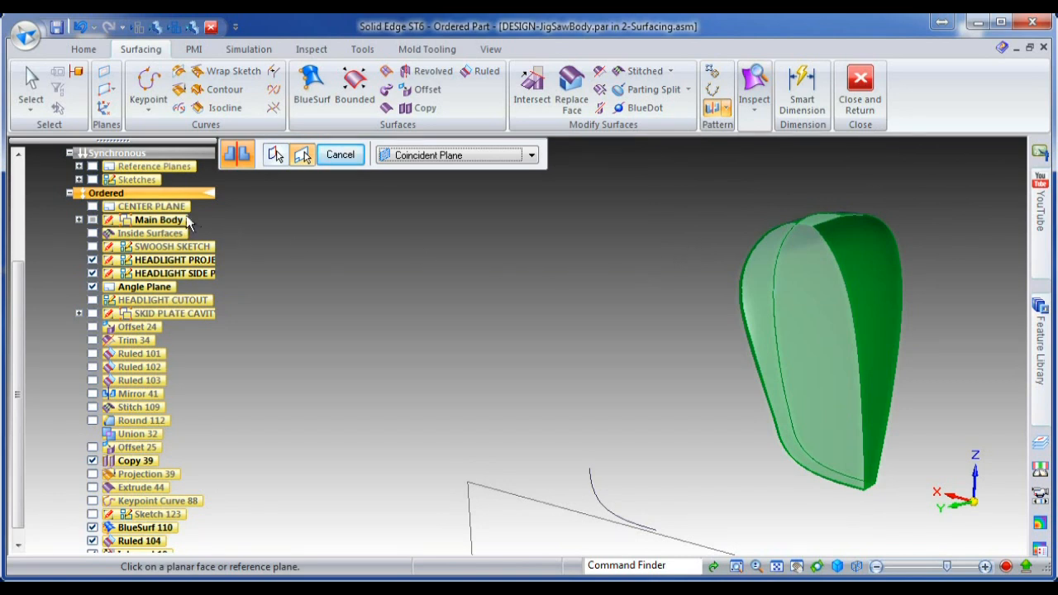
left_click(153, 206)
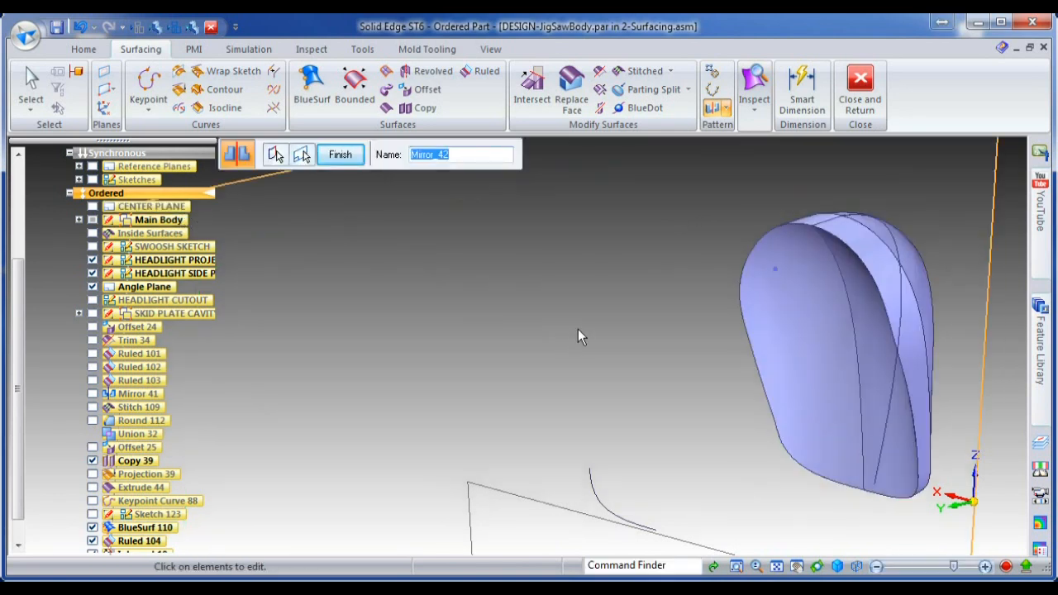
right_click(577, 328)
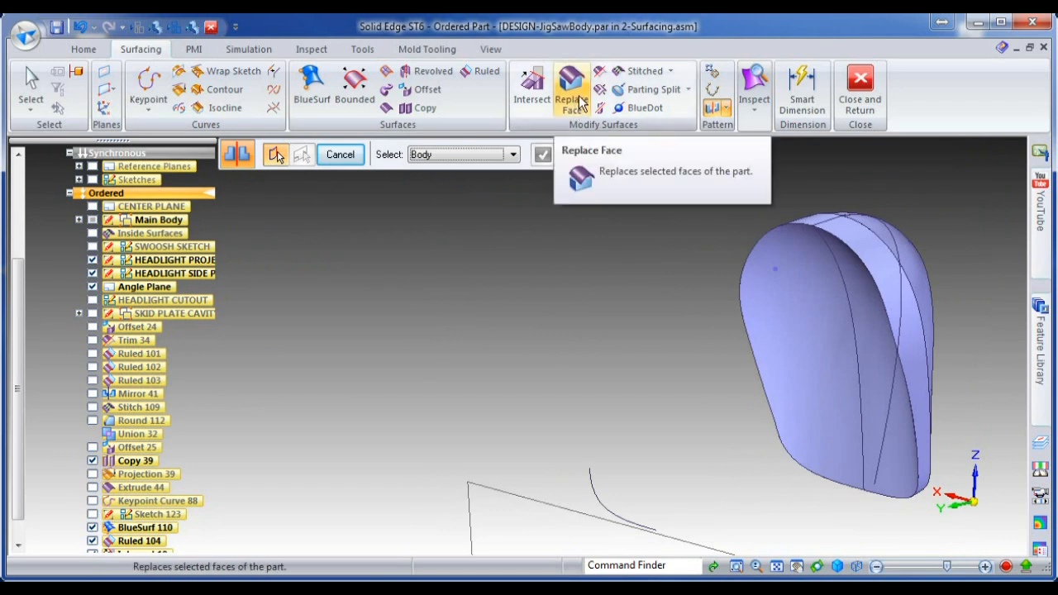
Stitch the headlight surfaces and their mirrored copies into a single solid body.
left_click(638, 71)
left_click_drag(707, 175, 968, 517)
right_click(605, 371)
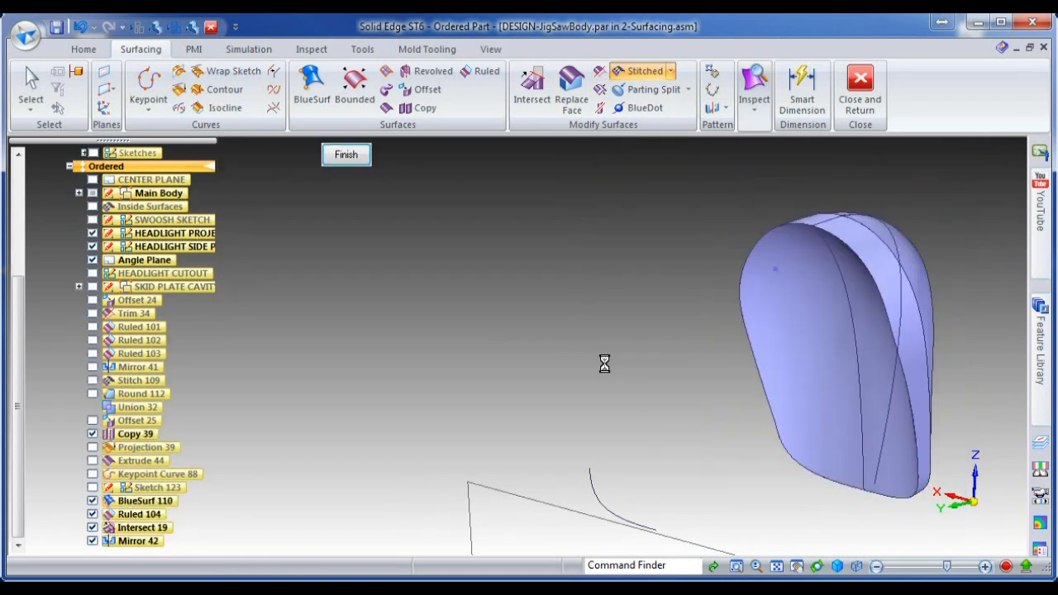
right_click(606, 371)
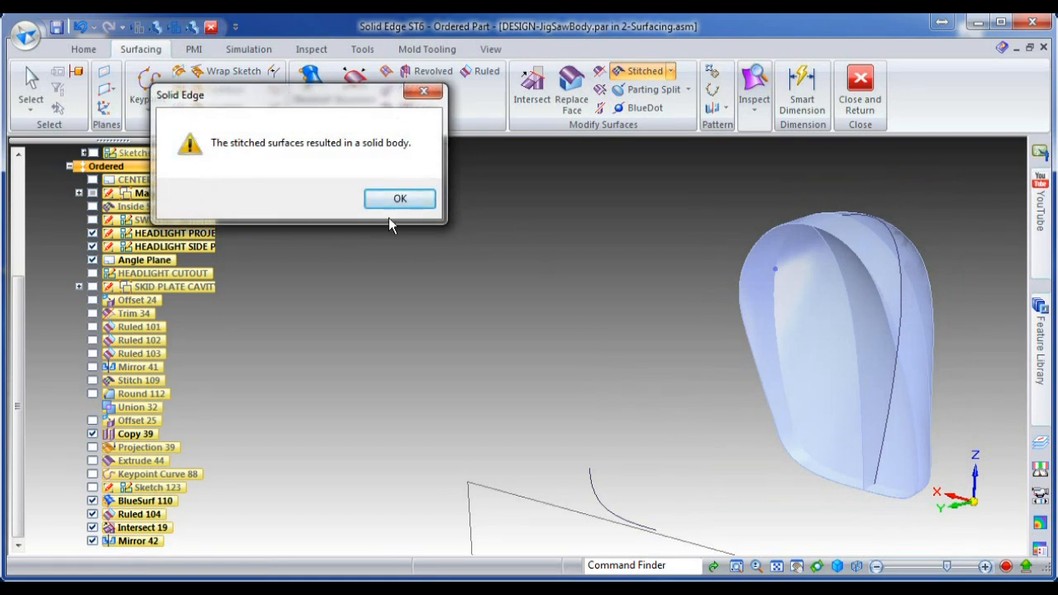
left_click(400, 200)
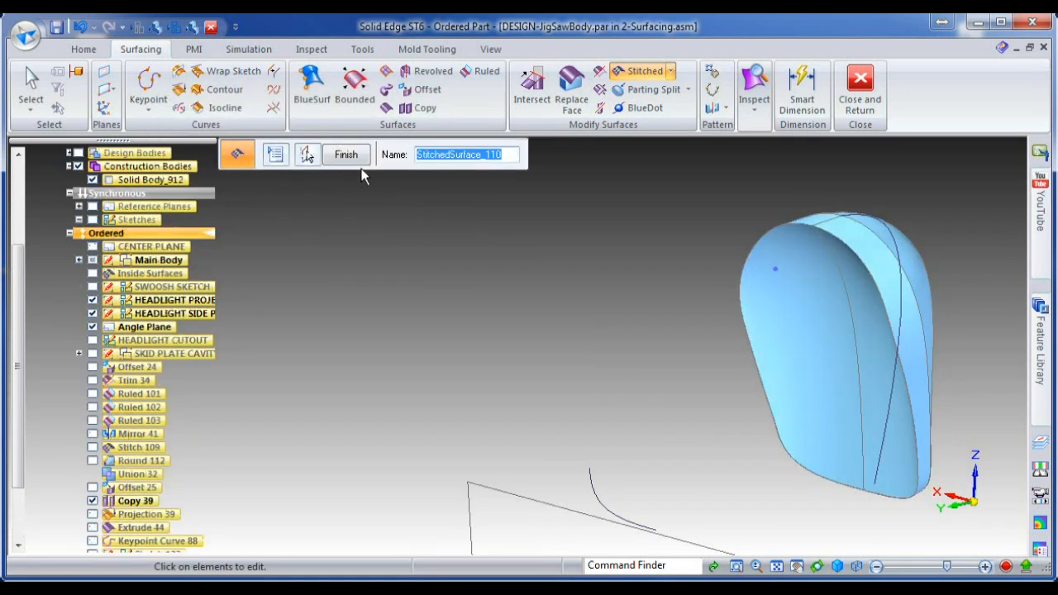
key("Escape")
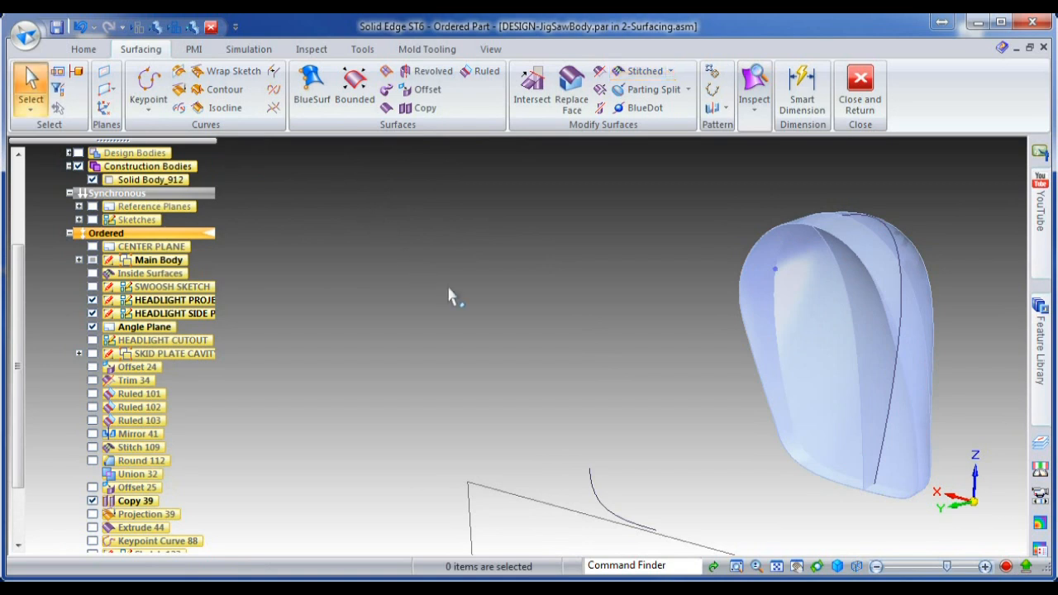
Expand the design bodies and show the JIG SAW BODY together with the headlight solid.
mouse_move(845, 413)
middle_mouse_down()
mouse_move(777, 378)
mouse_move(568, 375)
middle_mouse_up()
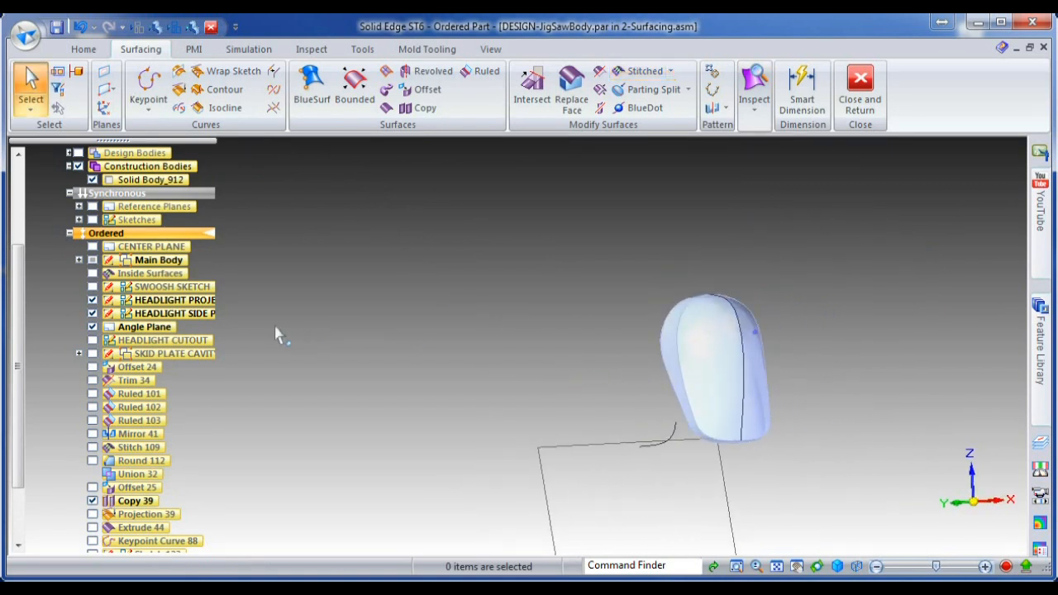
mouse_move(98, 315)
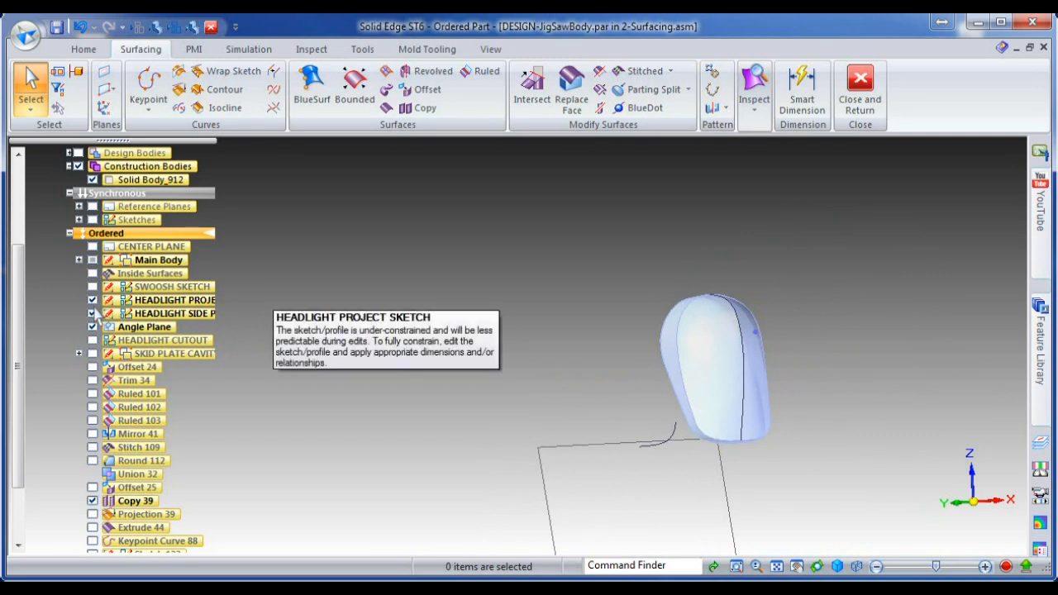
left_click_drag(15, 287, 8, 223)
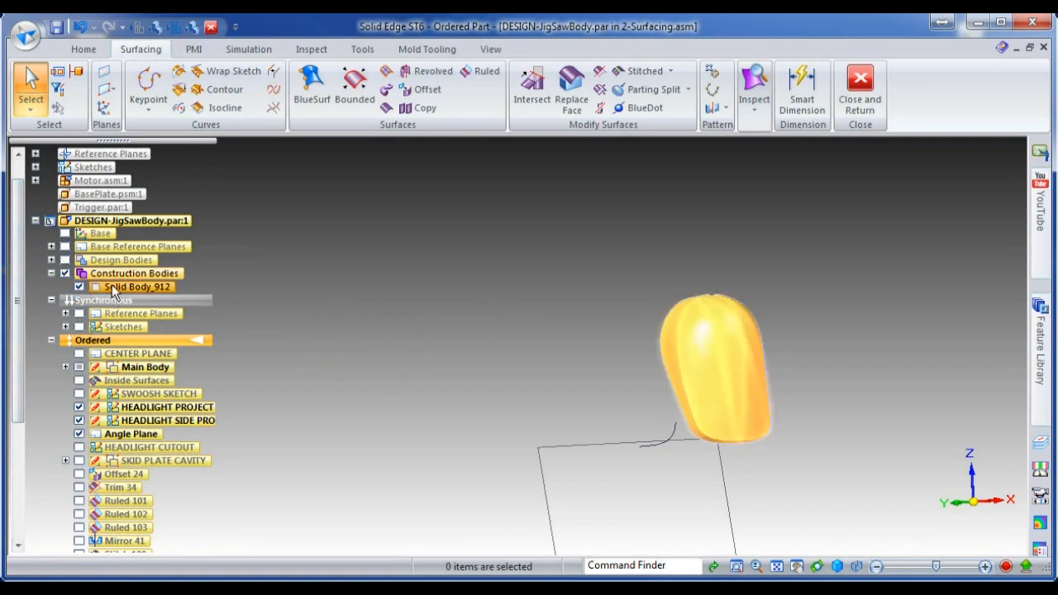
left_click(51, 259)
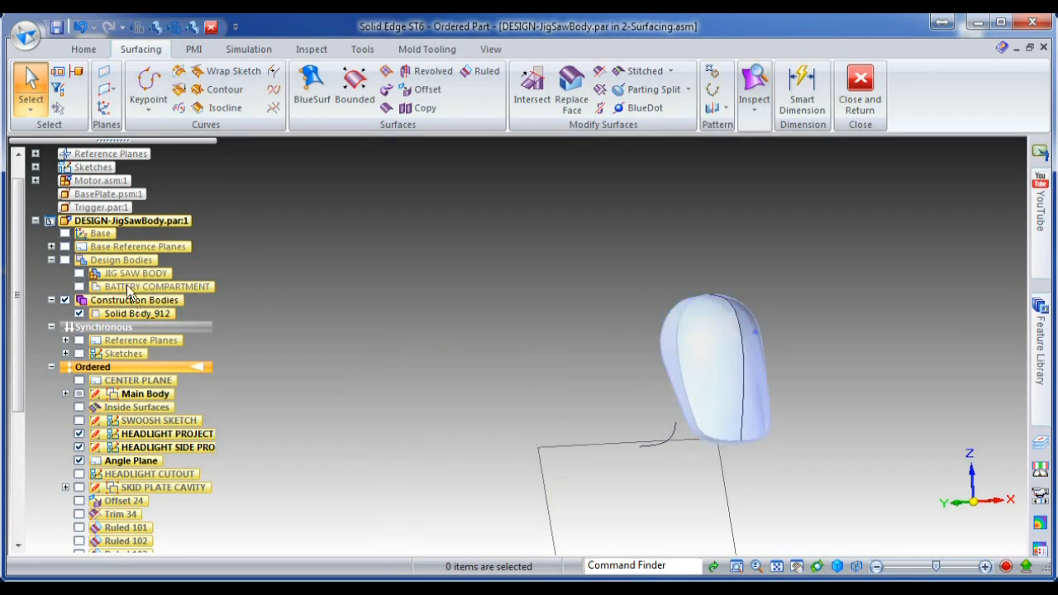
left_click(80, 273)
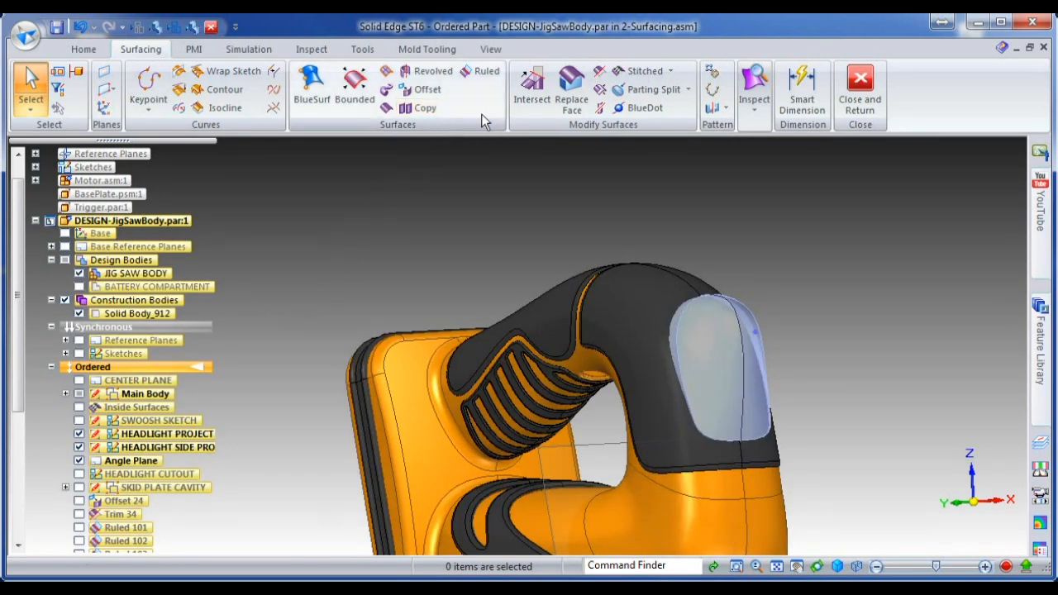
Subtract the headlight solid from the JIG SAW BODY to cut its pocket into the handle.
left_click(85, 49)
left_click(621, 108)
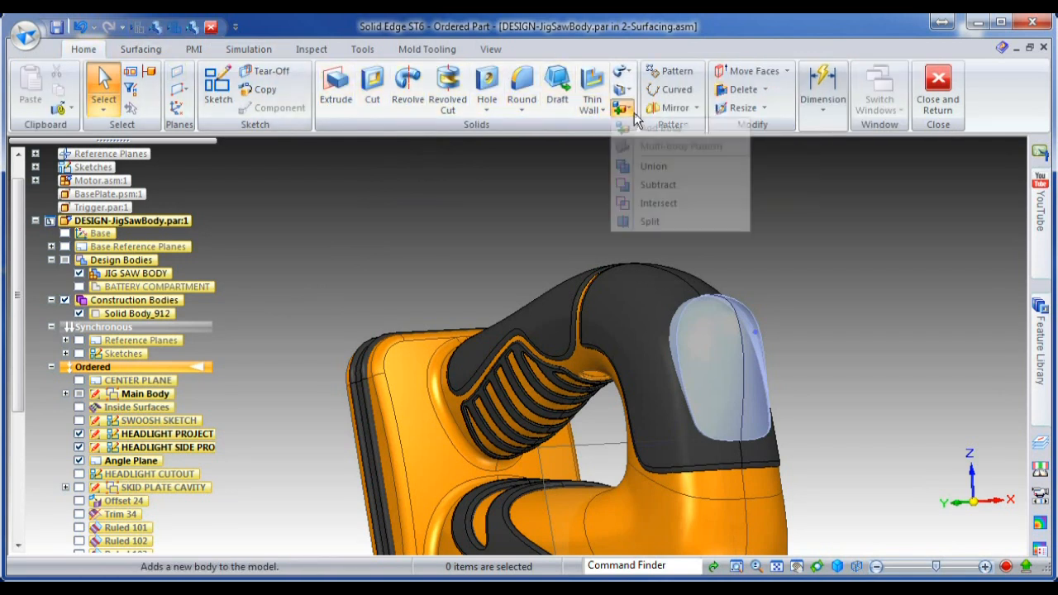
left_click(663, 189)
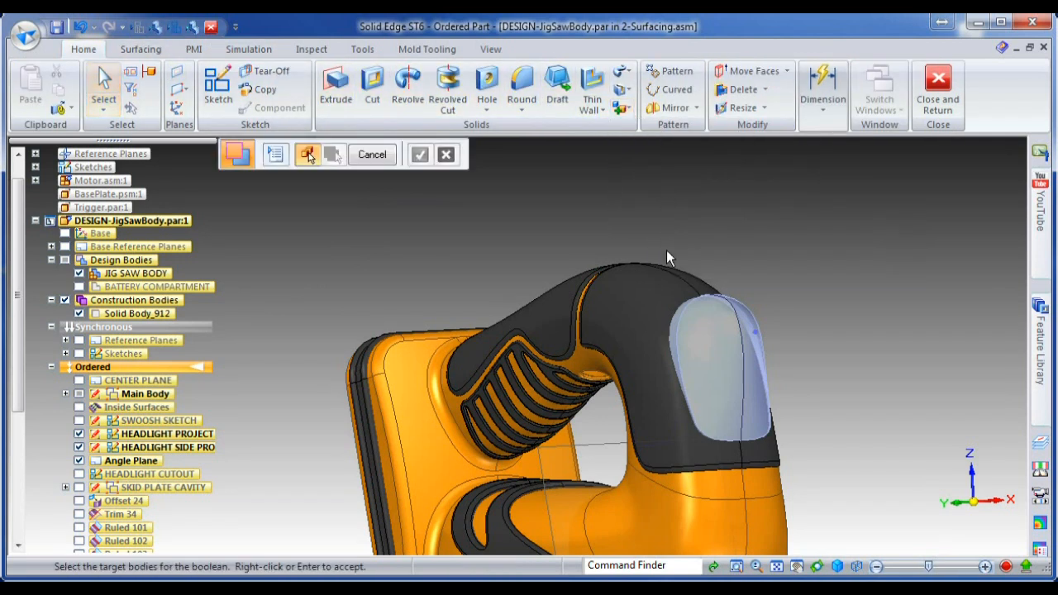
left_click(666, 296)
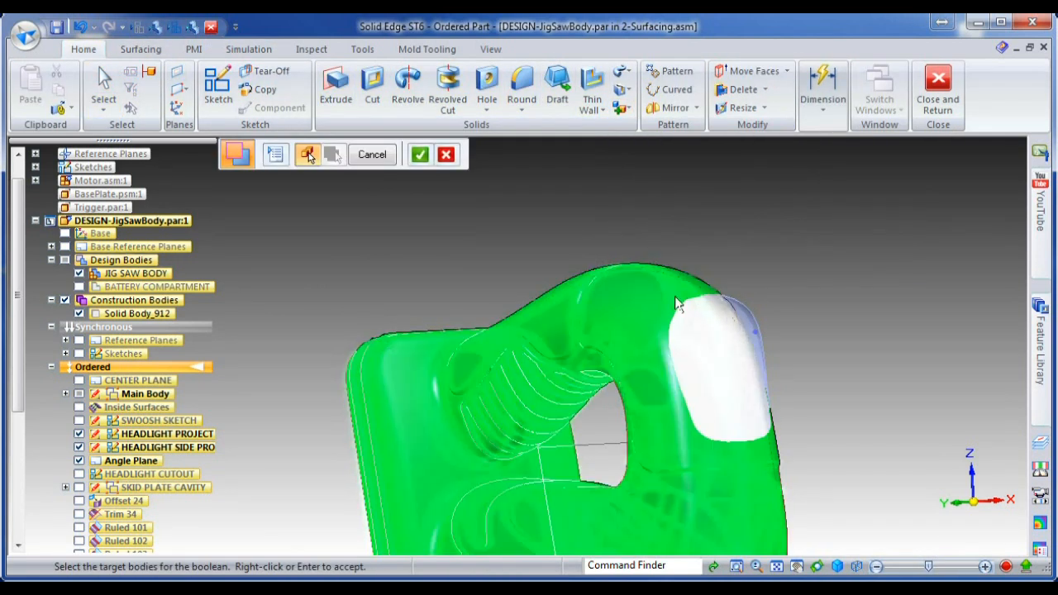
left_click(736, 315)
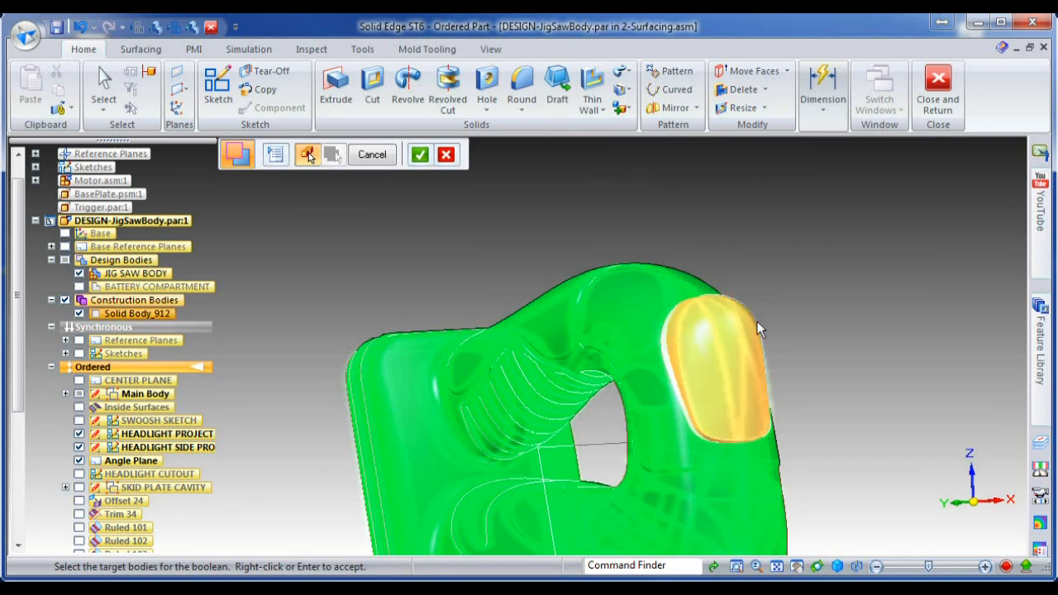
right_click(768, 318)
left_click(755, 325)
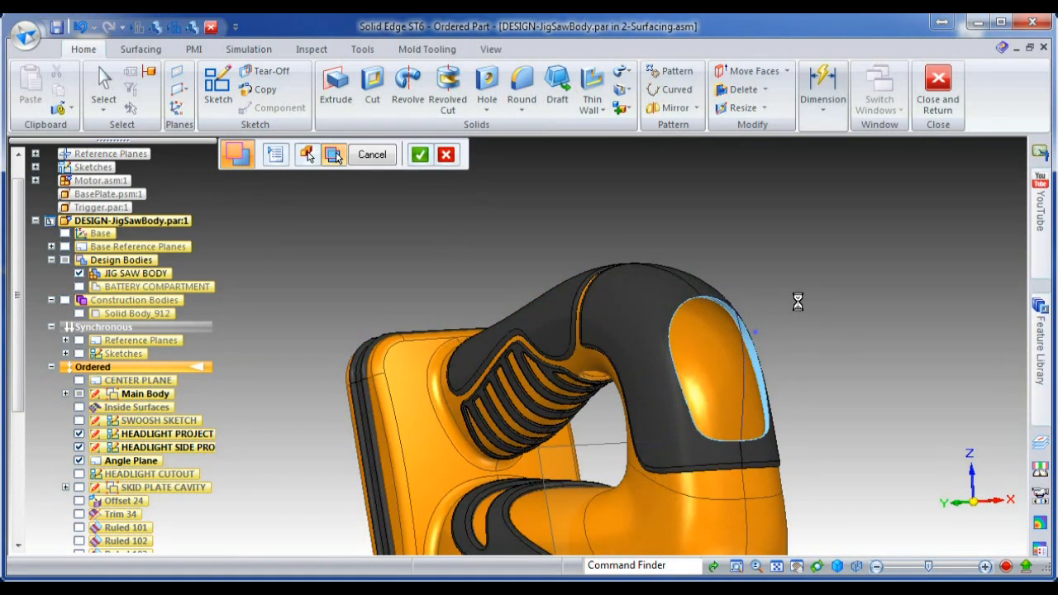
key("Escape")
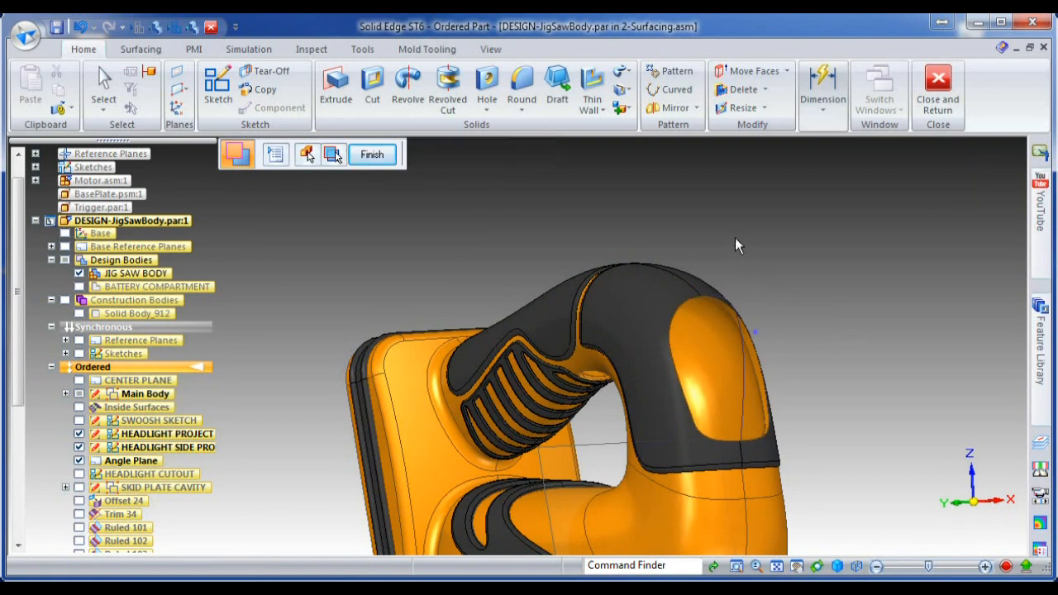
Activate the headlight construction body, convert it to a design body and rename it Headlight.
right_click(111, 315)
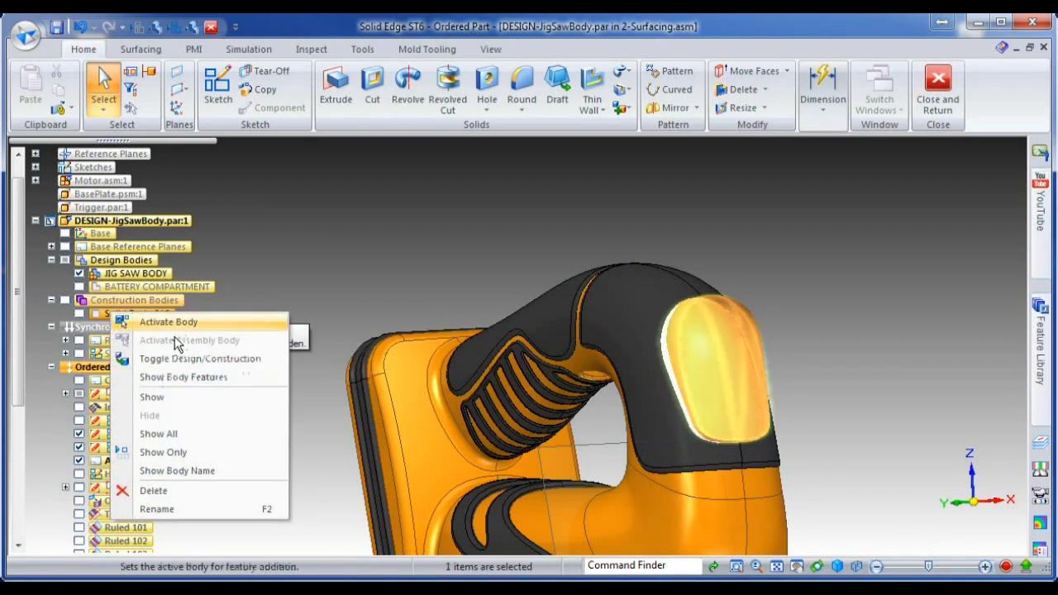
left_click(169, 322)
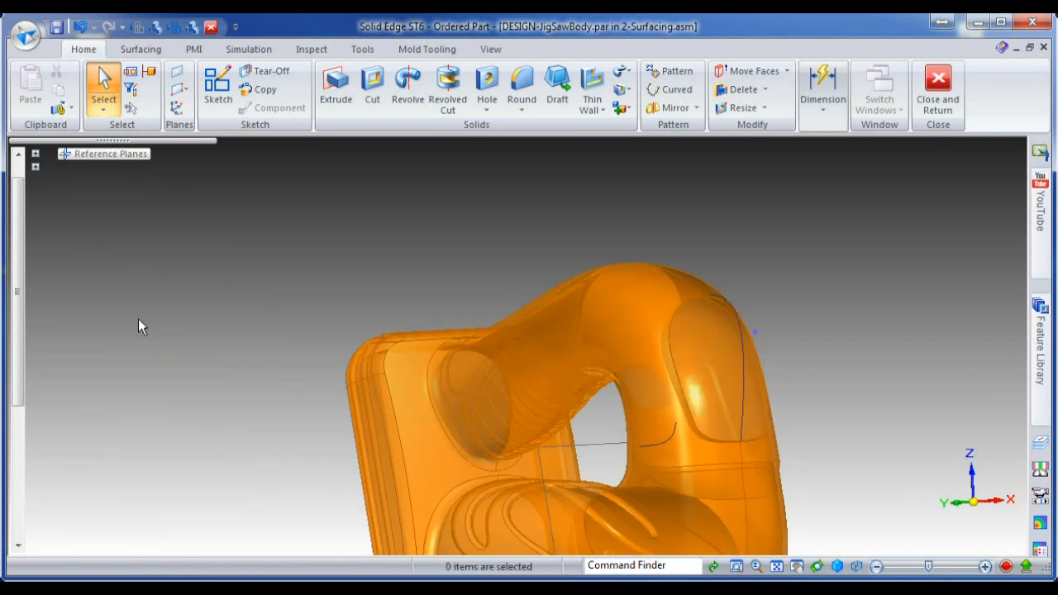
right_click(138, 318)
left_click(190, 359)
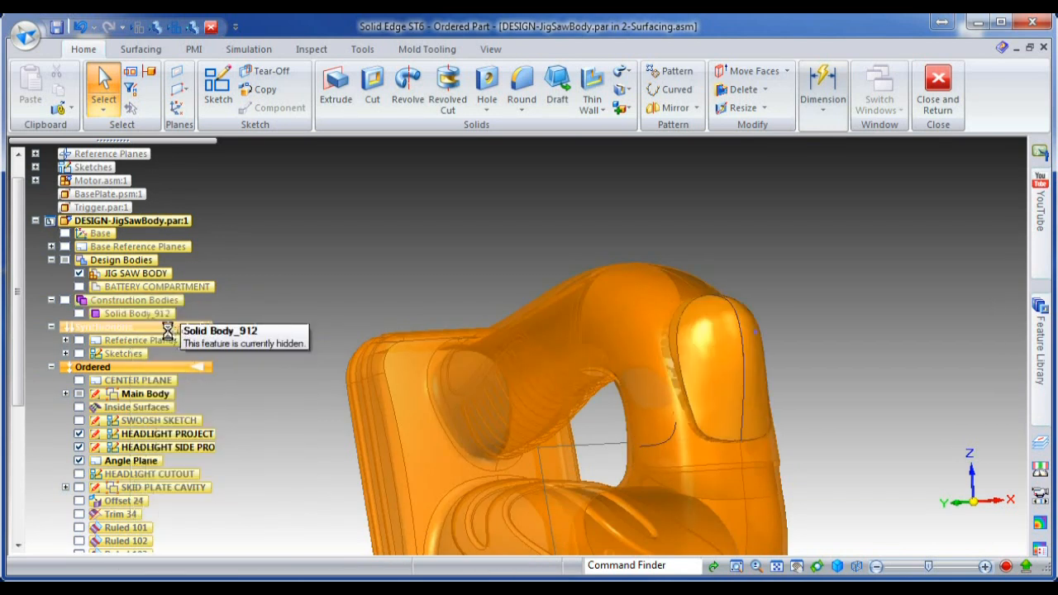
left_click(128, 305)
left_click(128, 304)
type("Headlight")
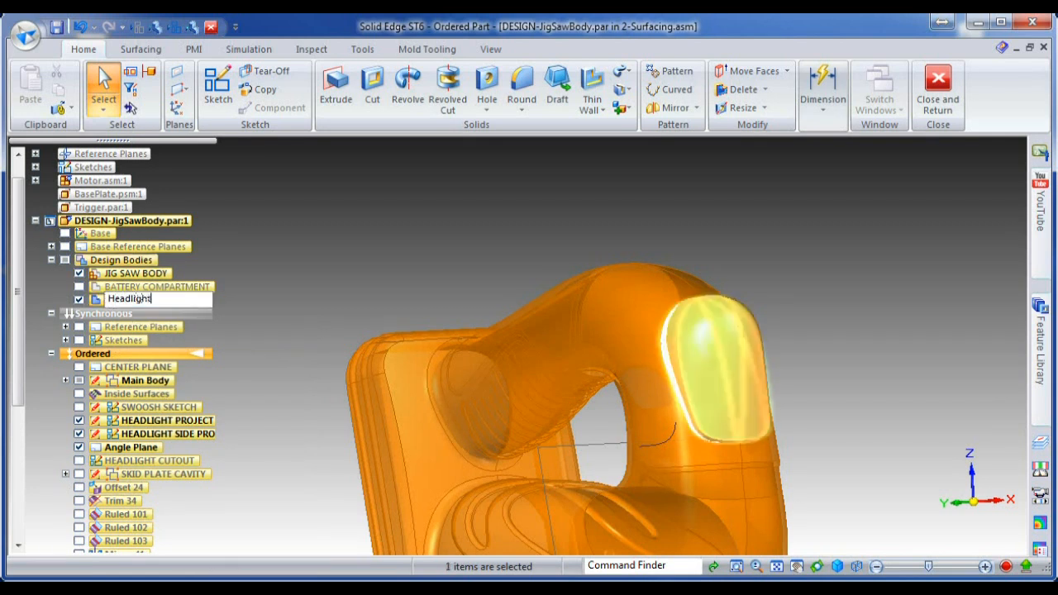
key("Return")
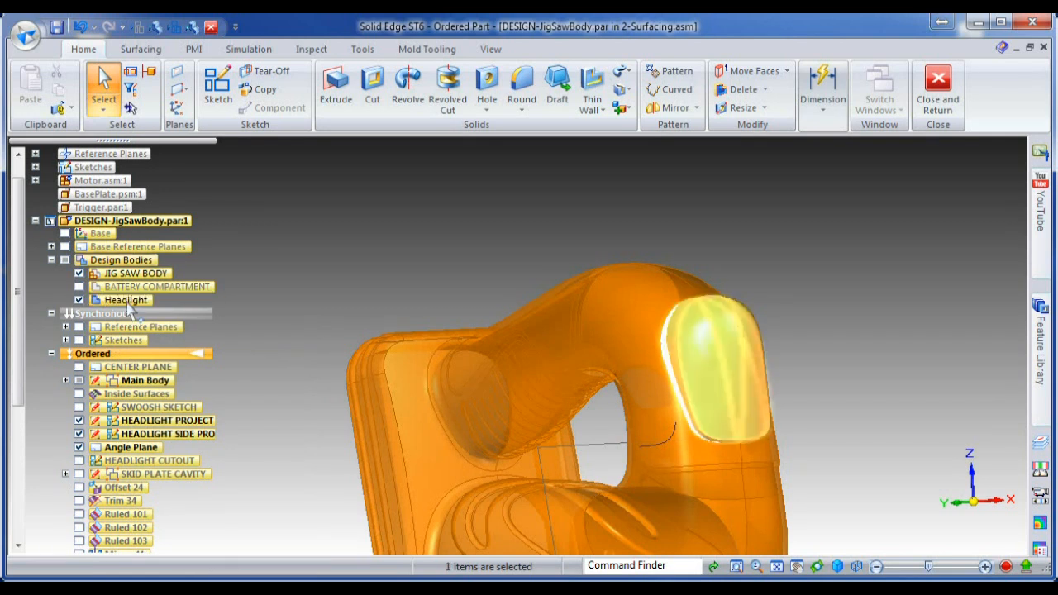
Hide the JIG SAW BODY so that only the Headlight body is displayed.
left_click(79, 273)
scroll(858, 391, "up", 4)
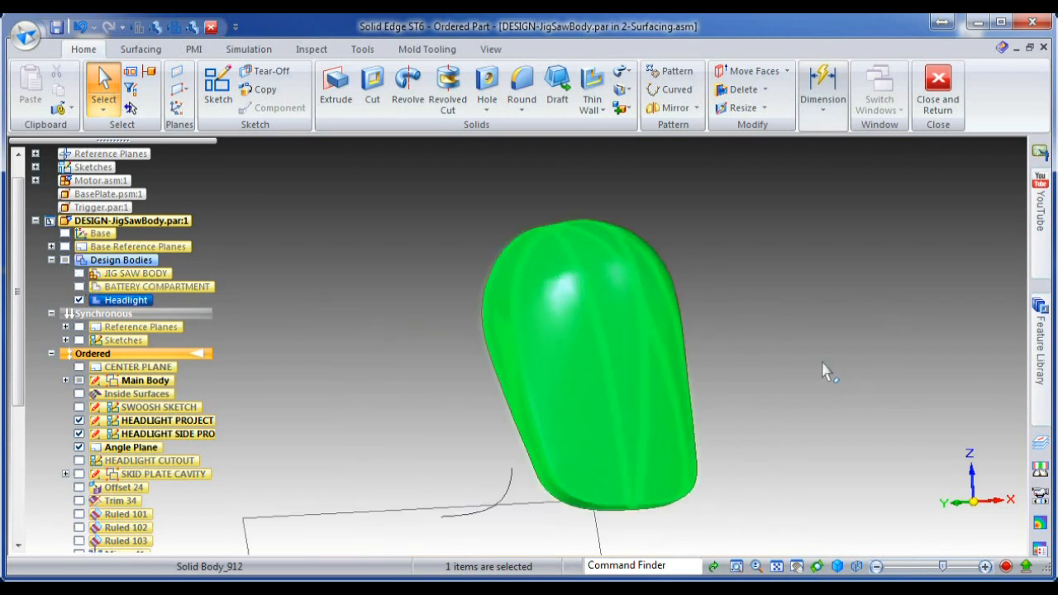
left_click(799, 356)
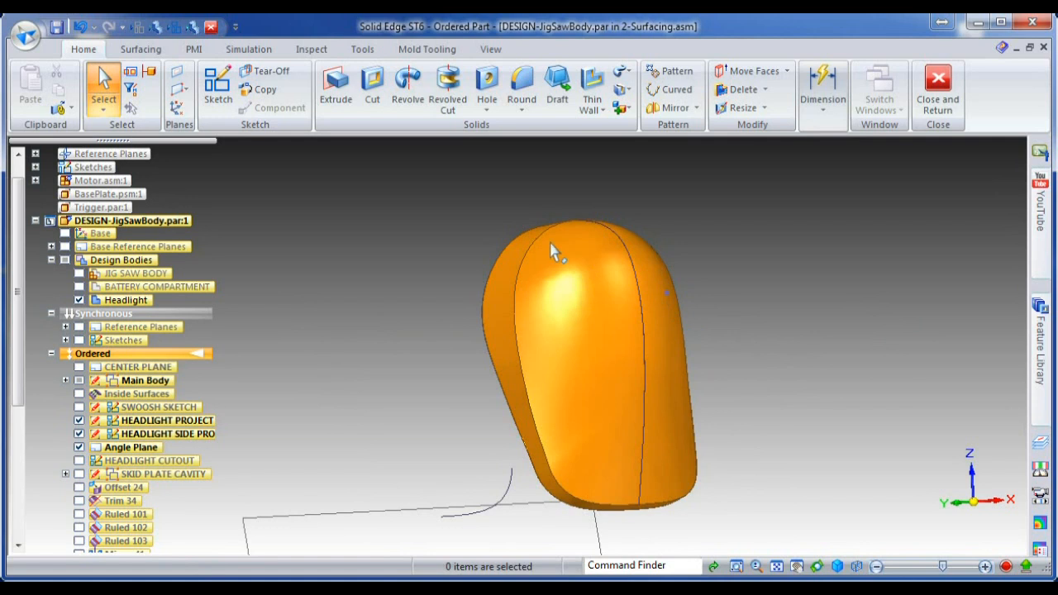
Cut a recess about 20 mm deep into the Headlight body from the HEADLIGHT CUTOUT sketch.
left_click(373, 91)
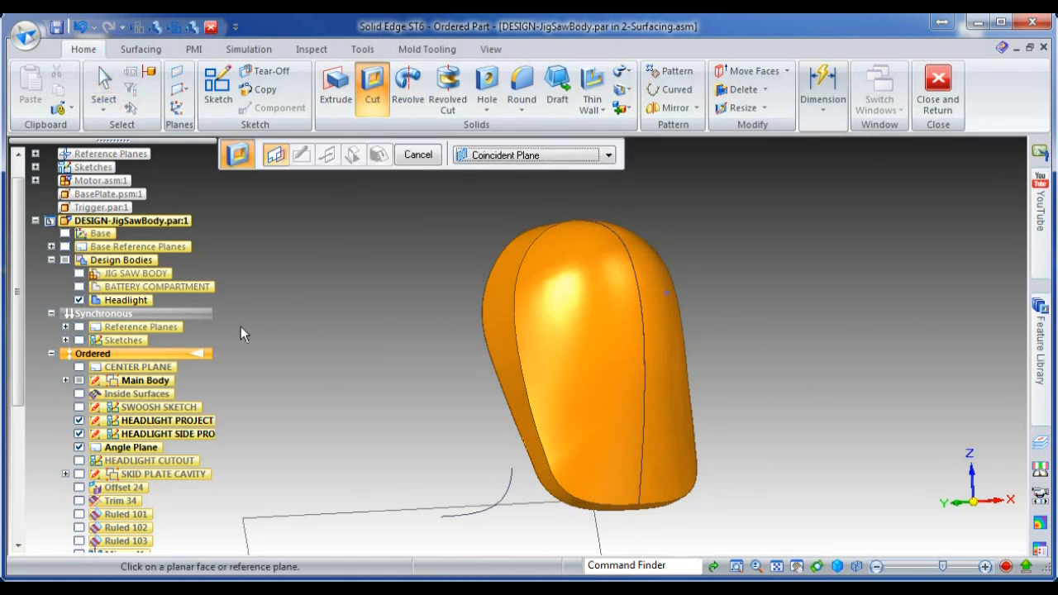
left_click(78, 461)
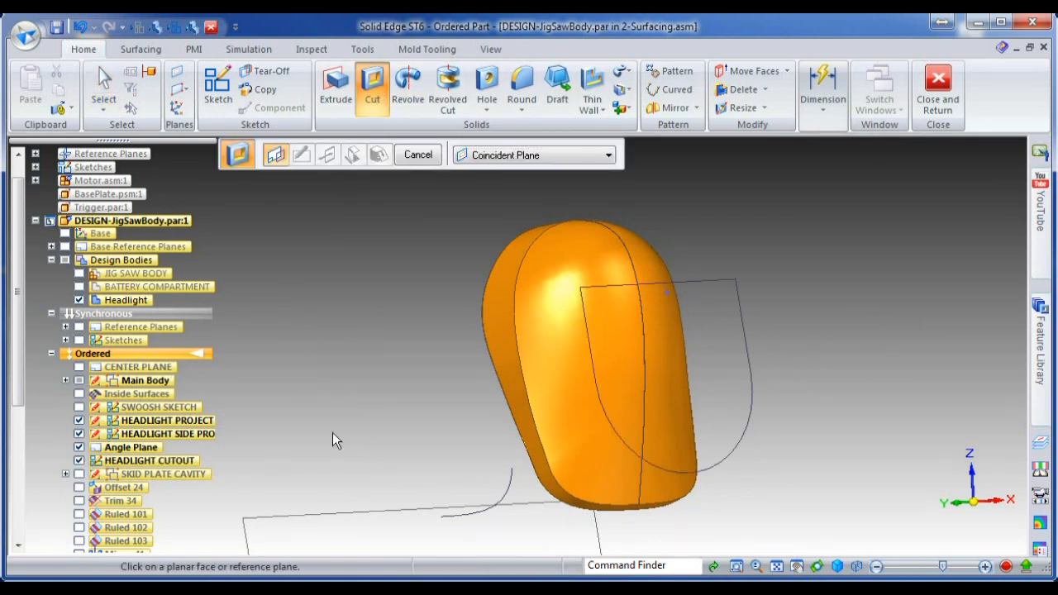
left_click(518, 158)
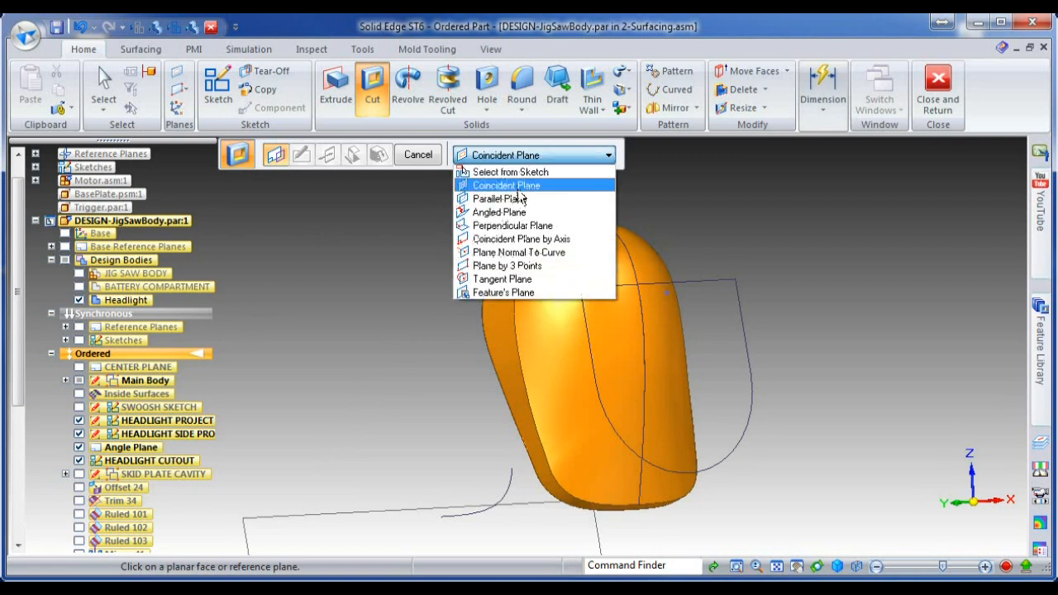
left_click(518, 175)
left_click(736, 291)
right_click(714, 304)
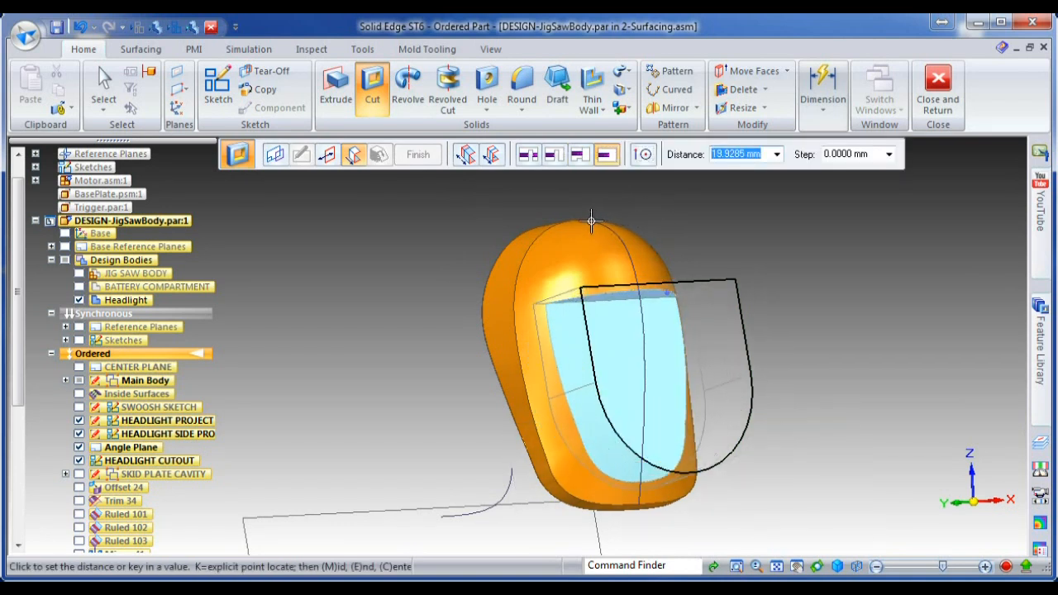
left_click(591, 221)
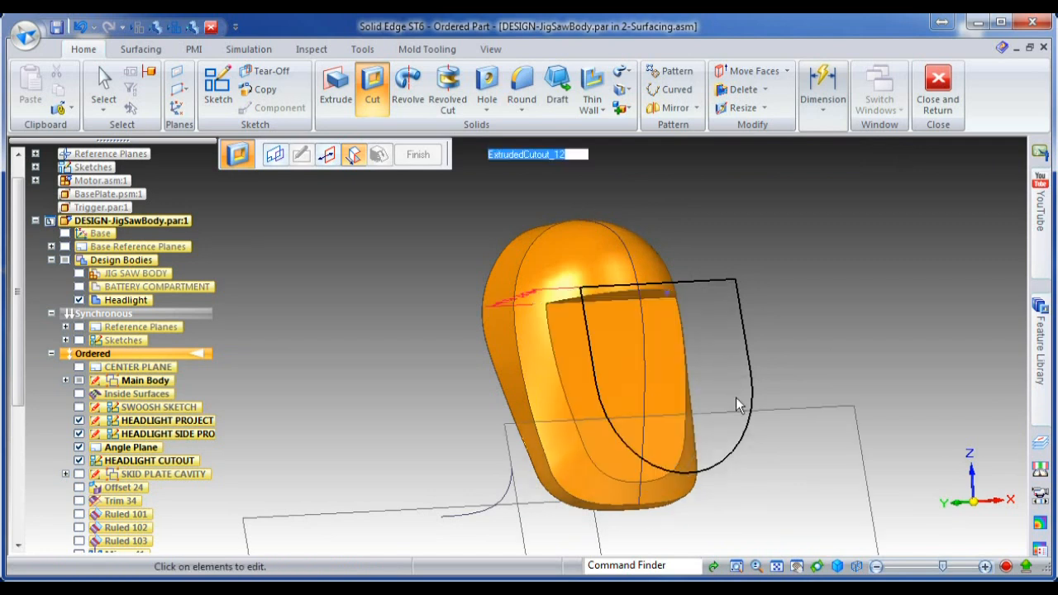
key("Escape")
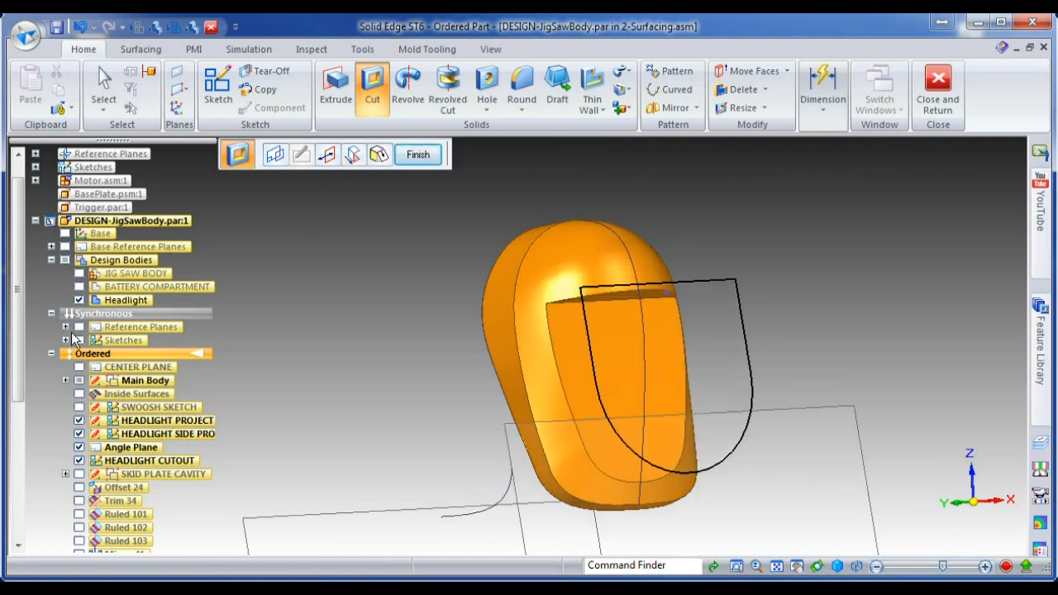
Hide the HEADLIGHT CUTOUT sketch and the two headlight projection sketches.
left_click(79, 461)
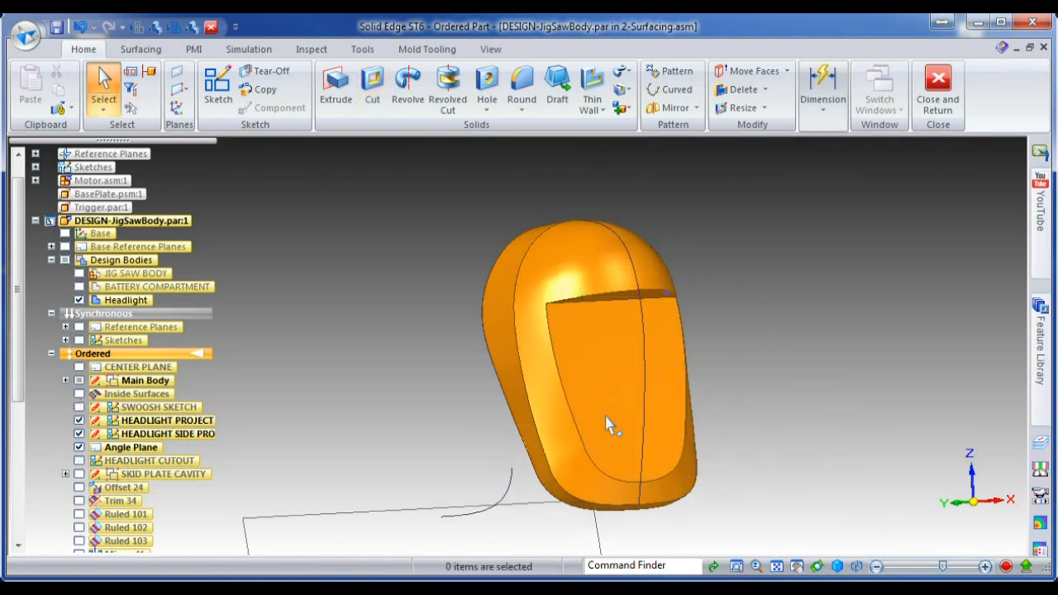
mouse_move(738, 448)
middle_mouse_down()
mouse_move(673, 385)
mouse_move(616, 390)
middle_mouse_up()
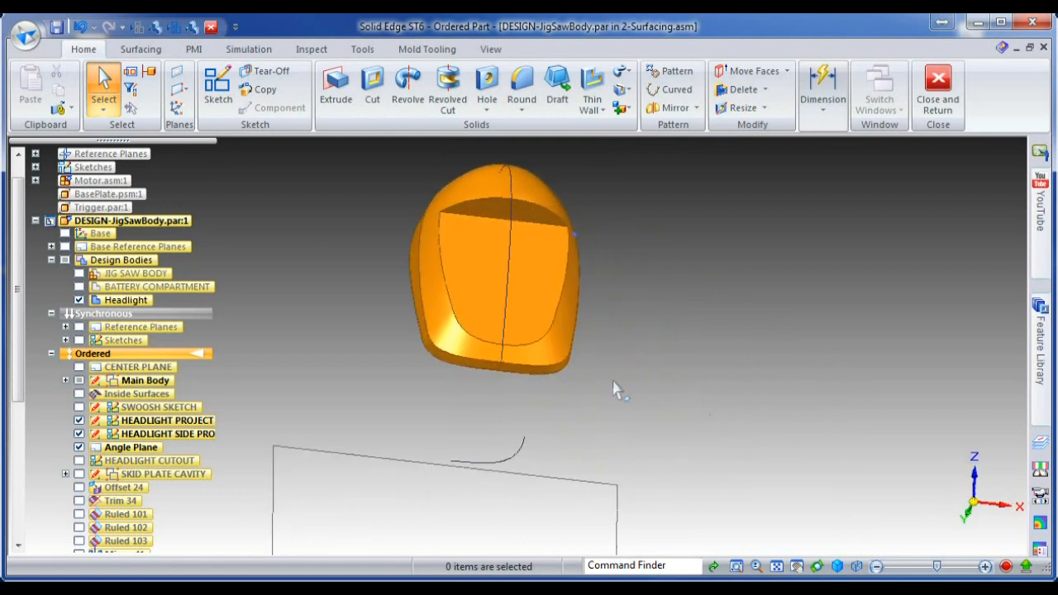
left_click_drag(18, 388, 4, 479)
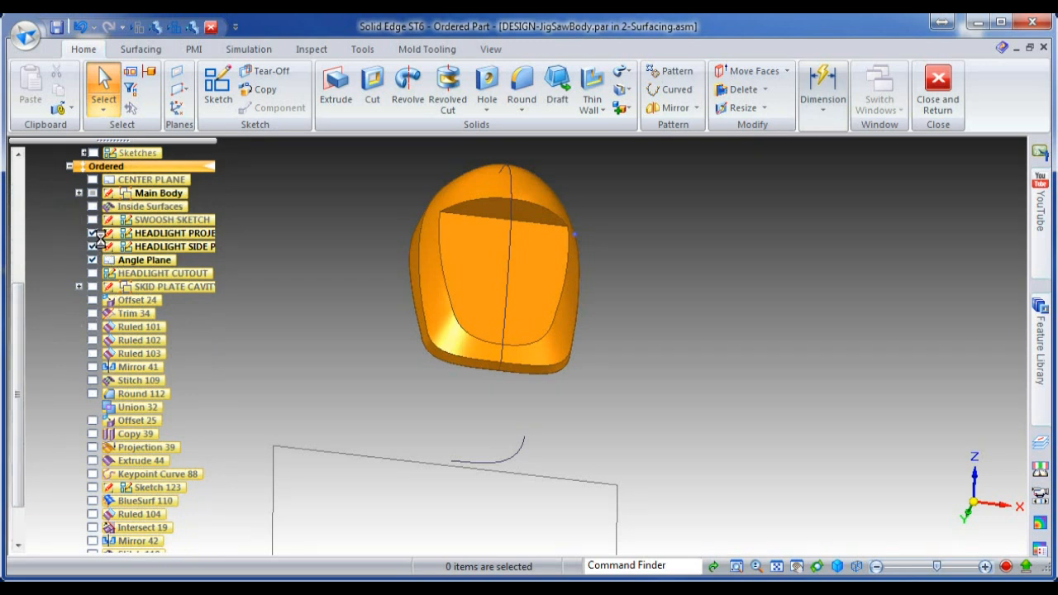
left_click(92, 246)
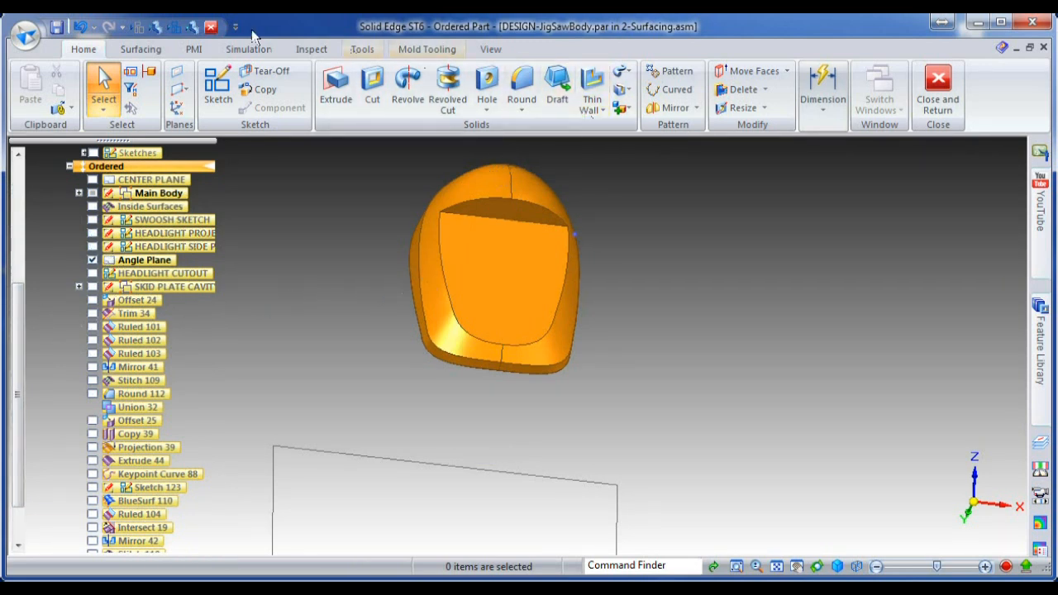
Redefine the recess's large flat face as a new surface with an inserted curve at position .5 along its straight edge, normal to that edge.
left_click(140, 49)
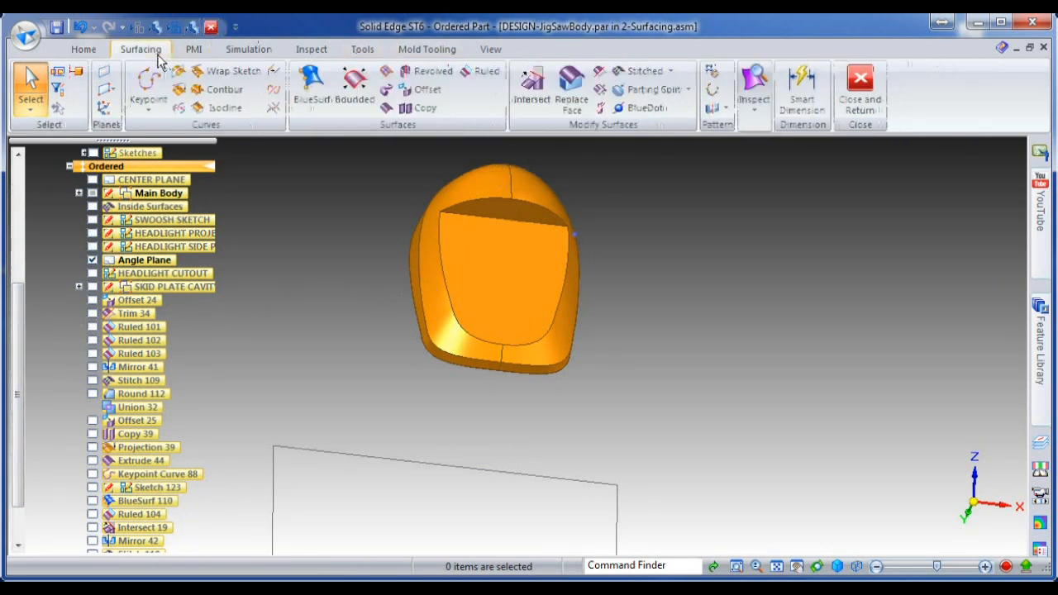
left_click(396, 78)
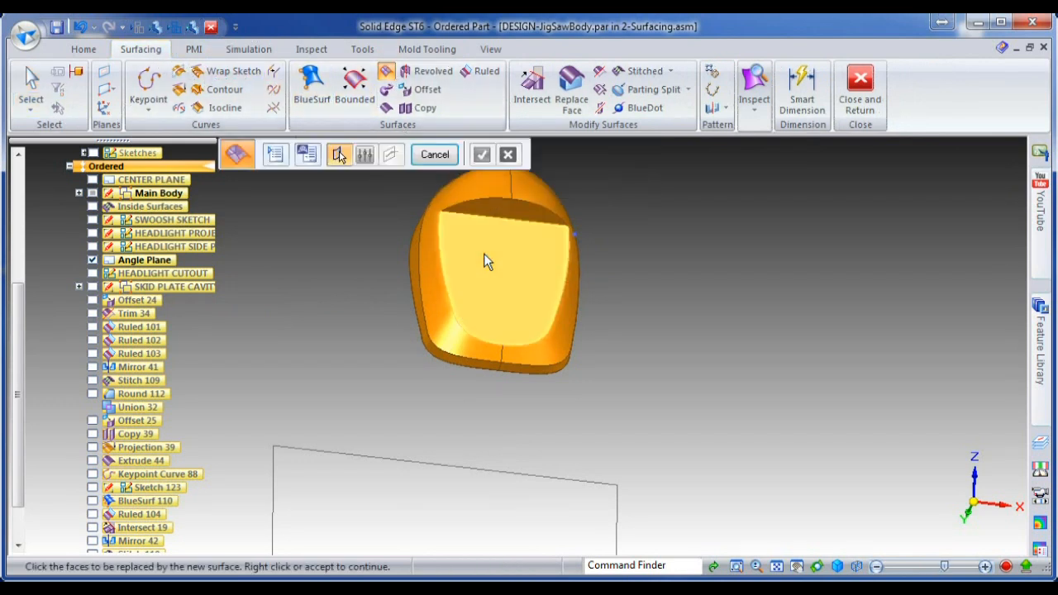
middle_click_drag(488, 338, 476, 315)
scroll(469, 271, "up", 5)
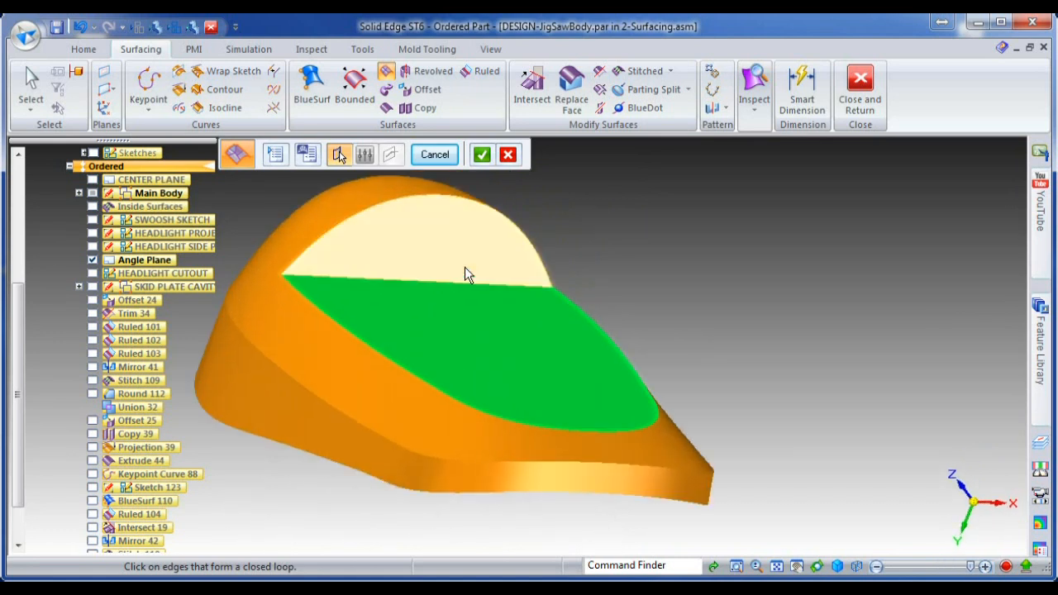
left_click(482, 156)
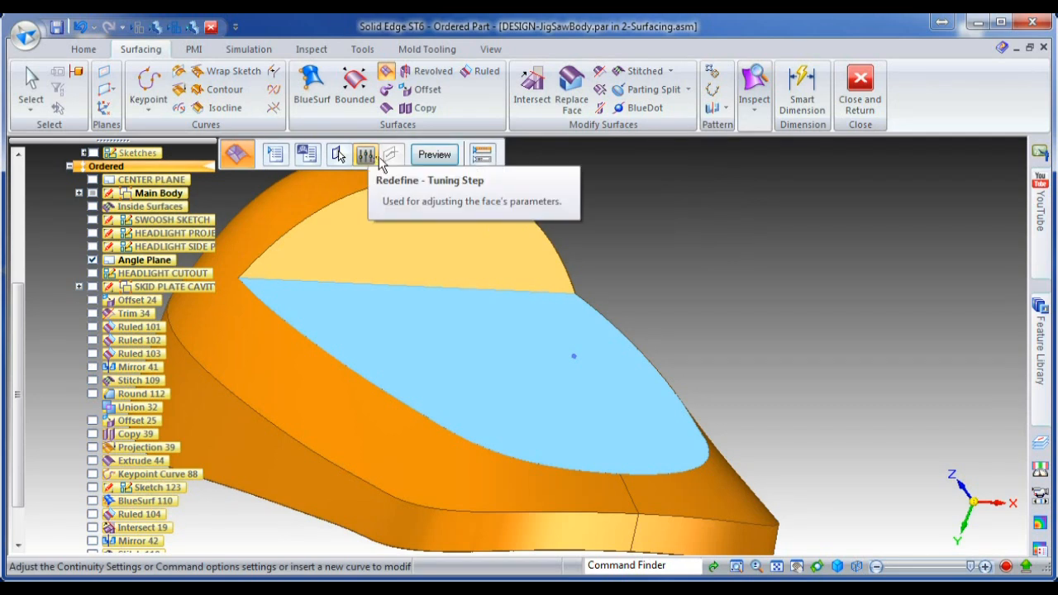
left_click(423, 156)
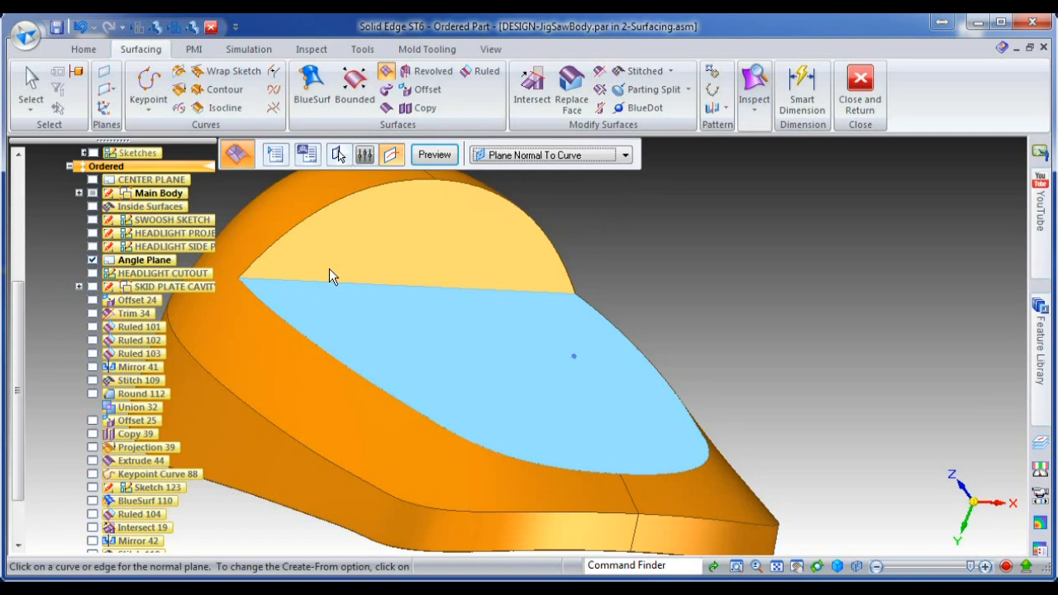
left_click(323, 286)
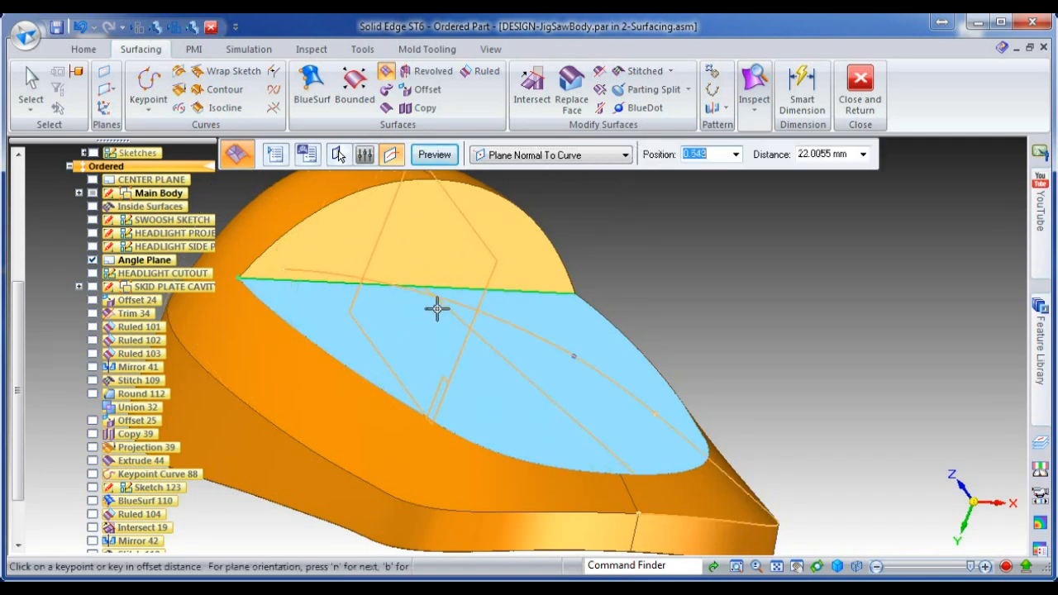
key("BackSpace")
type(".5")
key("Return")
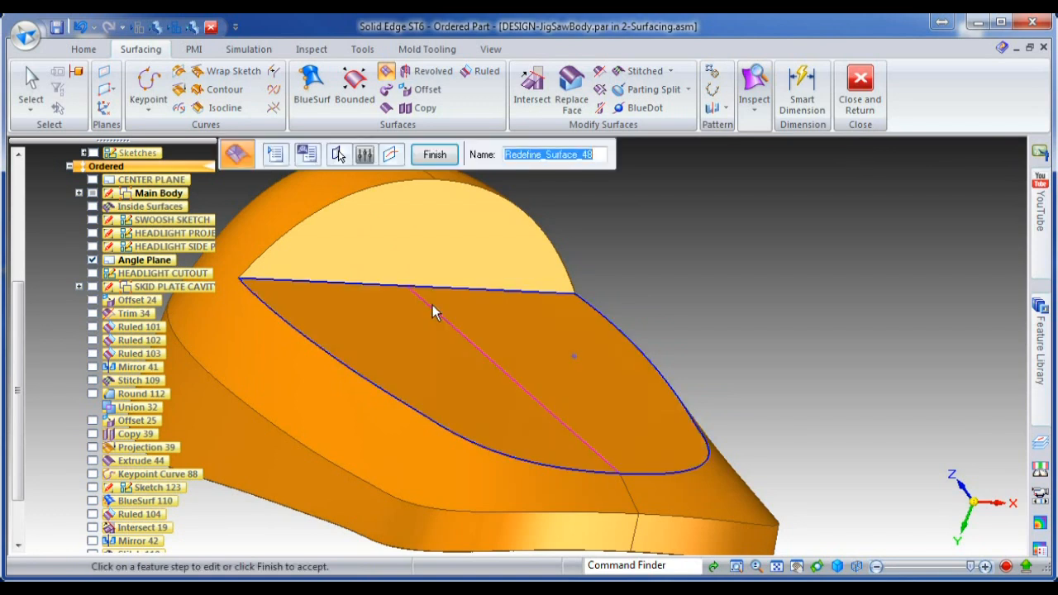
Reshape the inserted curve by pulling its middle control point inward for a concave face, and finish the redefined surface.
left_click(392, 157)
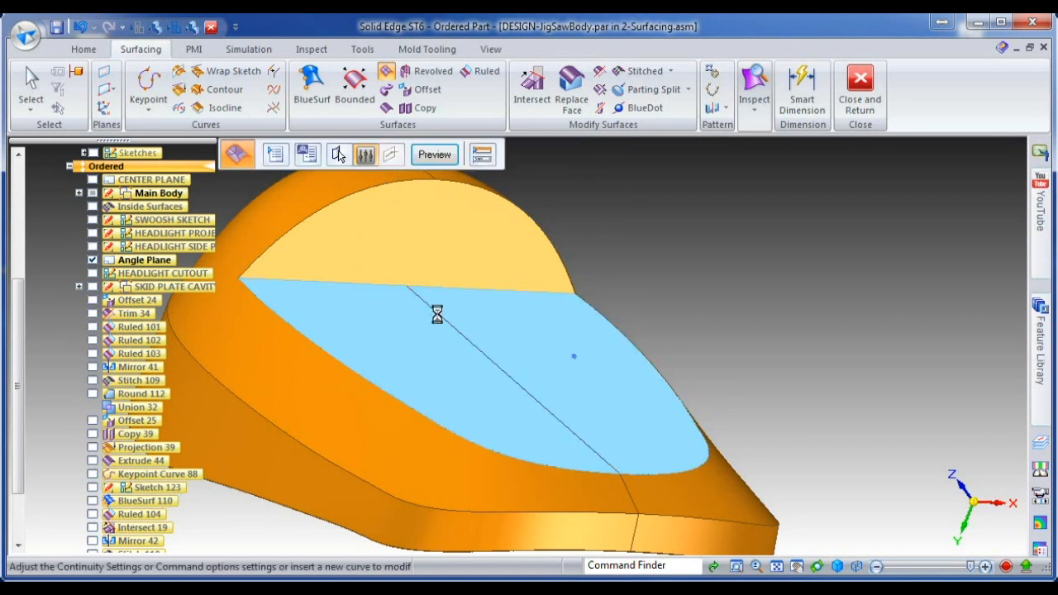
left_click(504, 373)
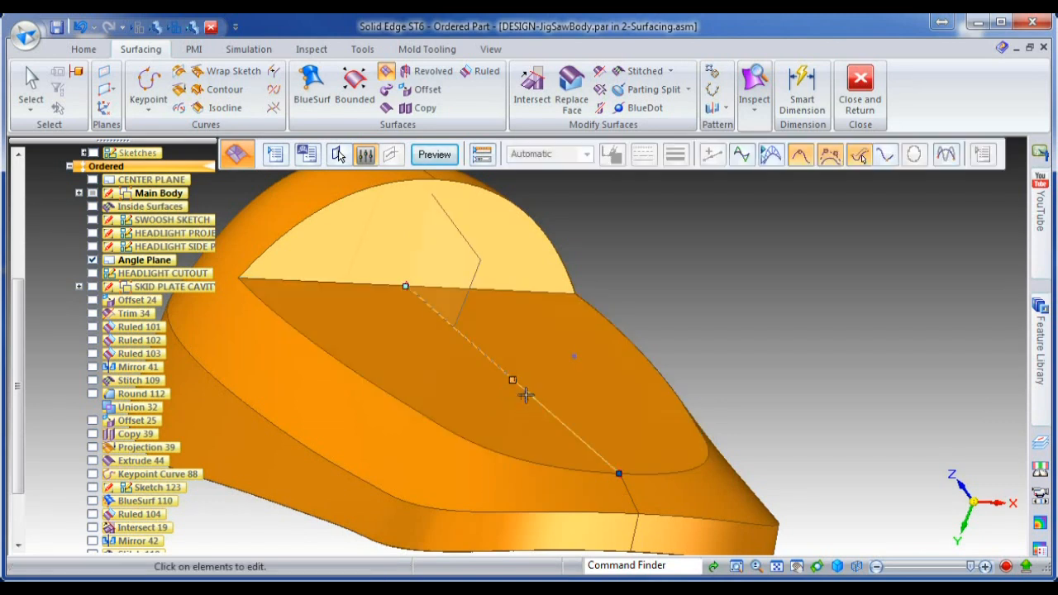
left_click_drag(481, 390, 472, 390)
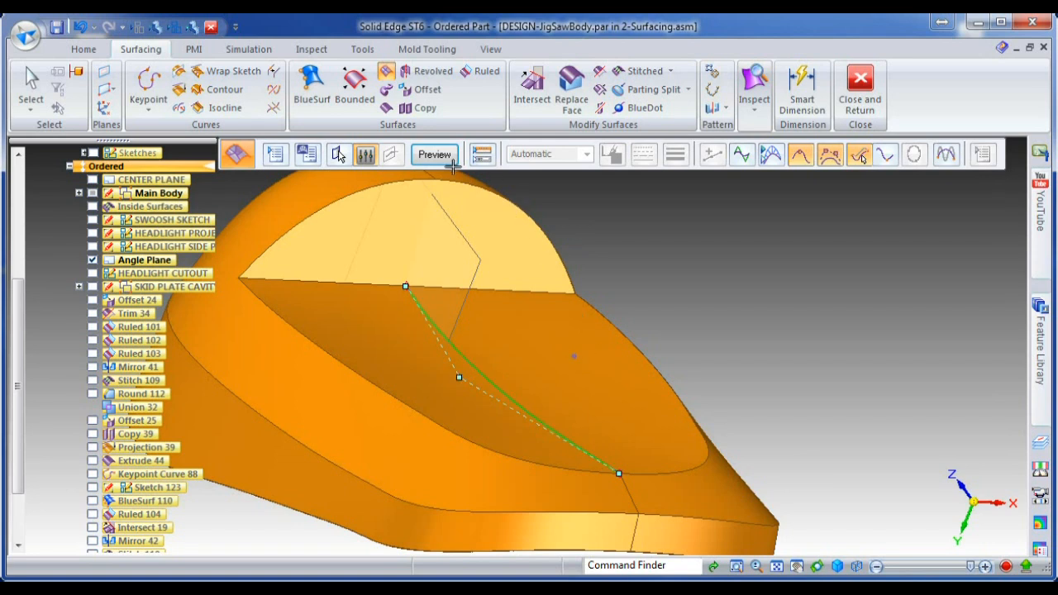
left_click(451, 157)
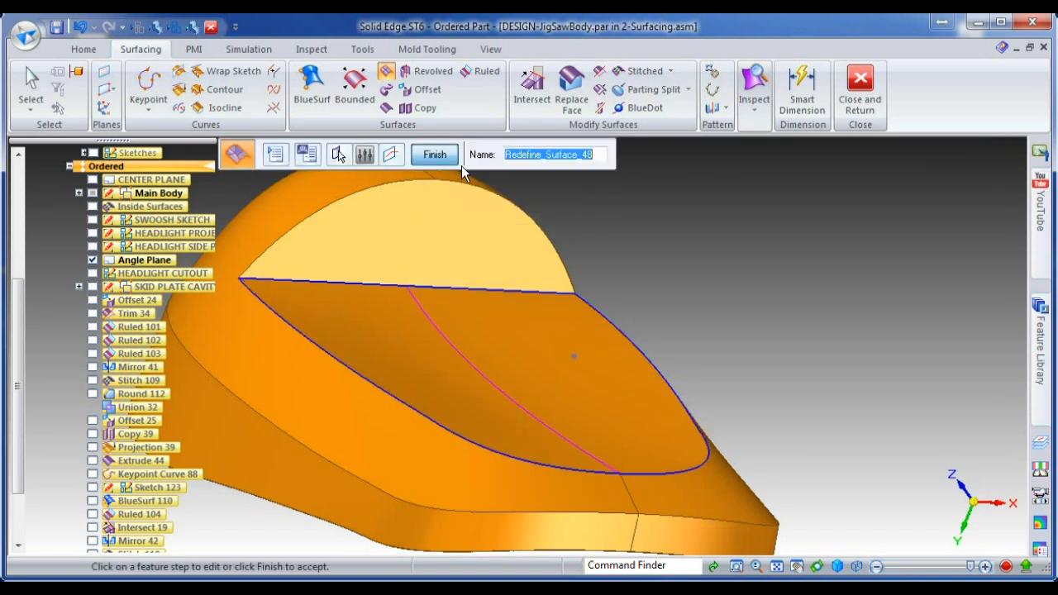
left_click(452, 157)
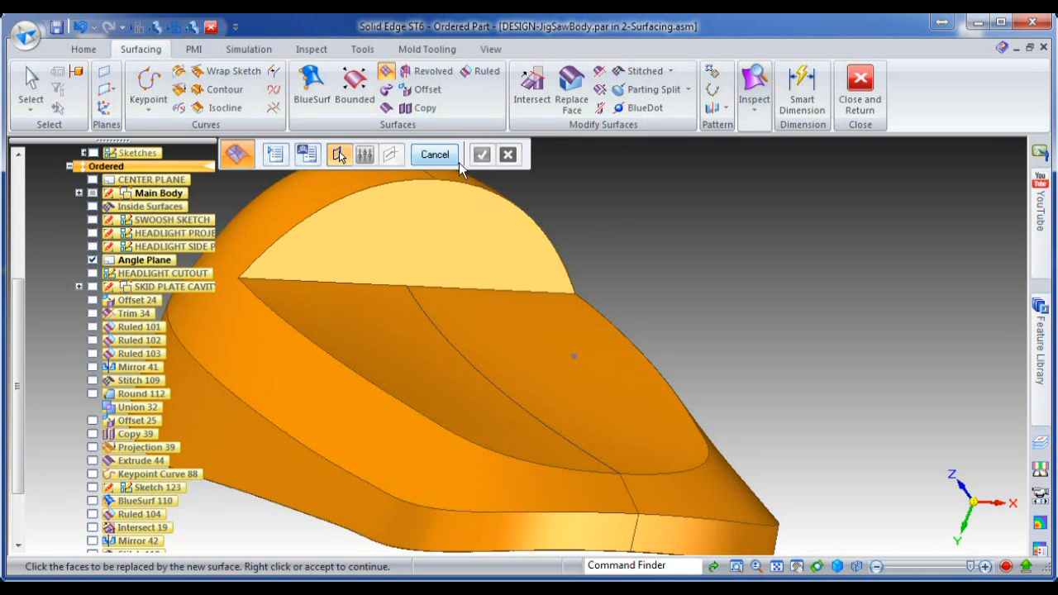
Leave the face-redefining command and hide the sketch curve that shapes the recess's concave face.
left_click(451, 157)
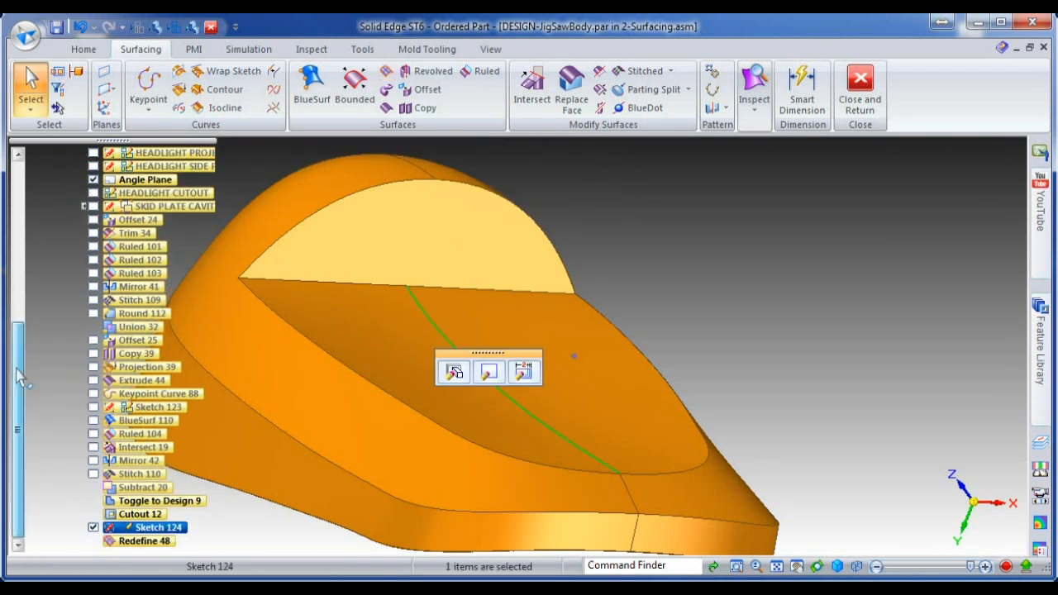
left_click(94, 528)
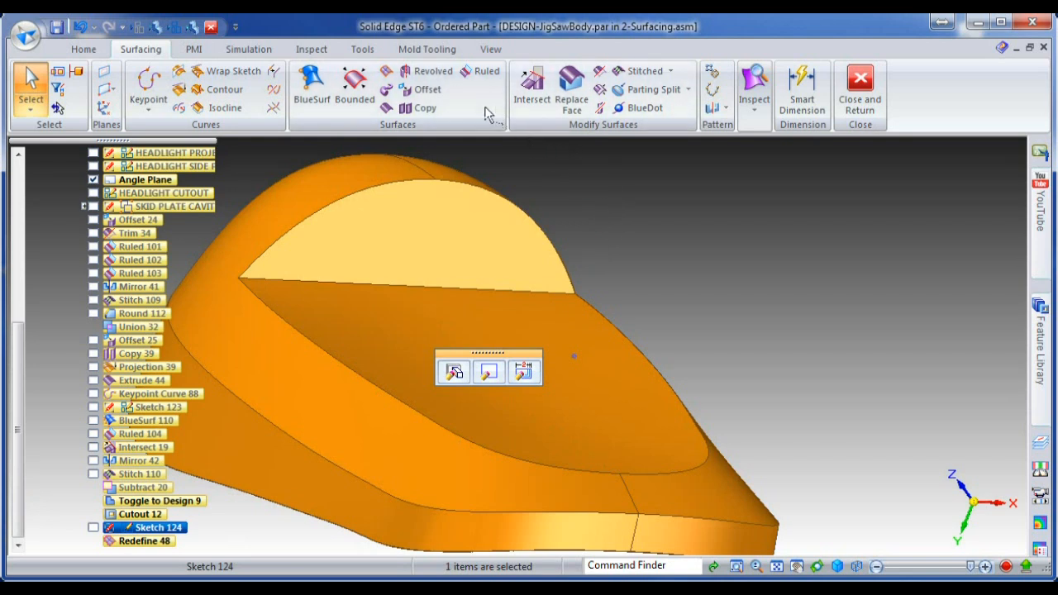
scroll(615, 263, "down", 3)
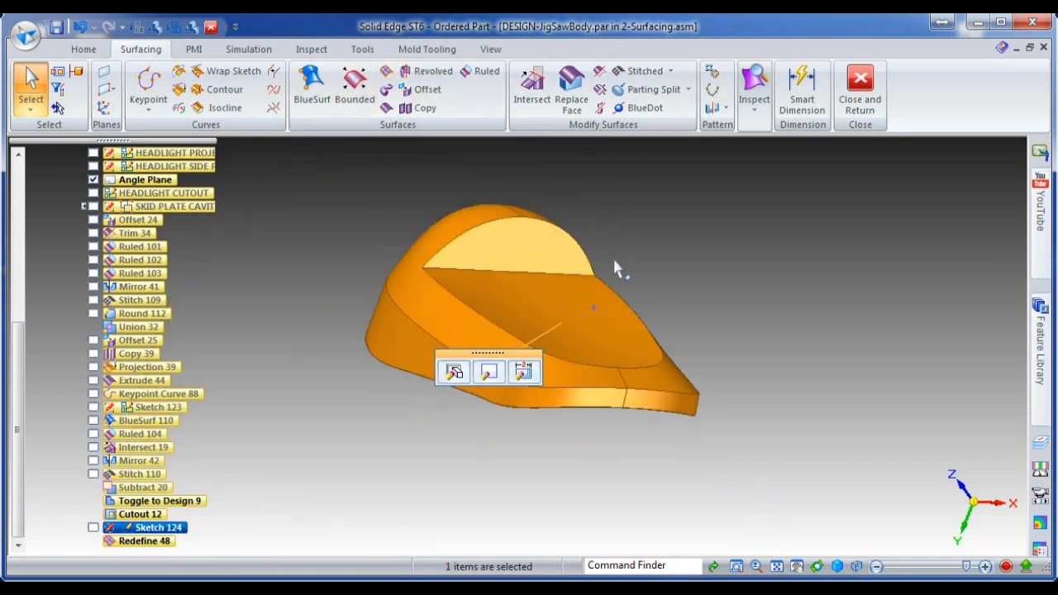
Hollow the Headlight body with a 2 mm thin wall, leaving its underside face open.
left_click(85, 50)
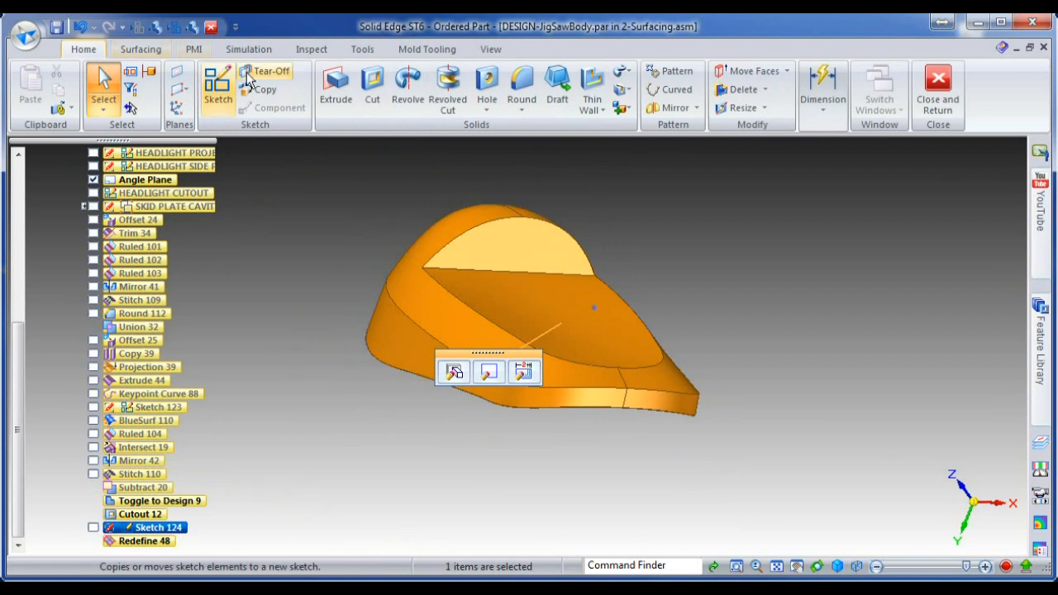
left_click(592, 93)
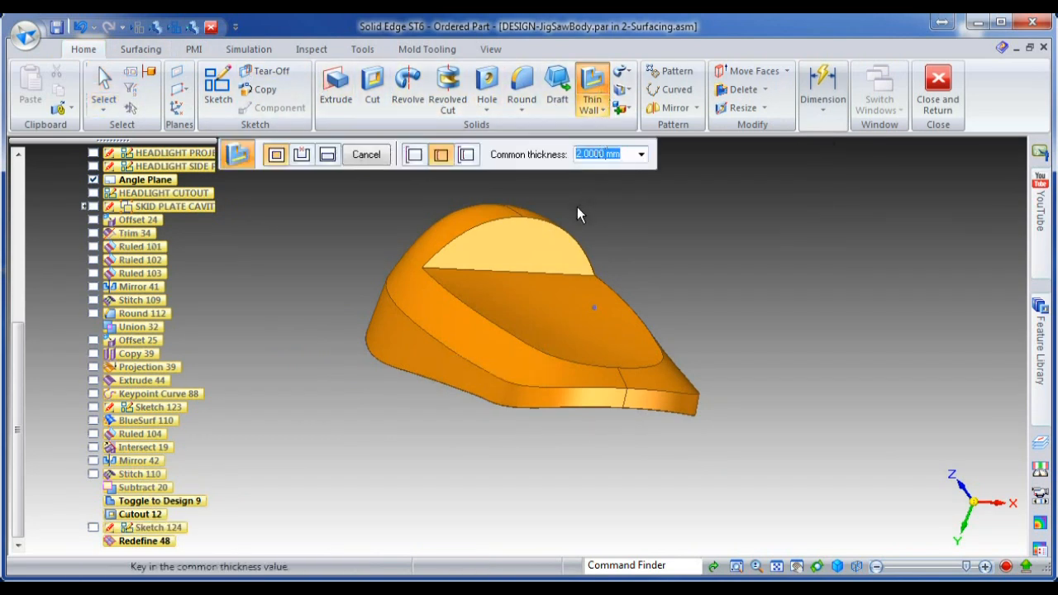
left_click(302, 156)
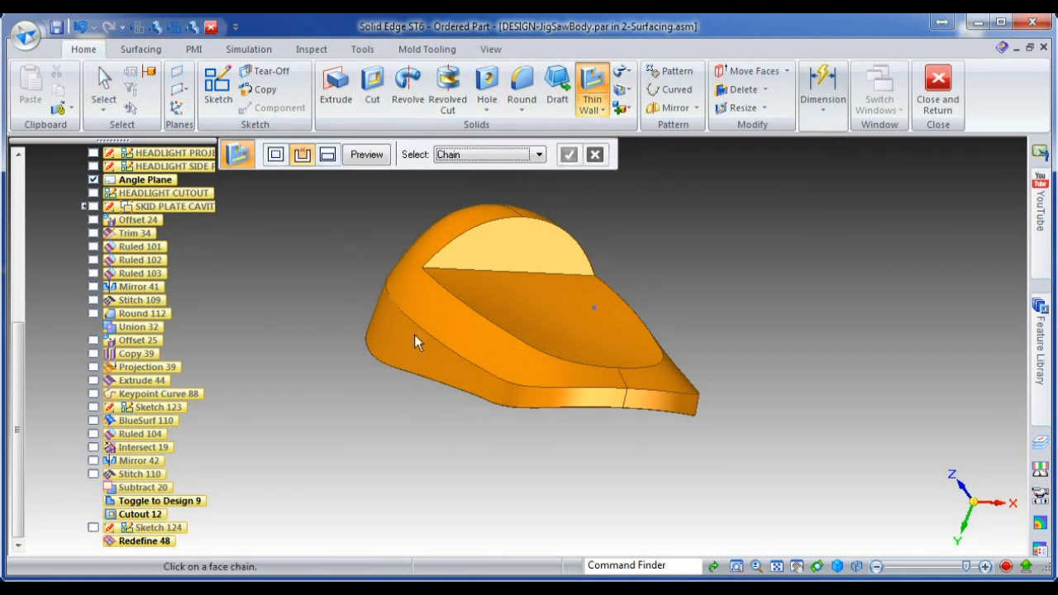
right_click(446, 380)
left_click(513, 384)
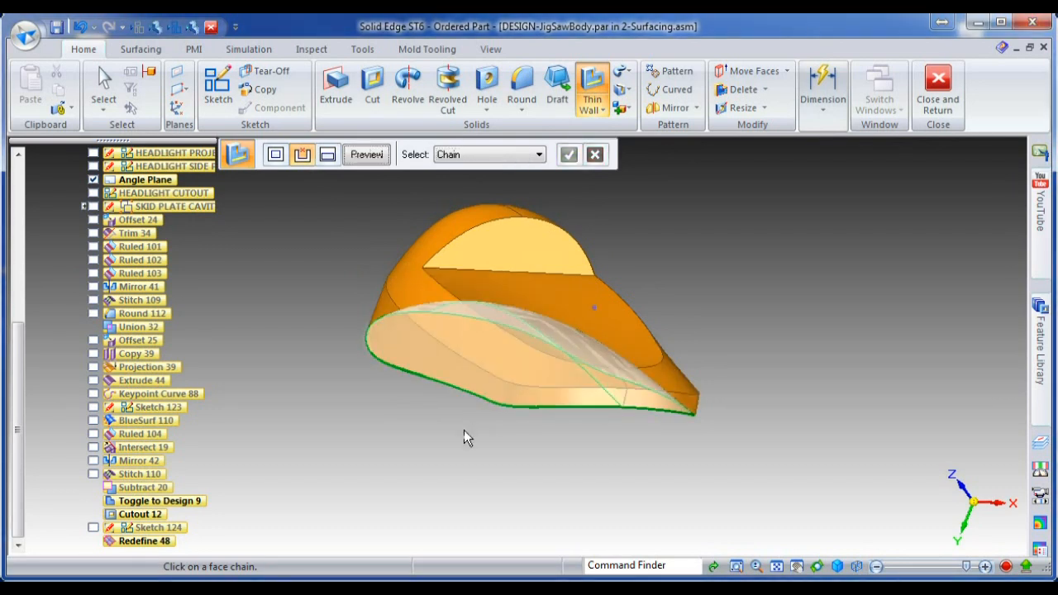
right_click(466, 430)
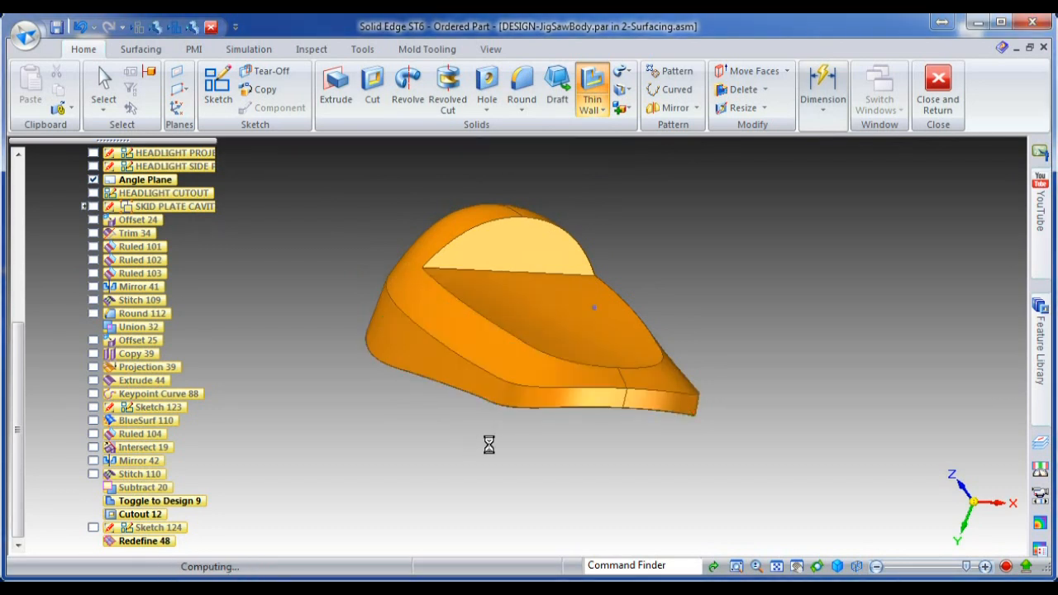
middle_click_drag(489, 444, 450, 464)
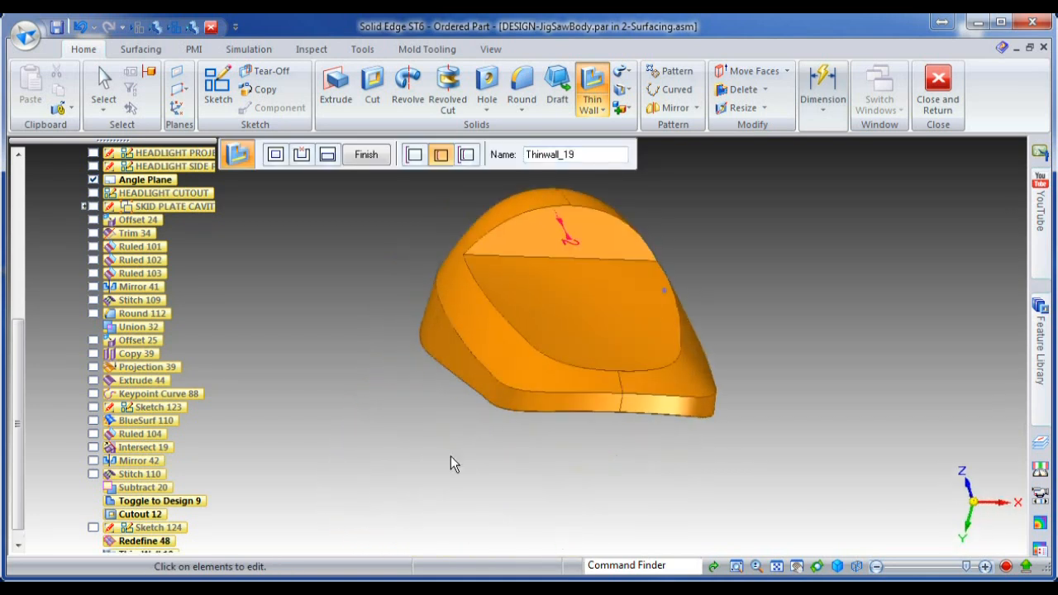
Start a cutout on the recess's flat upright face and sketch a 5.5 mm diameter circle on its vertical centreline.
left_click(376, 89)
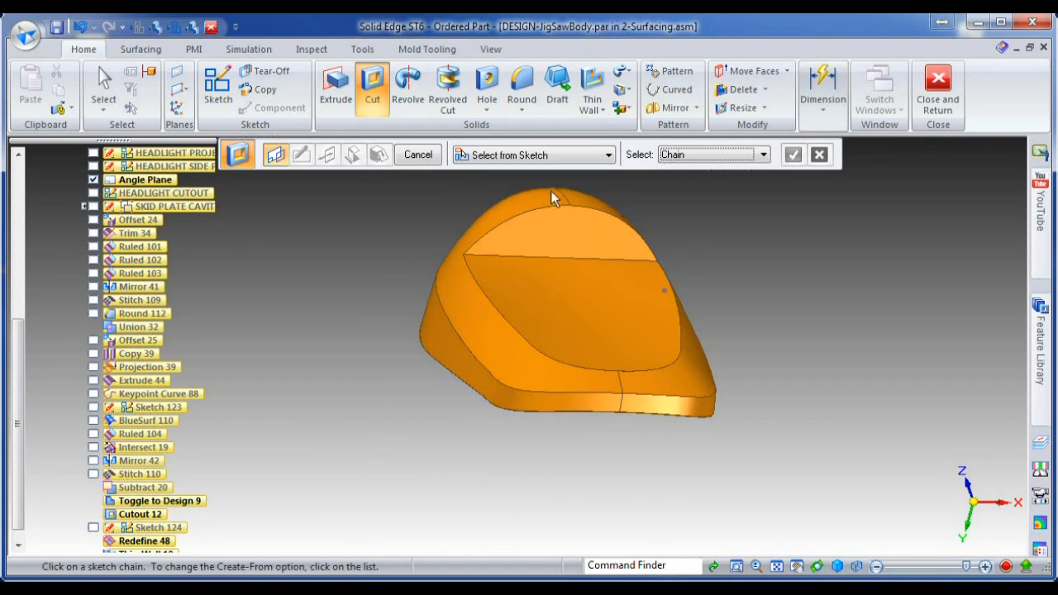
left_click(537, 154)
left_click(506, 182)
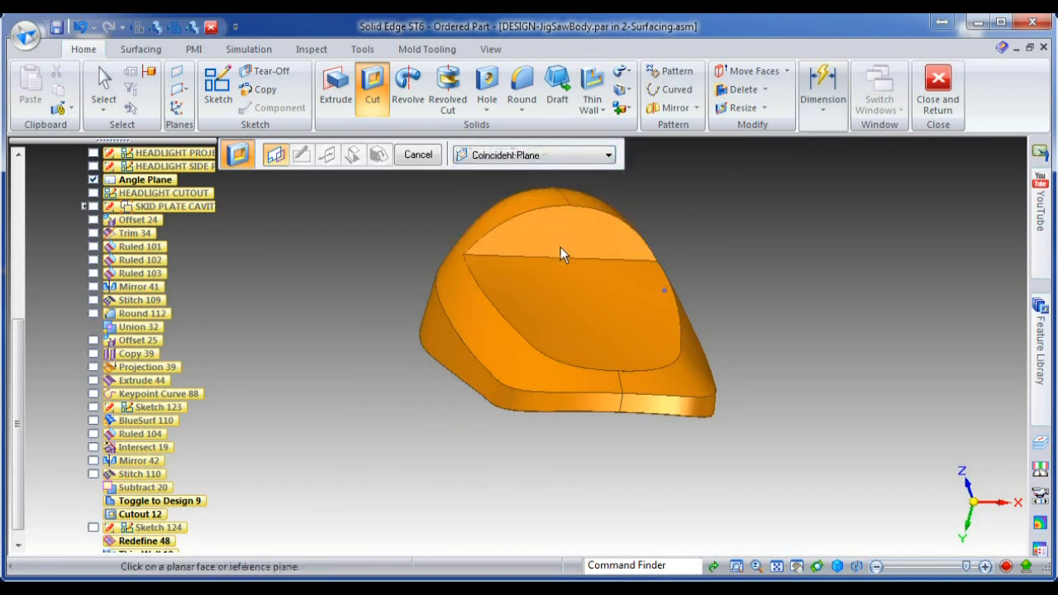
left_click(560, 248)
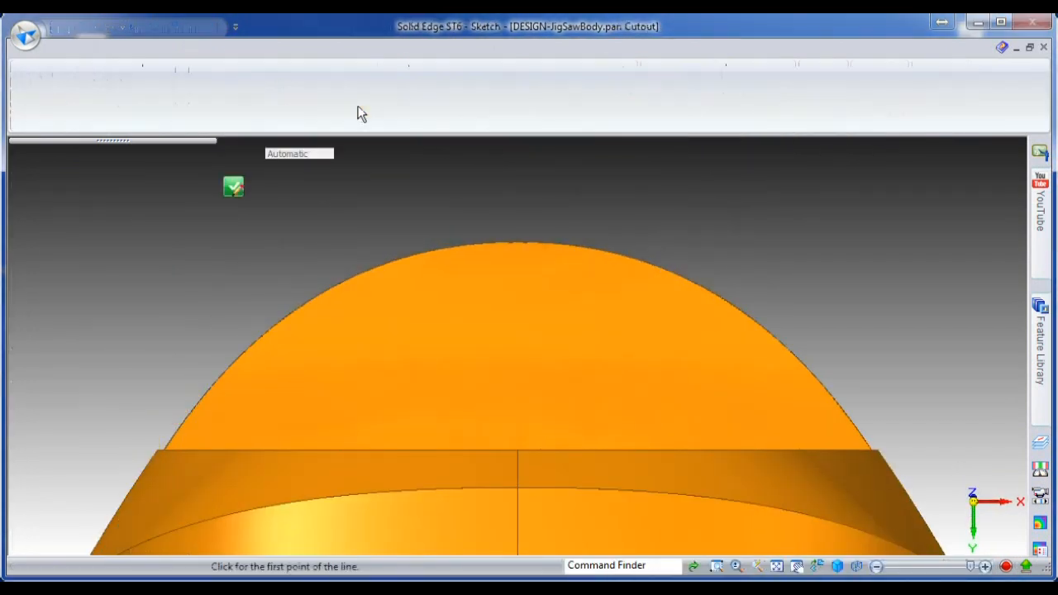
left_click(195, 109)
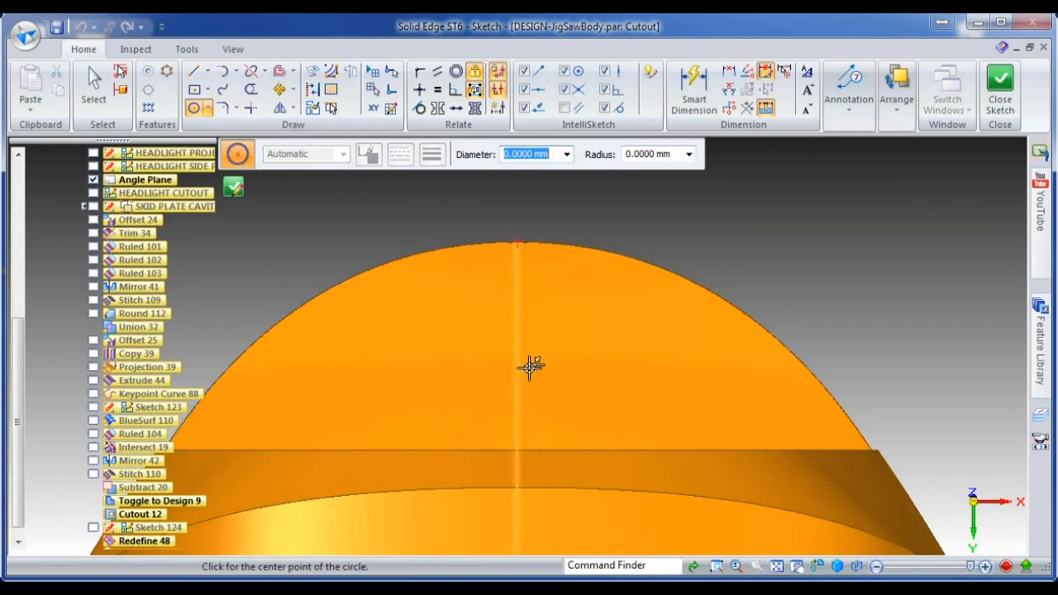
left_click(517, 356)
type("5.5")
key("Return")
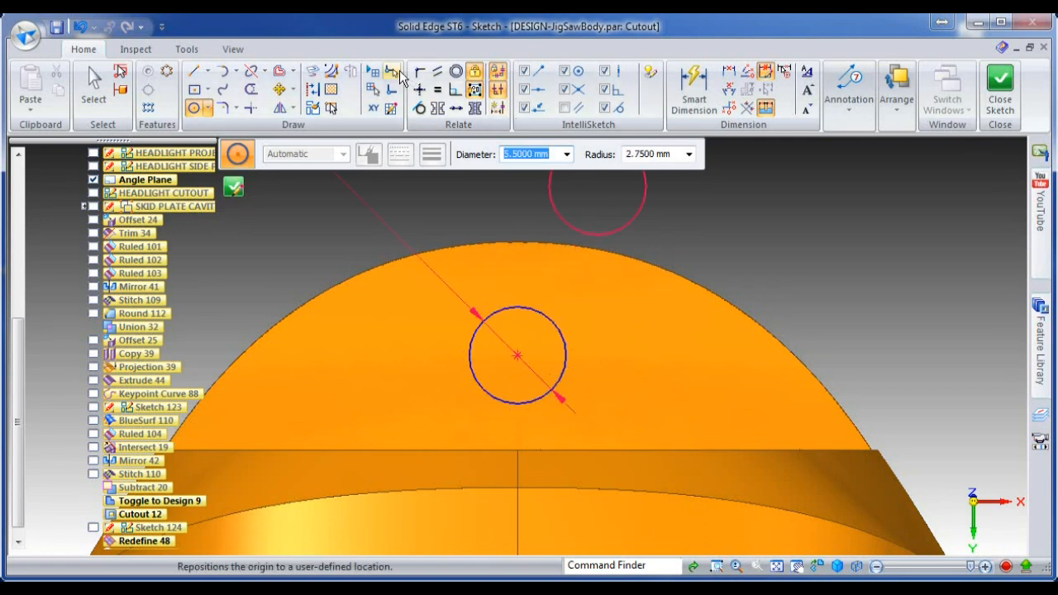
Dimension the circle's centre 5.5 mm above the upright face's straight lower edge and close the sketch.
left_click(694, 87)
left_click(553, 394)
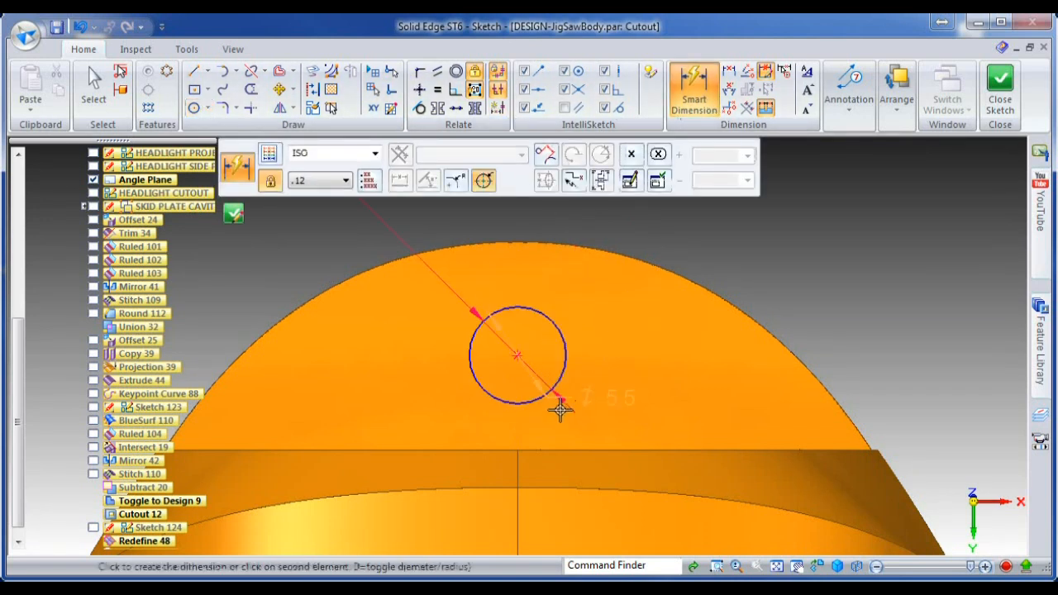
type("5,5")
key("Return")
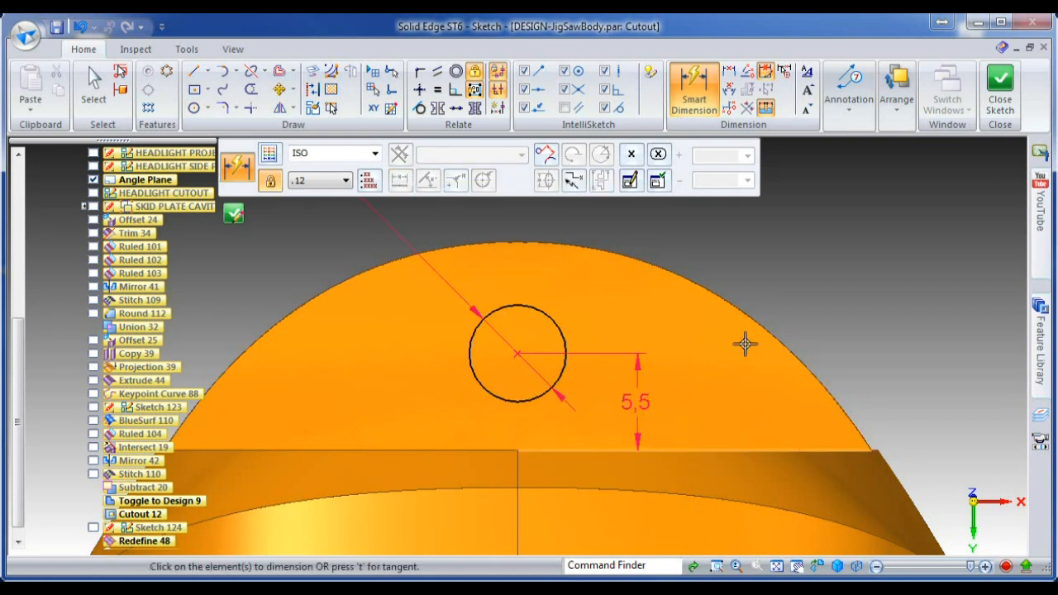
left_click(999, 83)
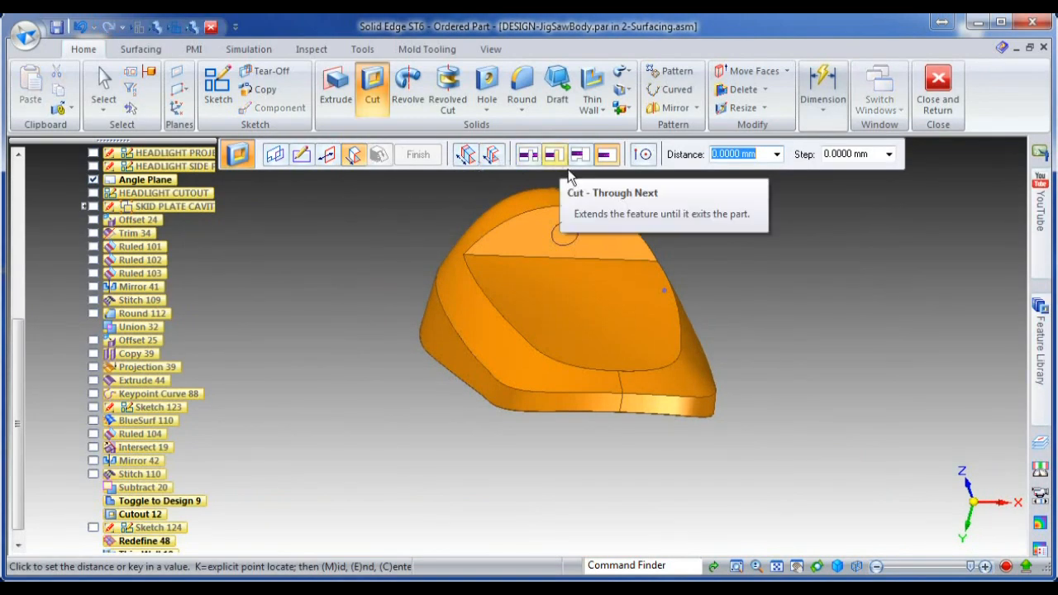
Cut the circle through the upright wall with the Through Next extent and finish the cutout.
left_click(569, 177)
left_click(509, 203)
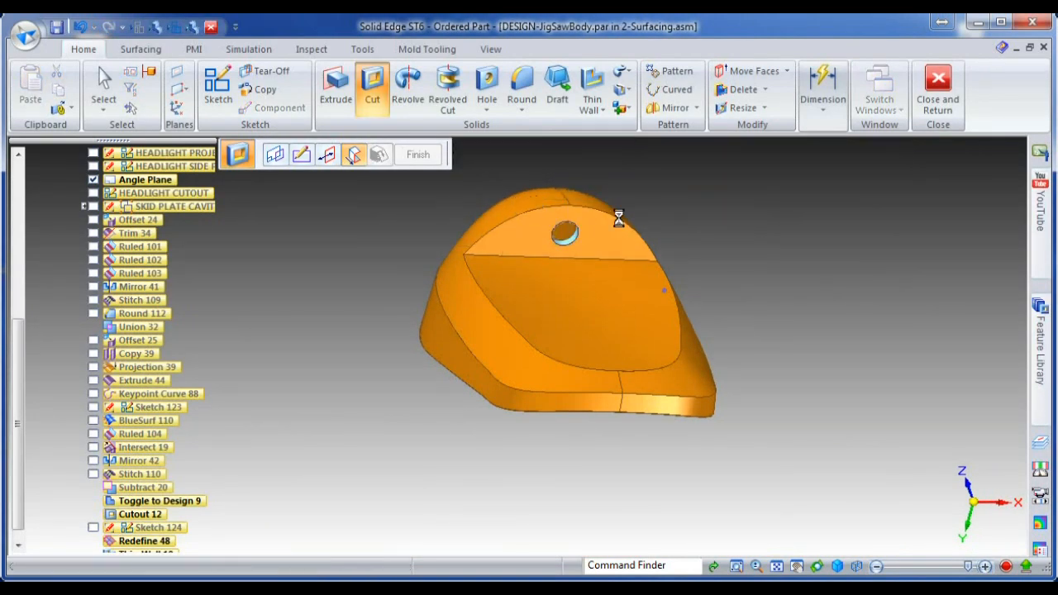
right_click(687, 212)
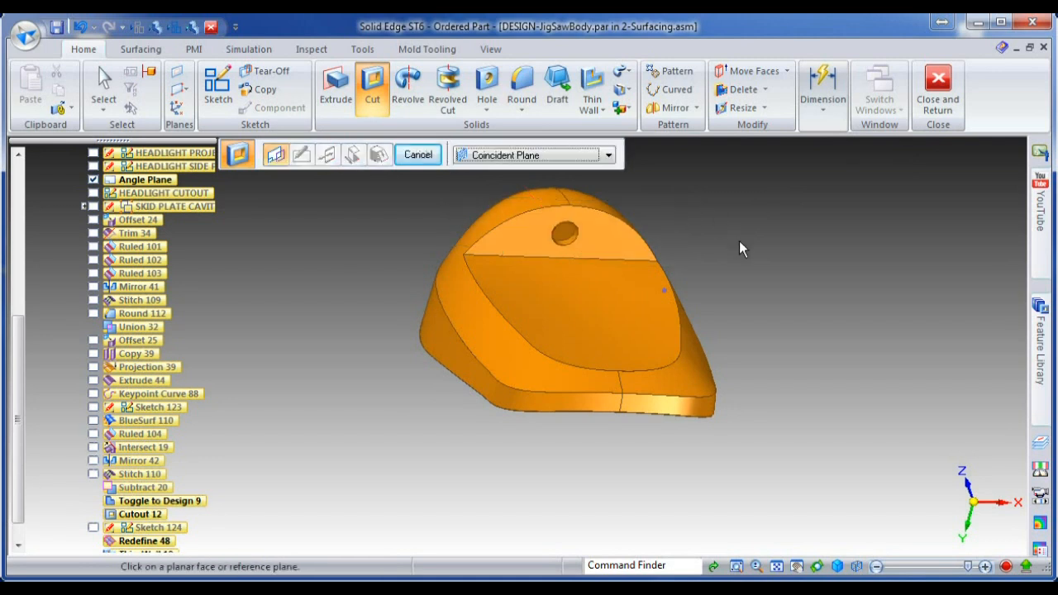
right_click(739, 241)
Create a keypoint curve from the midpoint of the upright face's arc to the middle of the recess's front edge.
middle_click_drag(693, 257, 766, 280)
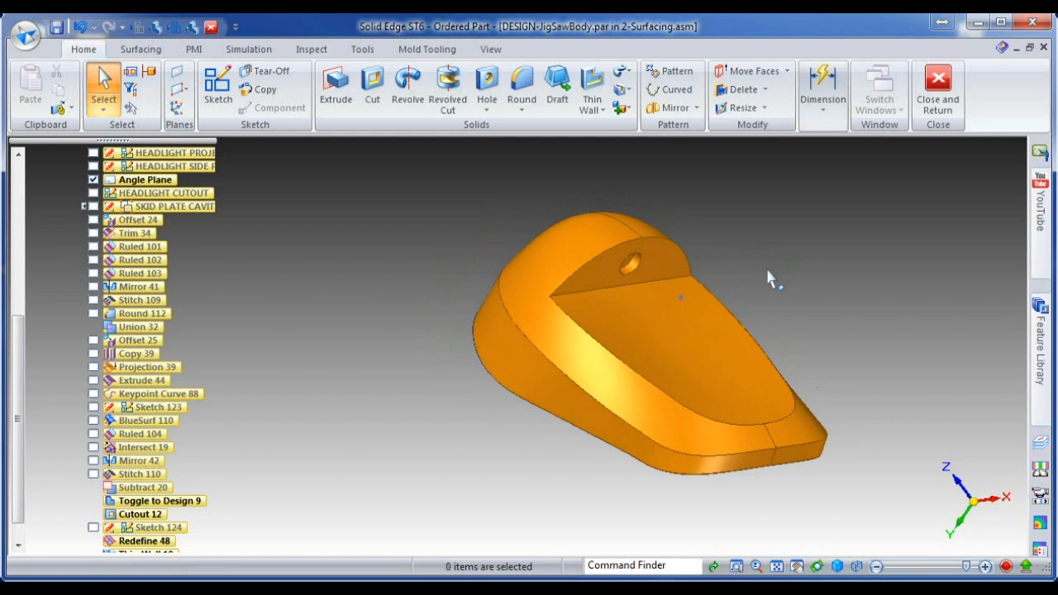
left_click(139, 51)
left_click(155, 90)
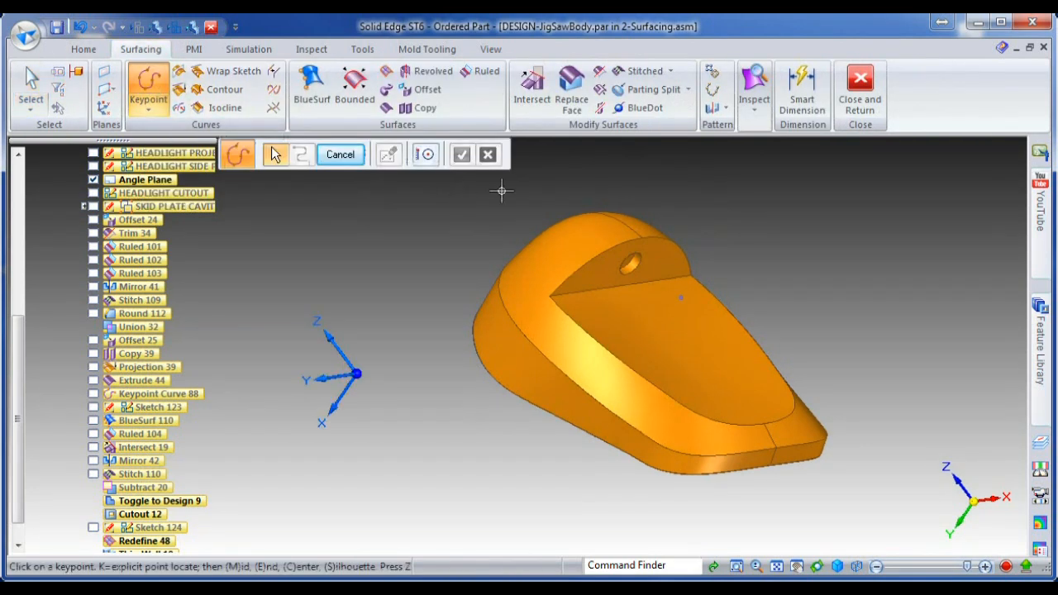
left_click(644, 239)
middle_click_drag(804, 371, 727, 364)
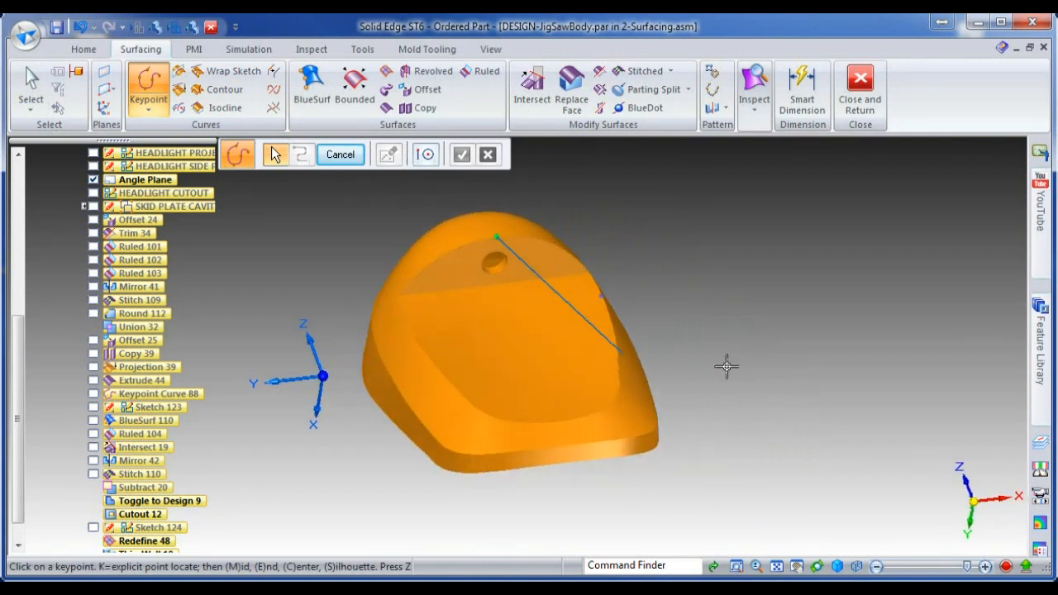
left_click(565, 430)
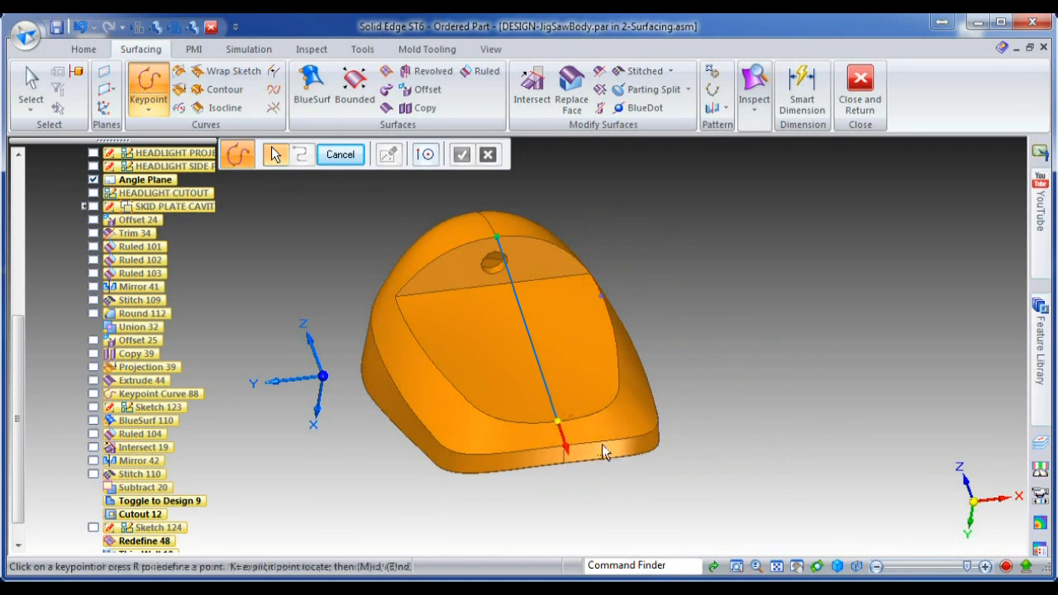
right_click(674, 395)
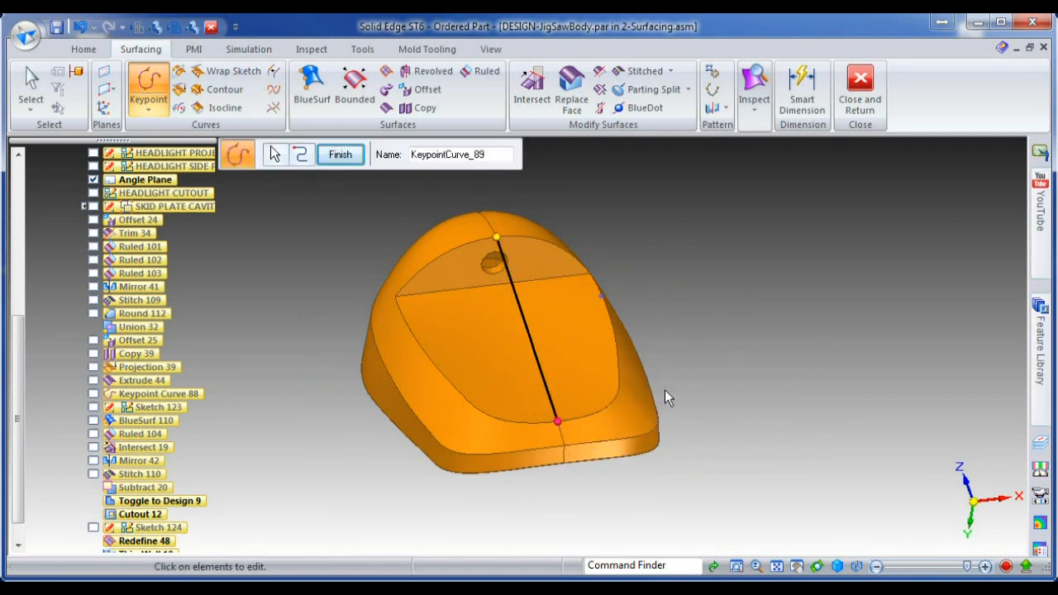
left_click(339, 155)
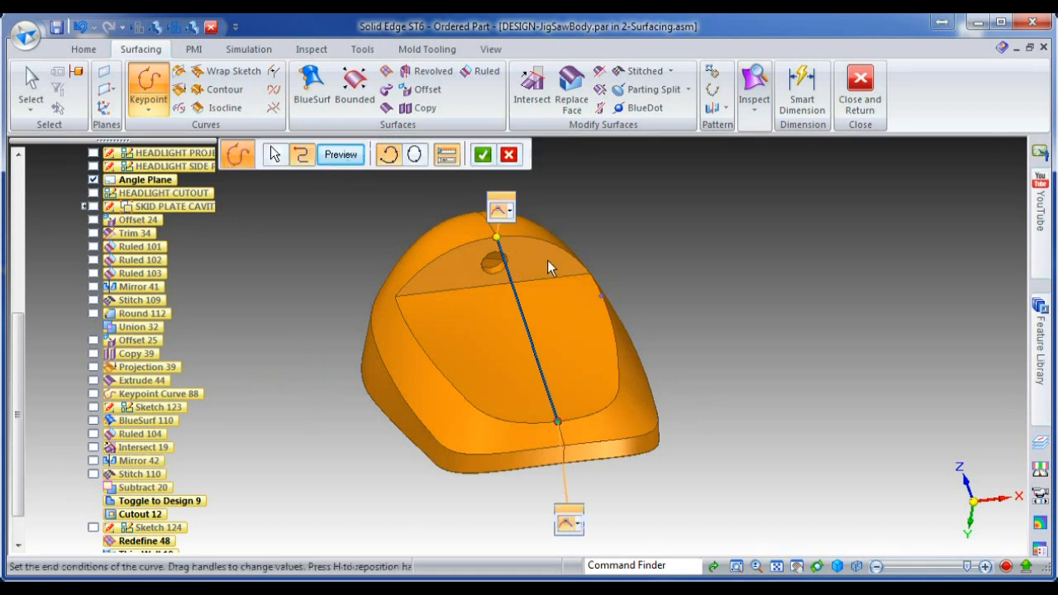
Make the curve Tangent Continuous at its upper end and Normal to Face at its front end, with a front magnitude of about -0.016.
left_click(509, 211)
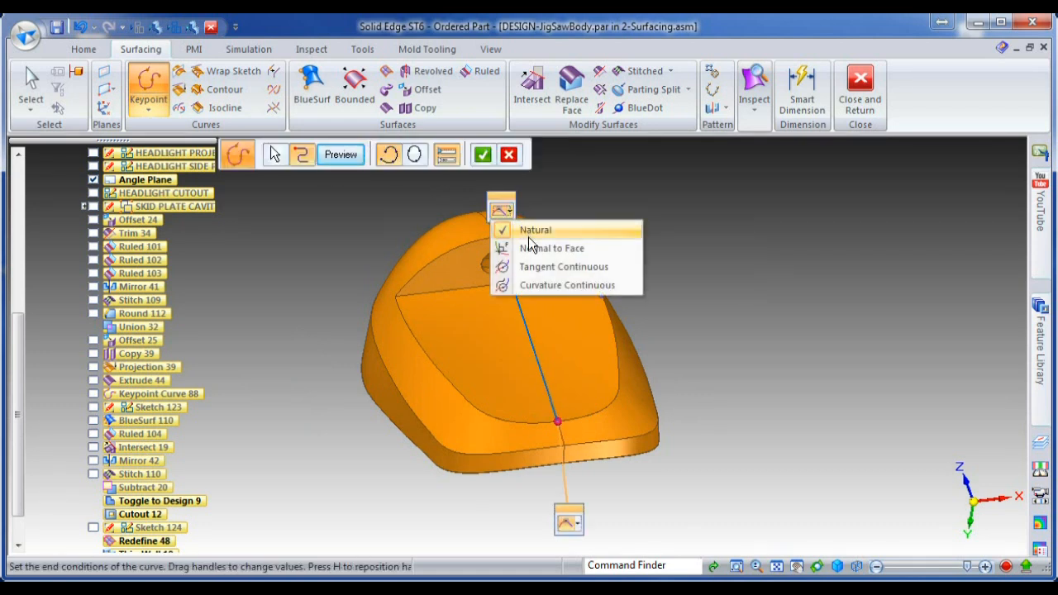
left_click(541, 273)
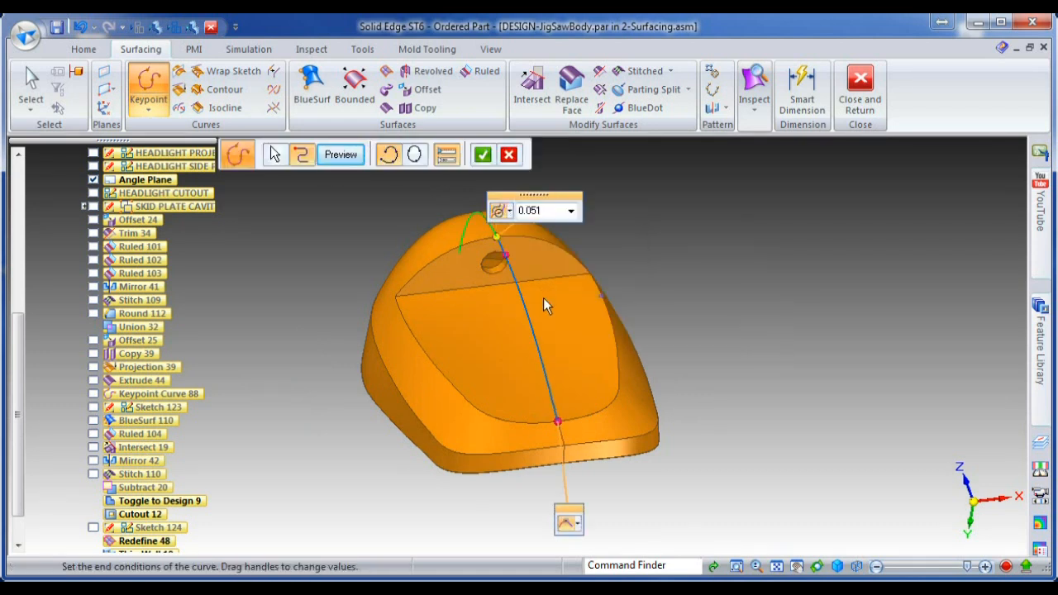
left_click(578, 524)
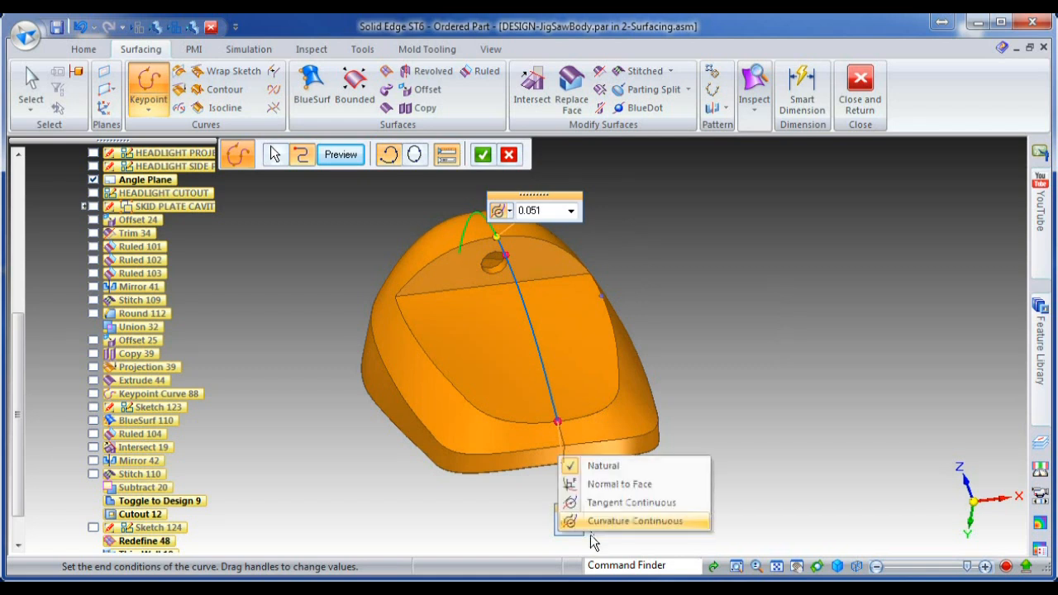
left_click(611, 483)
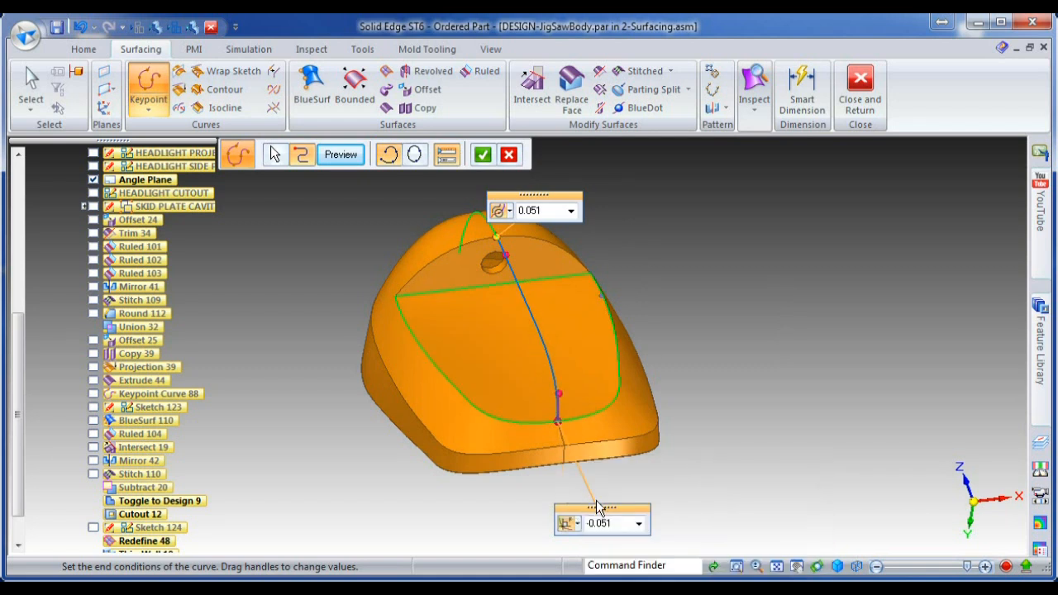
middle_click_drag(556, 489, 721, 439)
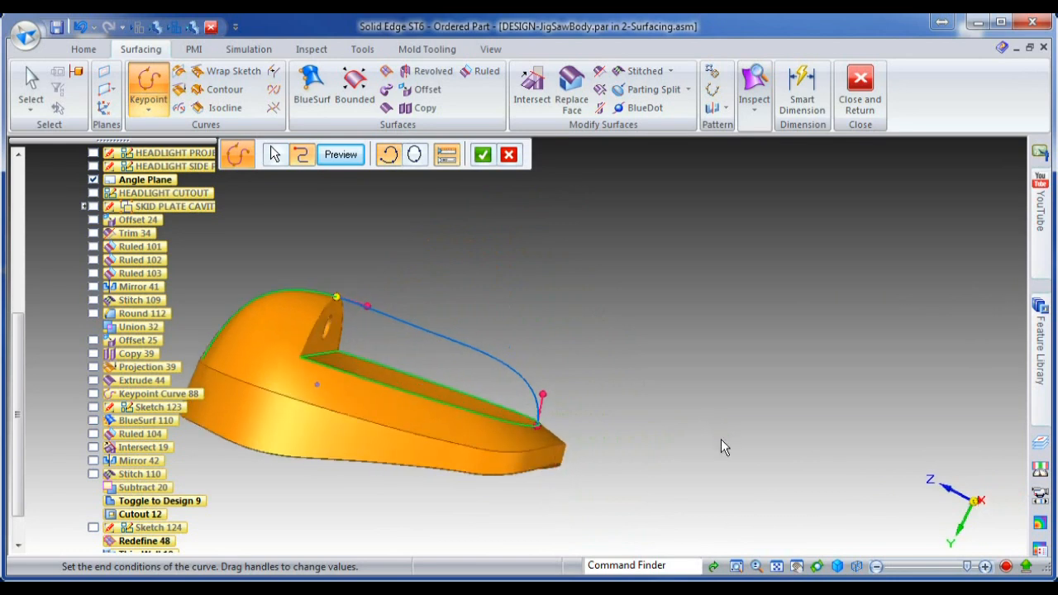
left_click_drag(551, 400, 552, 435)
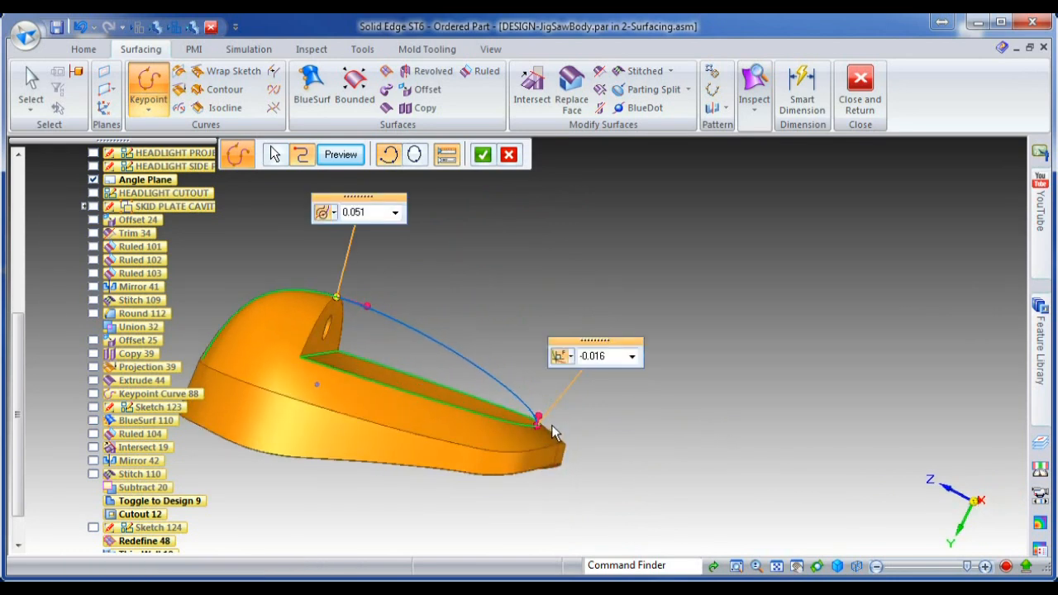
right_click(637, 310)
Start a BlueSurf with the recess's rim edges as one cross section and the upright face's arc as the other.
scroll(678, 316, "down", 3)
middle_click_drag(670, 320, 481, 281)
left_click(319, 90)
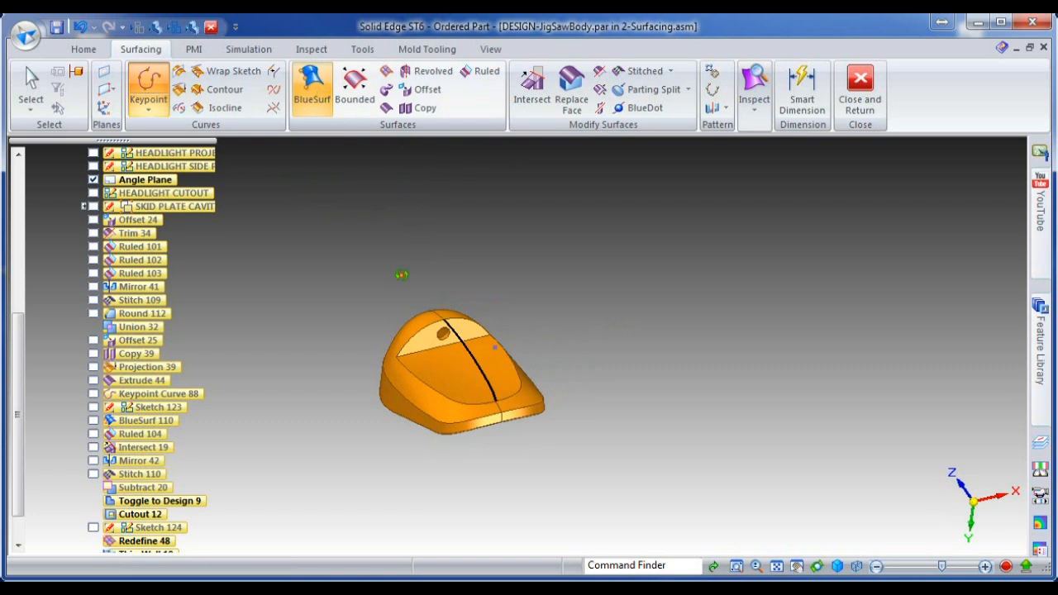
left_click(412, 371)
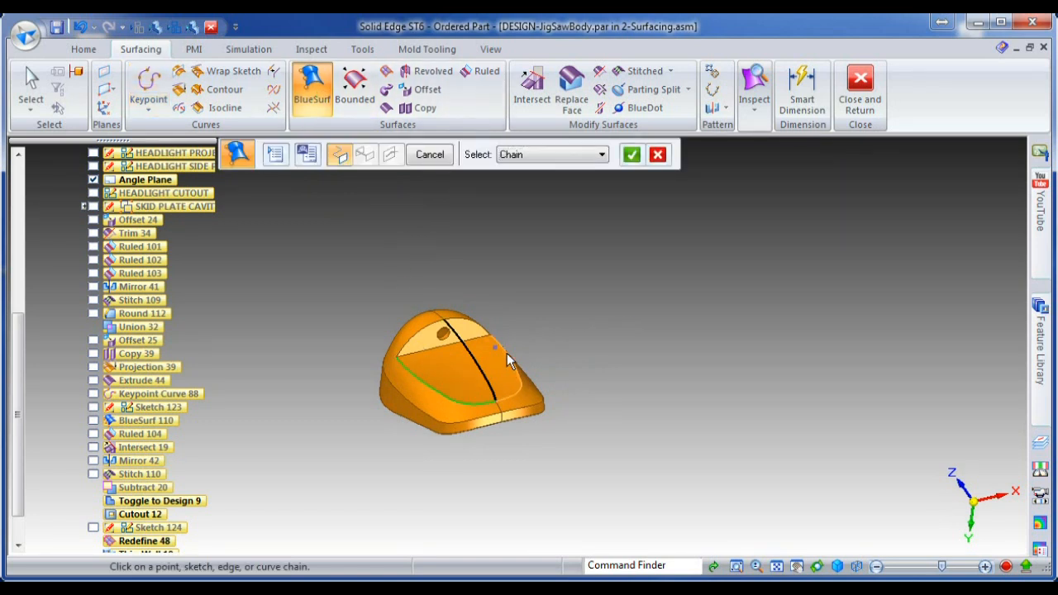
left_click(418, 348)
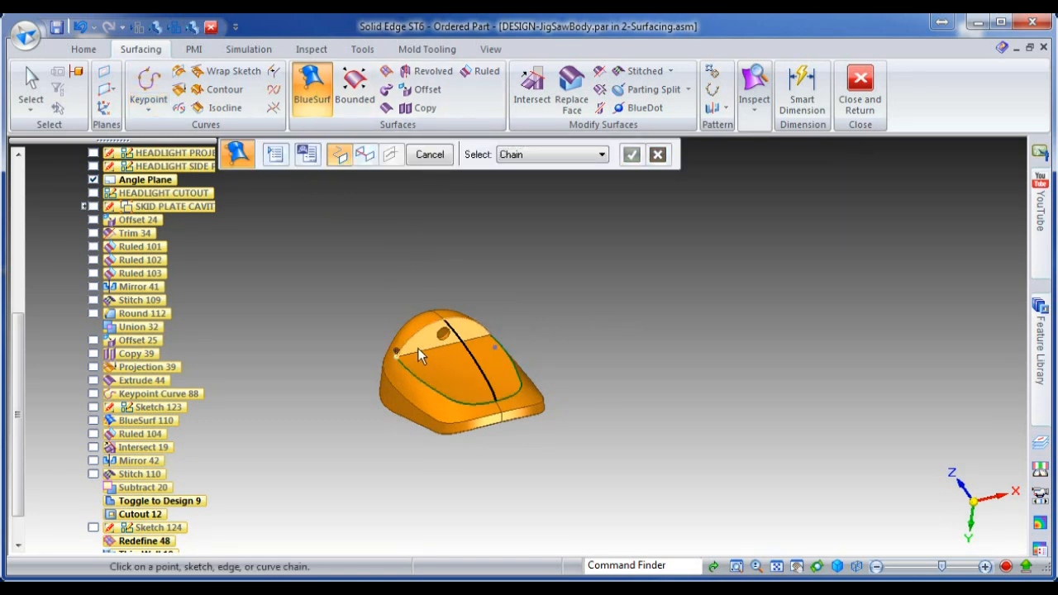
right_click(401, 311)
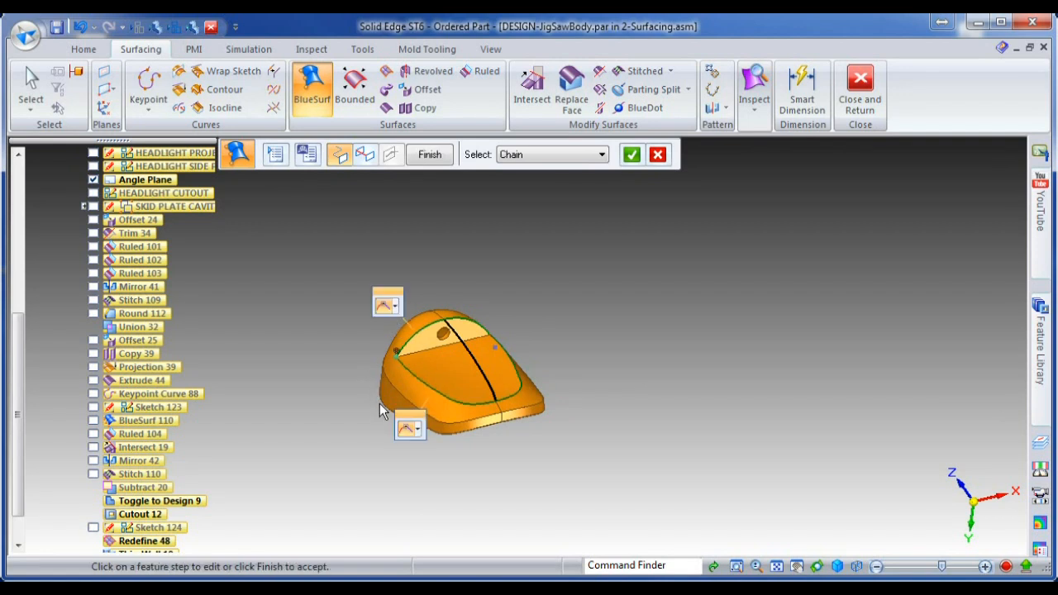
Try the Normal to Section and Parallel to Section conditions at the surface's arc end, then return it to Natural.
middle_click_drag(380, 408, 524, 368)
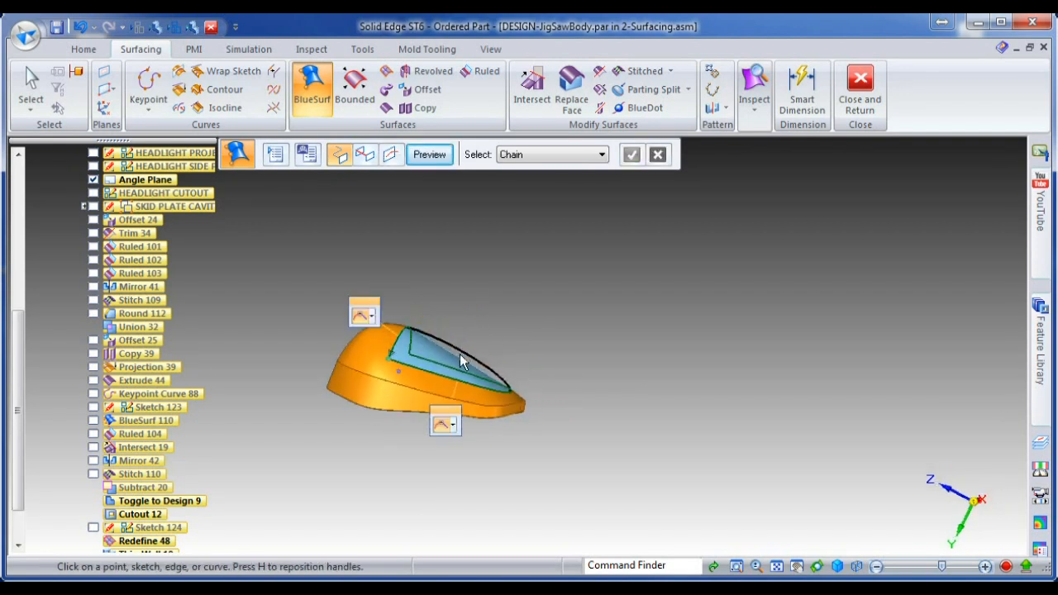
scroll(447, 342, "up", 3)
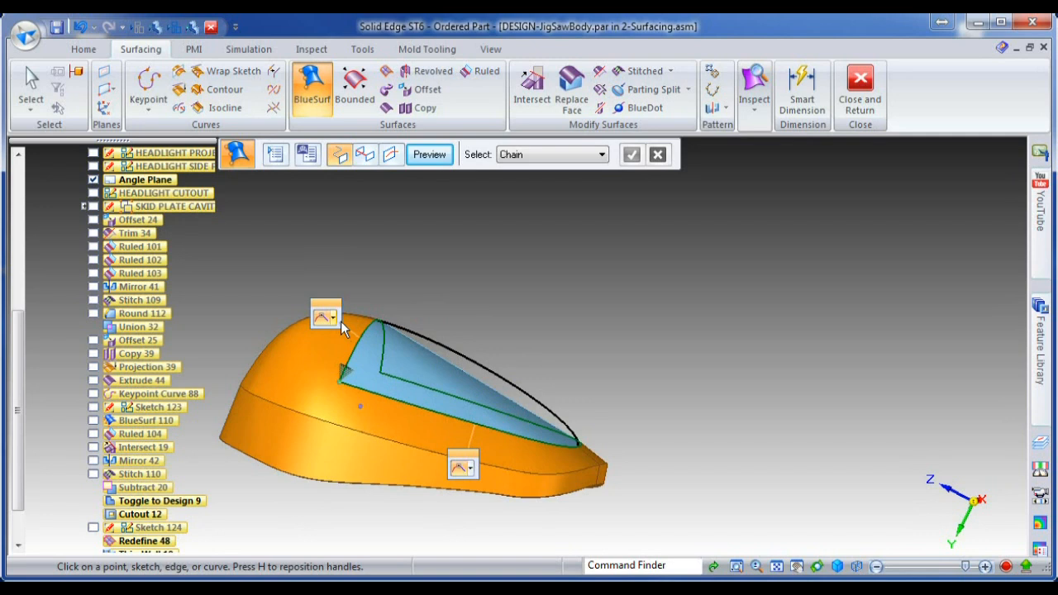
left_click(335, 319)
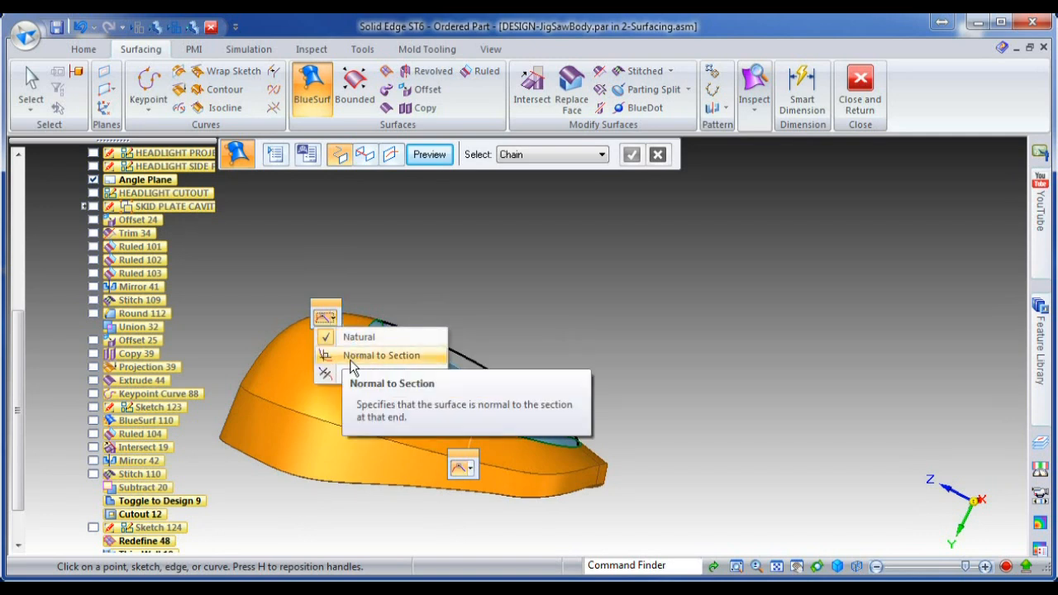
left_click(350, 359)
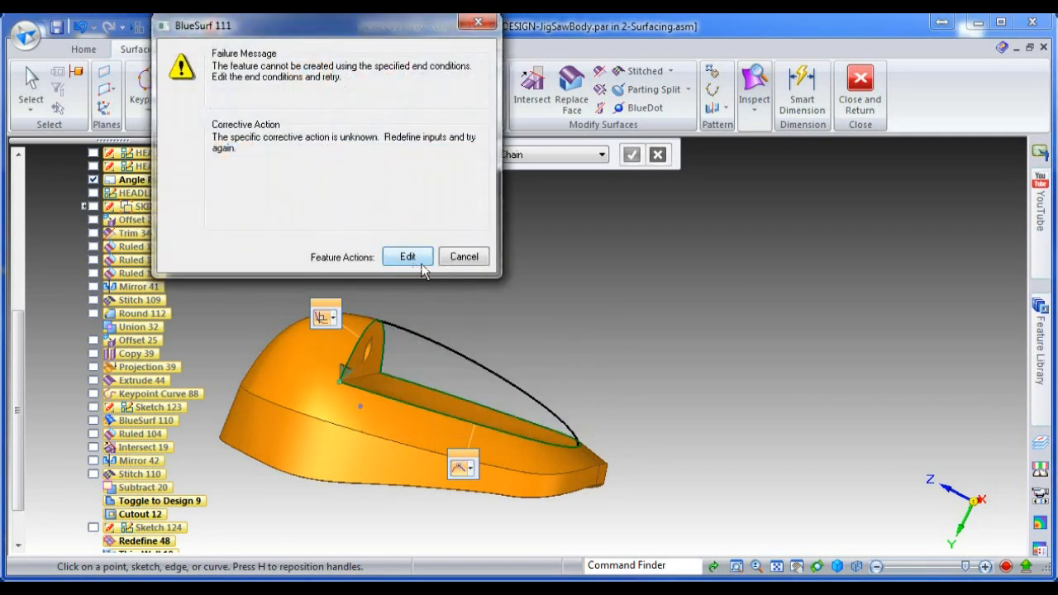
left_click(425, 266)
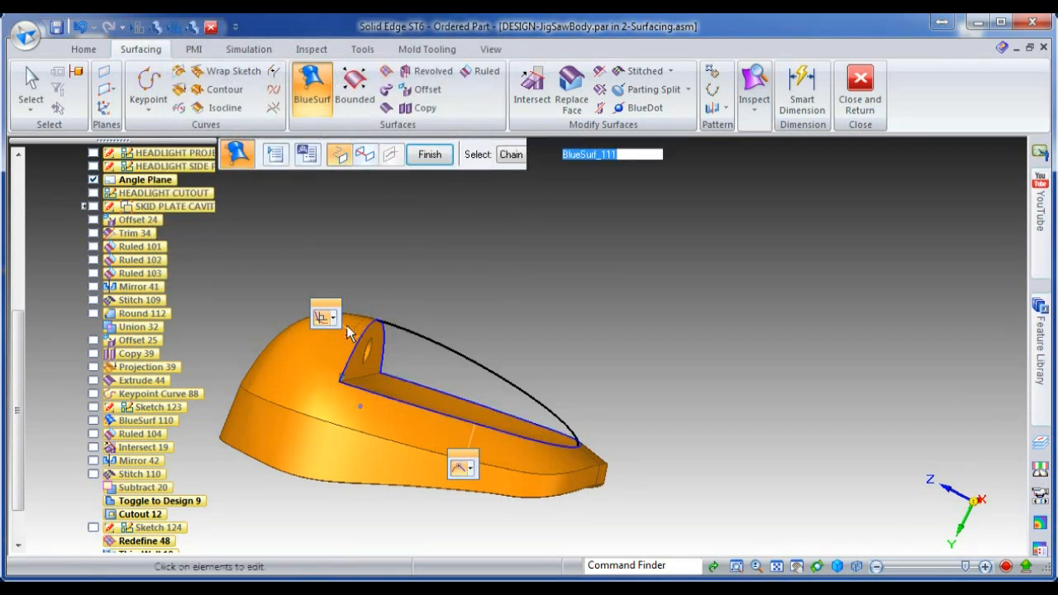
left_click(340, 325)
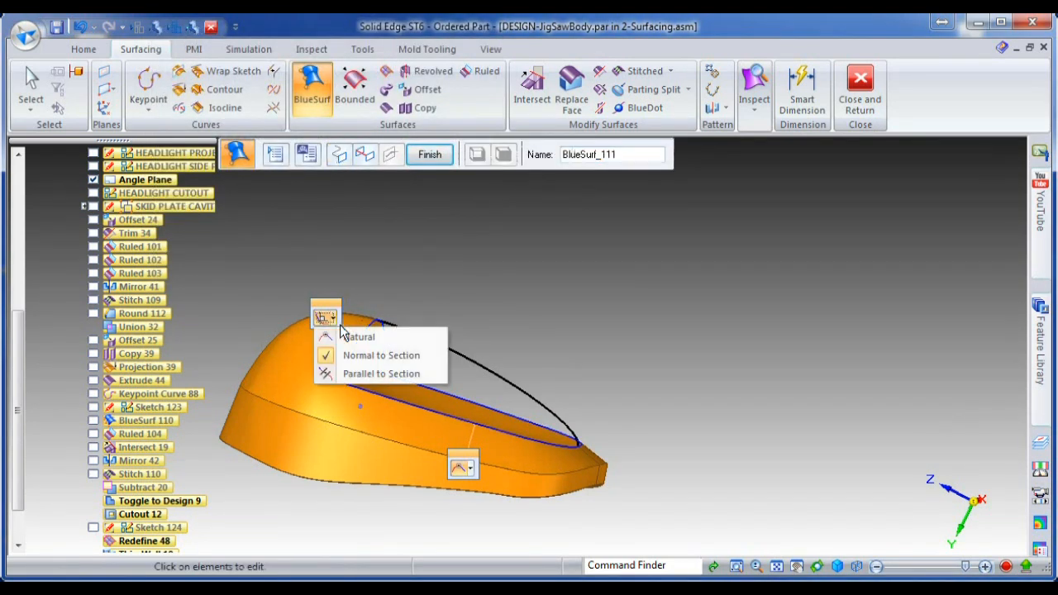
left_click(354, 374)
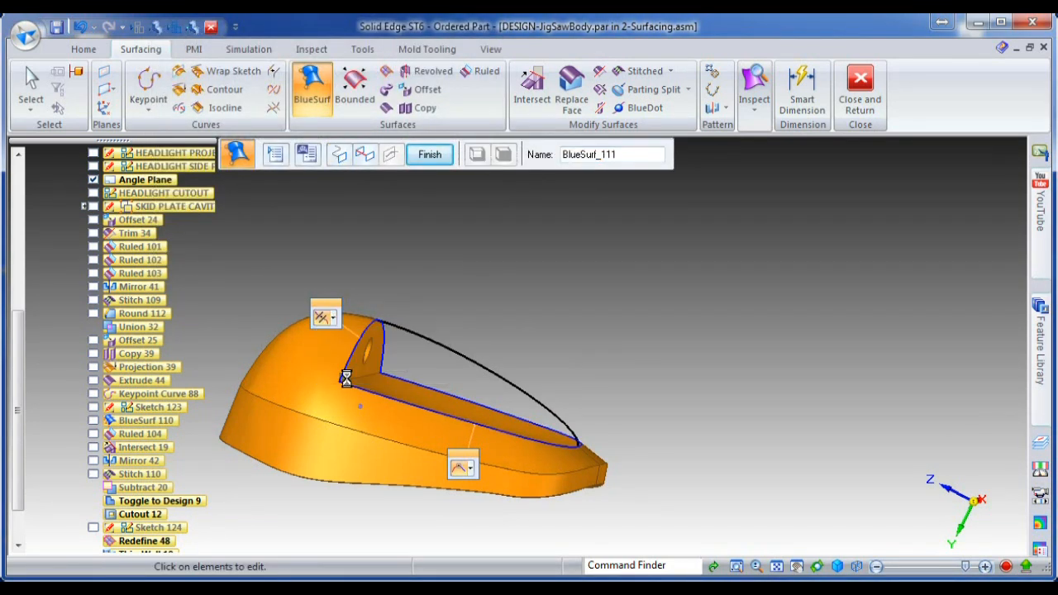
left_click(341, 322)
left_click(360, 336)
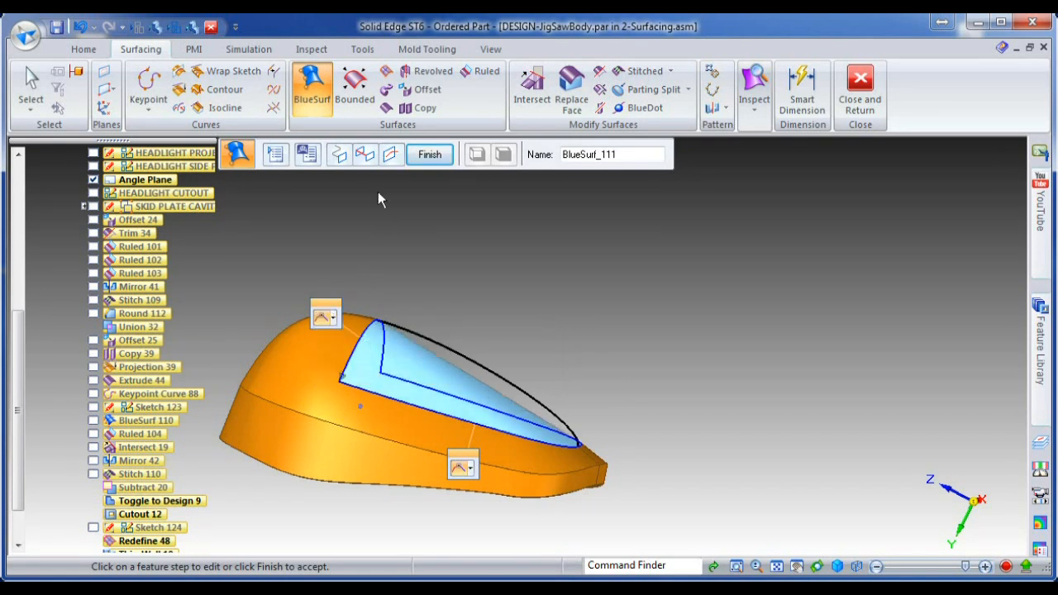
Add the keypoint curve over the recess as the BlueSurf's guide curve.
left_click(375, 162)
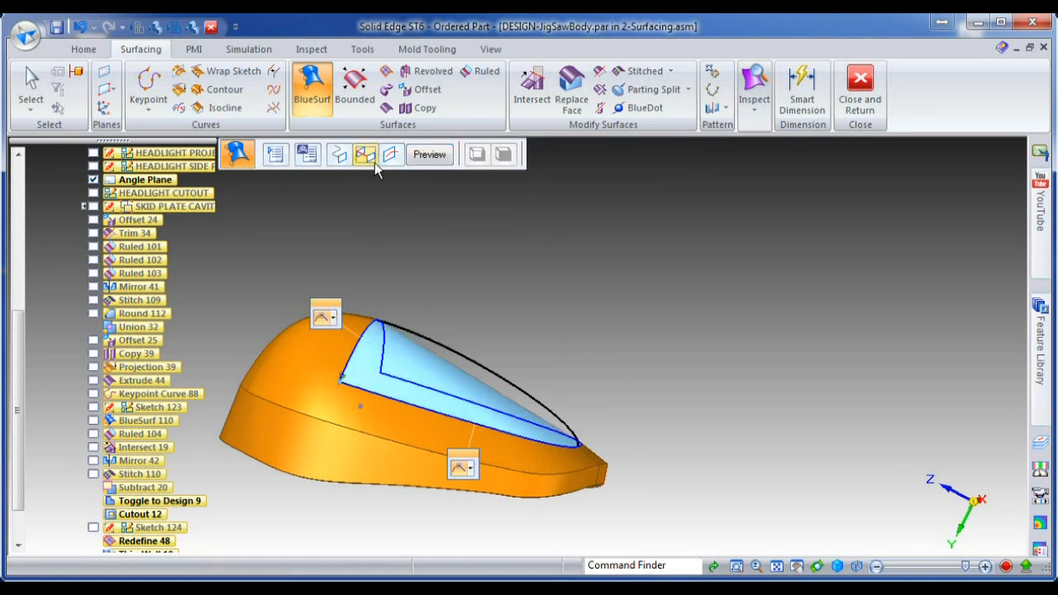
left_click(444, 351)
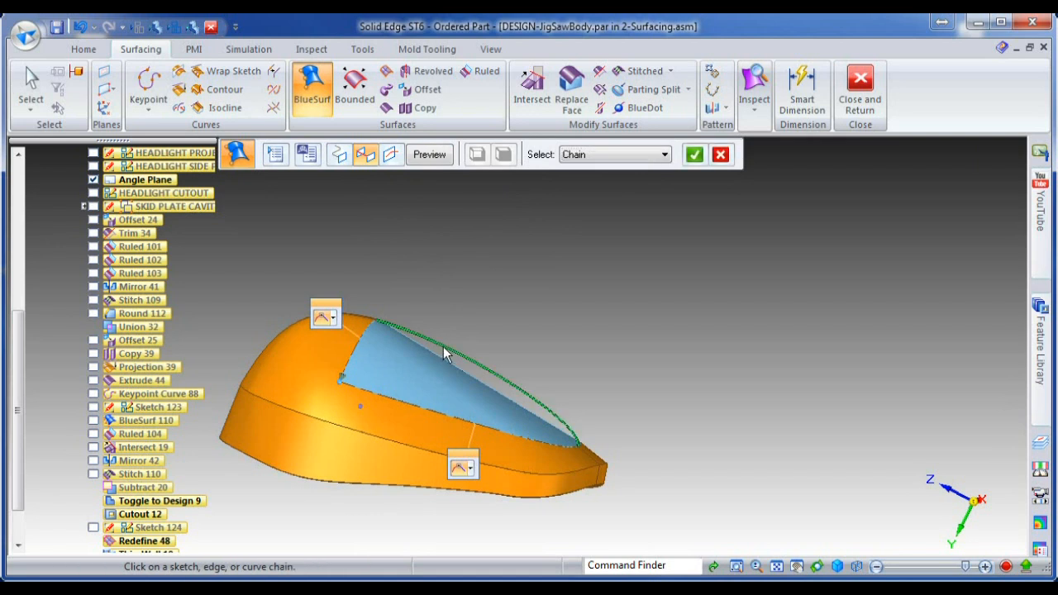
right_click(458, 314)
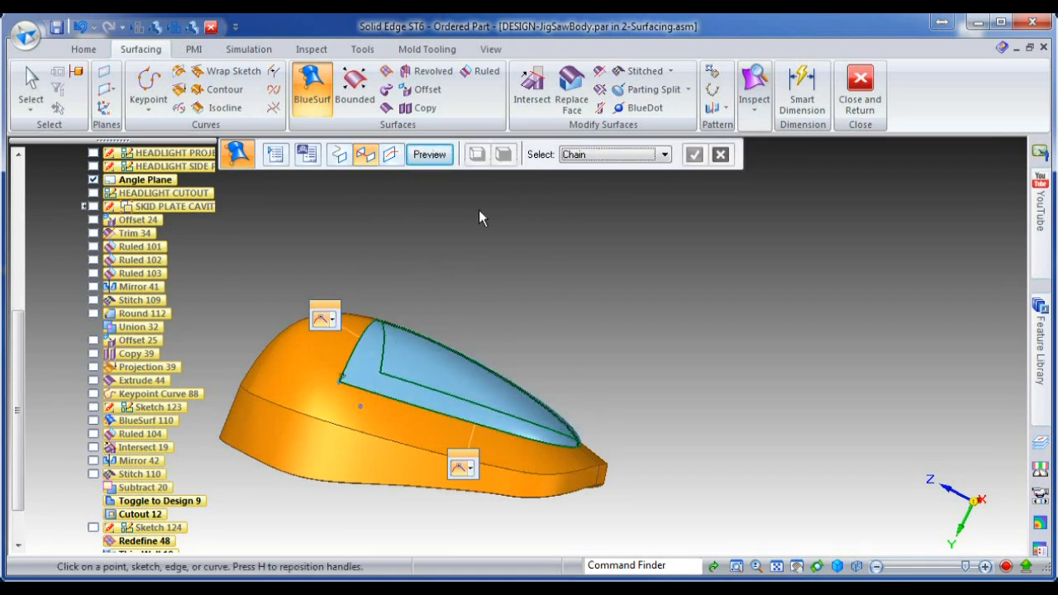
Set the surface's rim-edge section to Normal to Section and finish the BlueSurf.
left_click(477, 479)
left_click(490, 507)
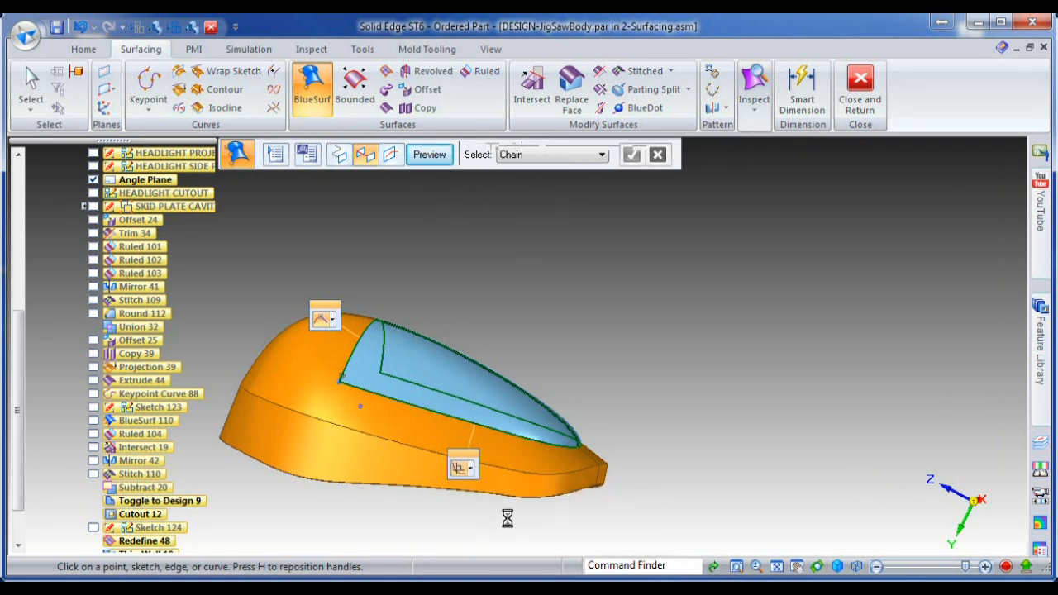
left_click(431, 156)
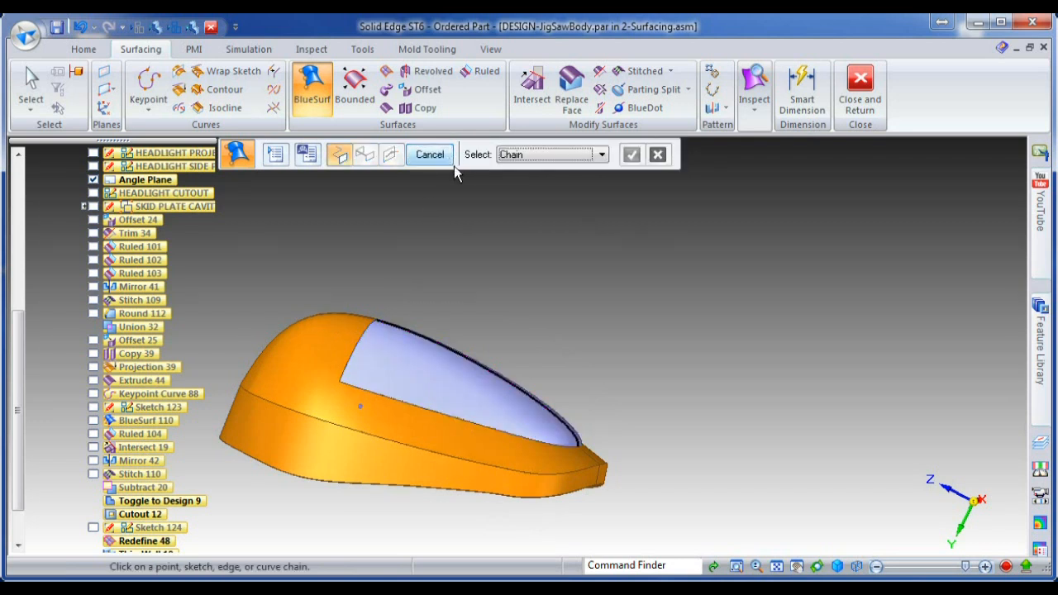
left_click(450, 157)
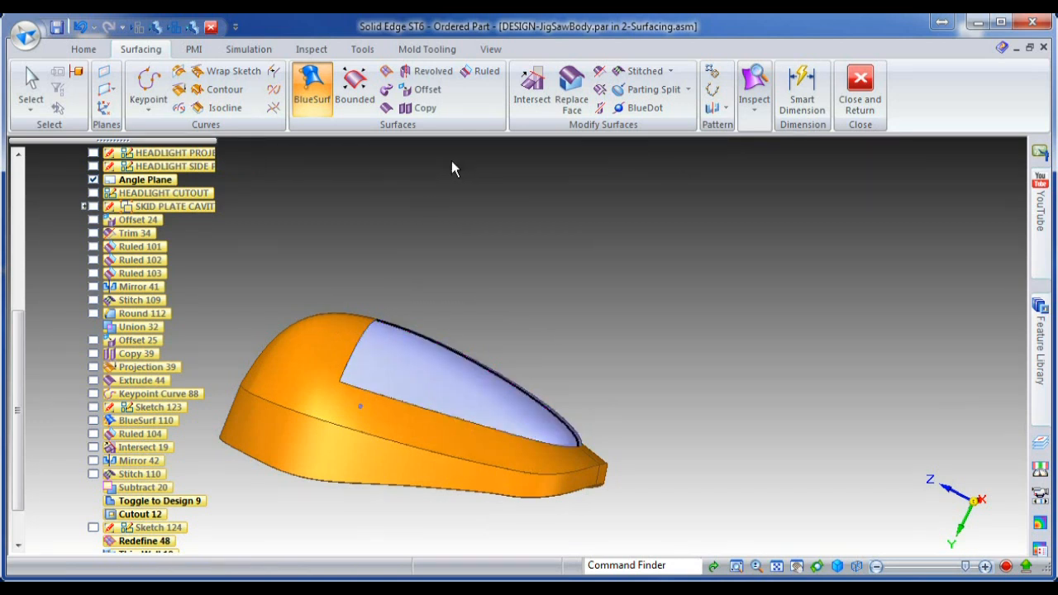
Add a new part body named Lens.
scroll(607, 252, "down", 4)
middle_click_drag(585, 262, 492, 272)
left_click(87, 49)
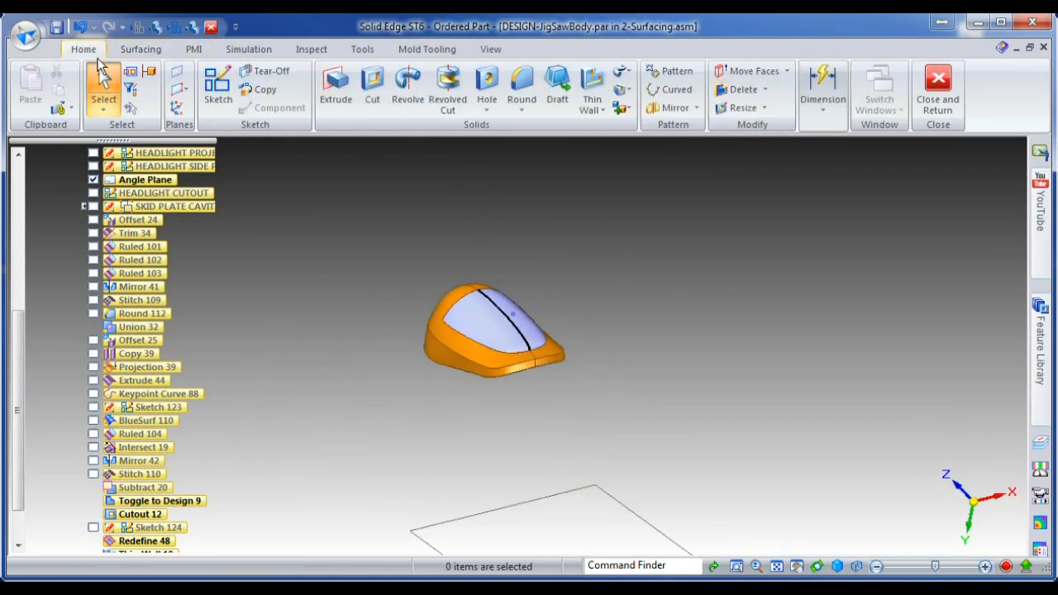
left_click(621, 108)
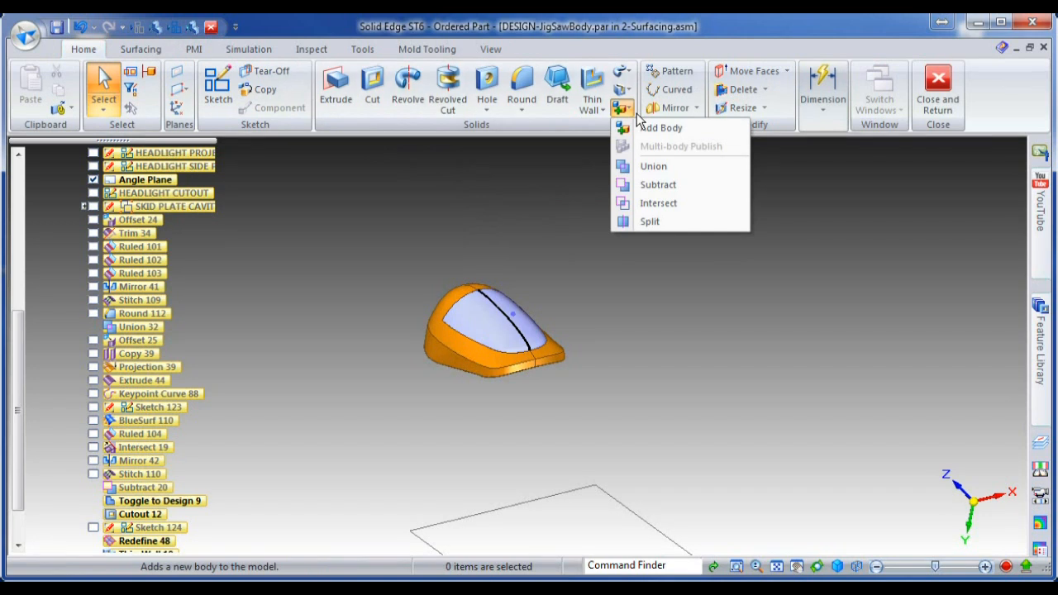
left_click(649, 134)
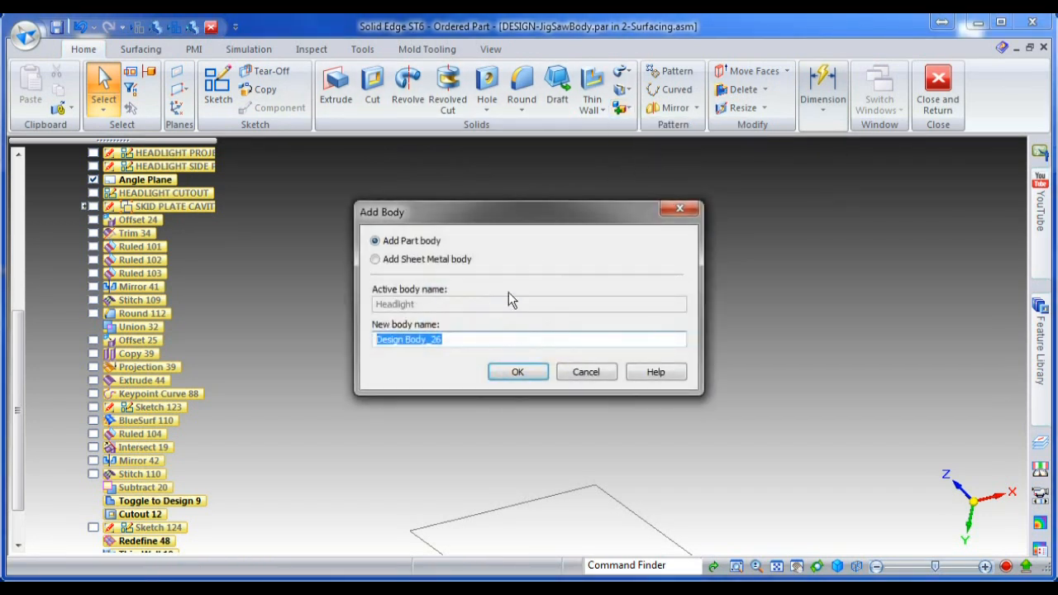
type("Lens")
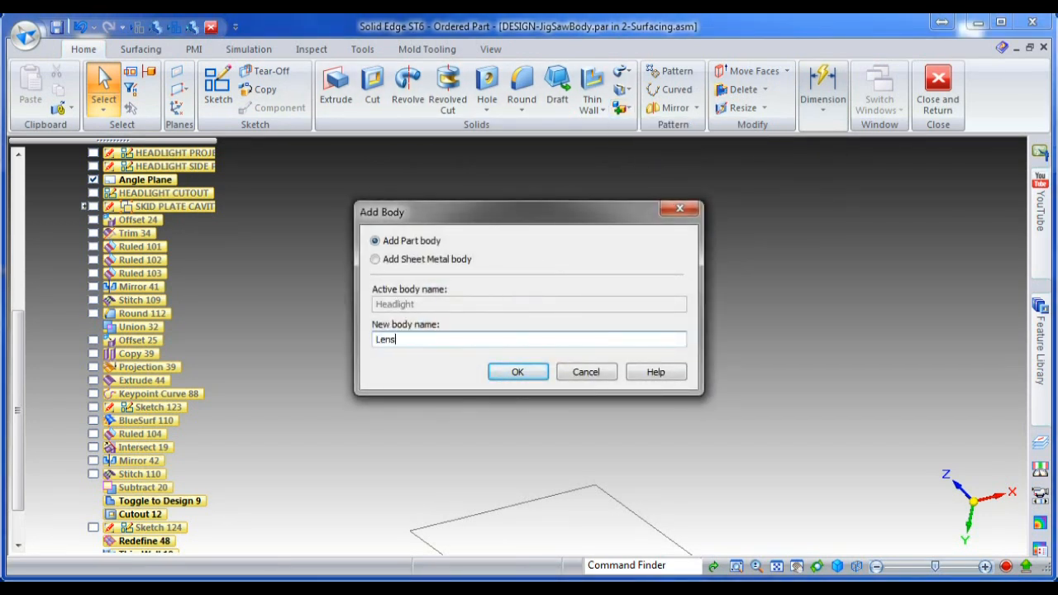
left_click(536, 373)
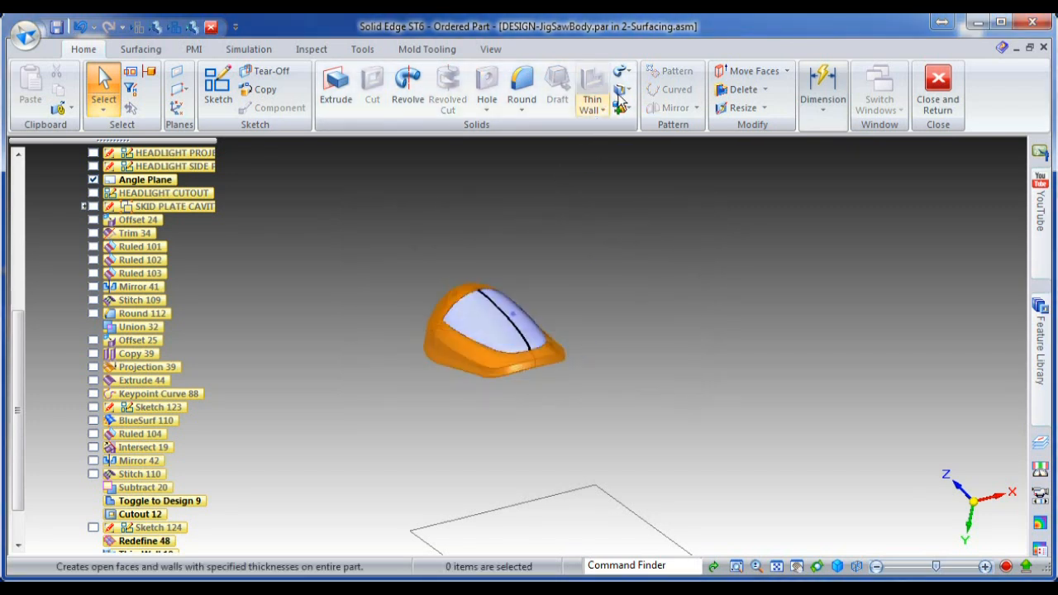
Thicken the curved lens surface 0.5 mm inward and finish the feature.
left_click(624, 72)
left_click(653, 165)
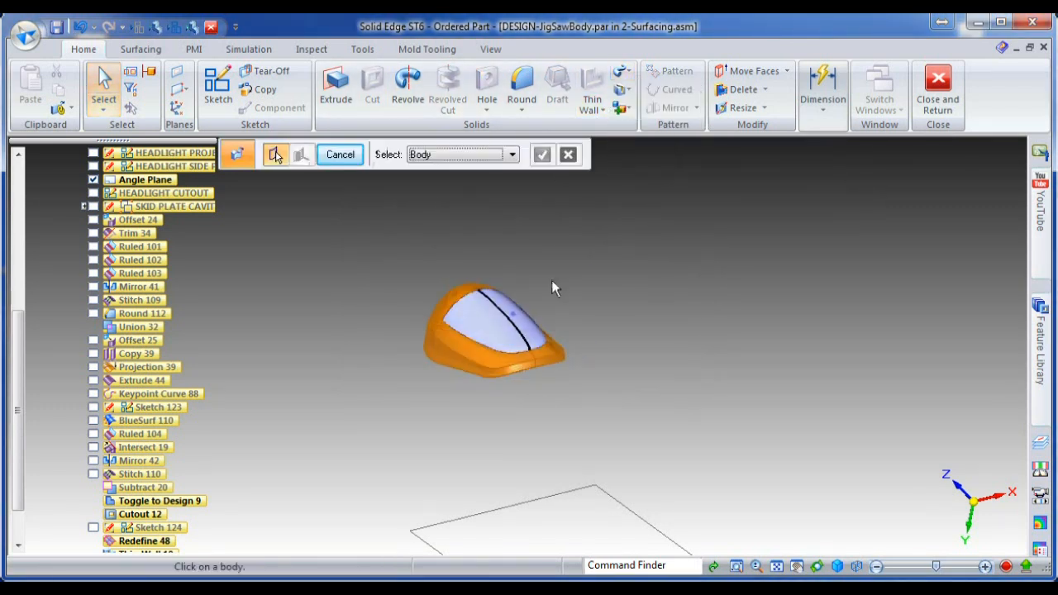
left_click(495, 320)
right_click(495, 320)
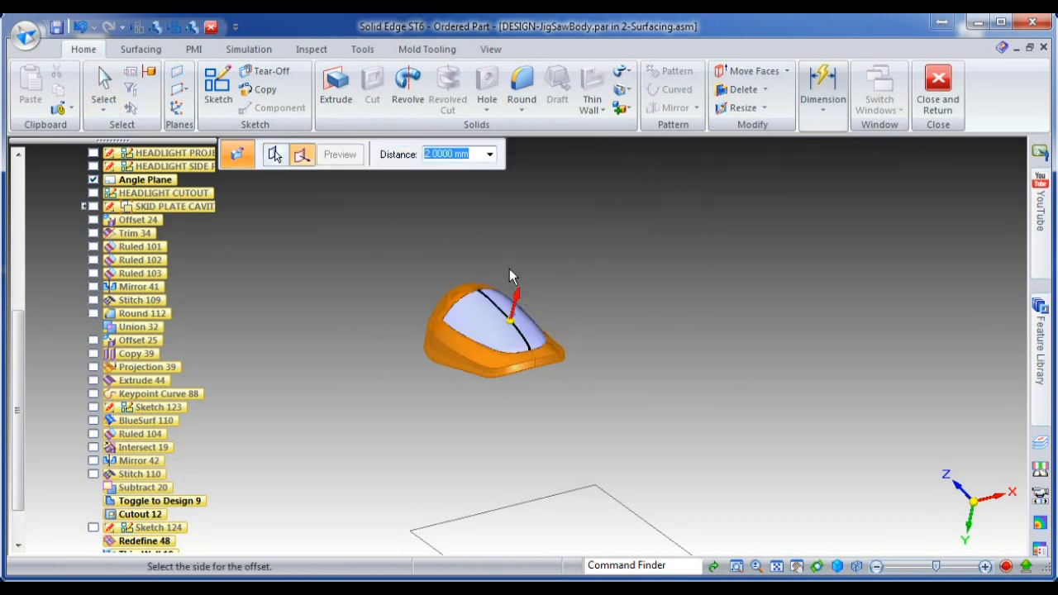
type("0.5")
key("Return")
left_click(465, 356)
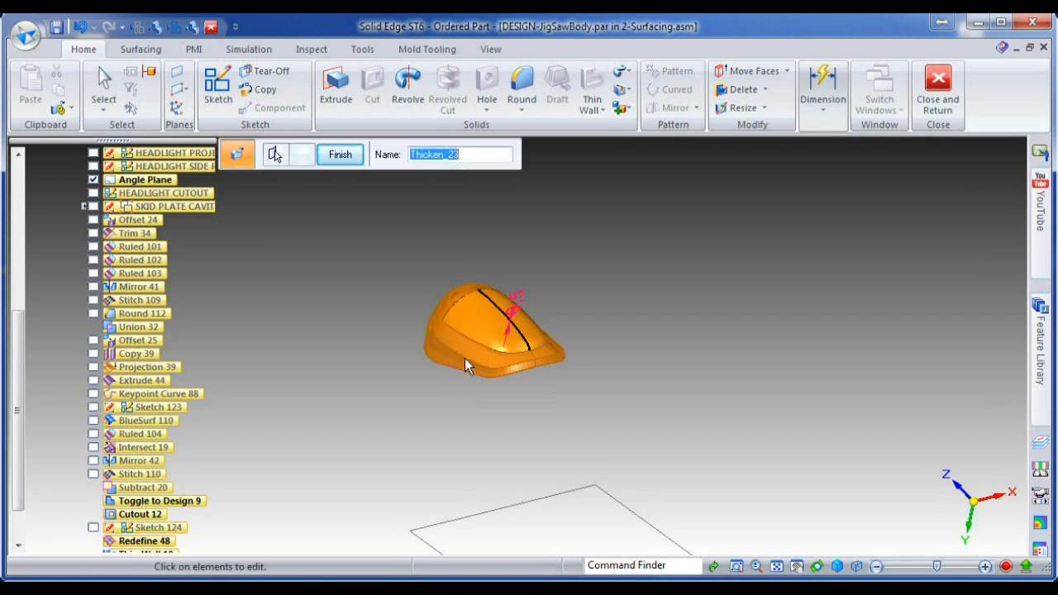
left_click(350, 165)
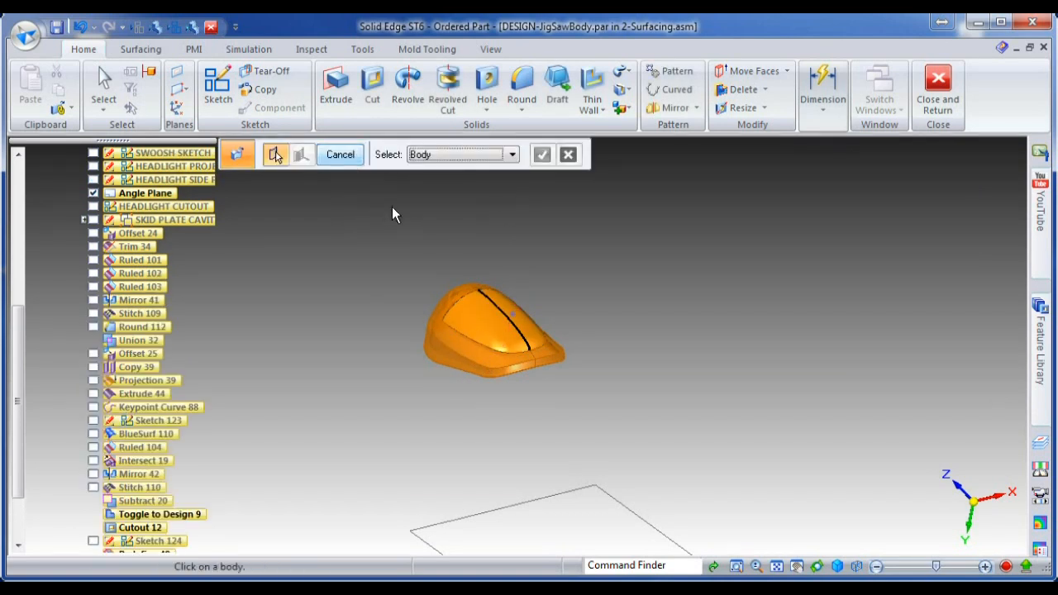
key("Escape")
Paint the lens body with the Glass style using Part Painter.
left_click(490, 48)
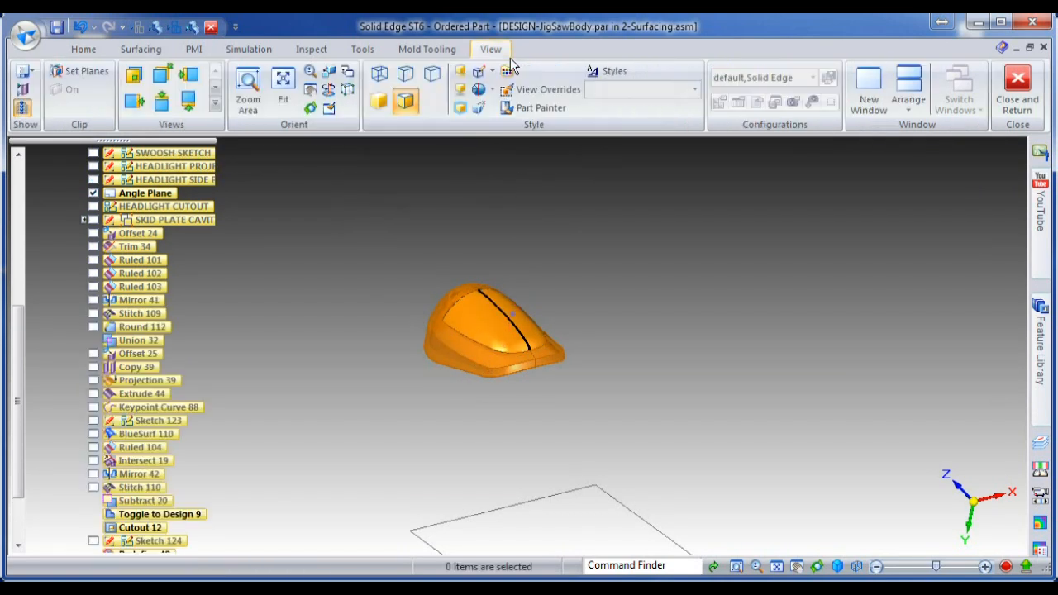
left_click(535, 107)
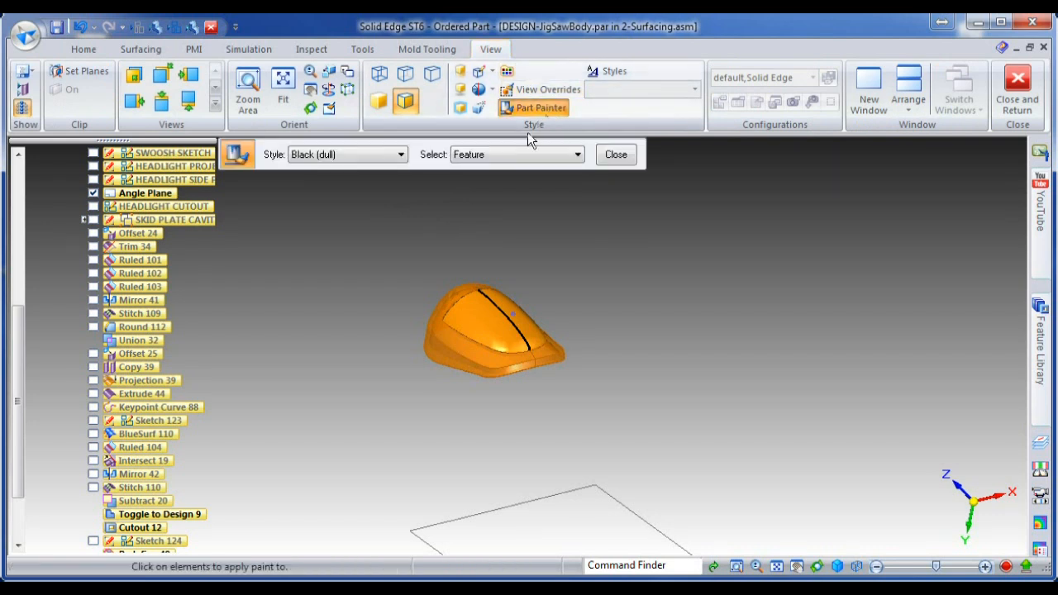
left_click(399, 154)
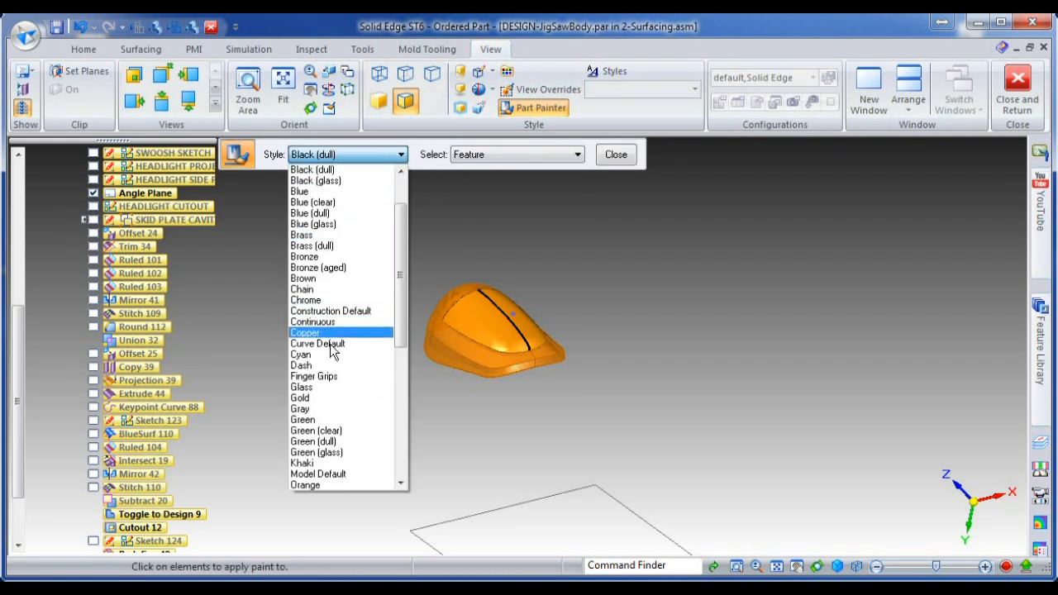
left_click(324, 386)
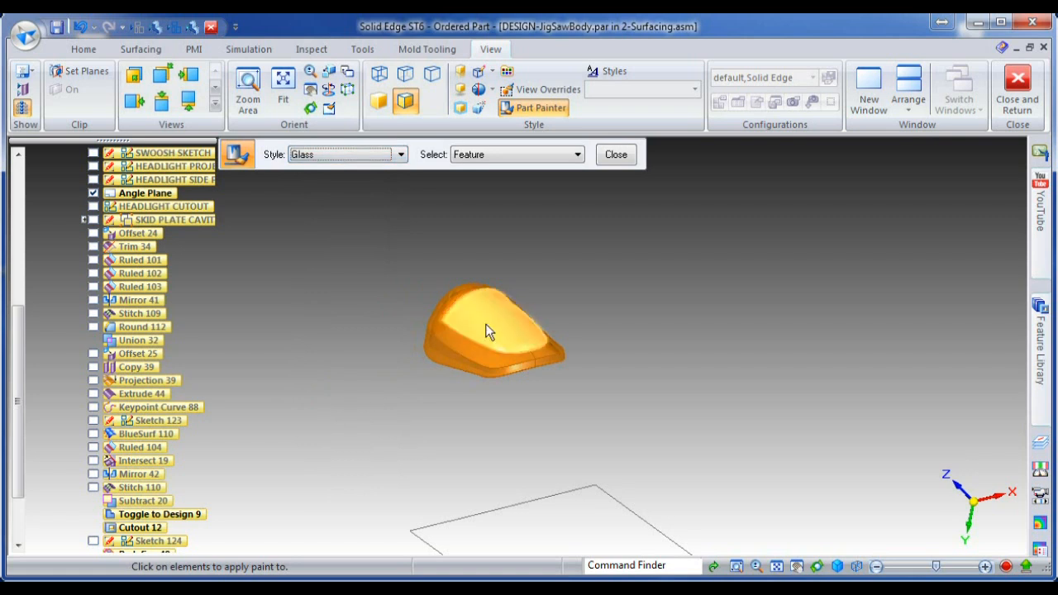
left_click(527, 157)
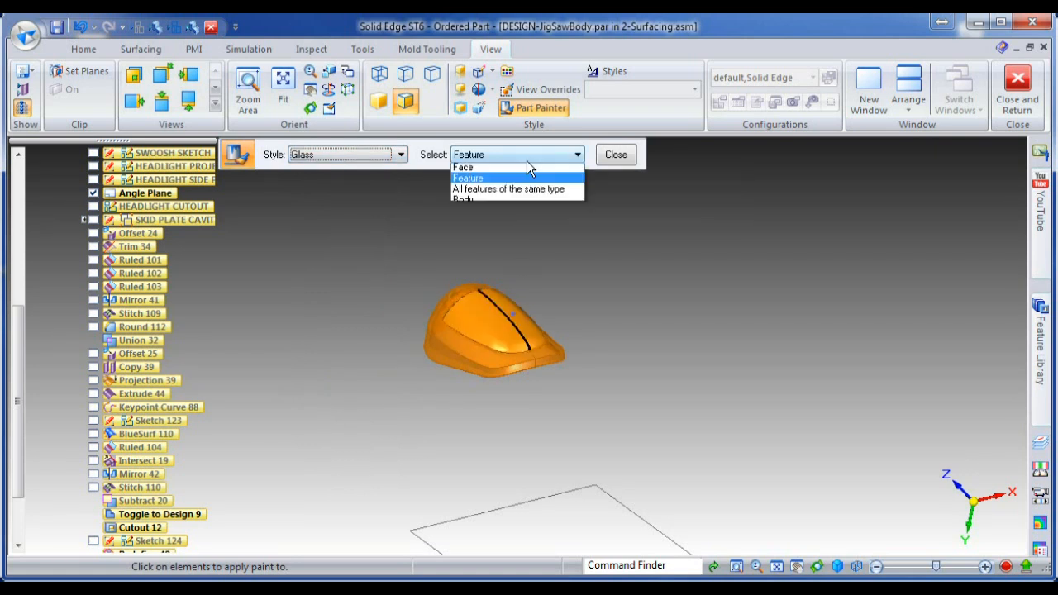
left_click(498, 216)
left_click(479, 319)
left_click(627, 156)
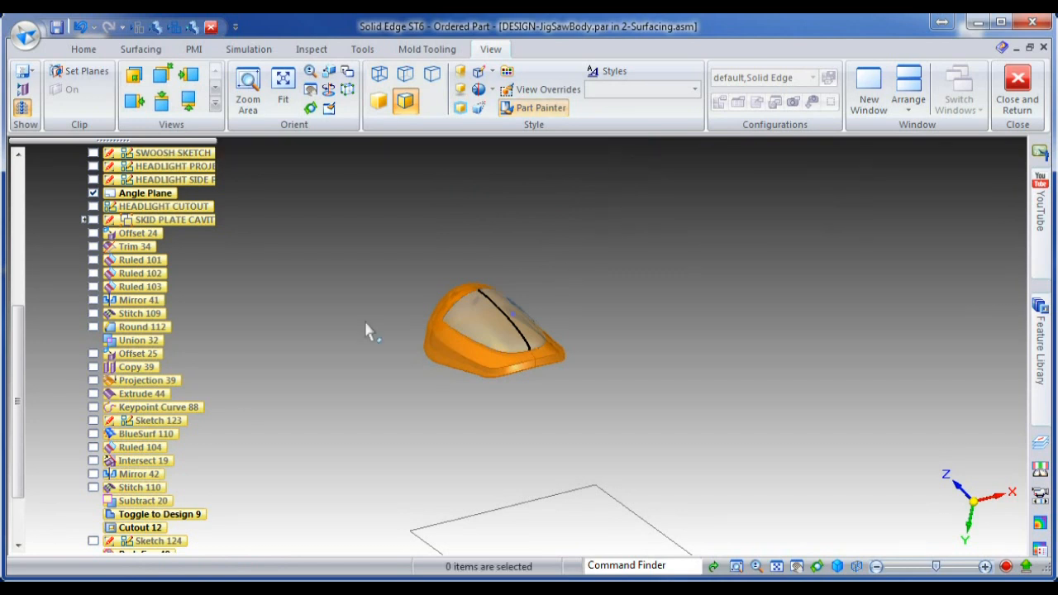
Hide the keypoint curve that runs over the lens.
scroll(27, 478, "down", 2)
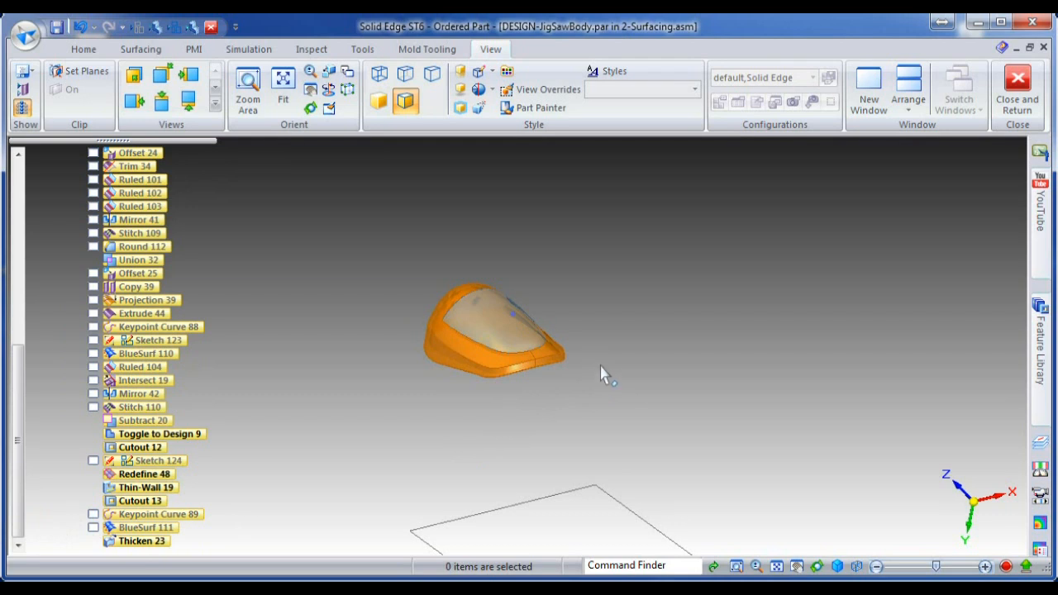
scroll(602, 370, "down", 3)
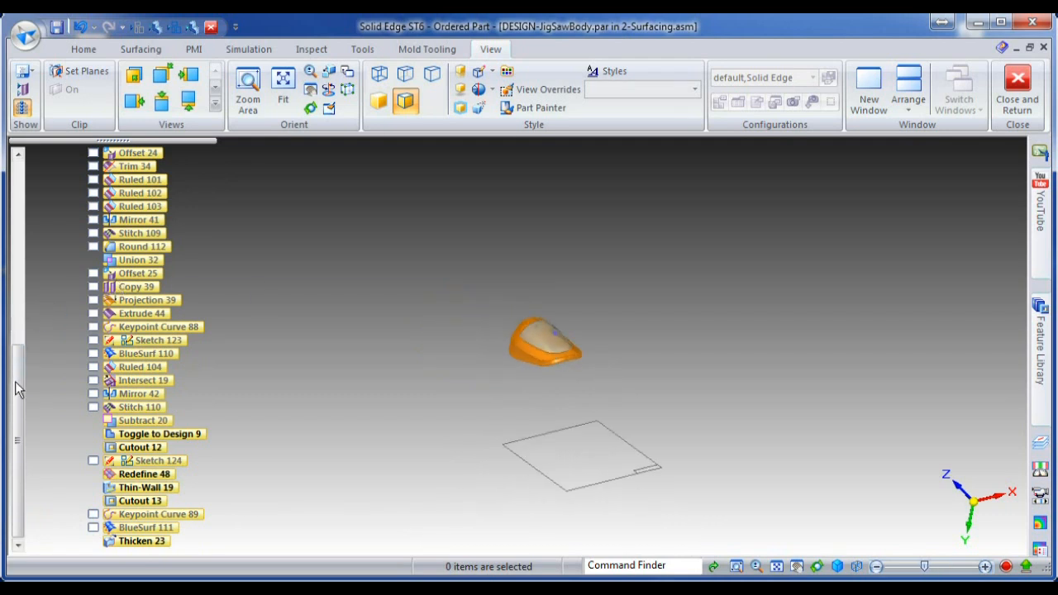
Show all design bodies and unite the headlight body with the main jigsaw body using a Union.
left_click(193, 28)
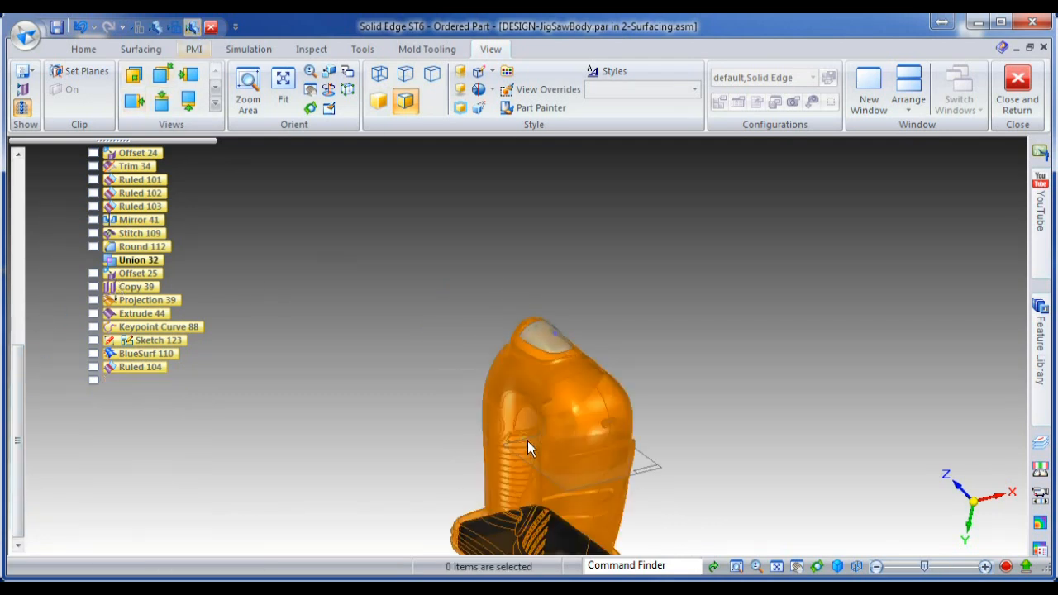
left_click(83, 49)
left_click(621, 108)
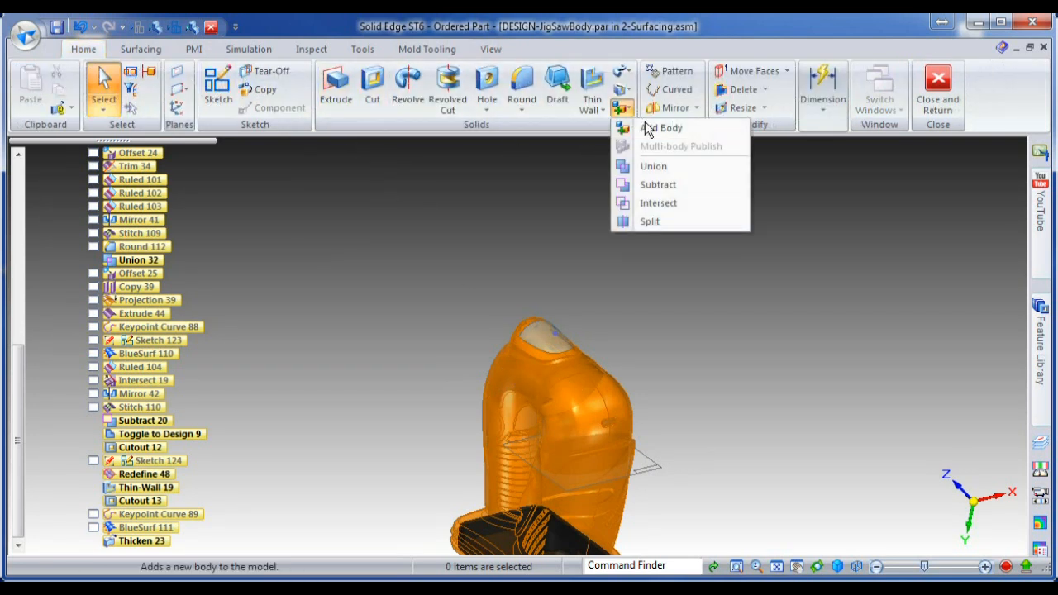
left_click(649, 171)
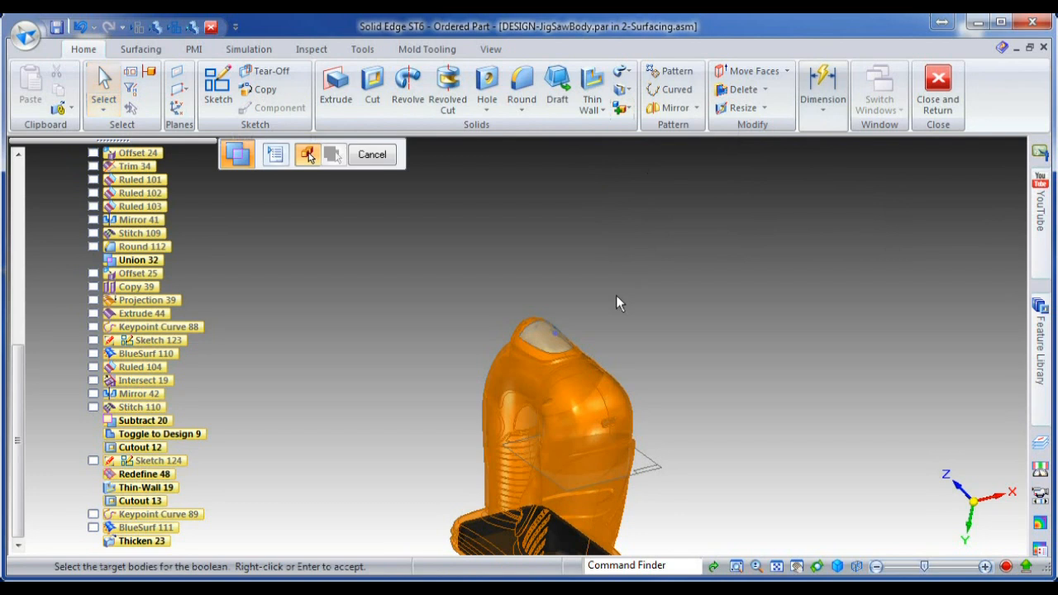
left_click(515, 380)
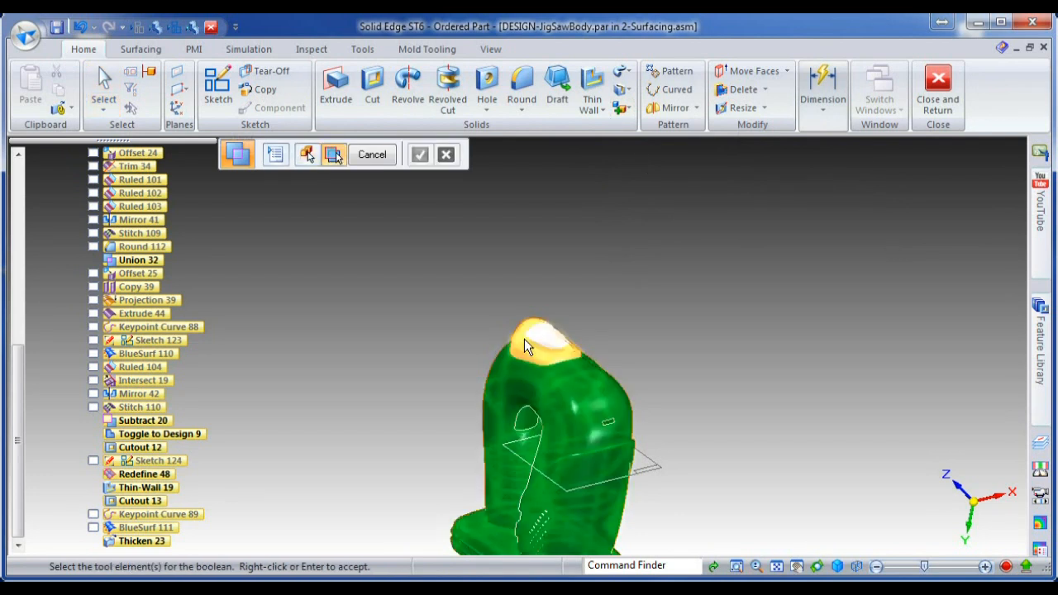
left_click(523, 339)
right_click(497, 330)
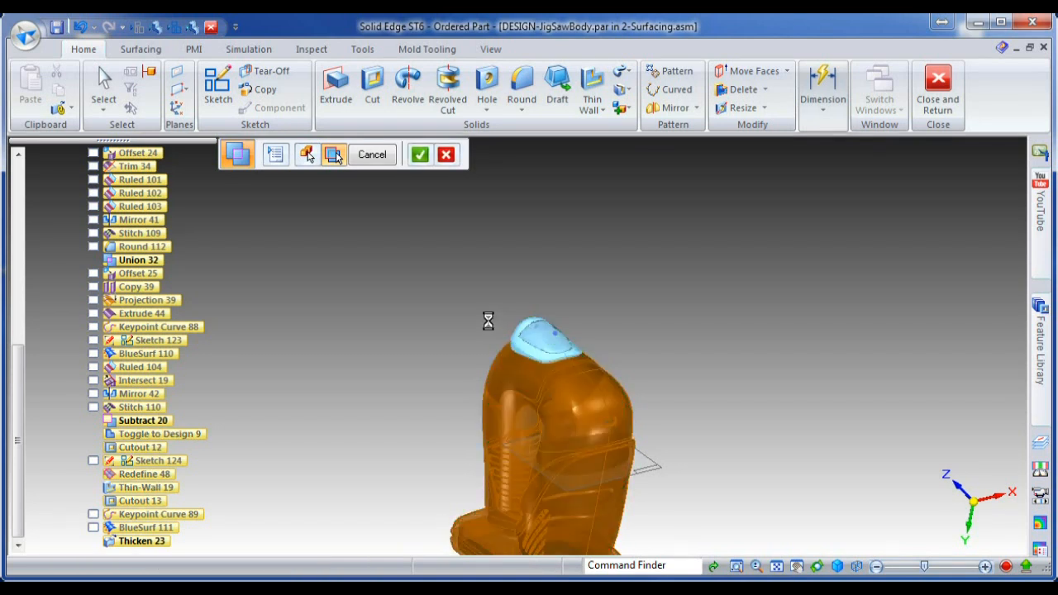
scroll(539, 372, "up", 3)
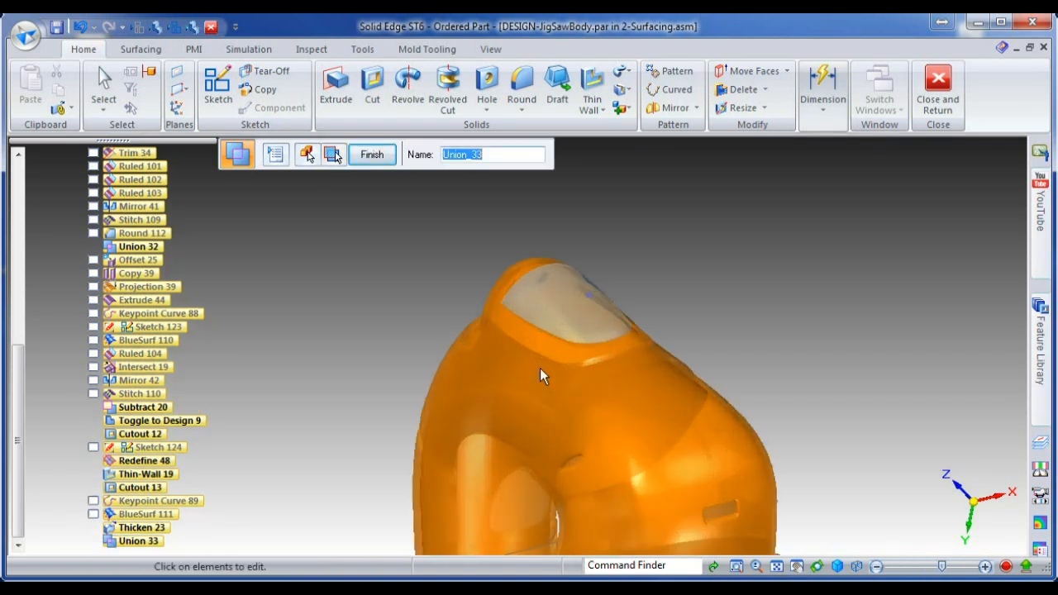
scroll(539, 376, "up", 2)
Leave the Union command and make JIG SAW BODY the active design body.
left_click_drag(18, 372, 18, 192)
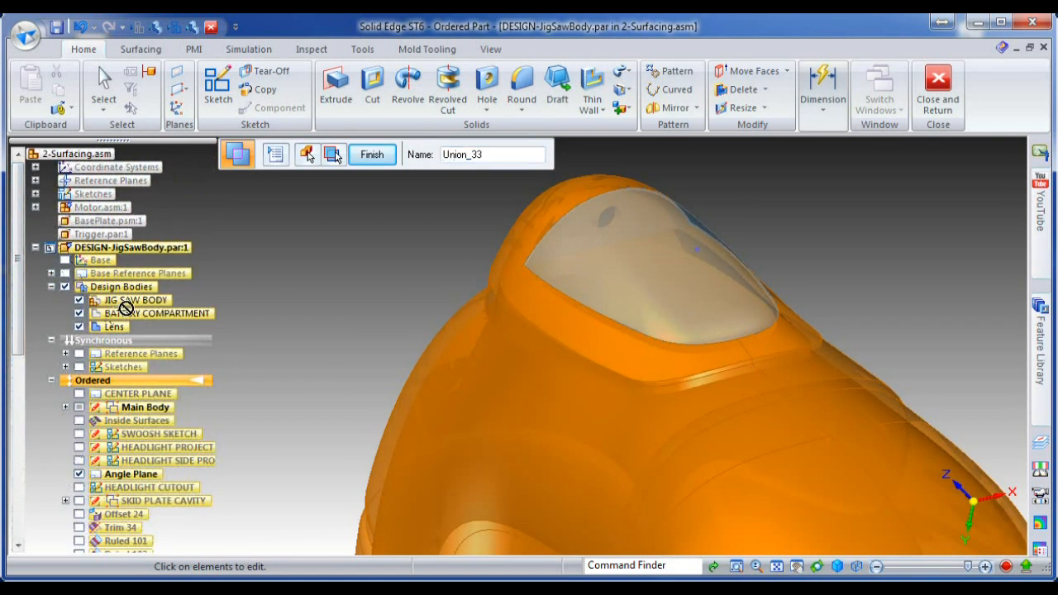
key("Escape")
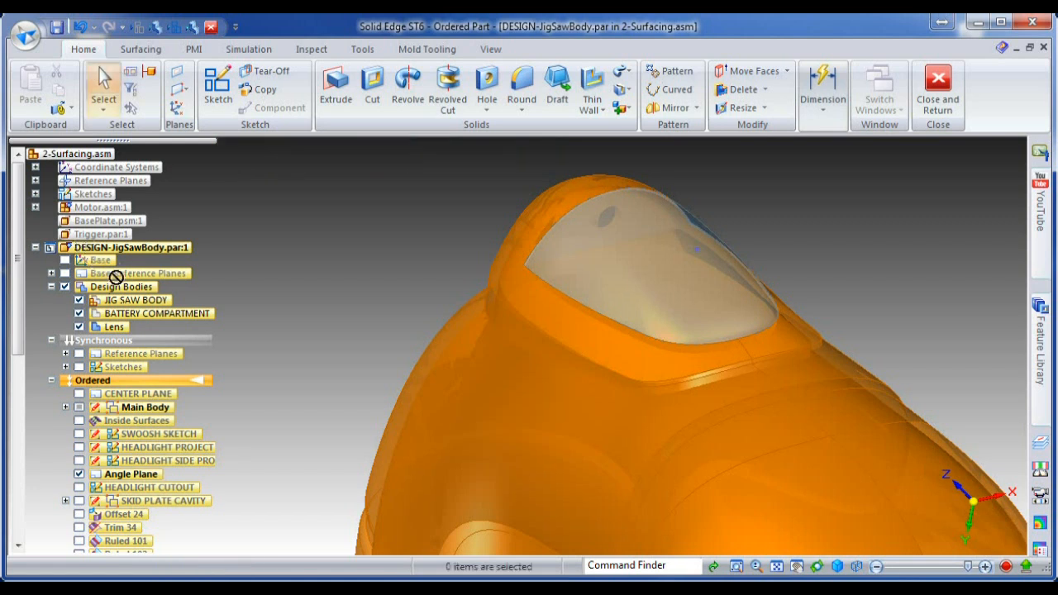
left_click(222, 317)
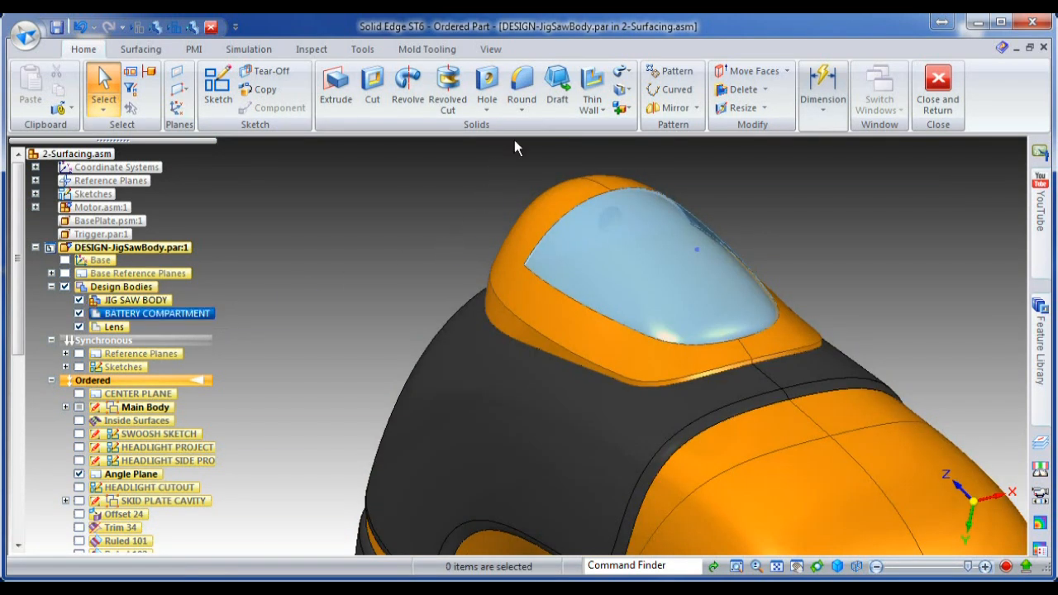
Round the edge chain along the headlight housing's lower outer rim with a 2 mm radius.
left_click(521, 87)
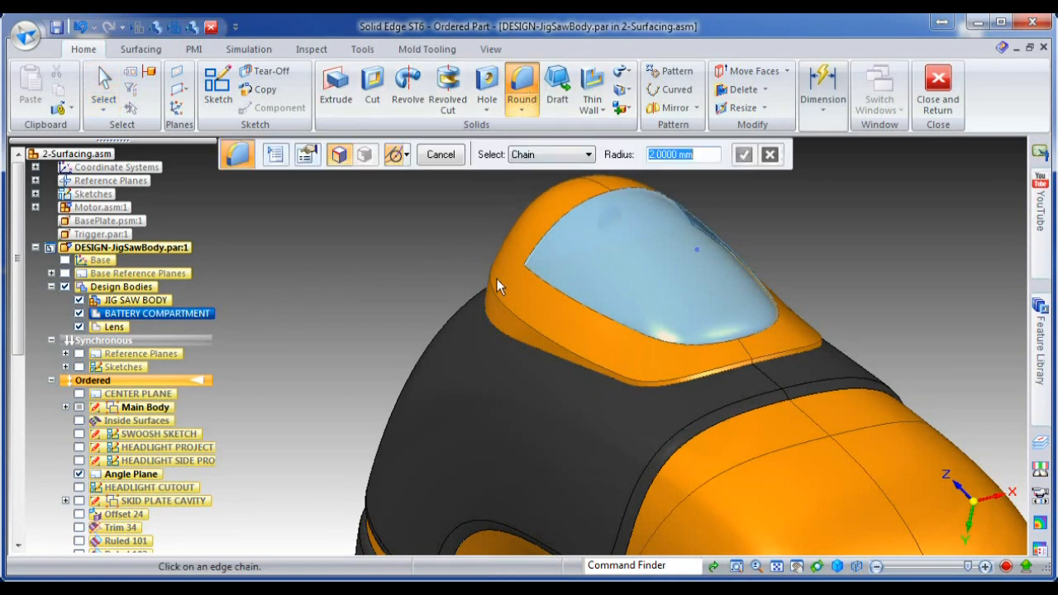
left_click(510, 308)
key("Return")
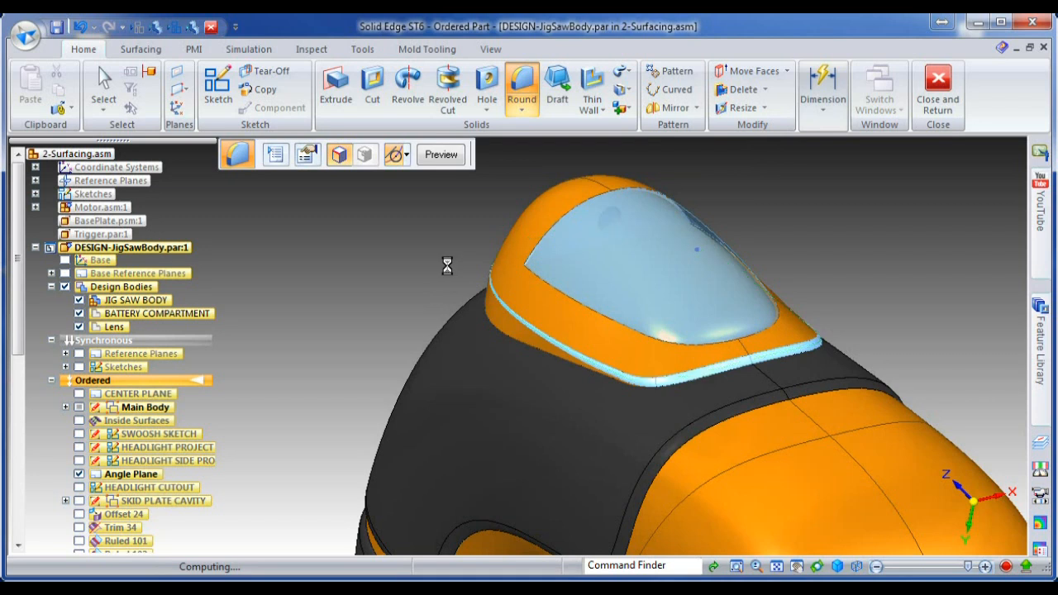
key("Return")
Round the edge chain where the headlight housing meets the jigsaw body with a 10 mm radius.
left_click(506, 343)
type("10")
key("Return")
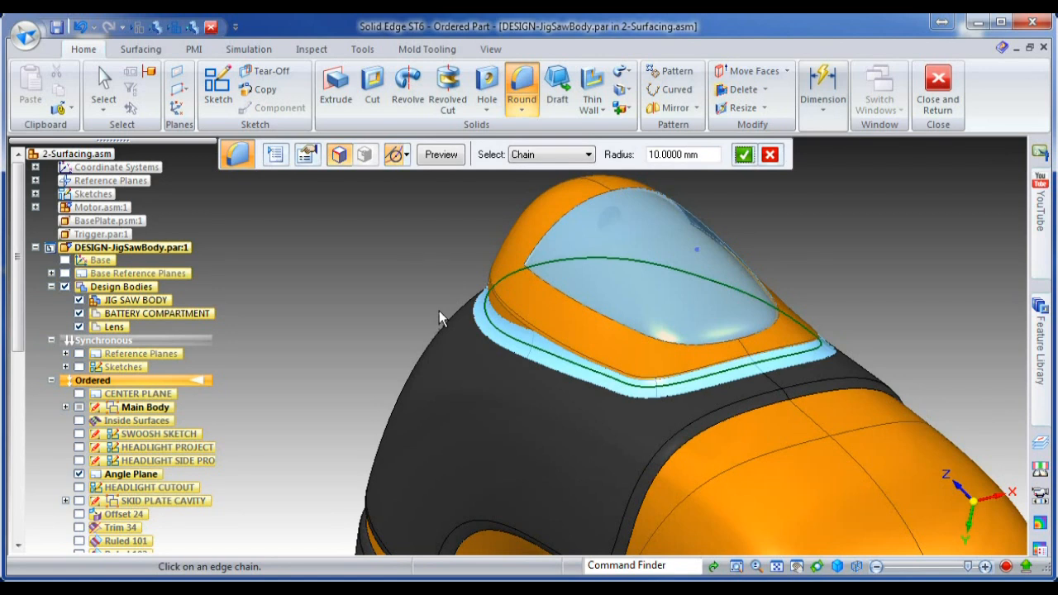
right_click(439, 311)
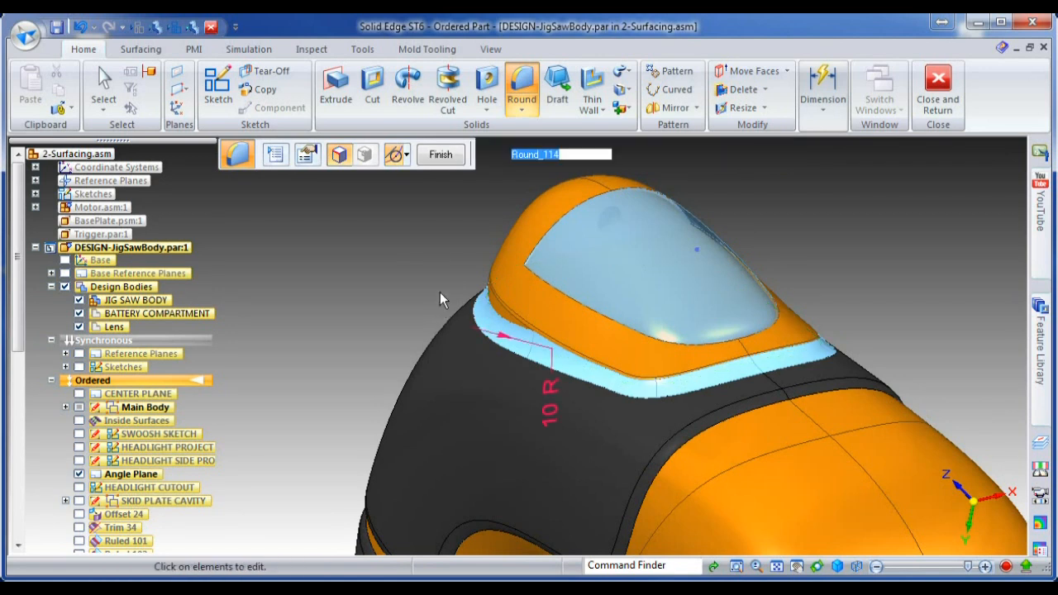
Paint the headlight's union and its two rounds as features with the Black (dull) style using Part Painter.
left_click(492, 50)
left_click(537, 107)
left_click(377, 161)
scroll(351, 186, "up", 8)
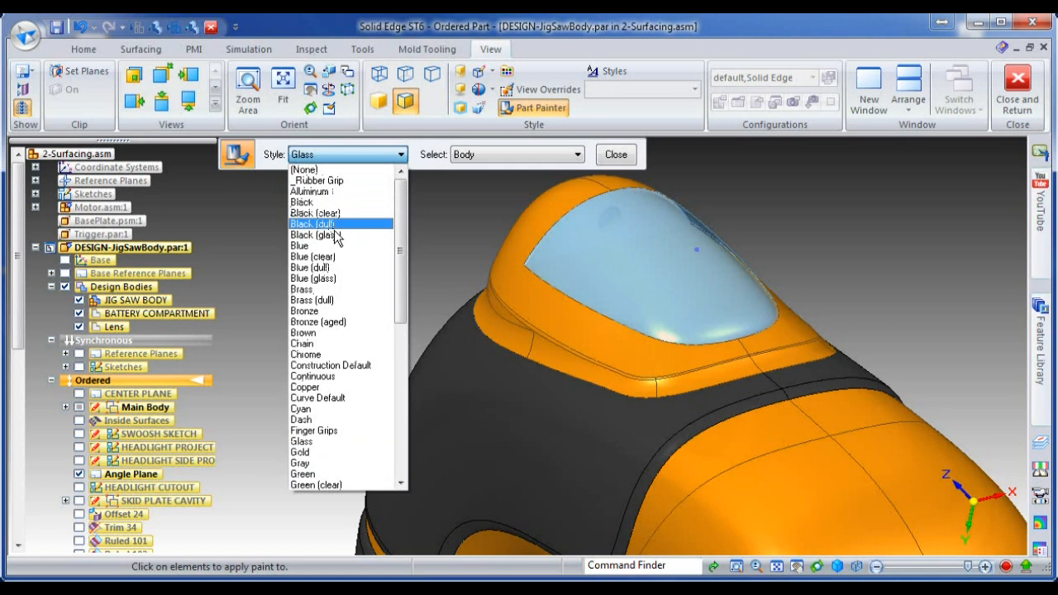
left_click(329, 224)
middle_click_drag(420, 216, 319, 280)
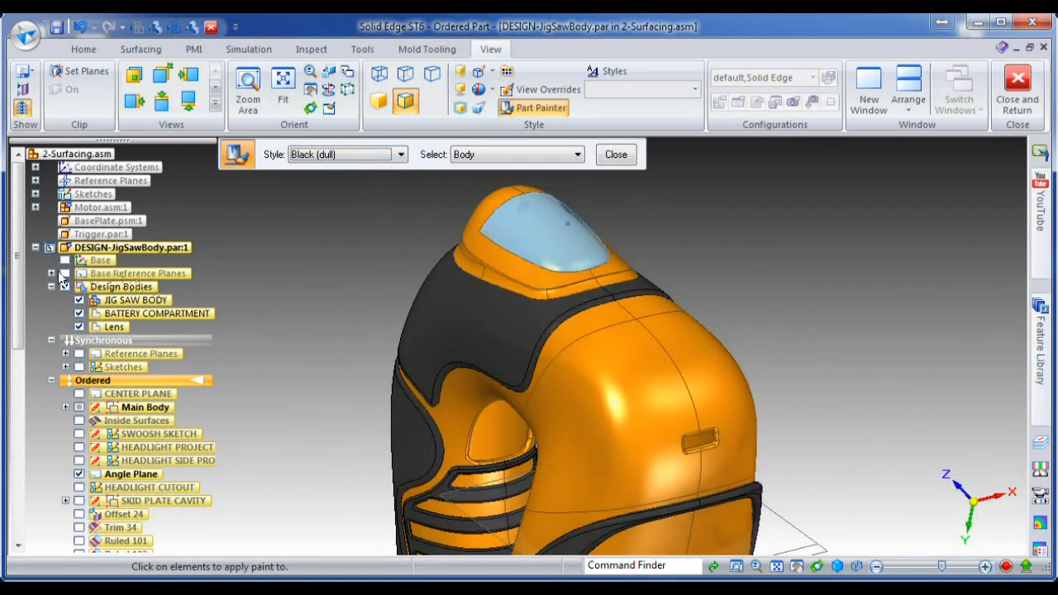
scroll(59, 278, "down", 15)
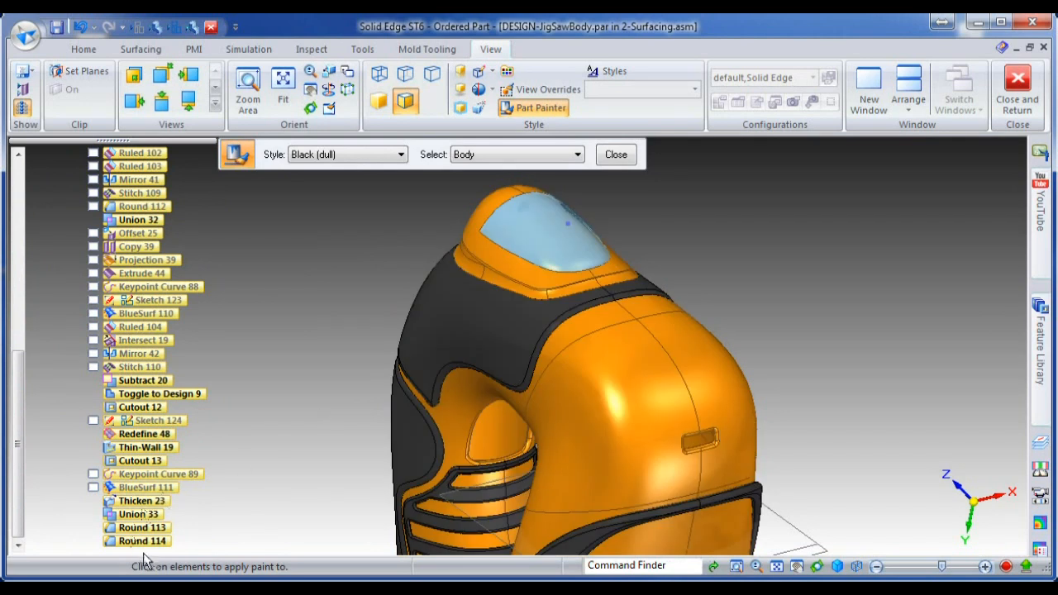
left_click(544, 154)
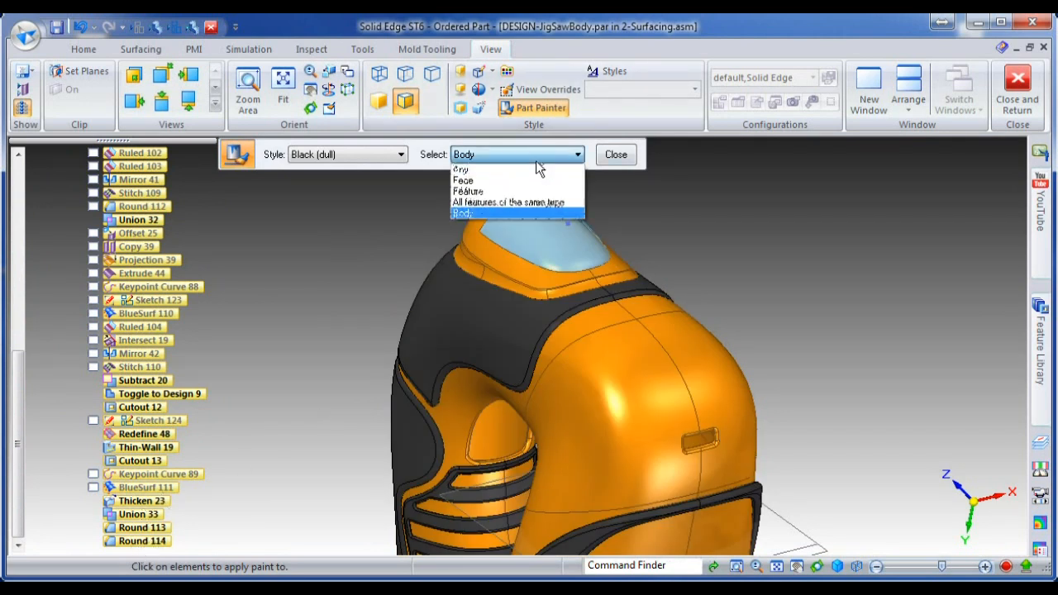
left_click(490, 196)
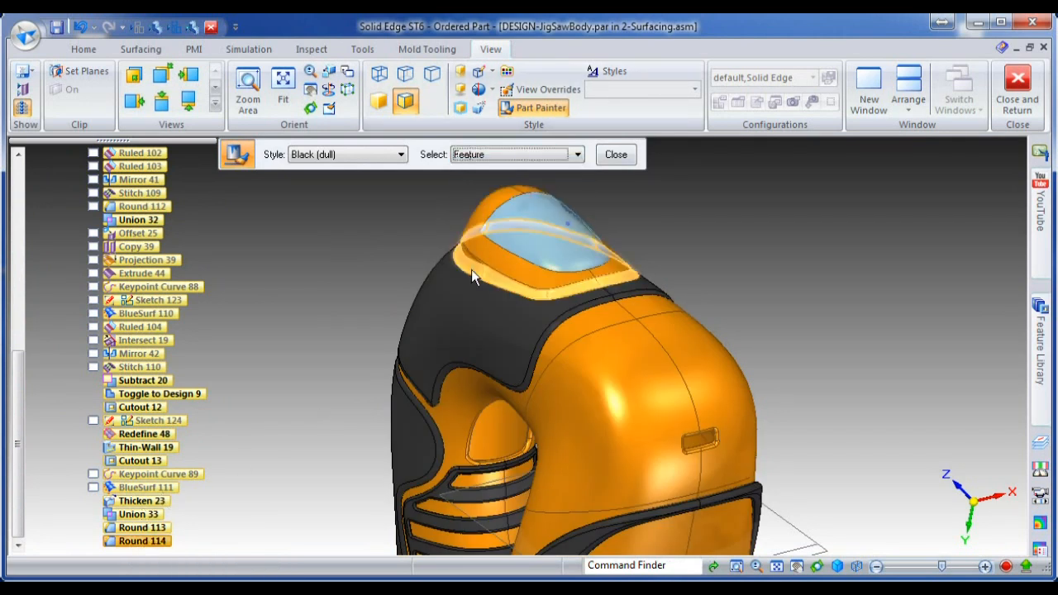
left_click(155, 529)
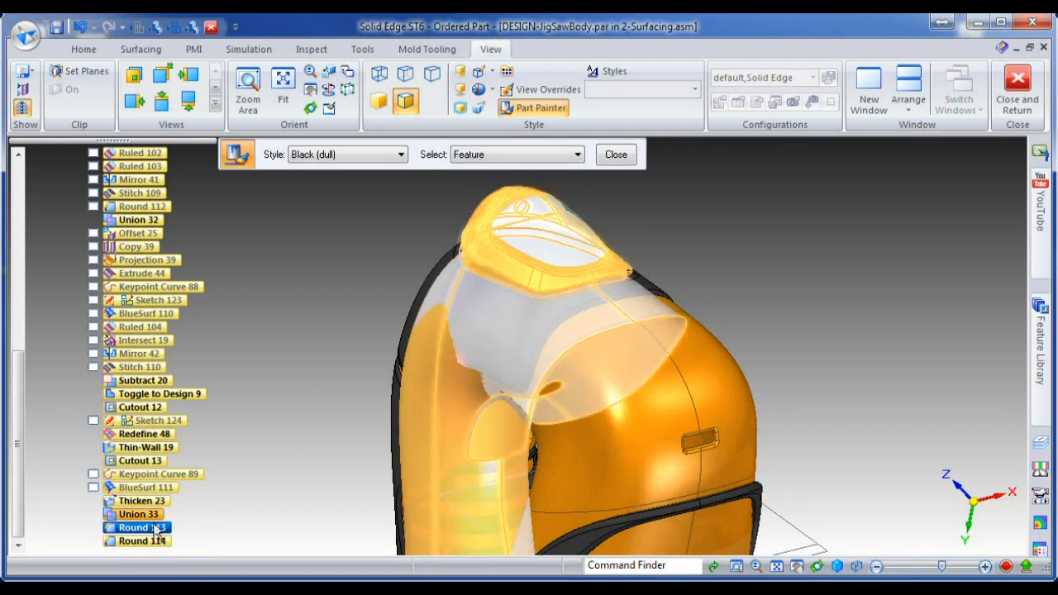
left_click(138, 514)
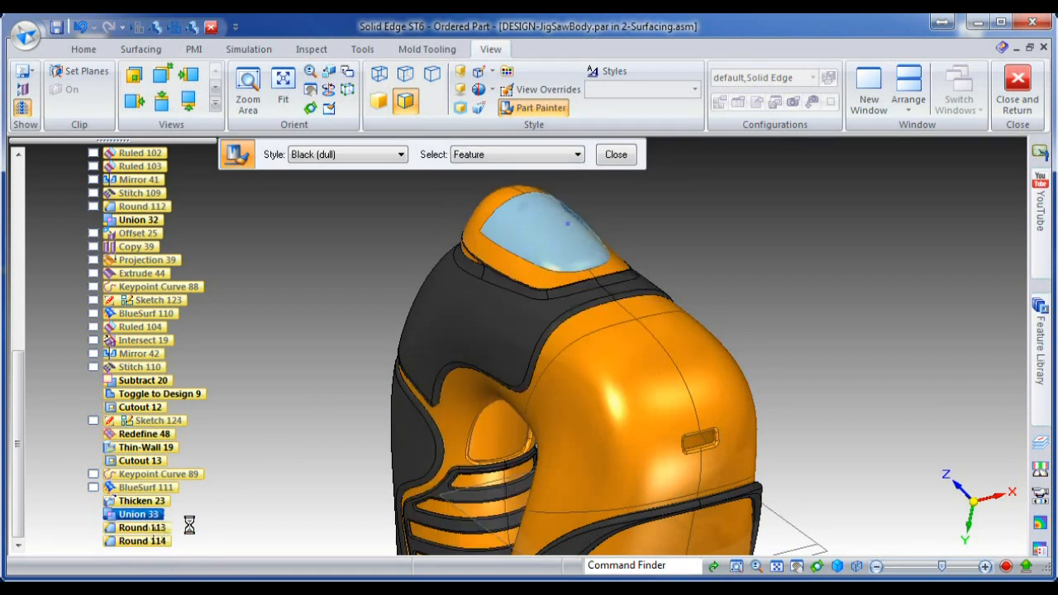
left_click(616, 156)
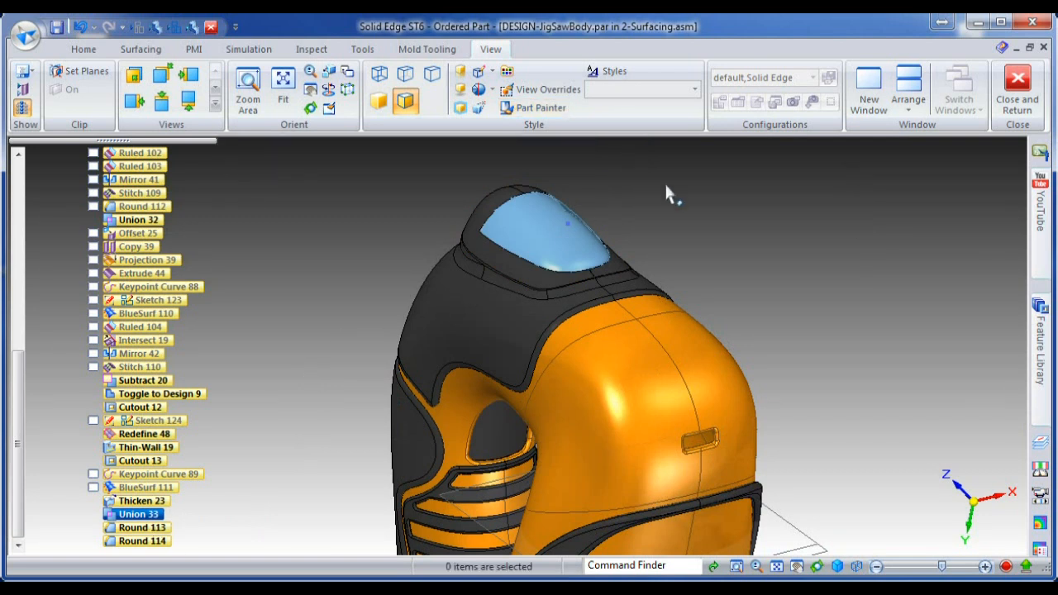
Hide the design bodies and show the SKID PLATE CAVITY surfaces.
middle_click_drag(405, 191, 601, 155)
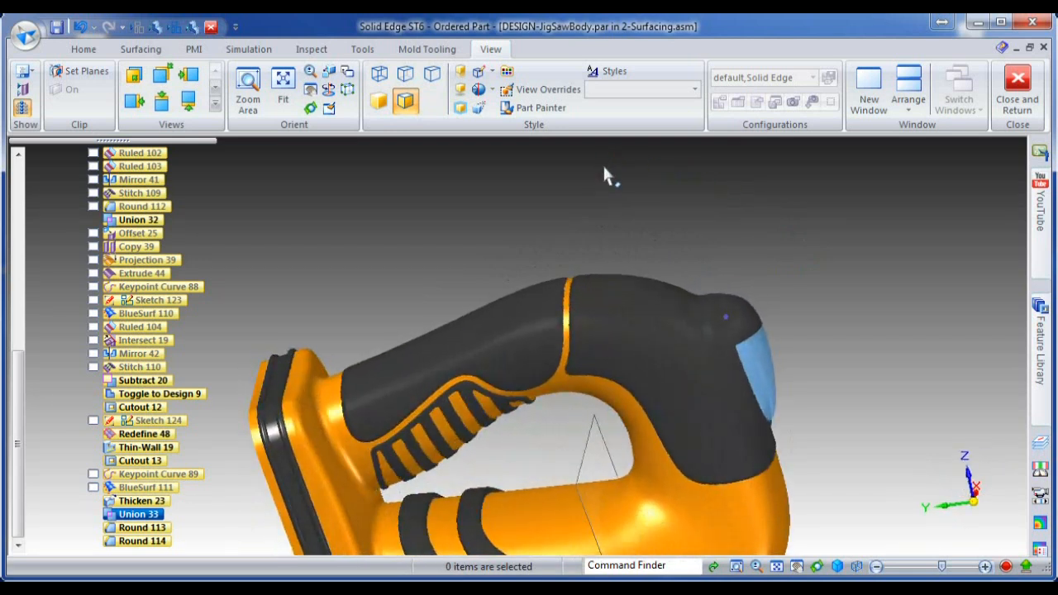
key("ctrl+f")
middle_click_drag(744, 364, 336, 391)
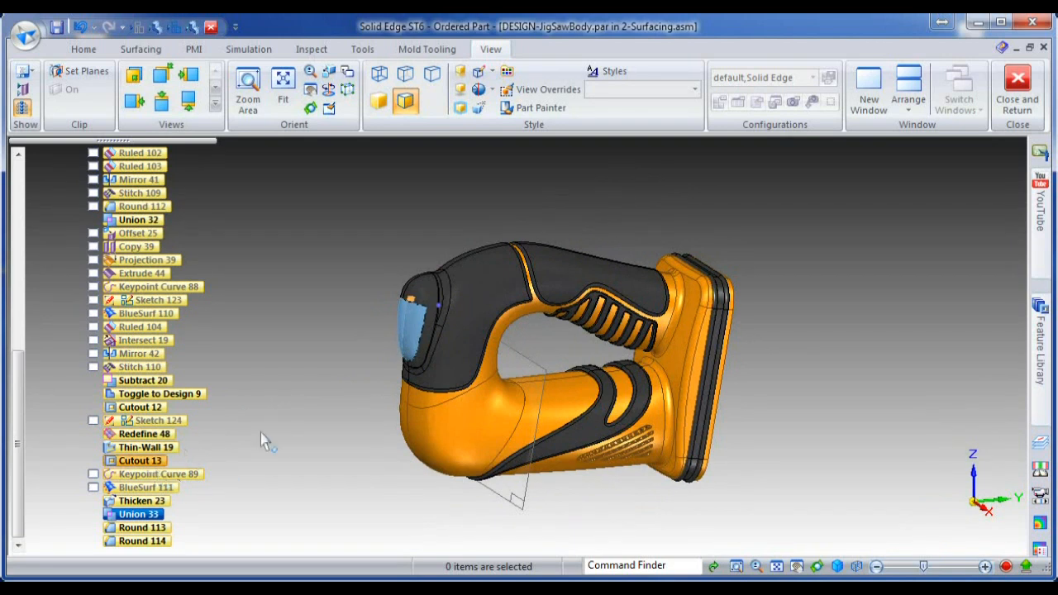
left_click(156, 27)
left_click_drag(16, 436, 17, 324)
left_click(91, 313)
Draw a keypoint curve from the large cavity surface's upper rear corner to the narrow curved strip's top corner and begin editing its end conditions.
scroll(628, 503, "up", 4)
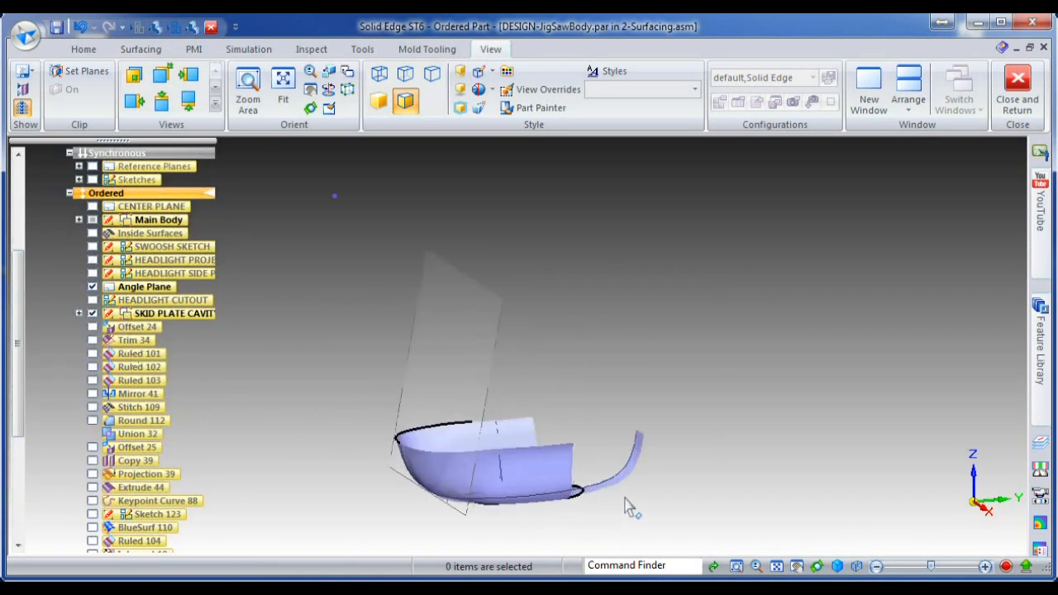
scroll(571, 356, "up", 2)
middle_click_drag(592, 395, 573, 432)
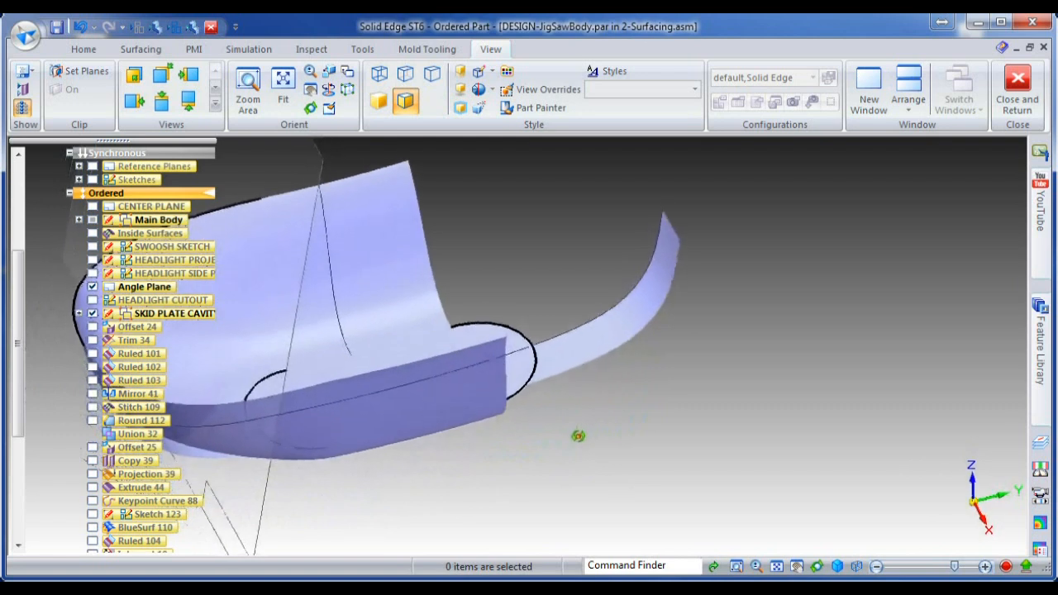
left_click(157, 51)
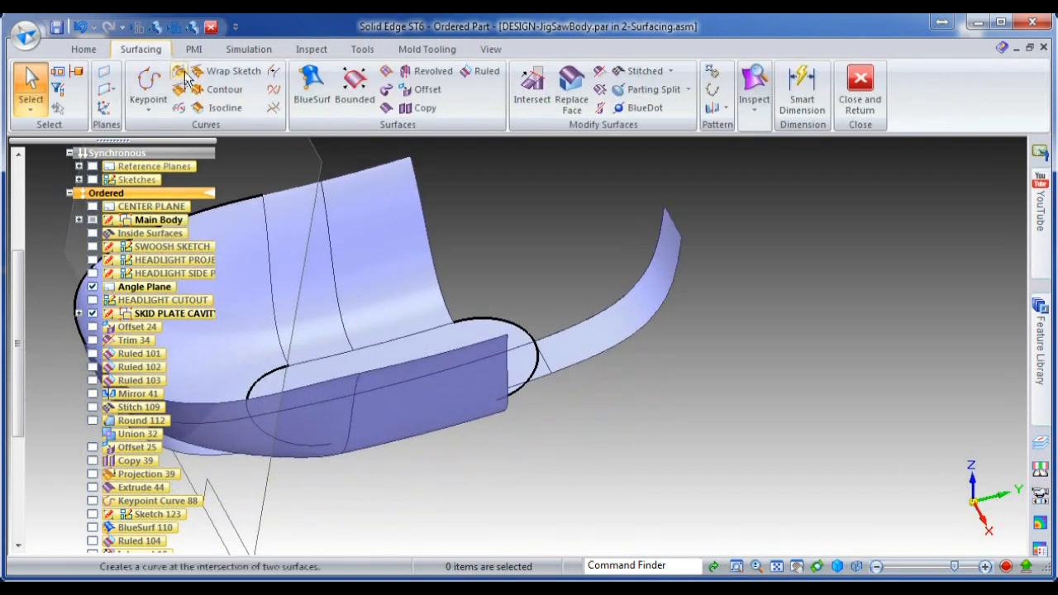
left_click(148, 82)
scroll(606, 444, "down", 2)
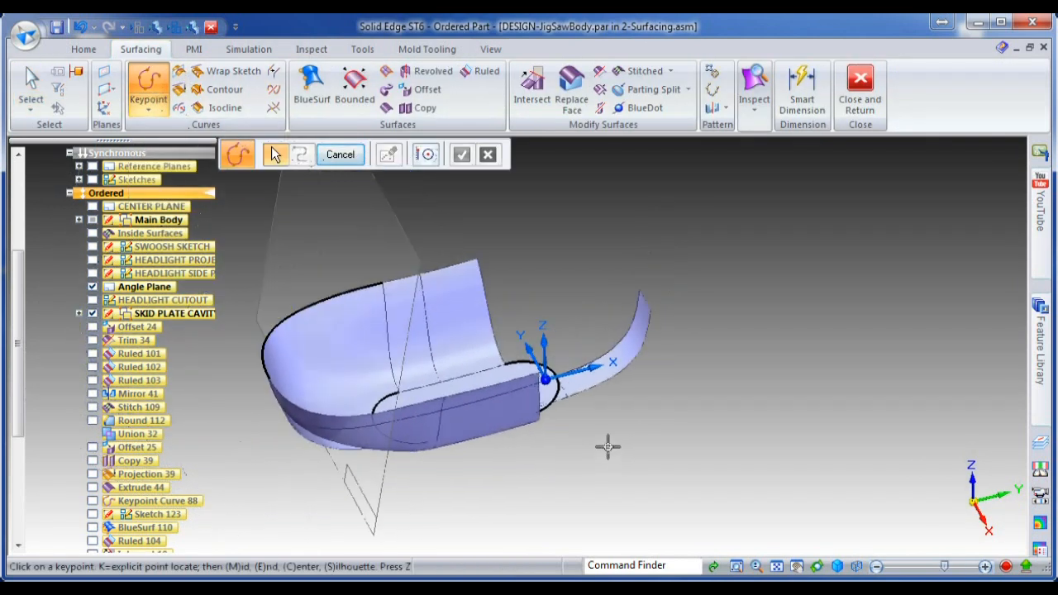
scroll(496, 272, "up", 4)
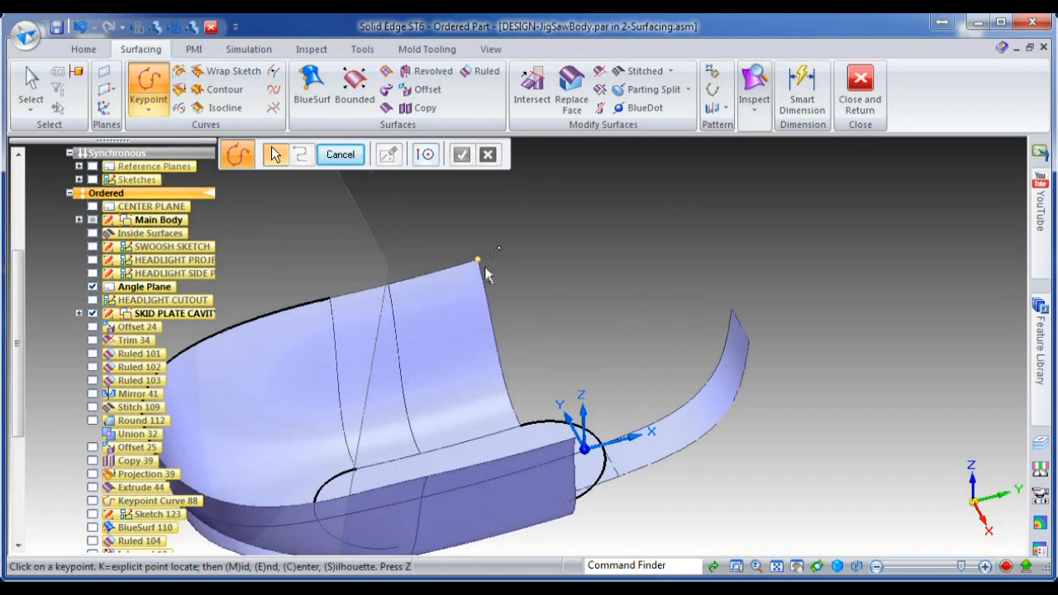
left_click(752, 324)
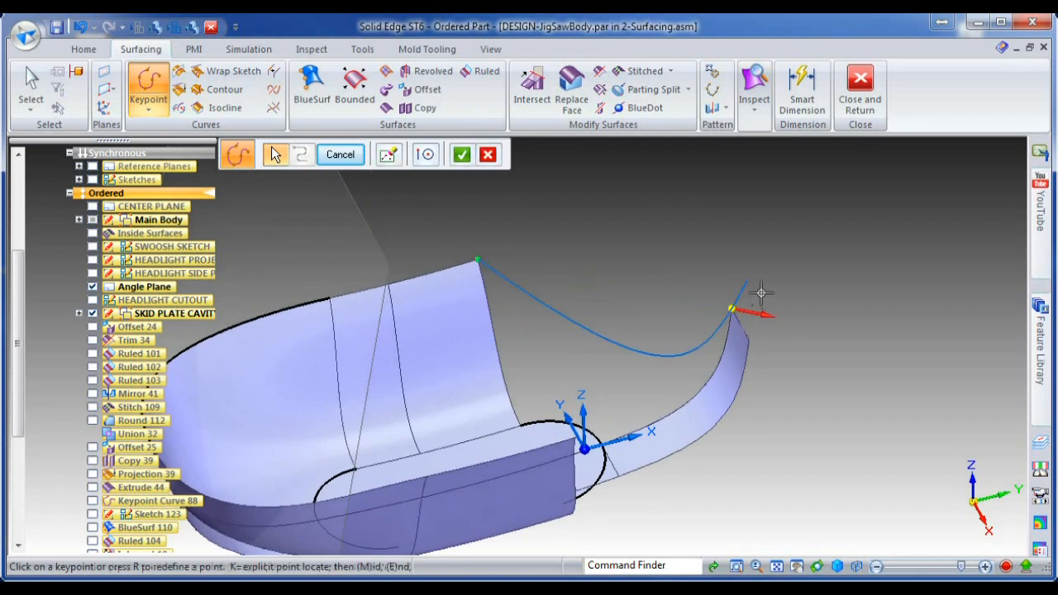
right_click(760, 293)
left_click(304, 162)
Make the keypoint curve tangent continuous at both ends, with magnitudes of about 0.087 at the cavity surface and 0.071 at the strip.
left_click(465, 208)
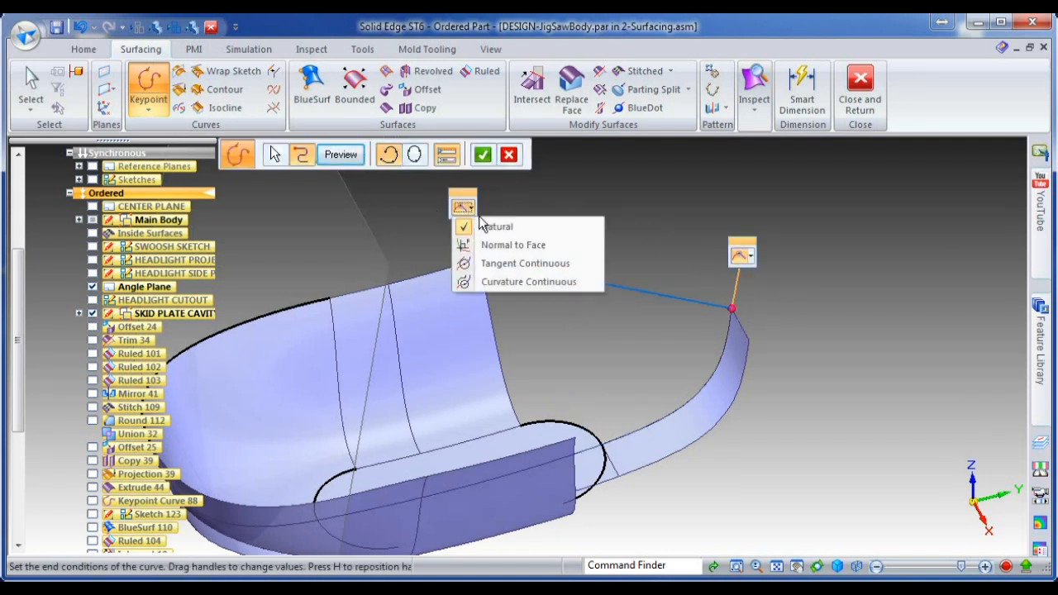
left_click(497, 281)
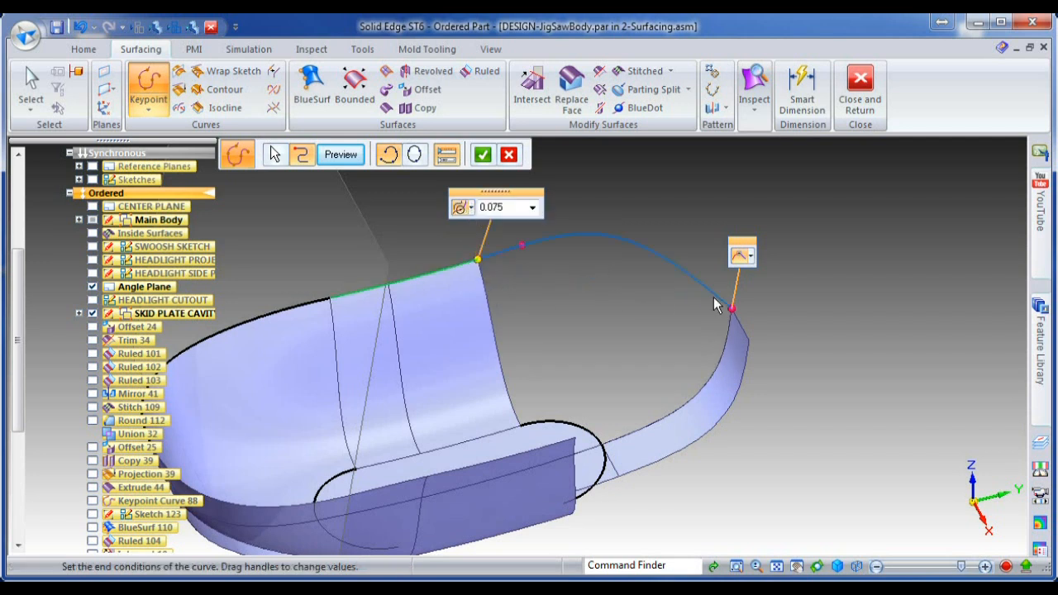
left_click(749, 256)
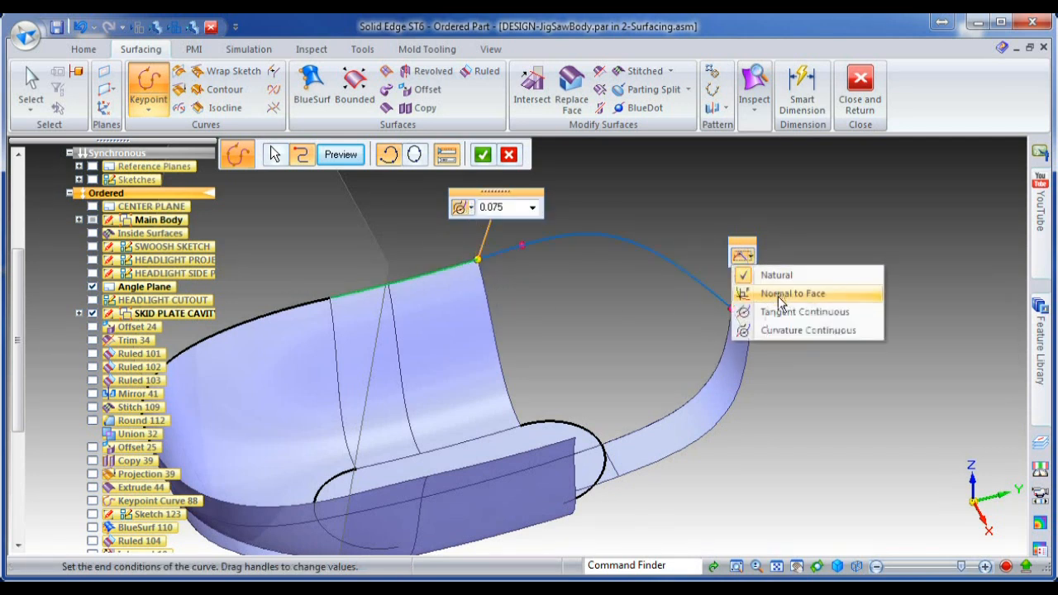
left_click(783, 318)
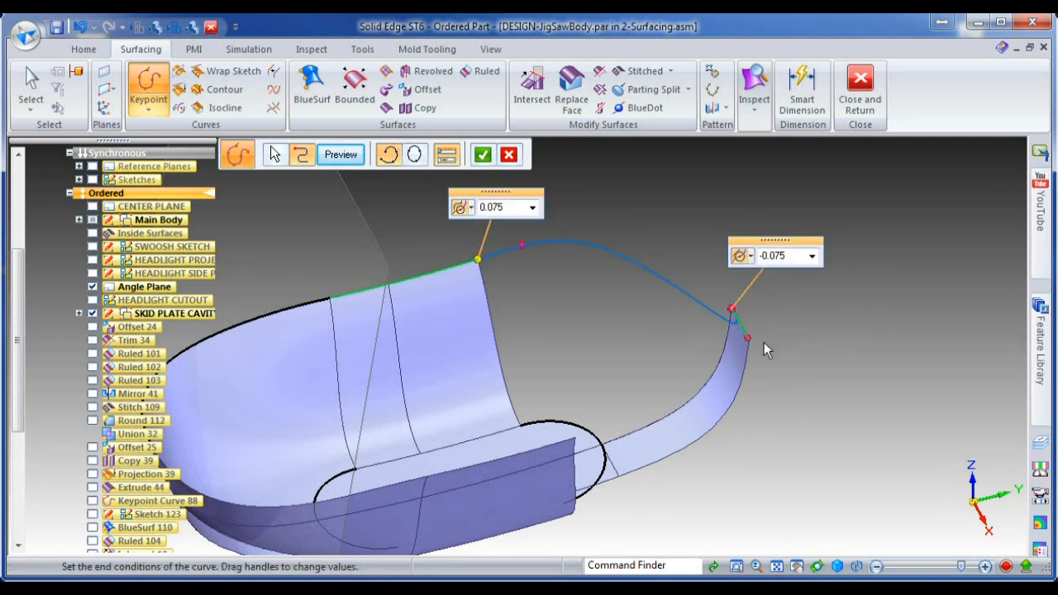
left_click_drag(748, 338, 727, 288)
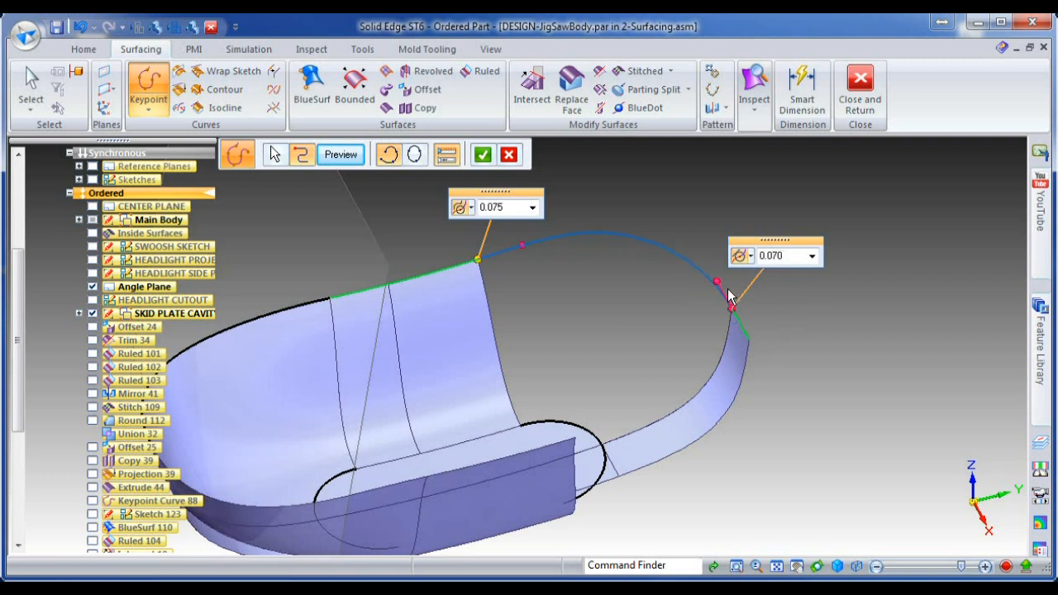
mouse_move(534, 256)
left_mouse_down()
mouse_move(545, 250)
mouse_move(540, 260)
left_mouse_up()
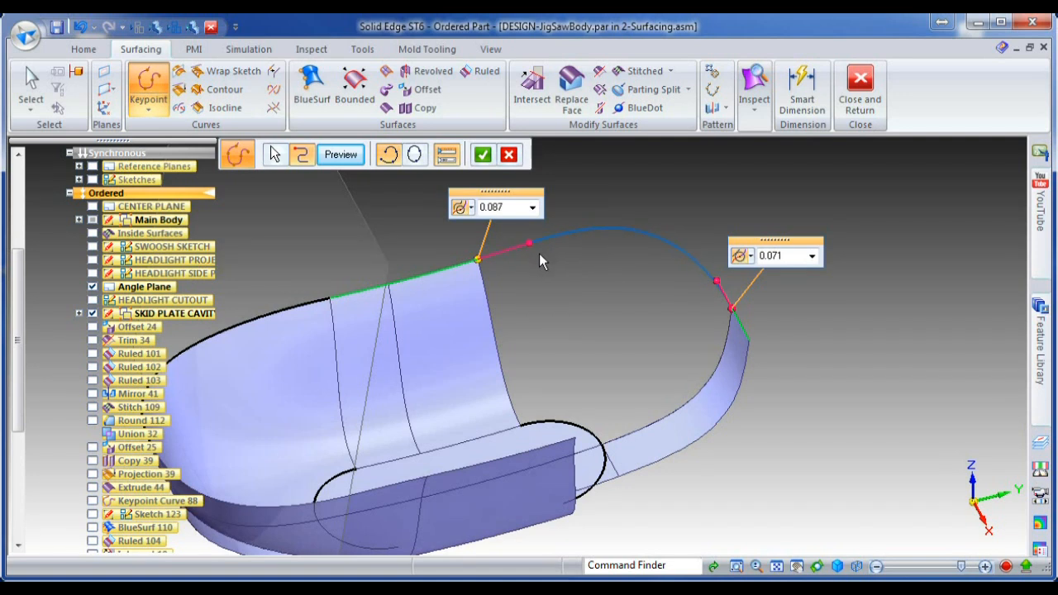
right_click(641, 304)
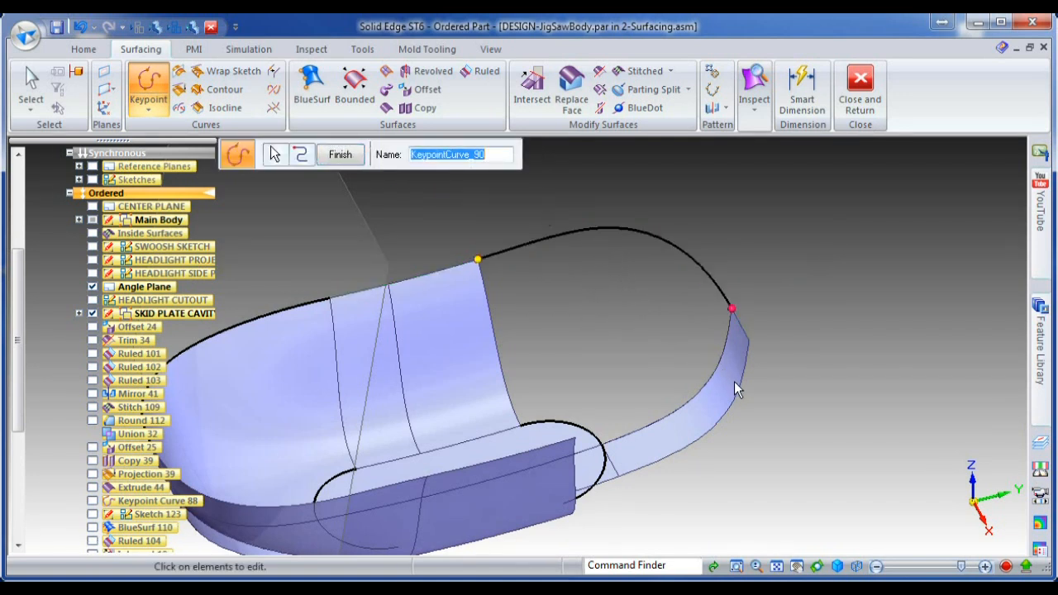
Create a bounded surface from the cavity surface's rear edge, the new keypoint curve, the strip's upper edge and the lower curve.
left_click(361, 93)
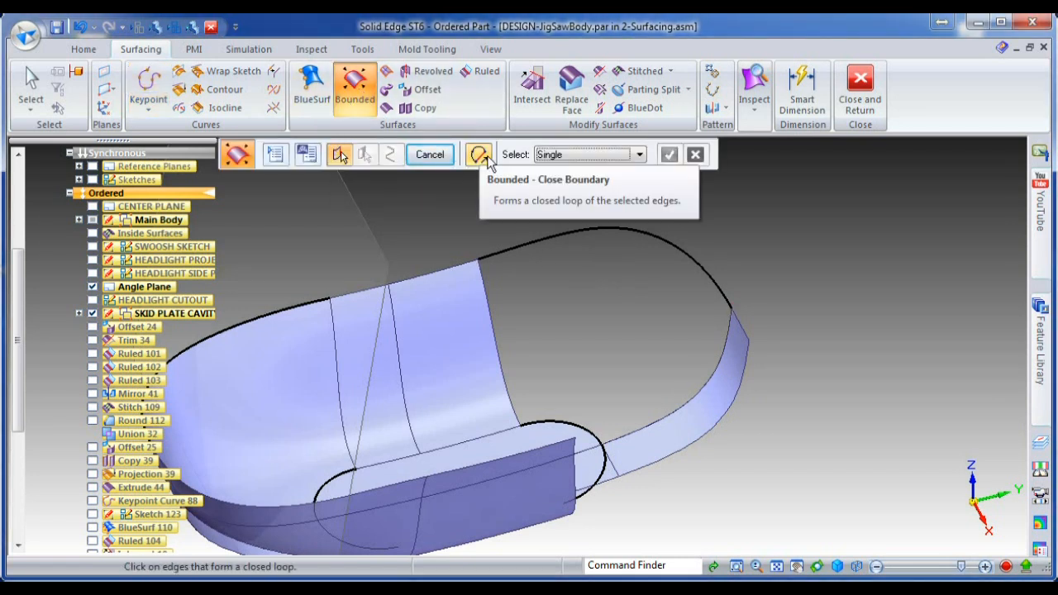
left_click(490, 280)
left_click(503, 257)
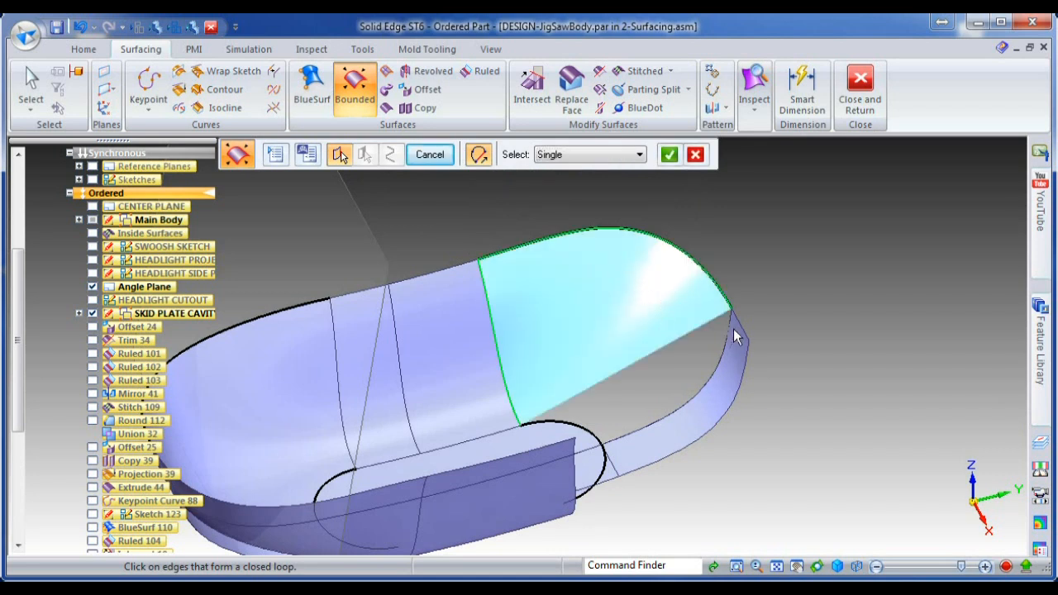
left_click(684, 405)
left_click(612, 442)
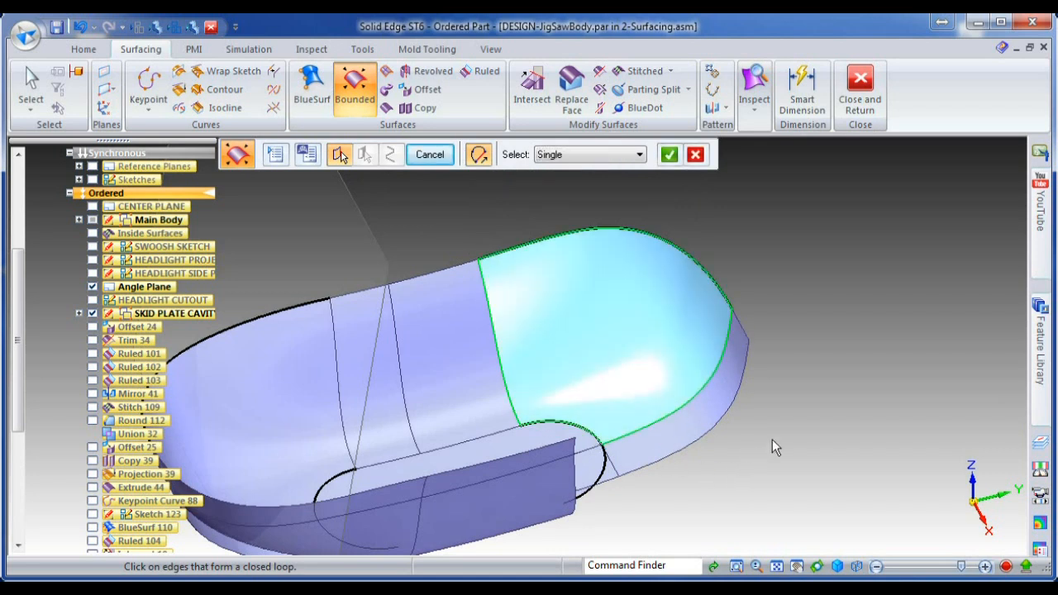
right_click(747, 282)
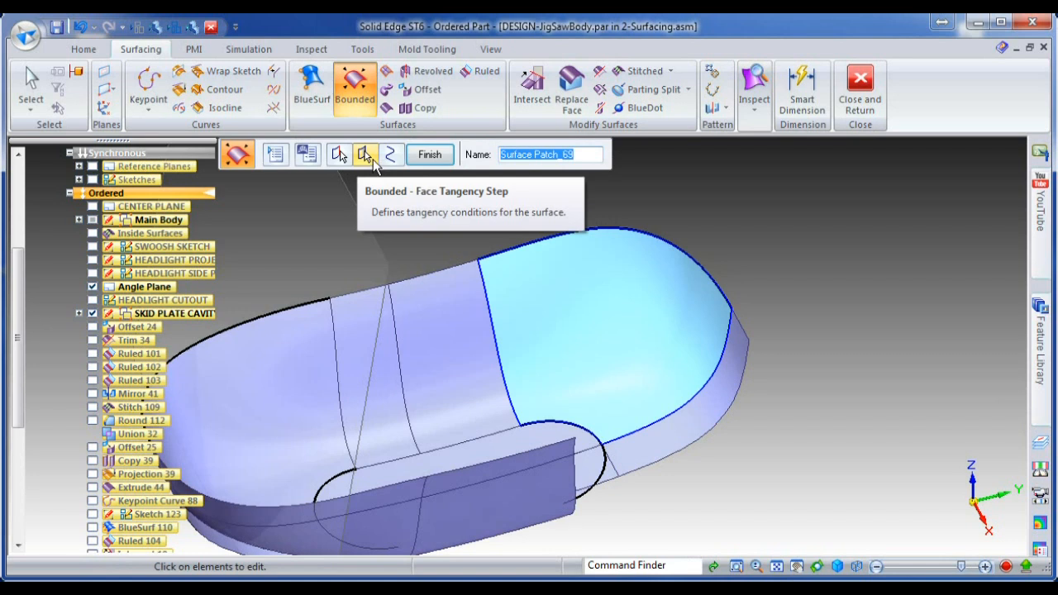
Make the bounded surface tangent continuous along the curved strip's edge and finish it.
left_click(366, 156)
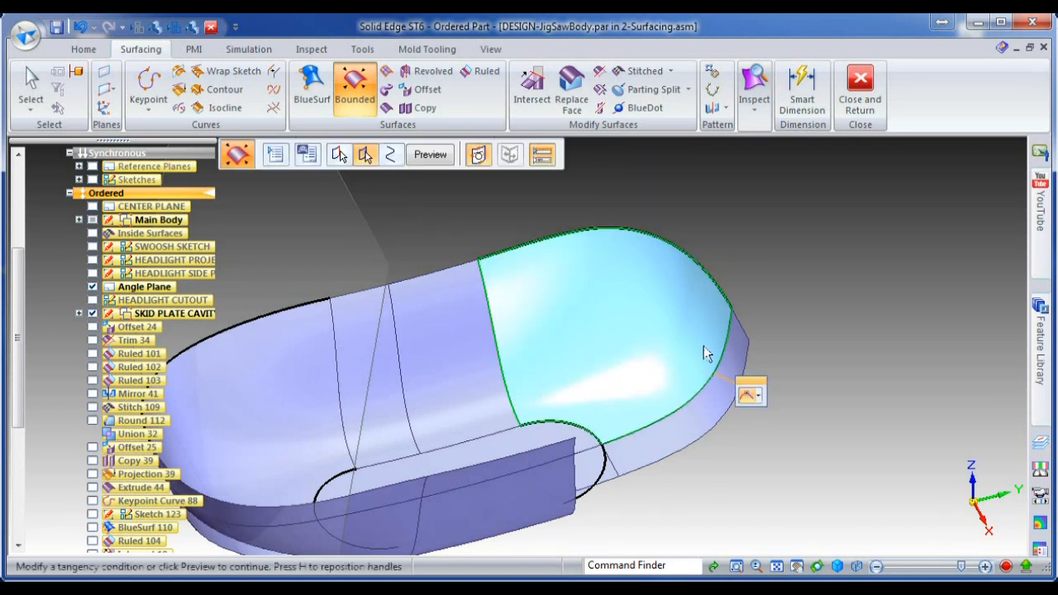
left_click(766, 401)
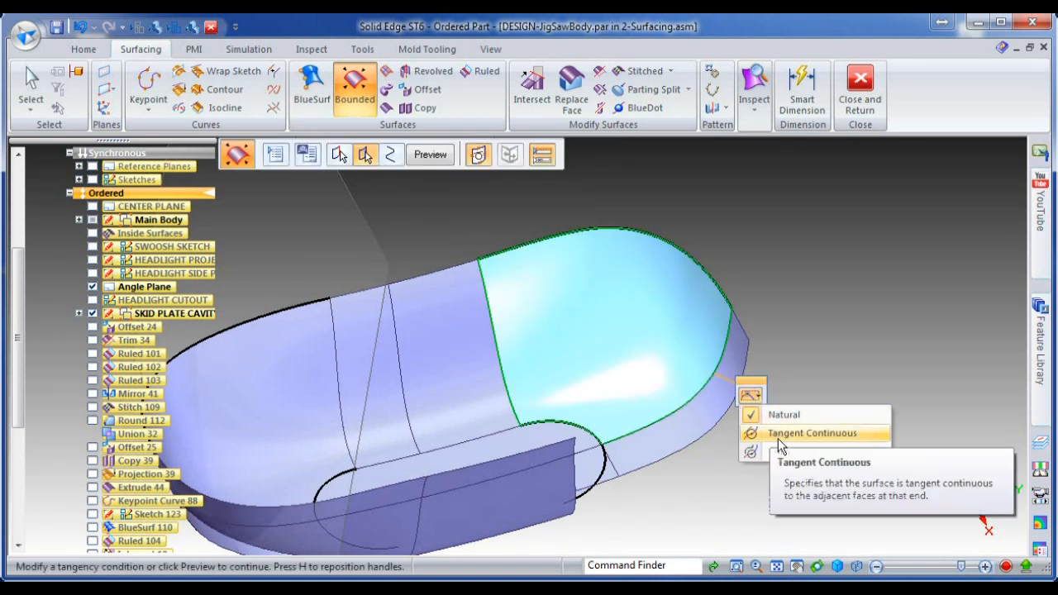
left_click(777, 433)
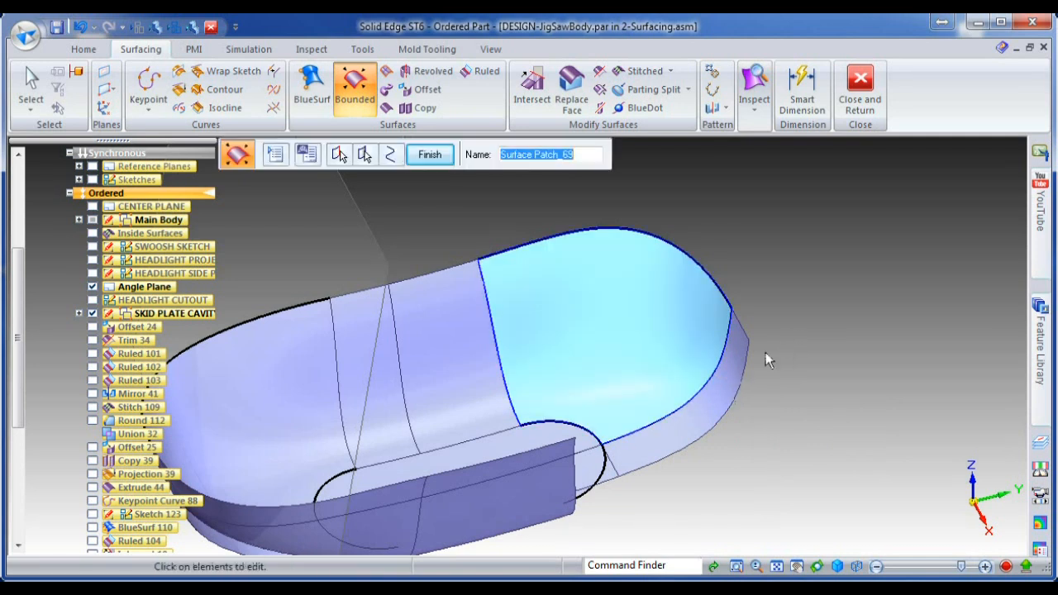
right_click(766, 353)
right_click(740, 370)
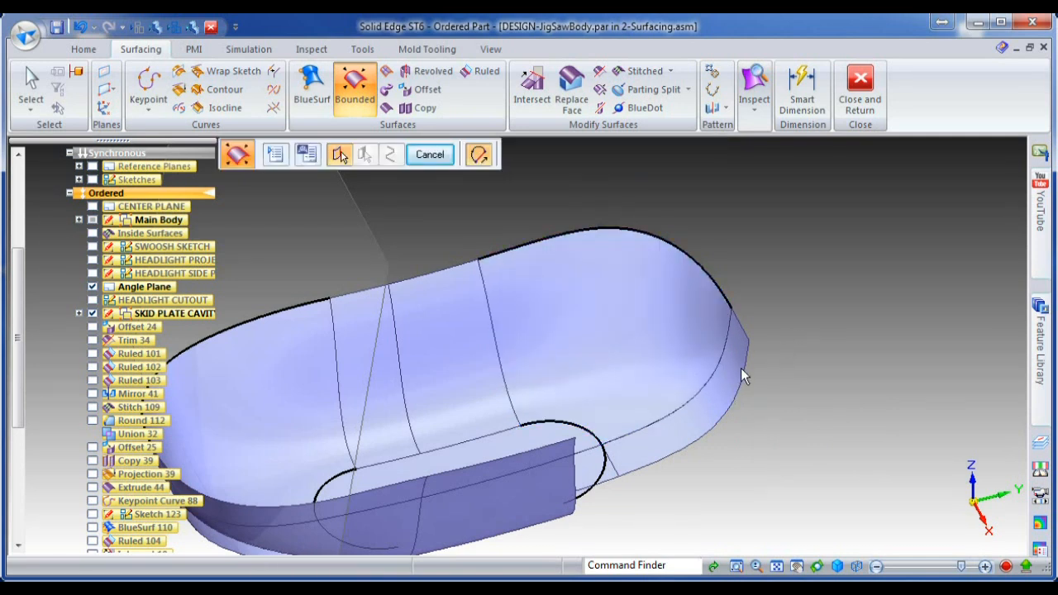
Hide the strip surface and mirror the new bounded surface about the CENTER PLANE.
right_click(744, 369)
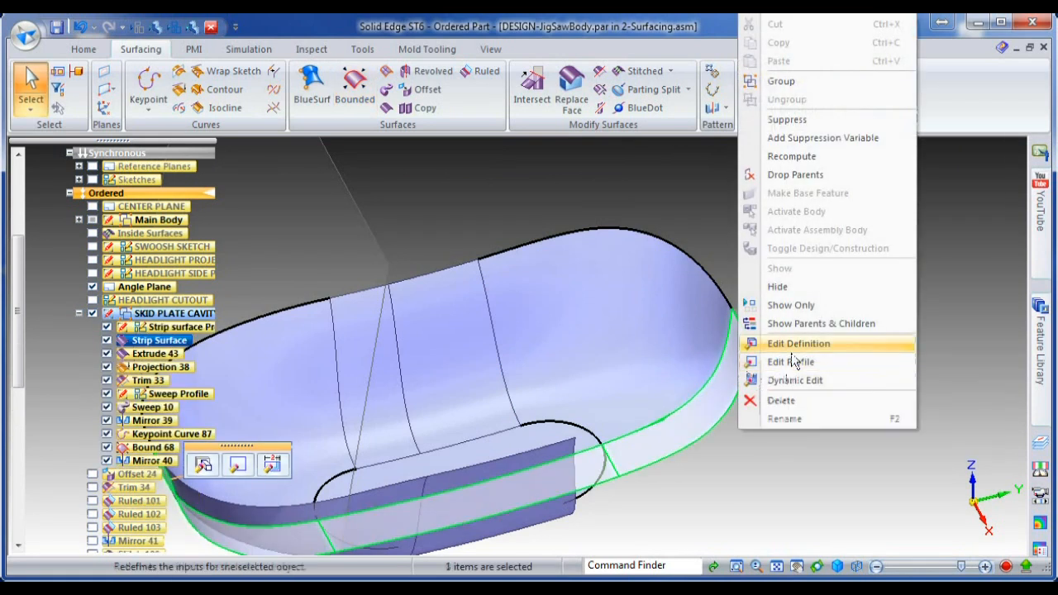
left_click(798, 304)
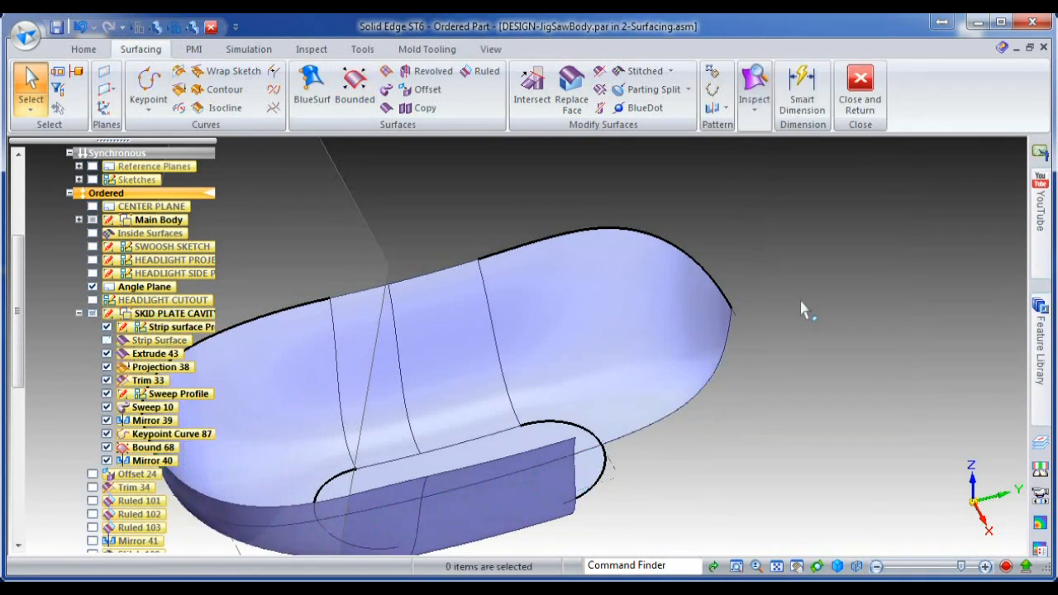
scroll(799, 298, "down", 2)
left_click(724, 120)
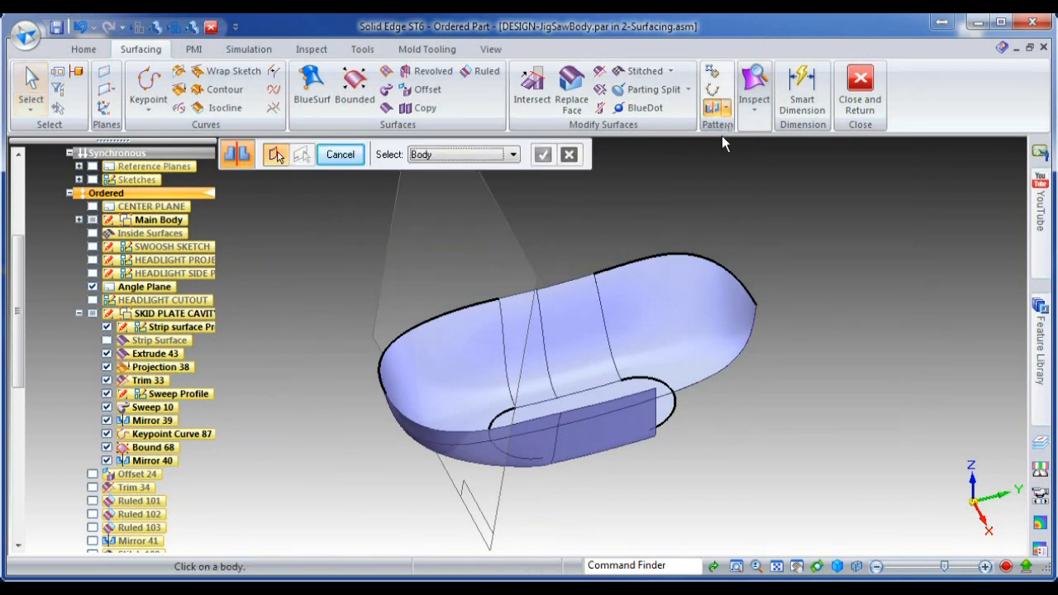
left_click(691, 285)
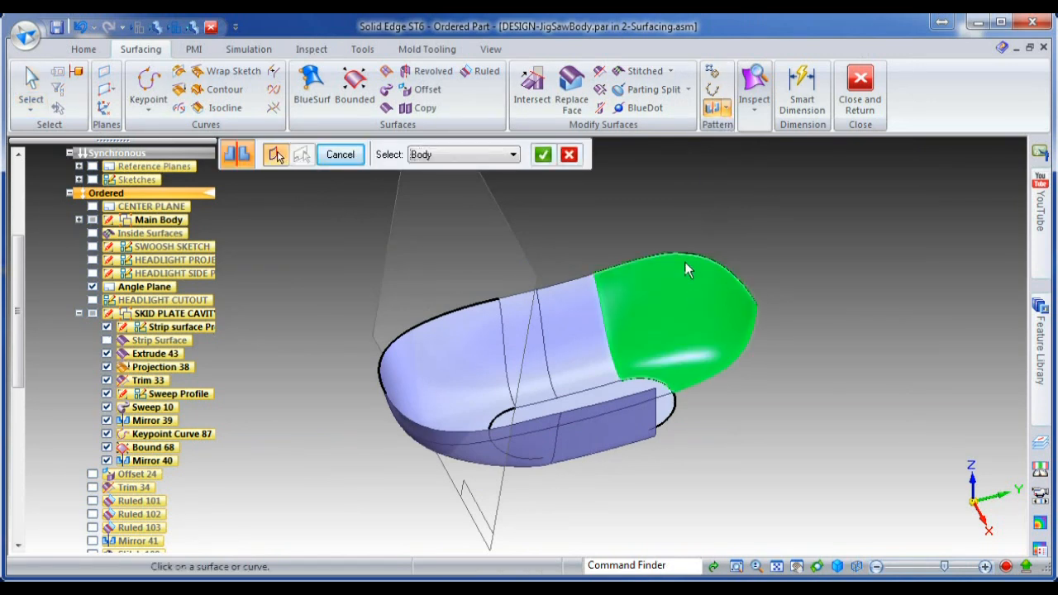
right_click(320, 250)
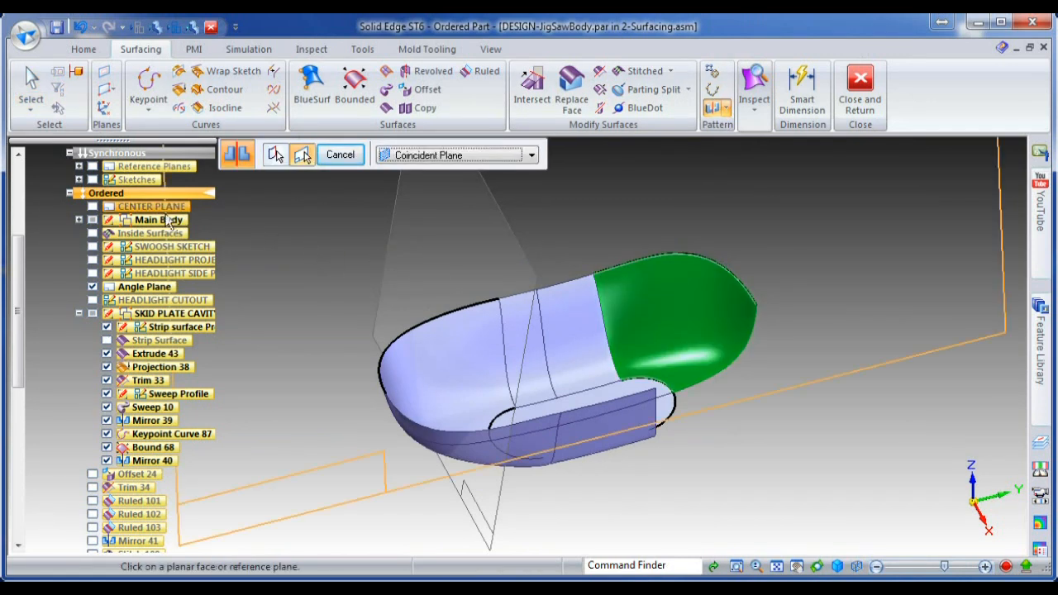
right_click(805, 410)
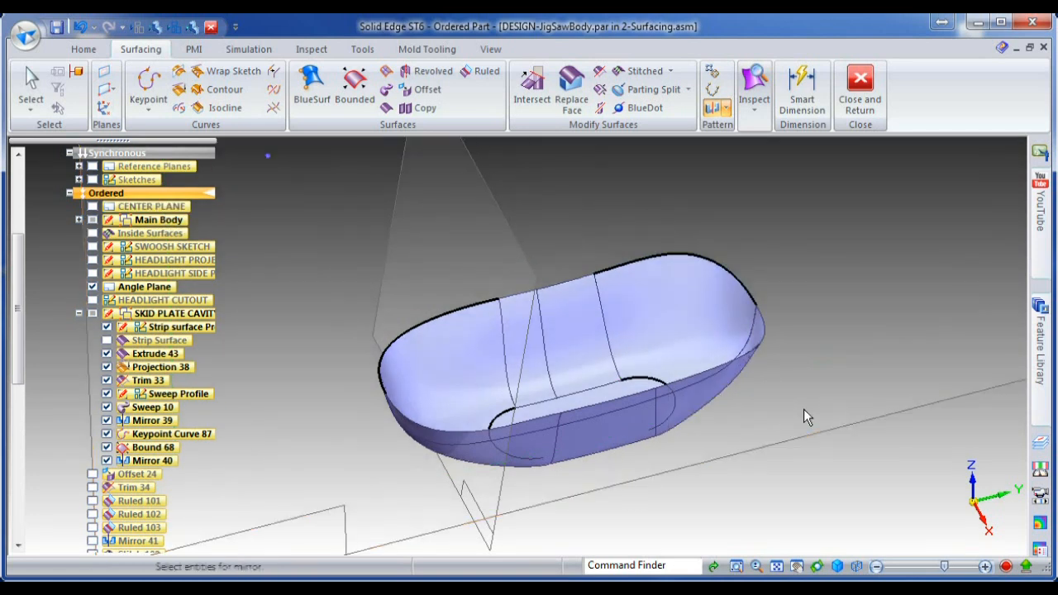
Stitch all the skid plate cavity surfaces together, declining to save the documents.
left_click(642, 71)
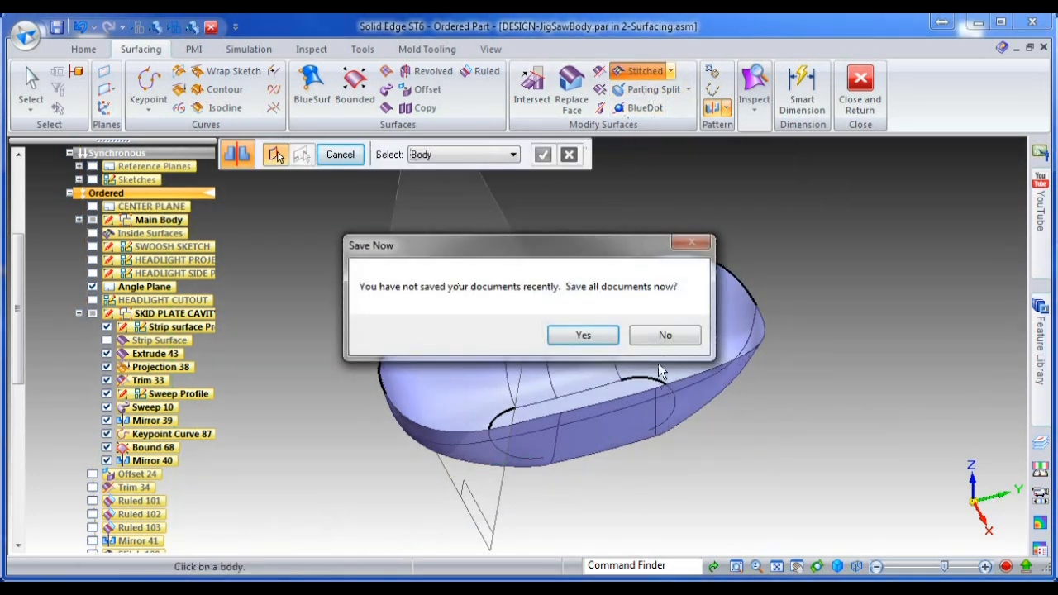
left_click(634, 339)
left_click_drag(332, 206, 790, 490)
right_click(798, 384)
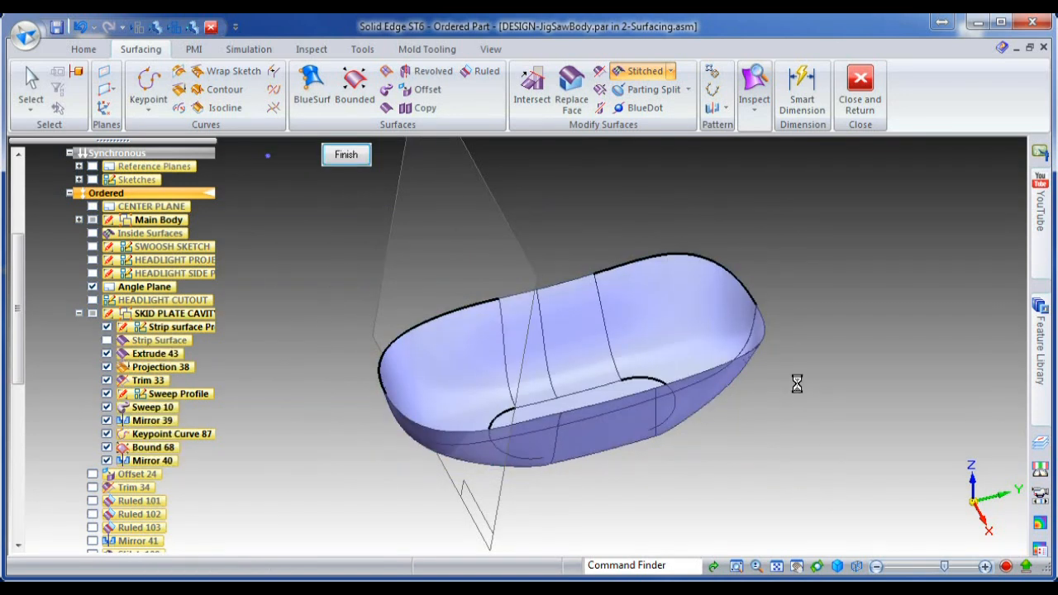
right_click(799, 379)
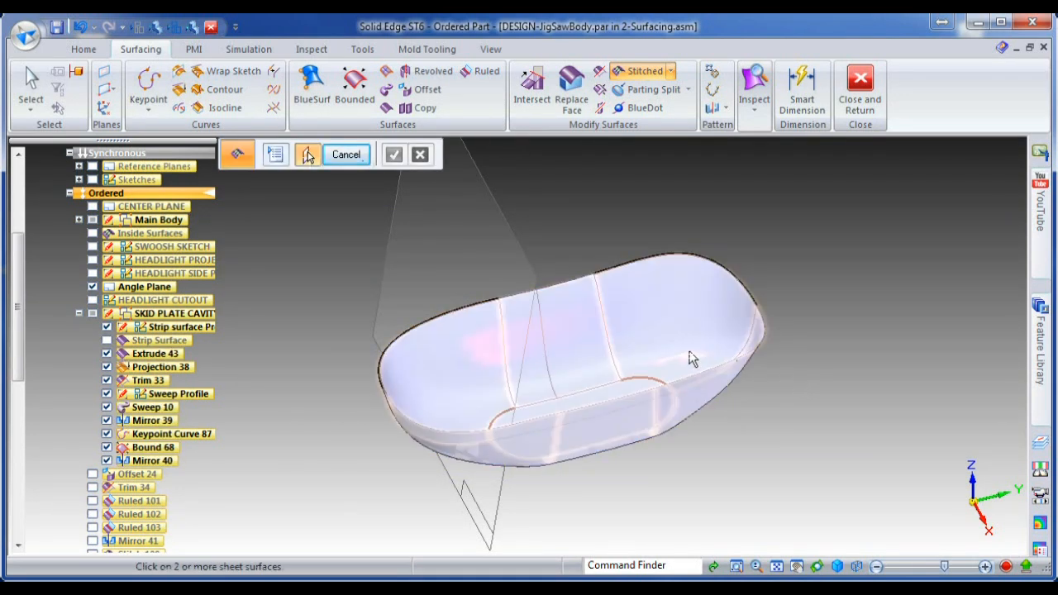
left_click(346, 154)
Show the design bodies and subtract the stitched skid plate cavity from the jigsaw body, removing the material inside the cavity.
left_click(211, 30)
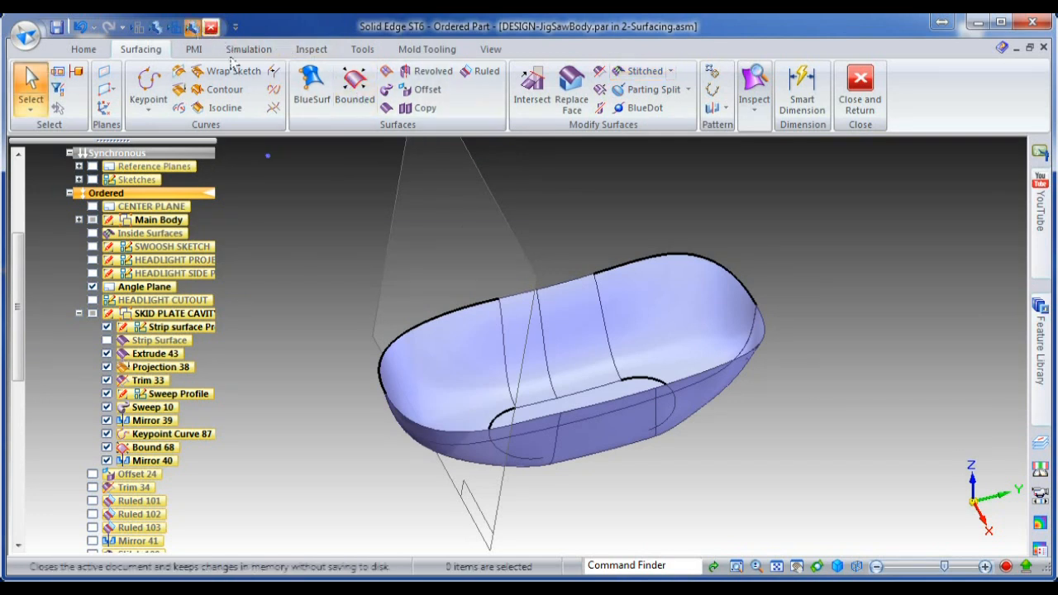
middle_click_drag(726, 417, 565, 317)
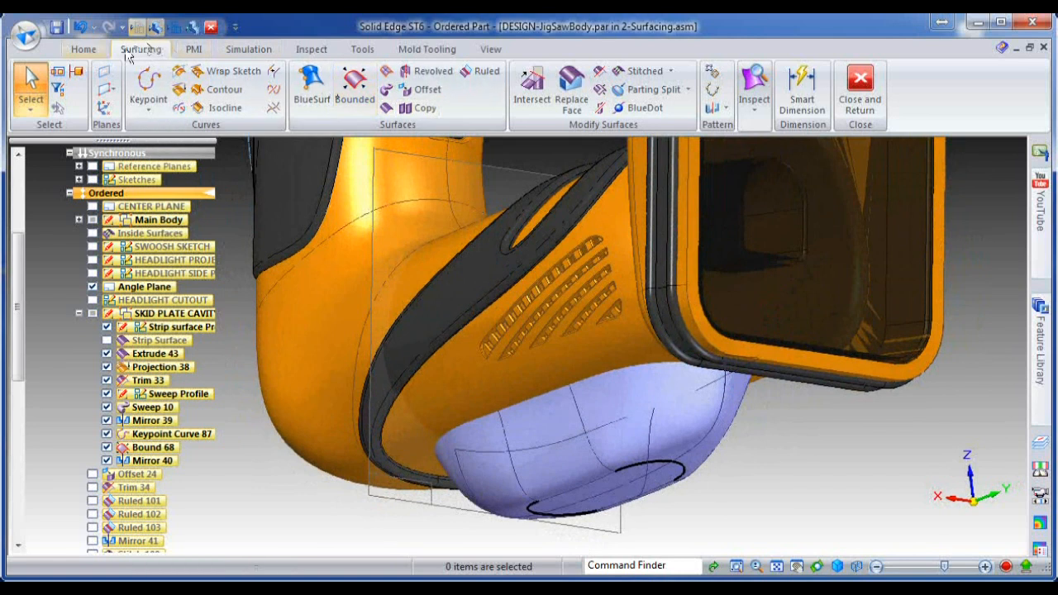
left_click(87, 49)
left_click(628, 109)
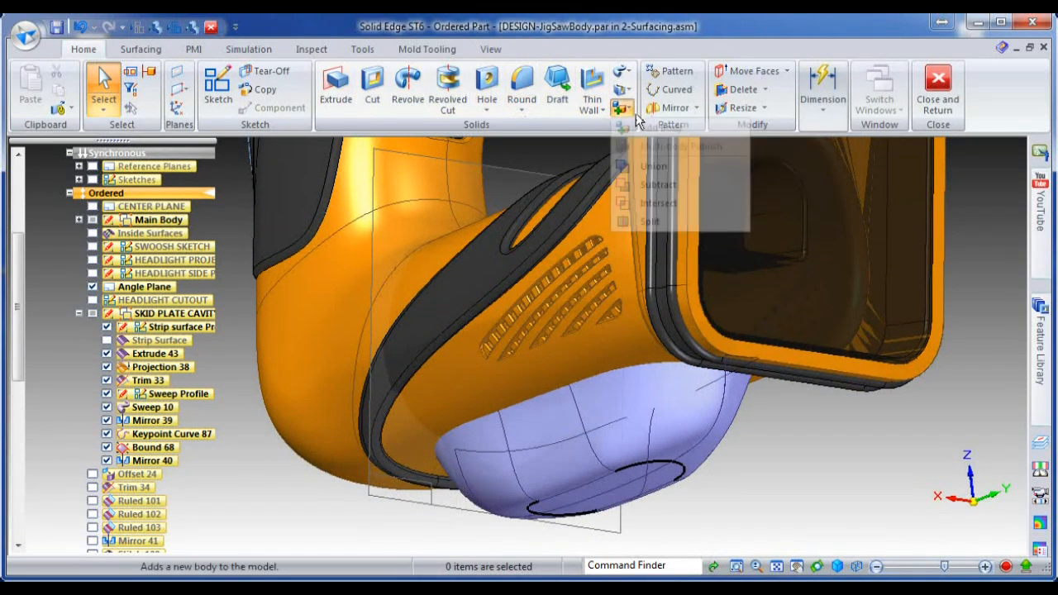
left_click(665, 175)
left_click(665, 353)
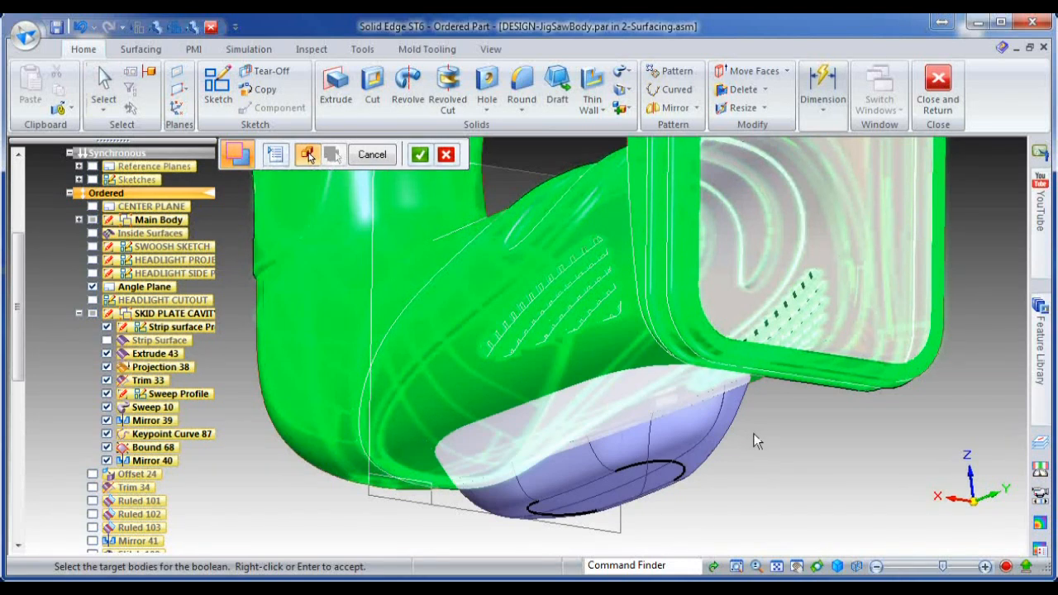
right_click(752, 435)
left_click(735, 428)
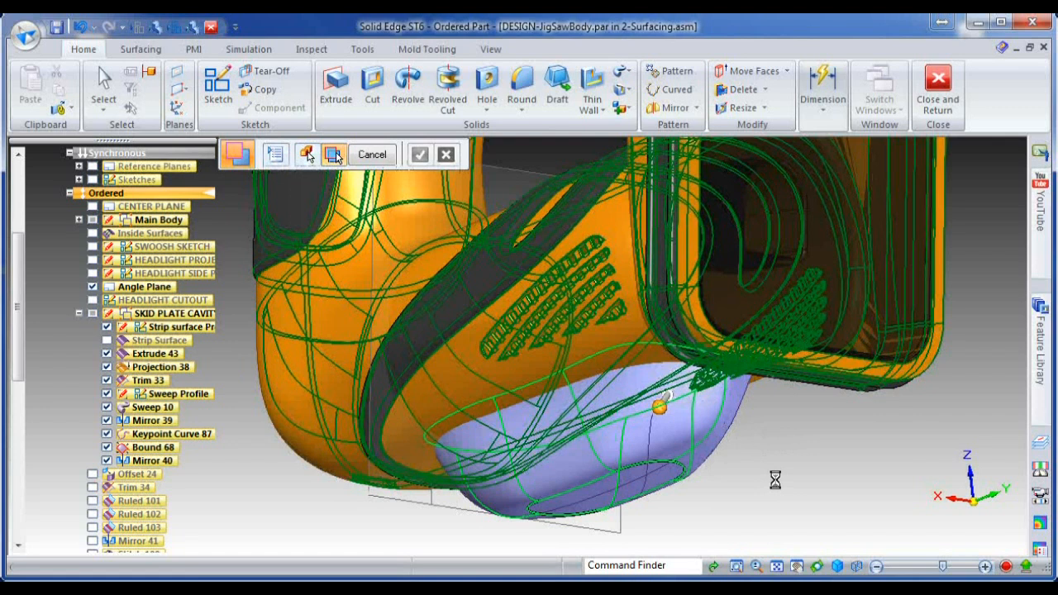
right_click(772, 471)
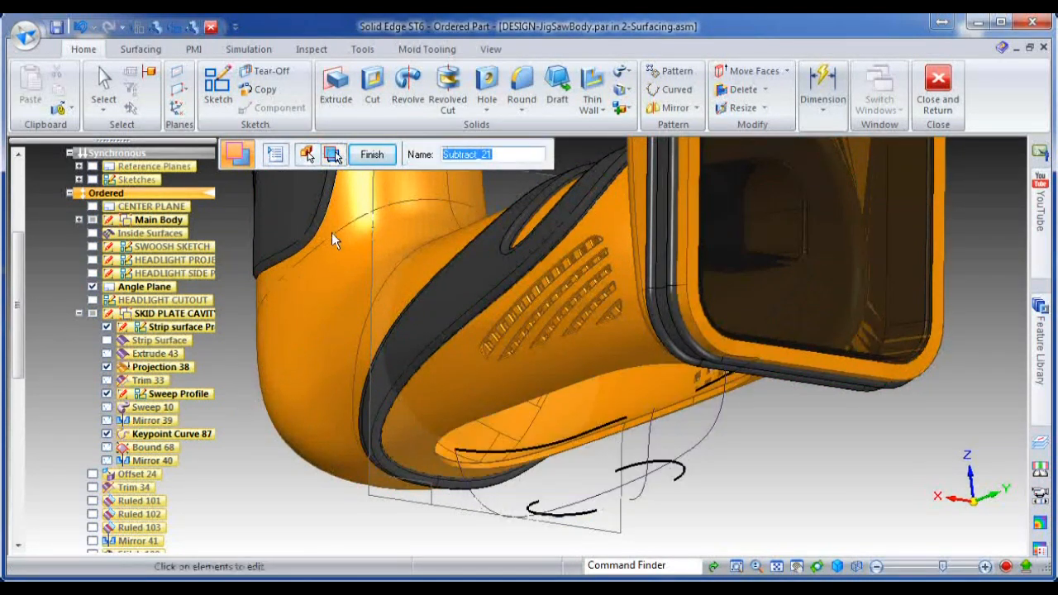
key("Escape")
Show the stitched skid plate cavity surface and thicken it outward by 2 mm.
left_click_drag(23, 375, 20, 536)
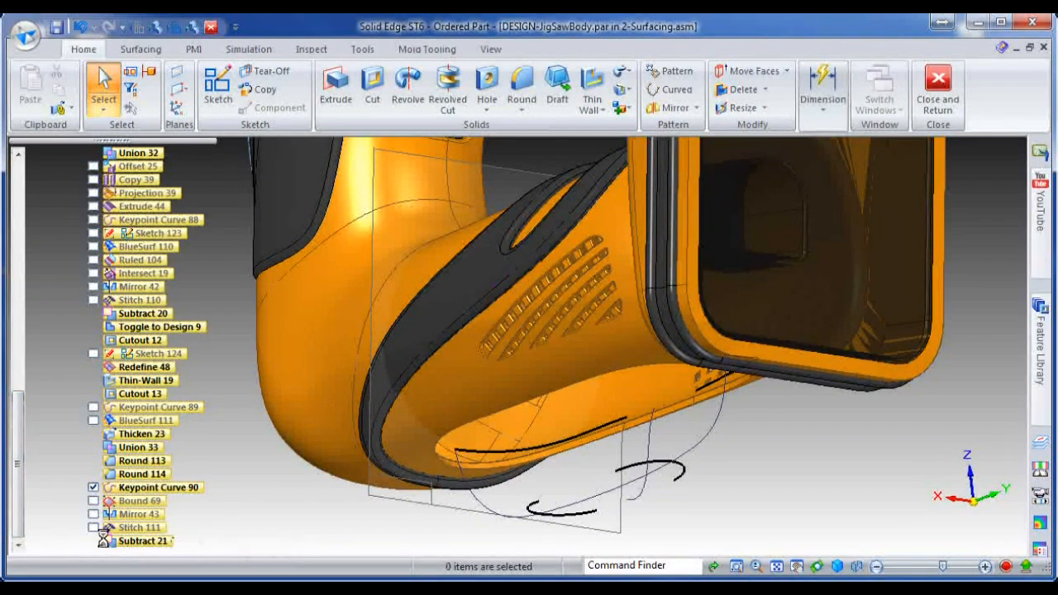
left_click(93, 528)
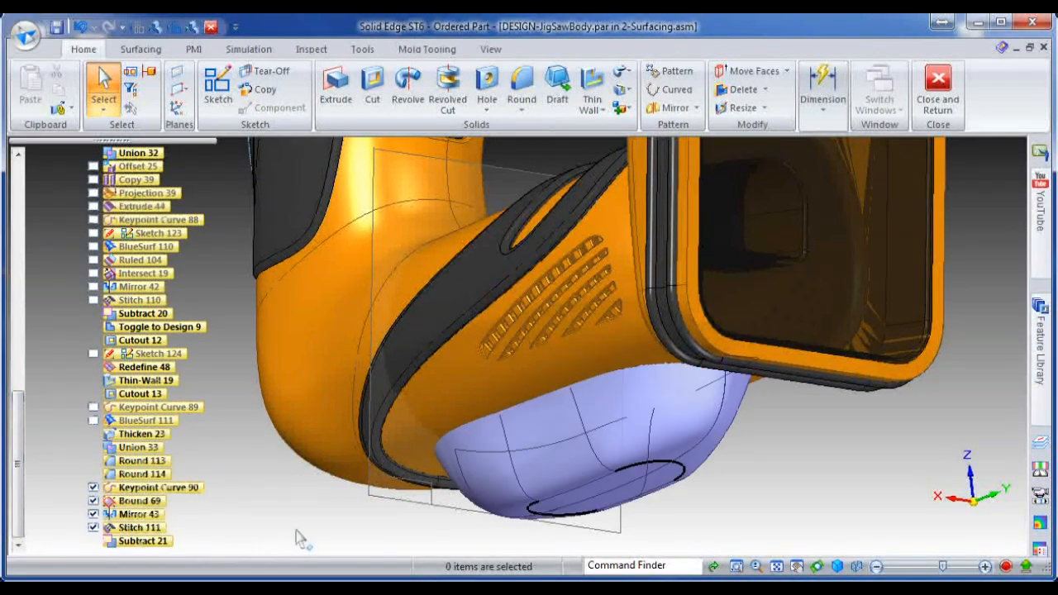
left_click(635, 81)
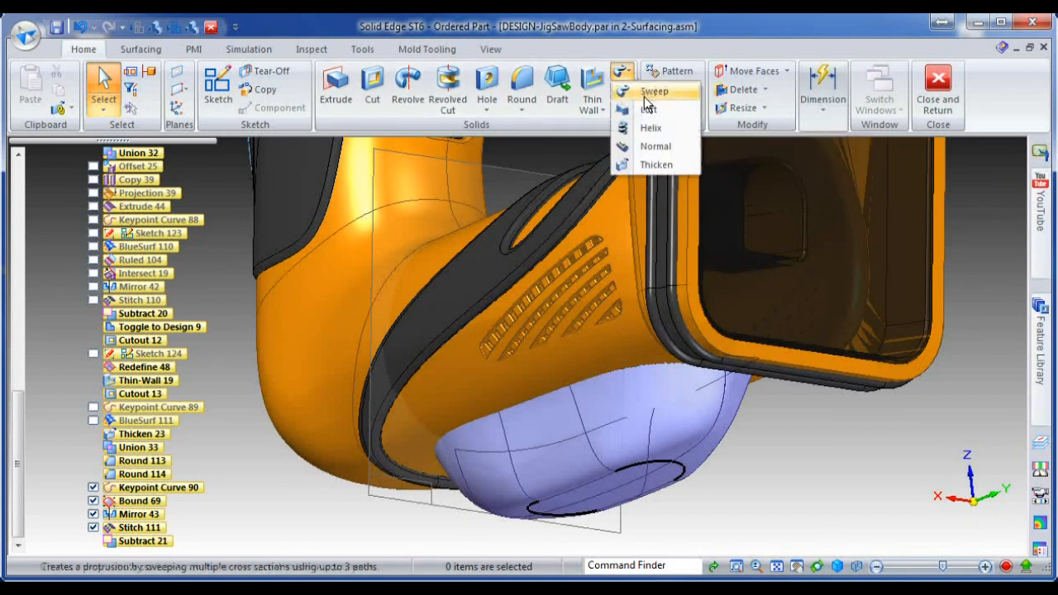
left_click(650, 165)
left_click(569, 455)
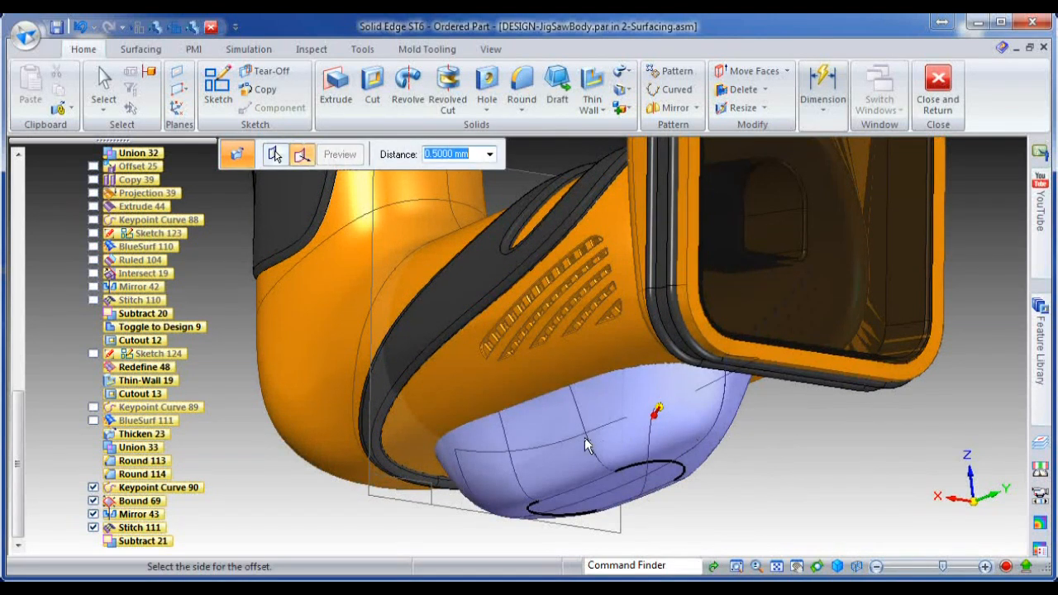
type("2.")
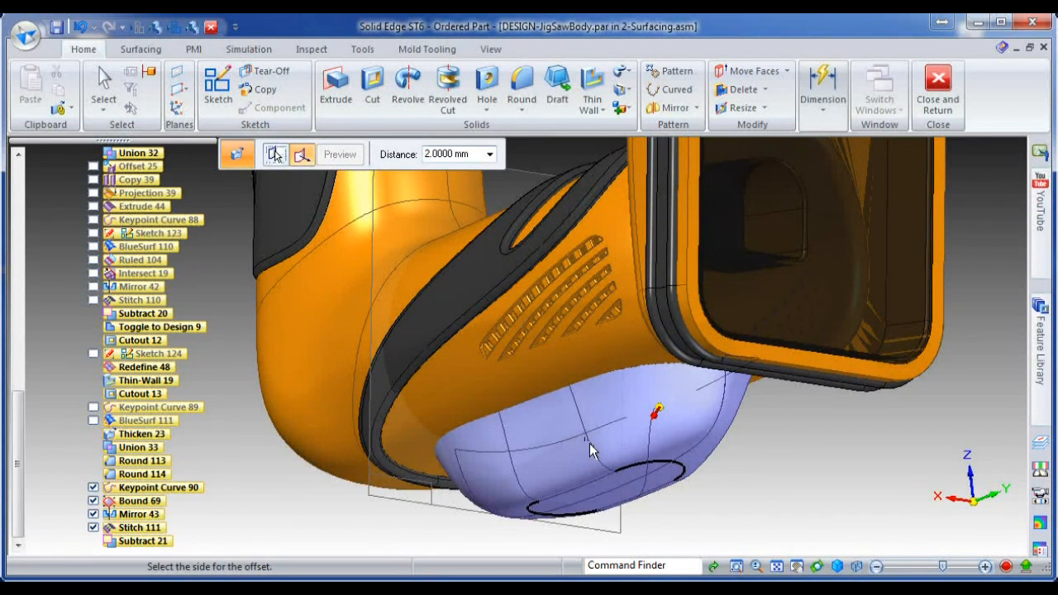
left_click(590, 447)
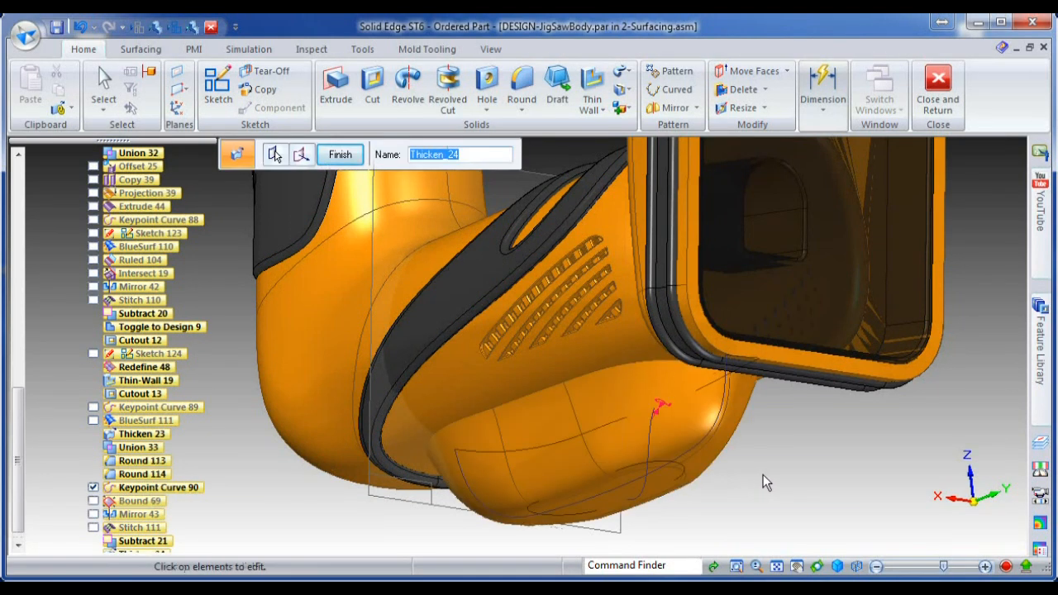
key("Escape")
Round the junction between the vented side face of the body and the skid plate wall with a 5 mm tangent continuous blend.
left_click(533, 115)
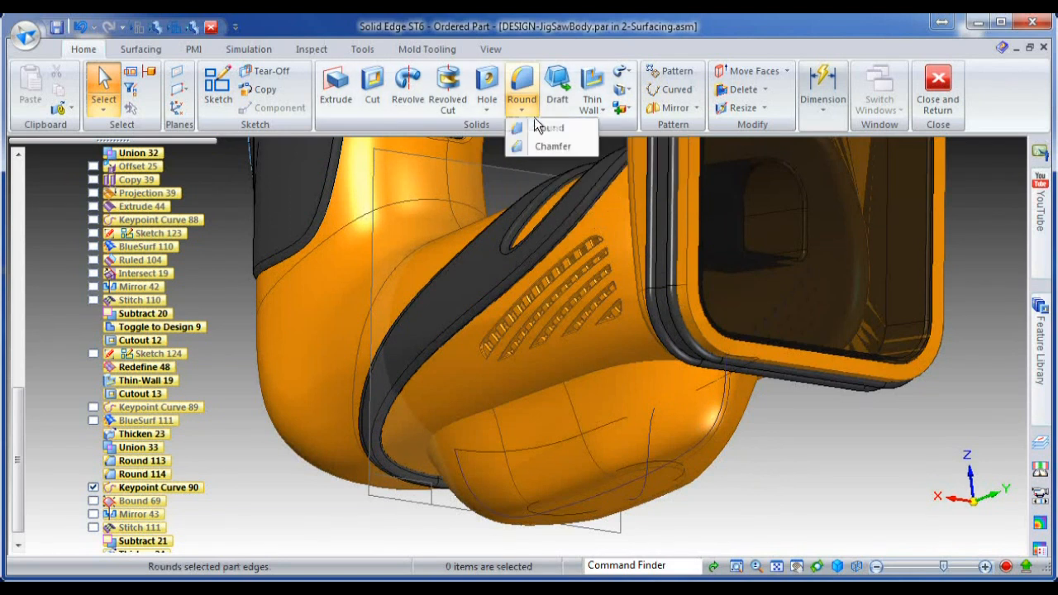
left_click(539, 129)
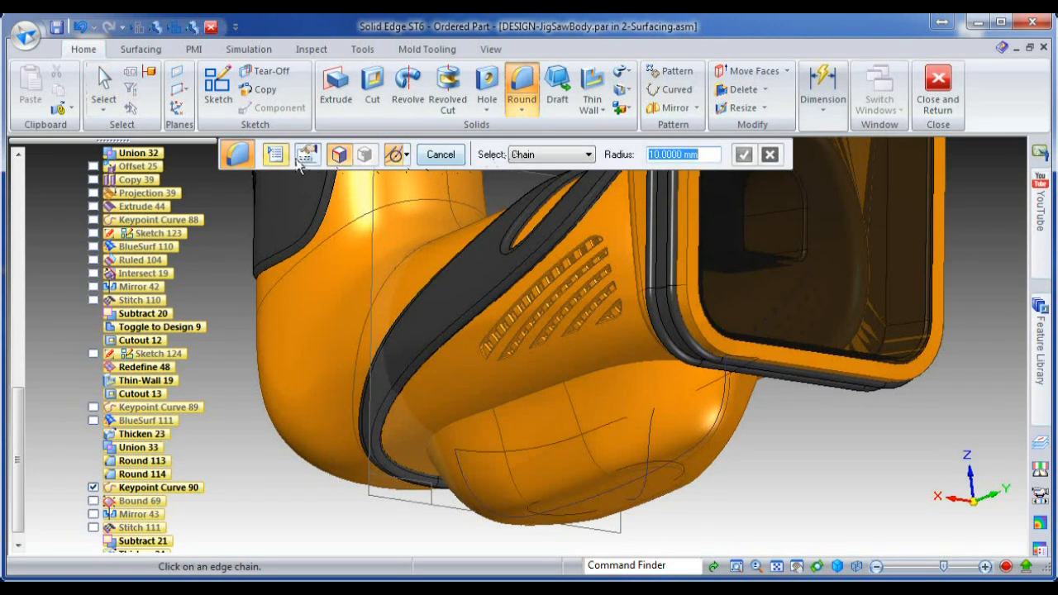
left_click(314, 166)
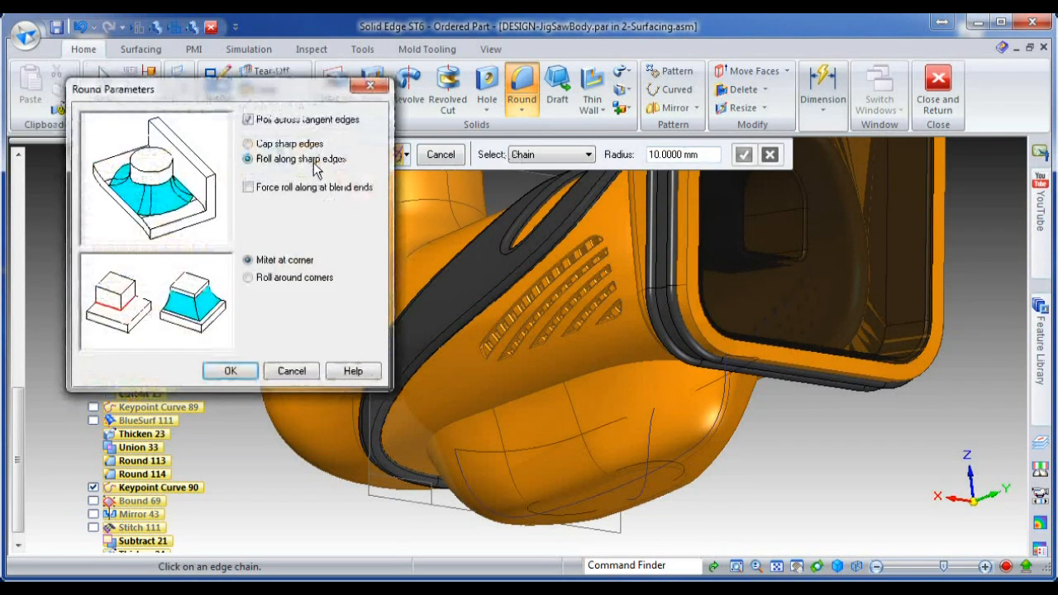
left_click(256, 371)
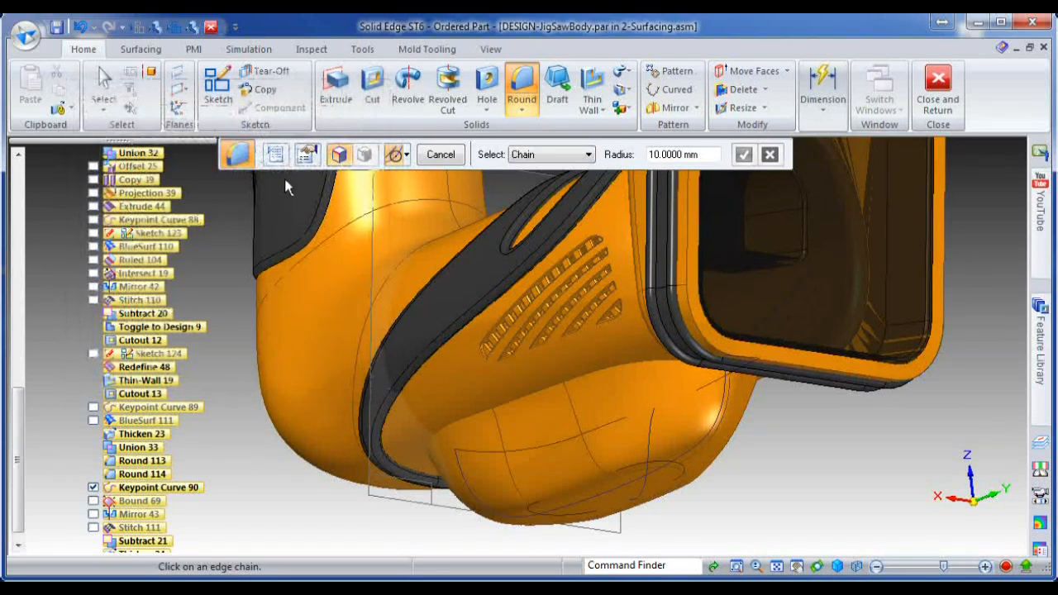
left_click(278, 155)
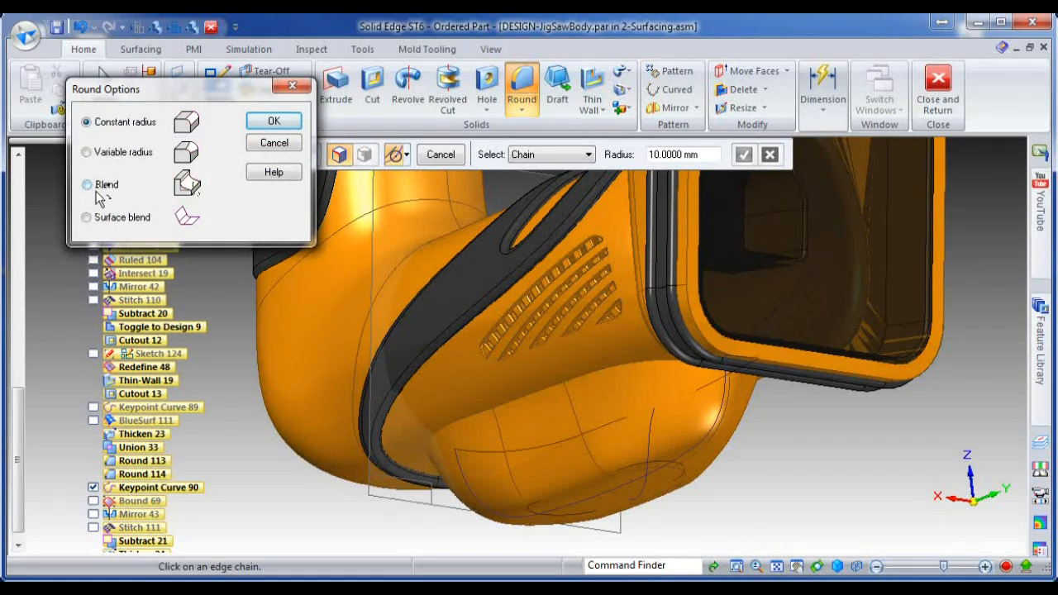
left_click(275, 130)
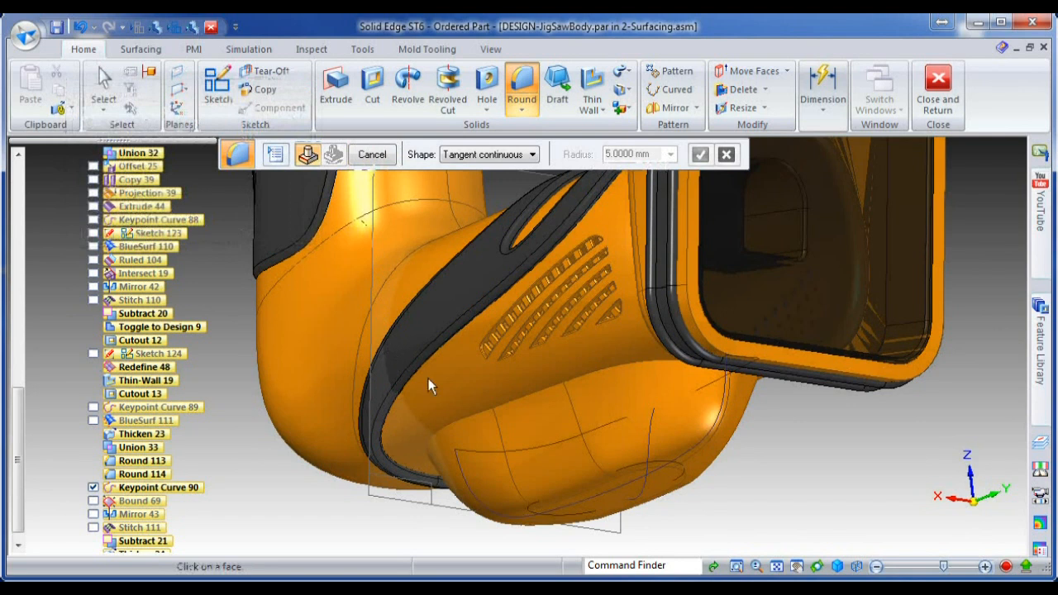
left_click(543, 421)
left_click(529, 392)
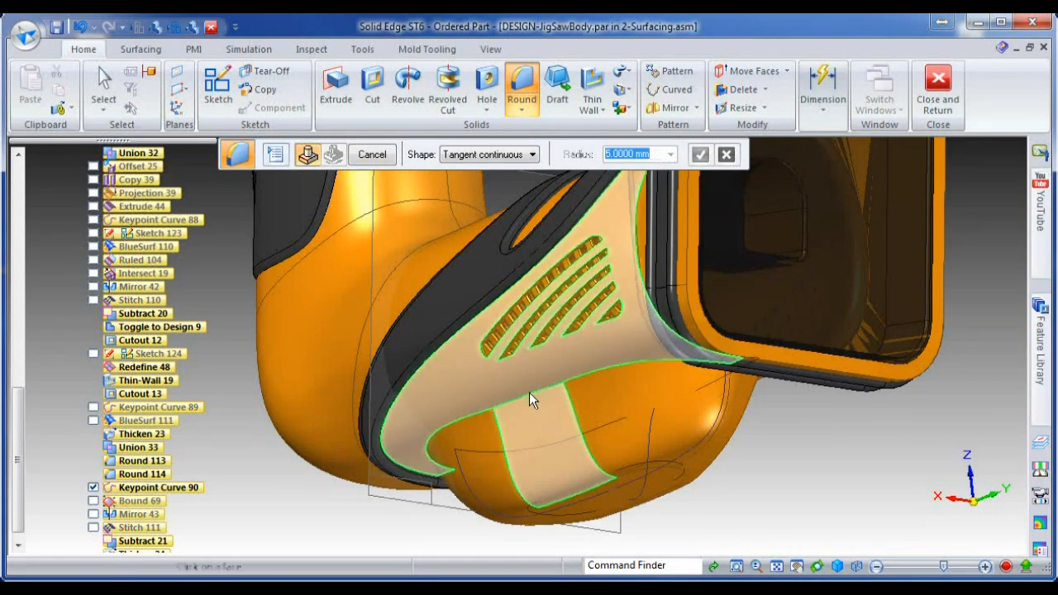
key("Return")
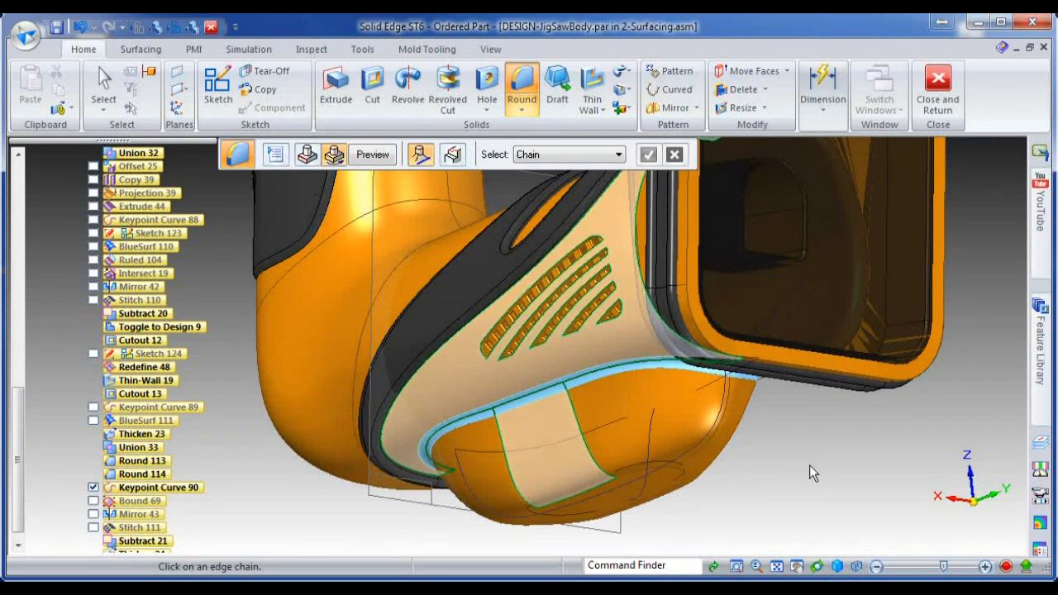
left_click(373, 157)
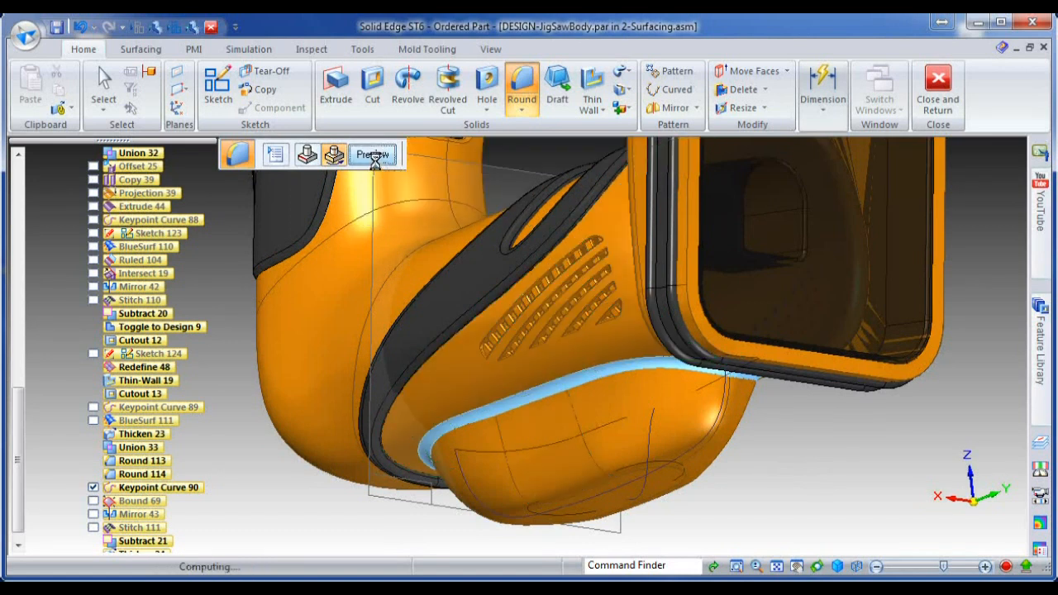
left_click(372, 155)
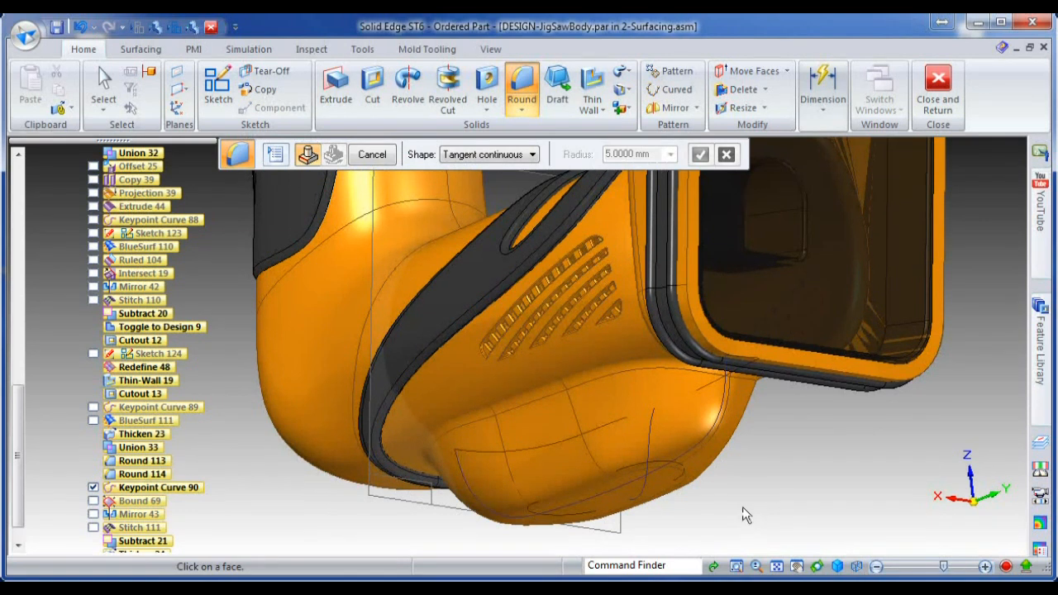
left_click(374, 155)
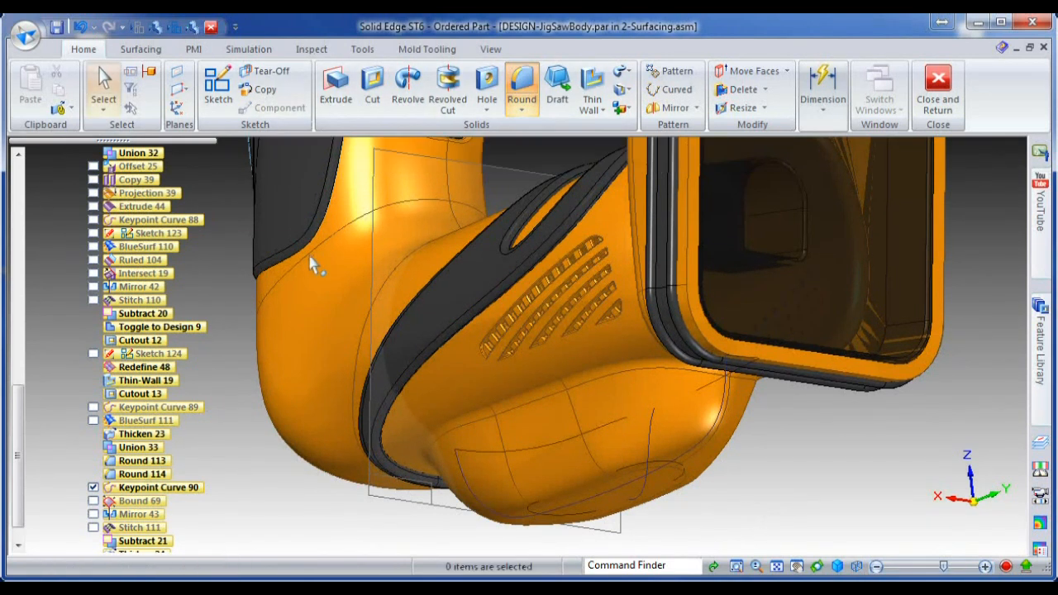
Close the jigsaw body part to return to the assembly, and close 2-Surfacing.asm without saving changes.
middle_click(238, 279)
middle_click(238, 280)
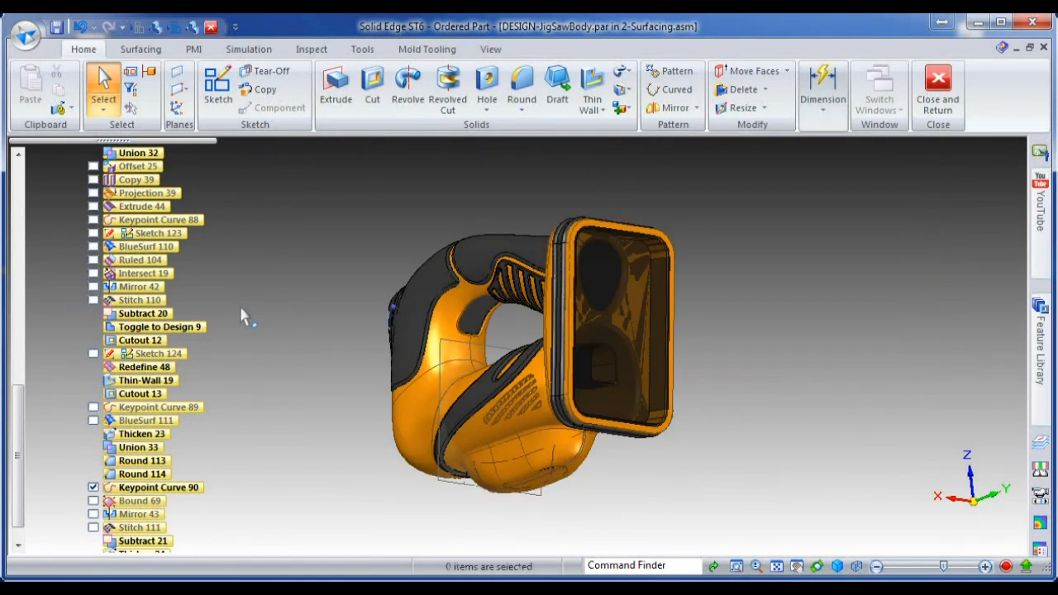
scroll(288, 329, "down", 1)
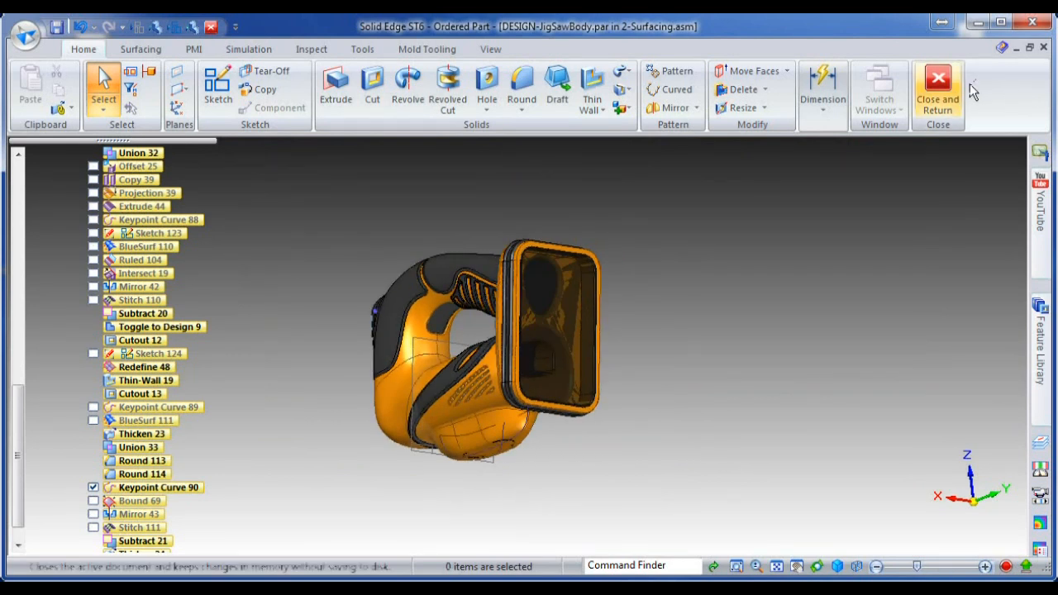
left_click(937, 89)
middle_click_drag(359, 371, 609, 415)
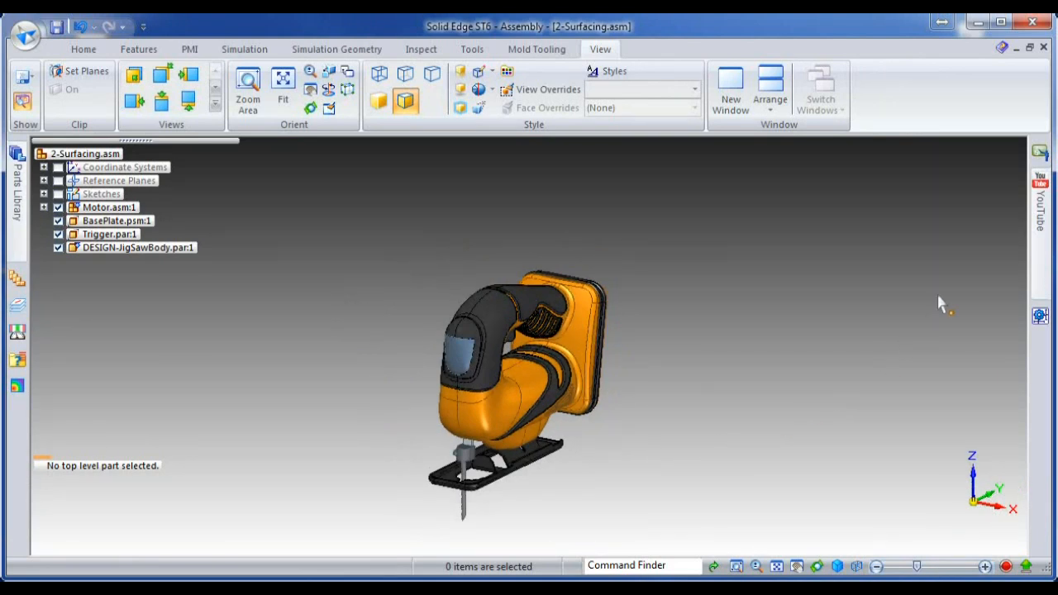
left_click(1043, 47)
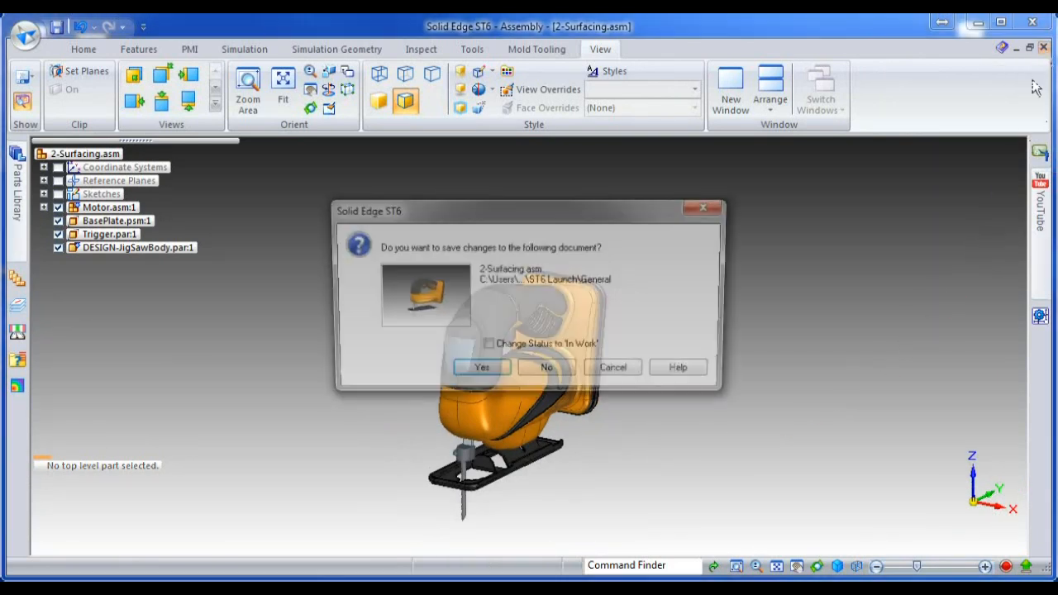
left_click(555, 379)
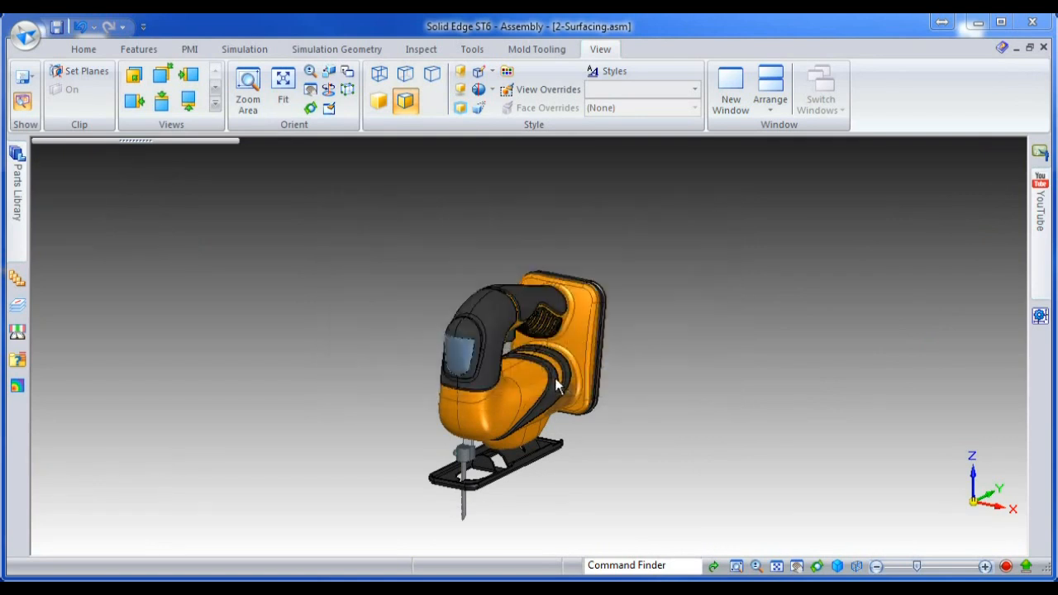